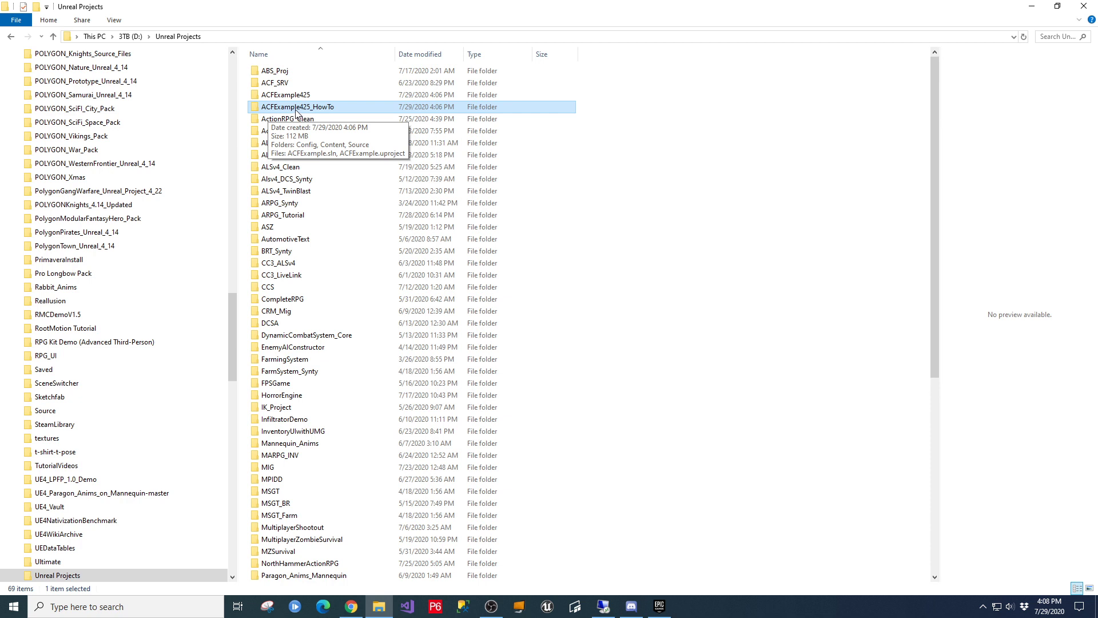
Step: Launch the game from ACFExample.uproject in the ACFExample425_HowTo folder and agree to rebuild its missing modules
double_click(325, 108)
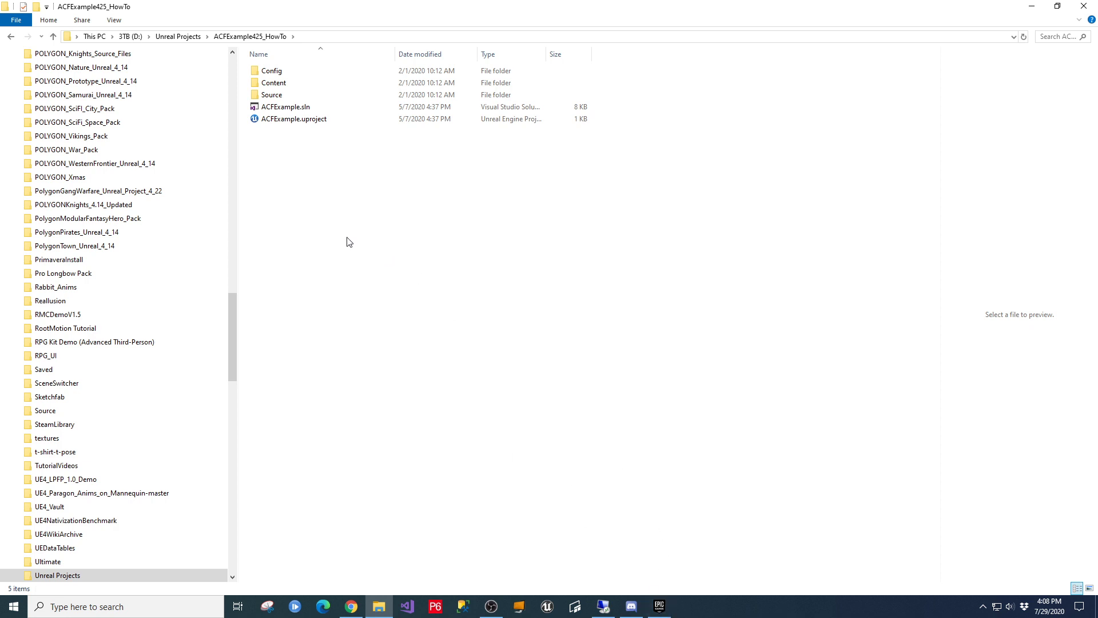
right_click(271, 122)
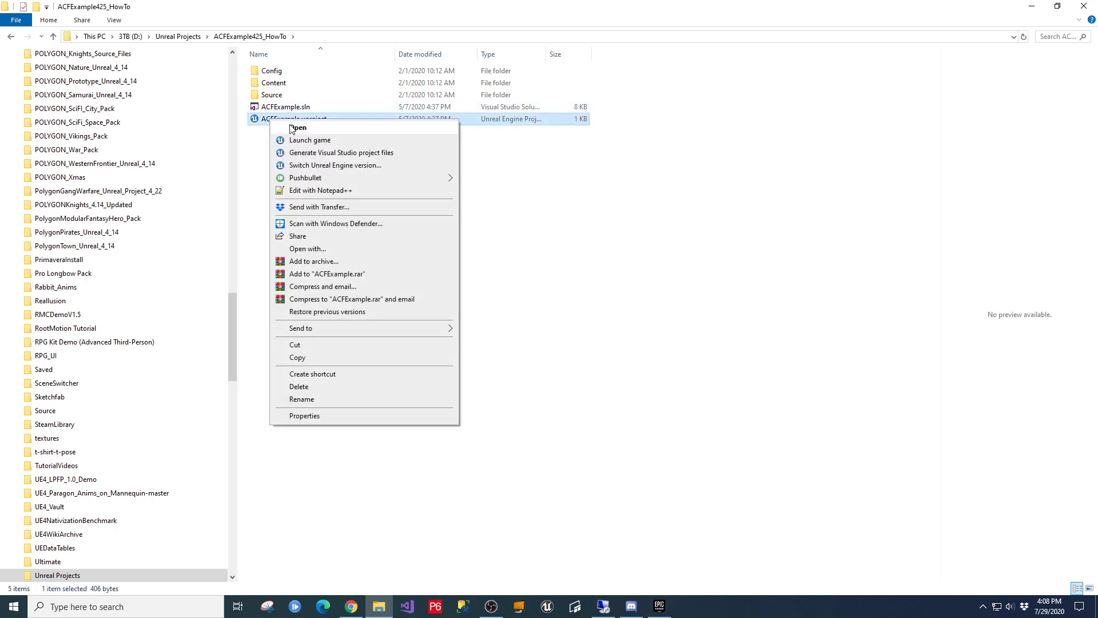
click(299, 142)
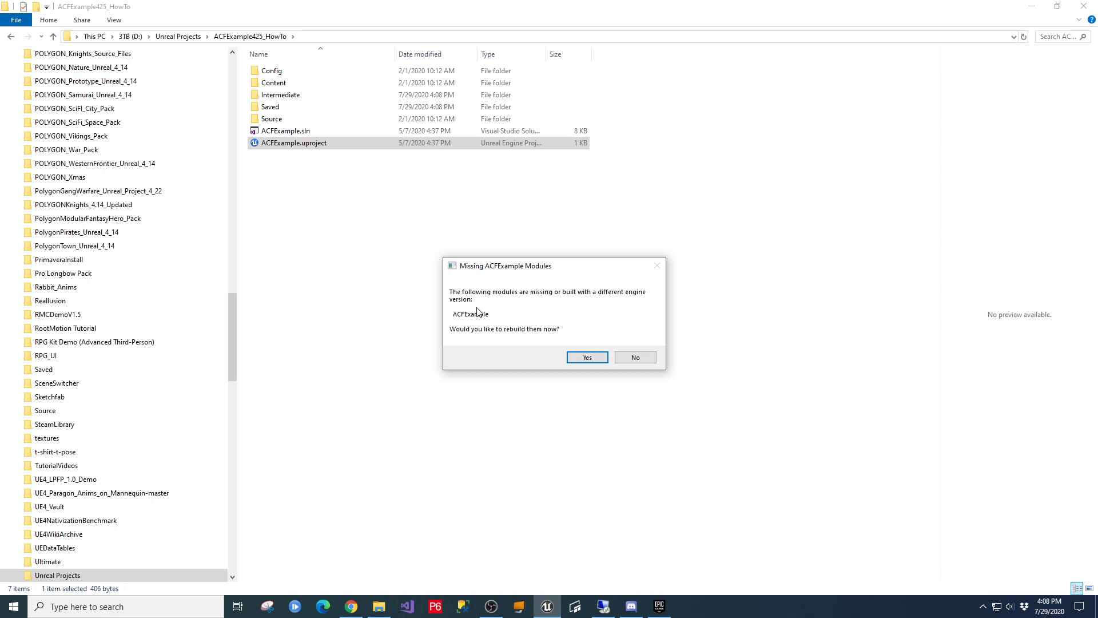
click(588, 358)
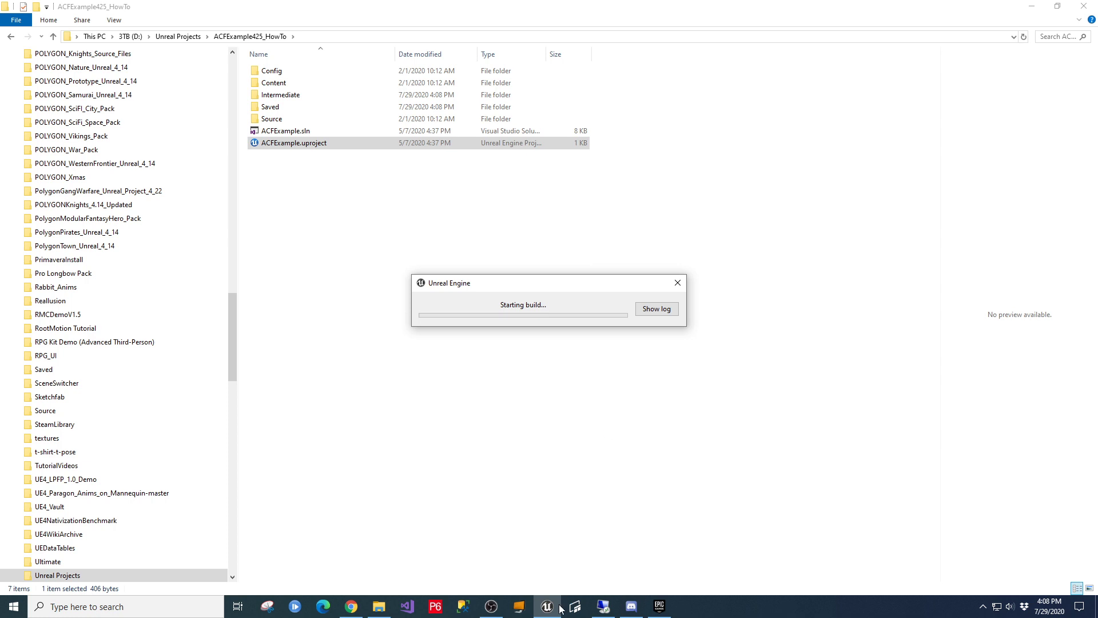
click(490, 606)
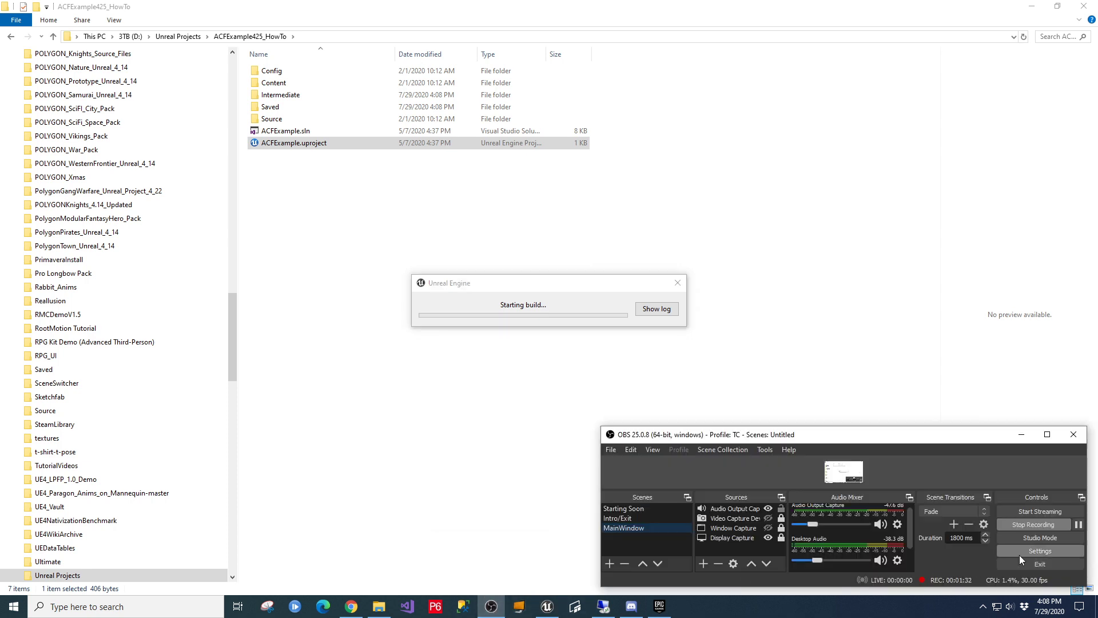
click(1078, 524)
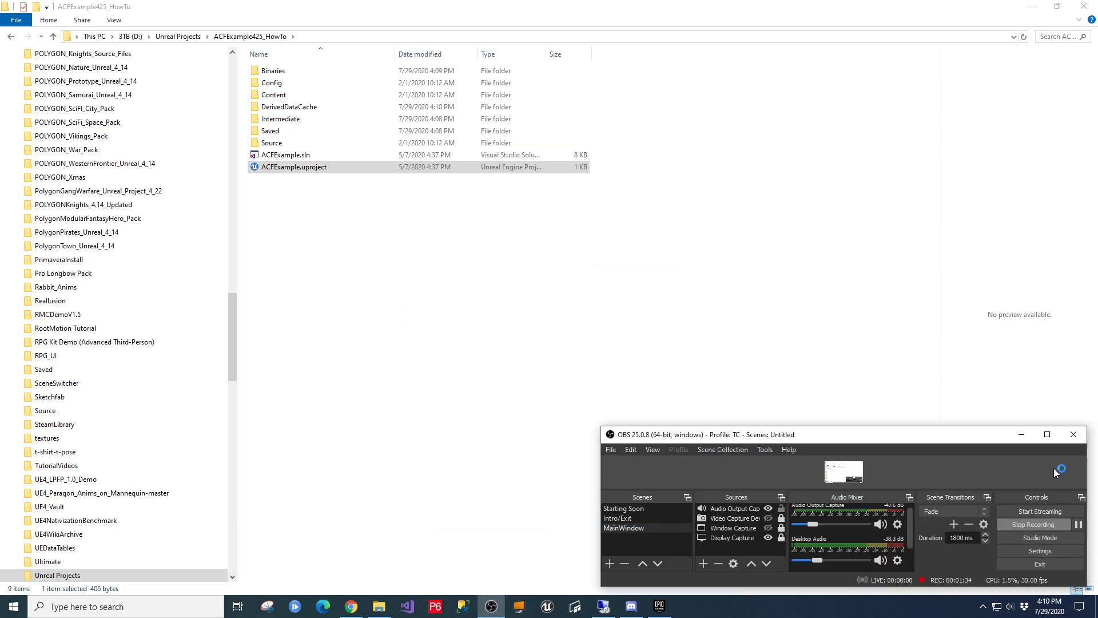
click(1021, 434)
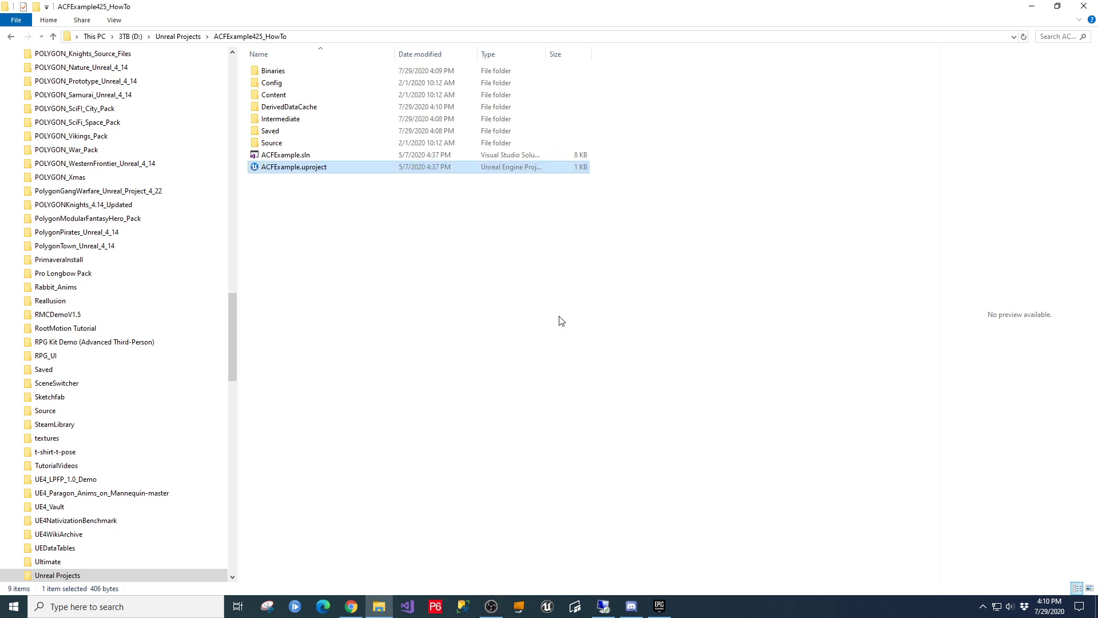
Step: Launch the game from ACFExample.uproject and close the SteamVR window covering it
double_click(293, 175)
right_click(286, 171)
click(323, 190)
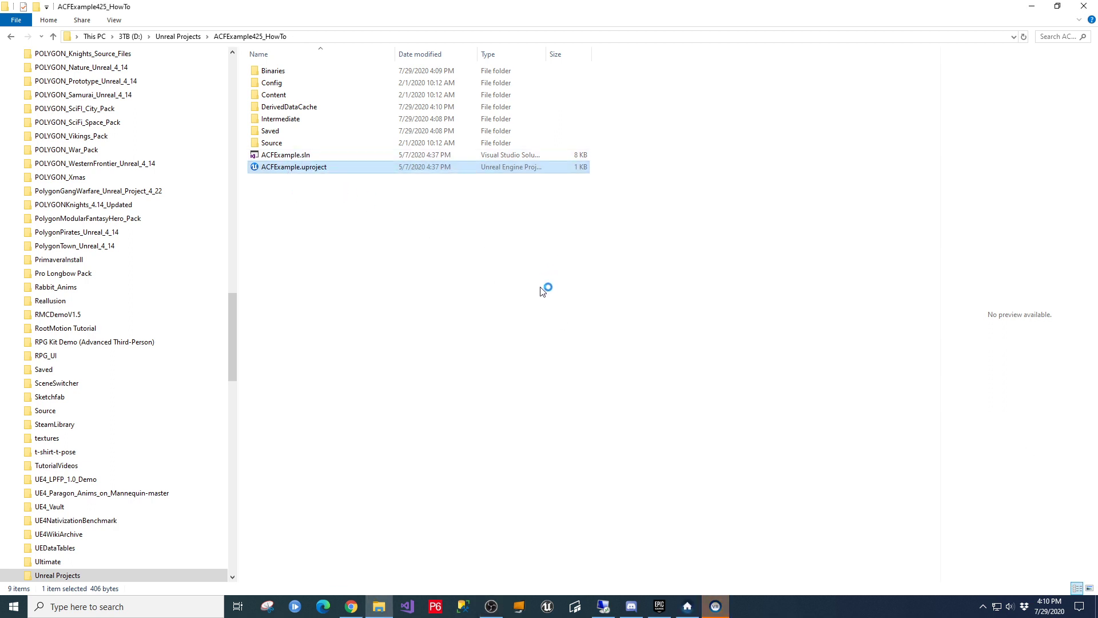
click(715, 606)
click(619, 262)
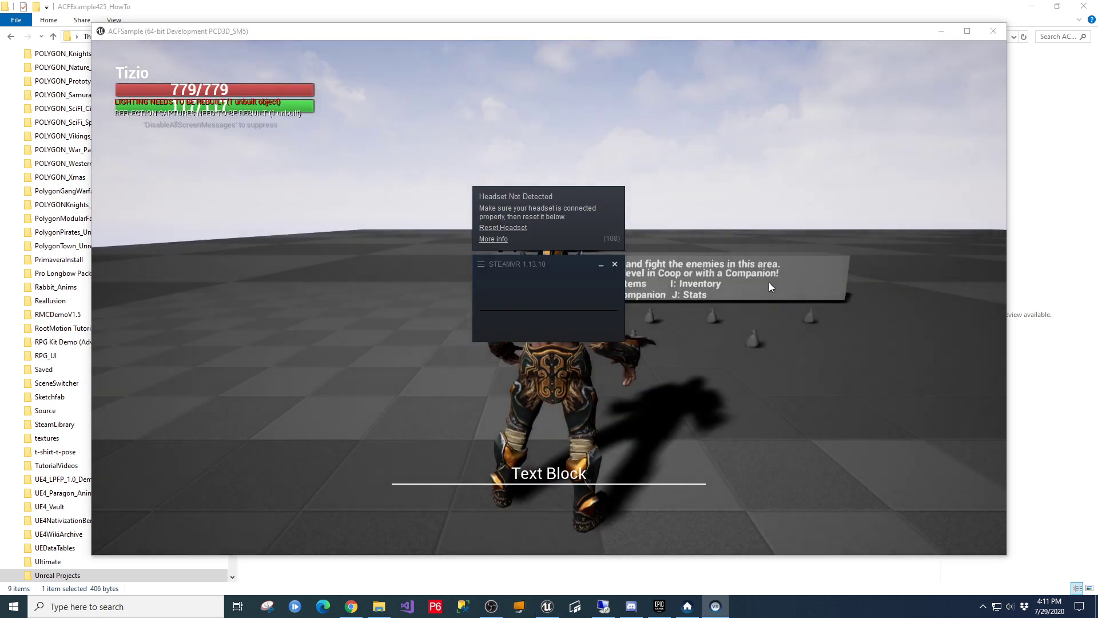
click(616, 264)
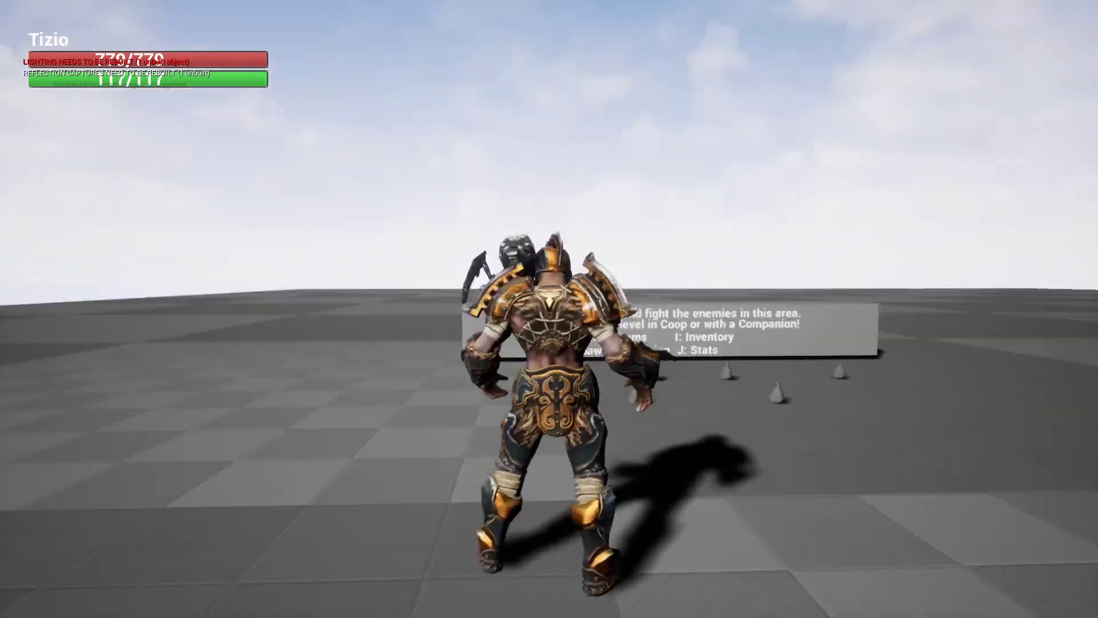
Step: Test the running game in full screen by walking the character forward, and exit the game
key(F11)
key(F11)
key(w)
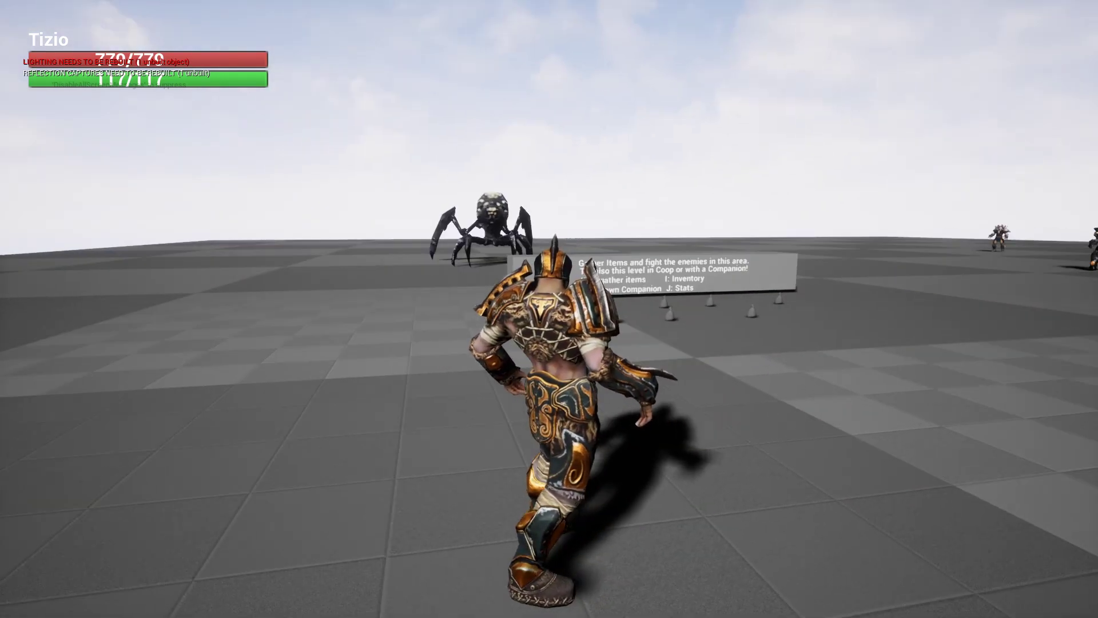
key(F11)
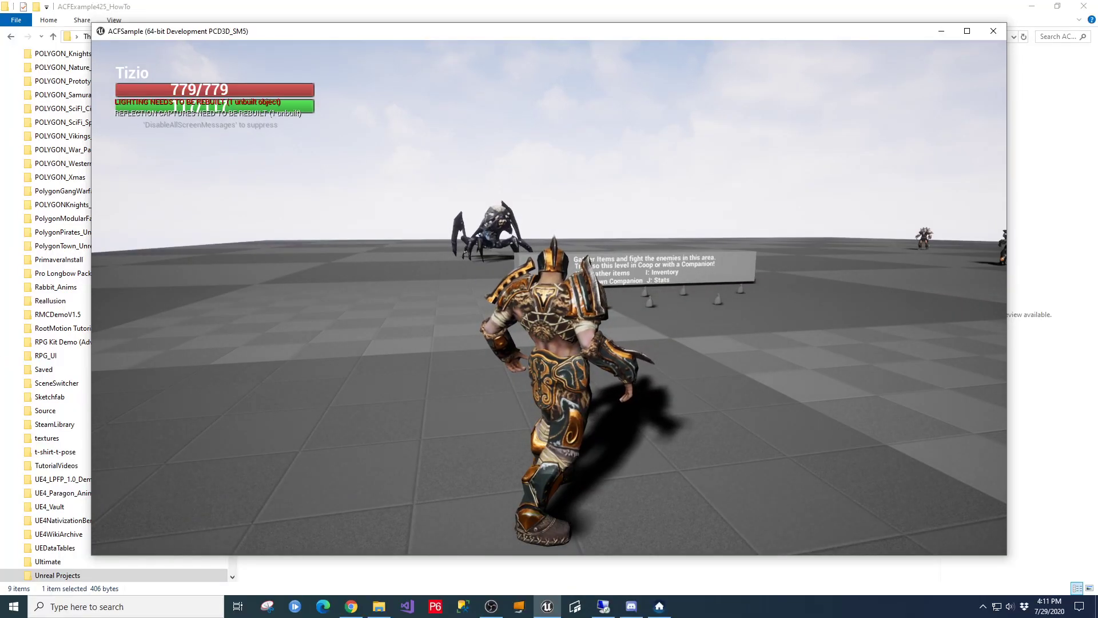
key(alt+F4)
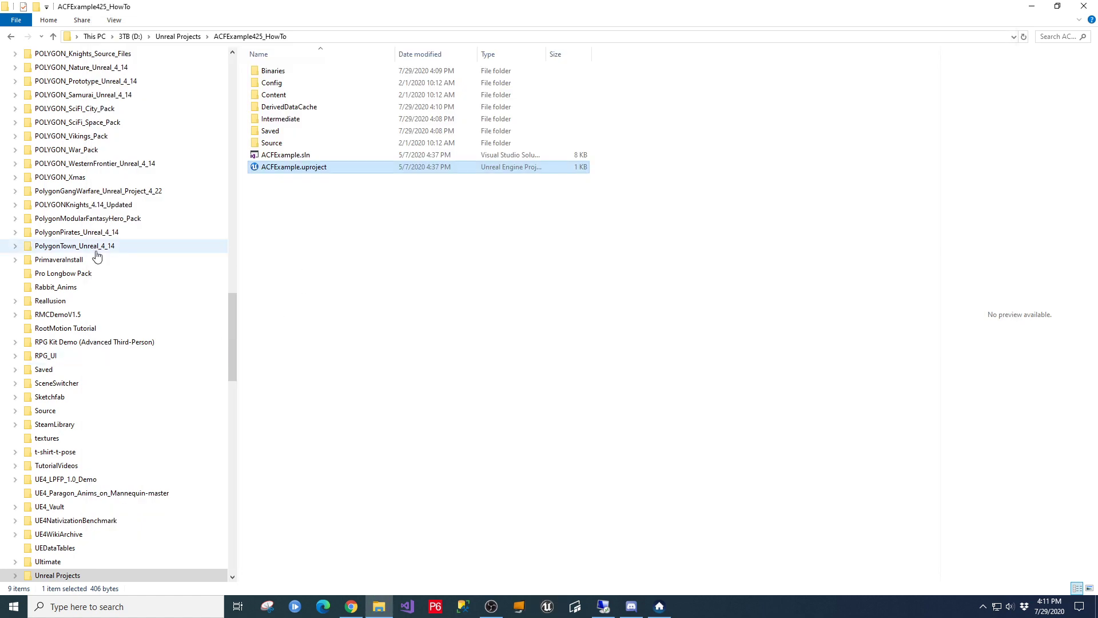
Step: Dismiss the SteamVR initialization error on the desktop and switch to the Epic Games Launcher
click(576, 271)
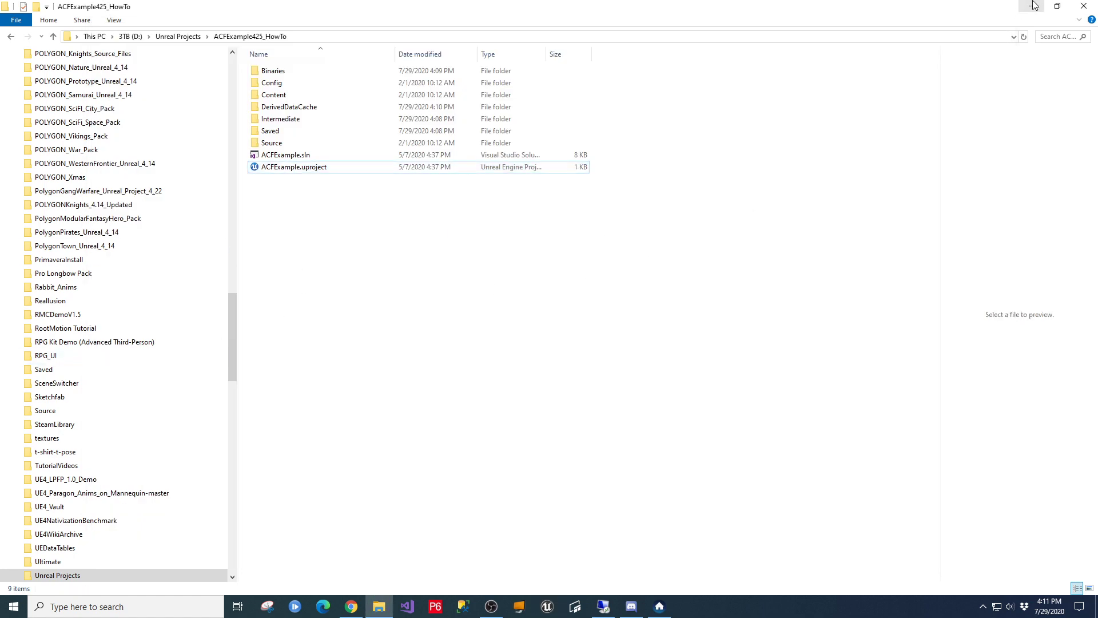
click(1032, 6)
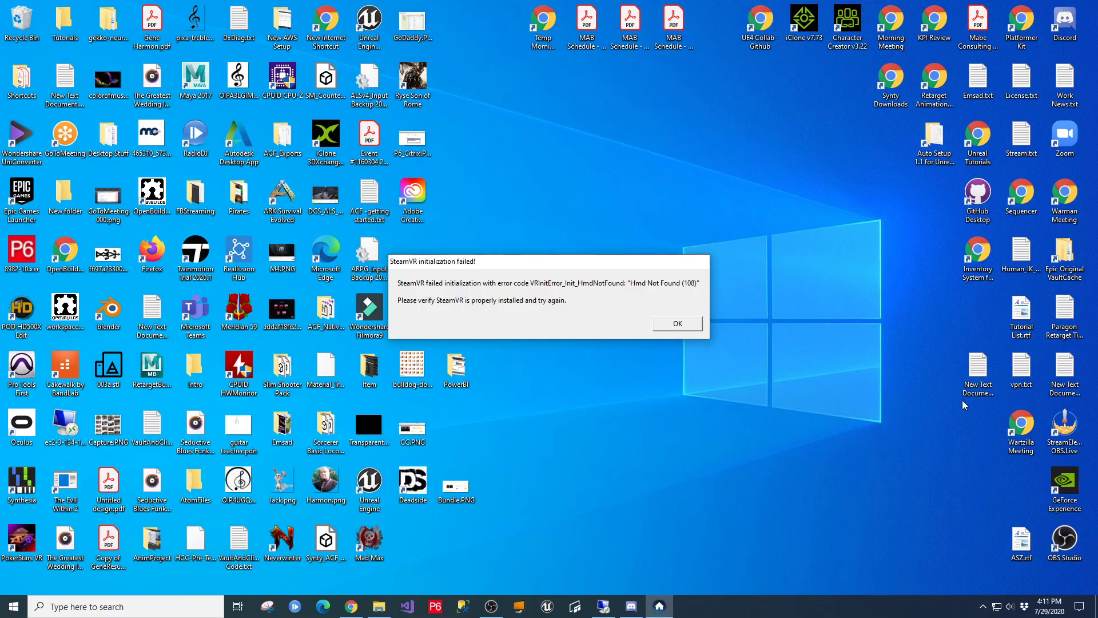
click(670, 331)
click(984, 607)
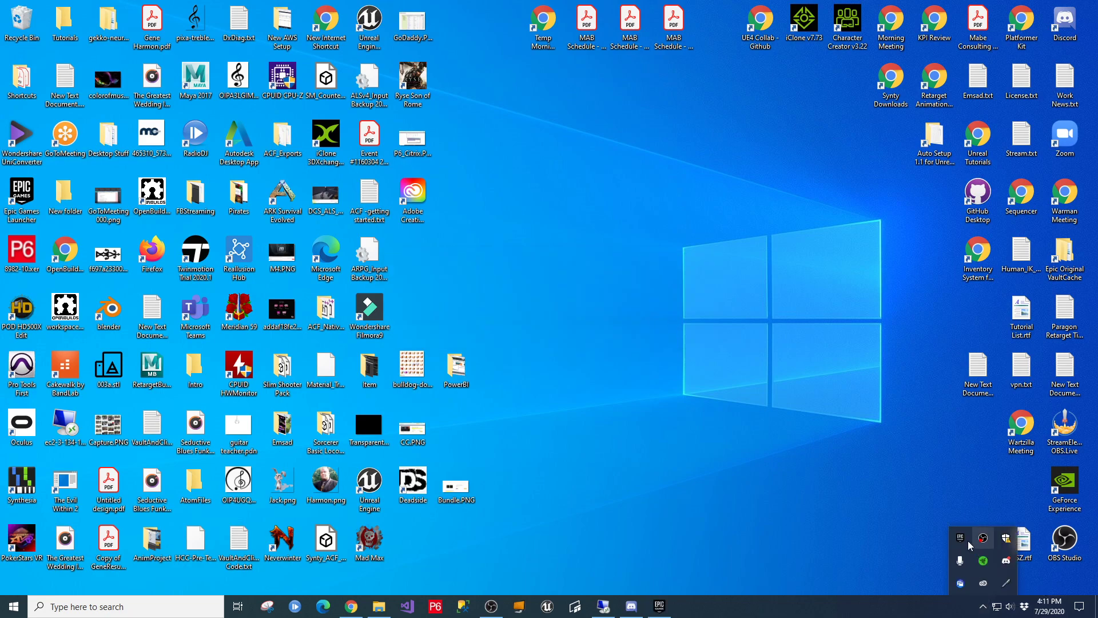
click(958, 535)
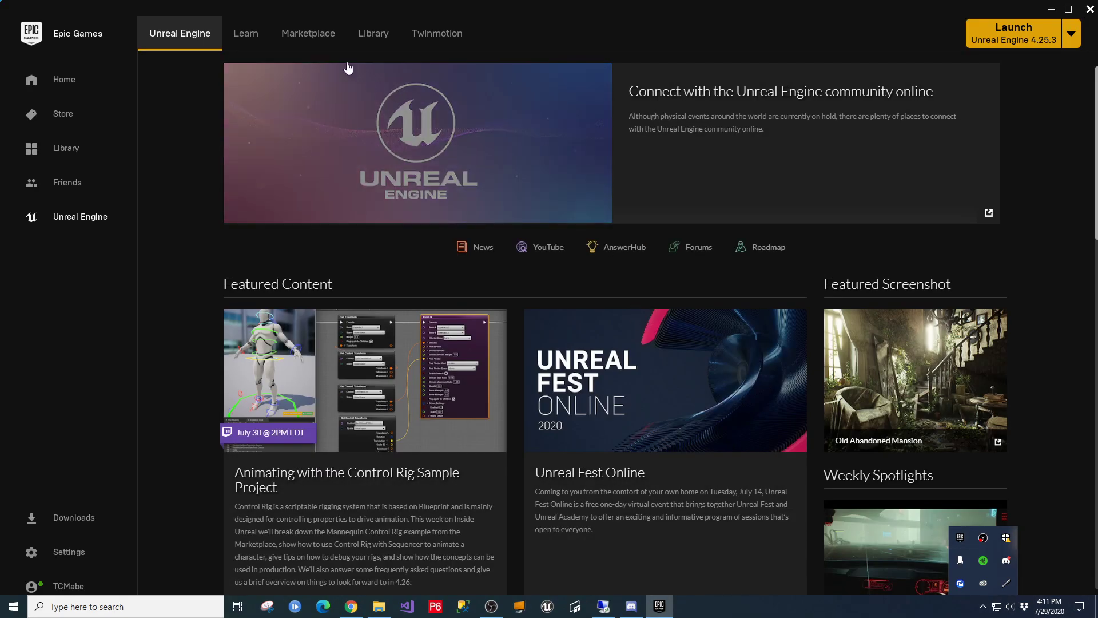
Step: Search the Vault in the Unreal Engine library for "paragon"
click(373, 33)
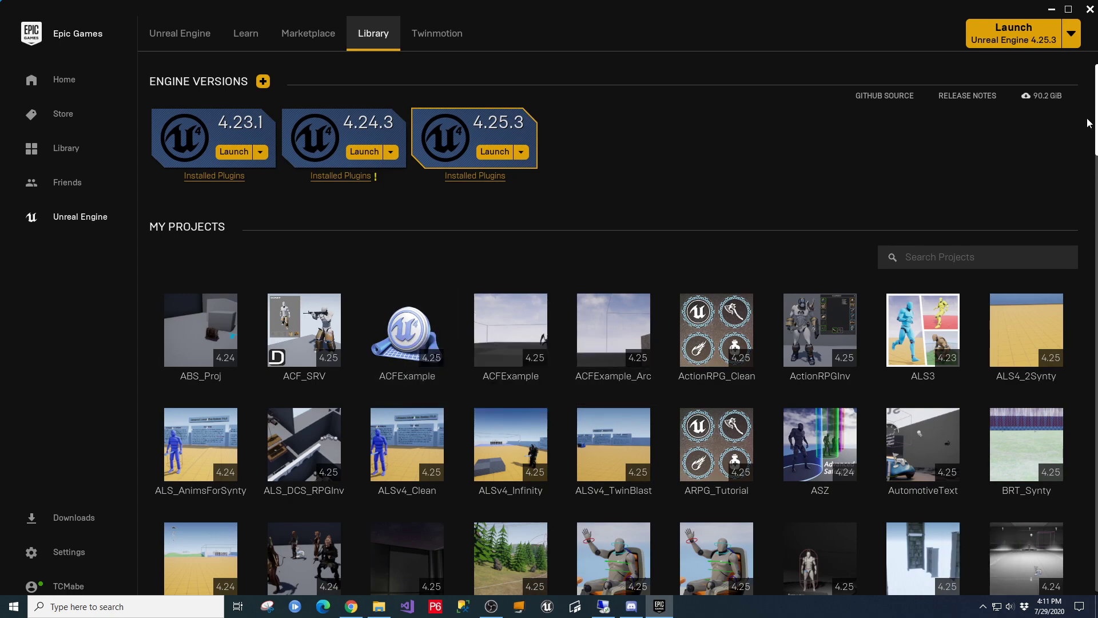
drag(1096, 120, 1068, 256)
click(974, 239)
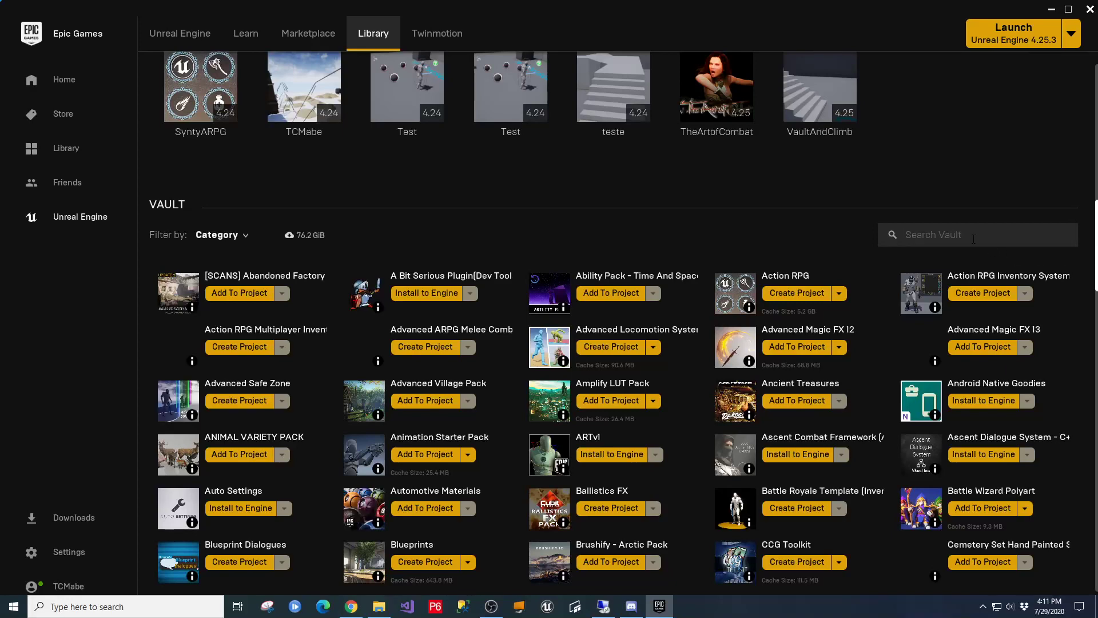
text(paragon)
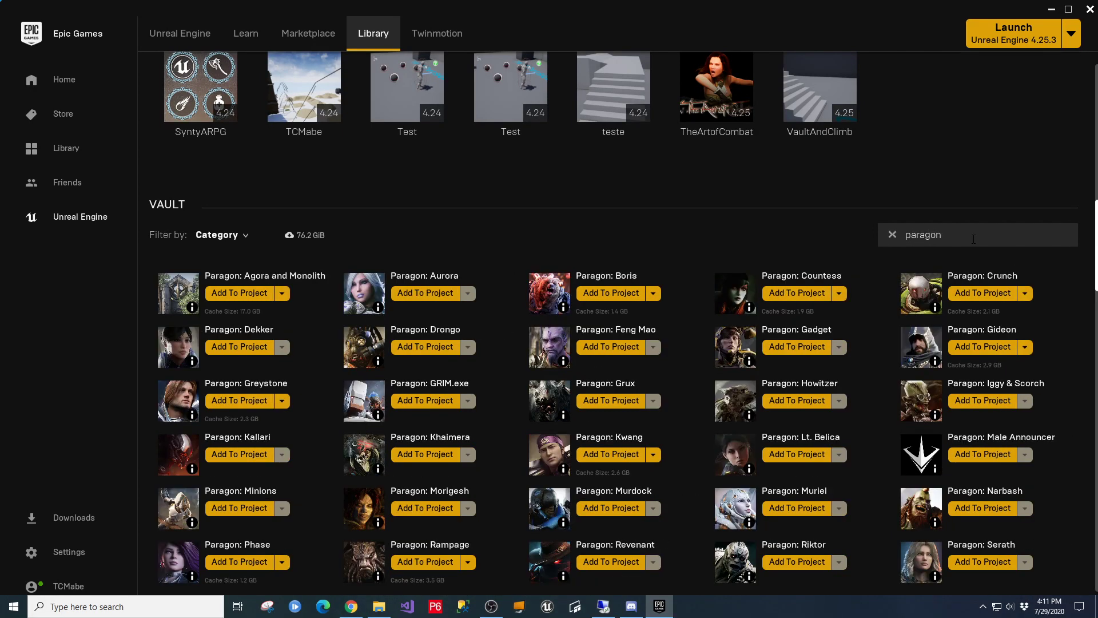
right_click(974, 239)
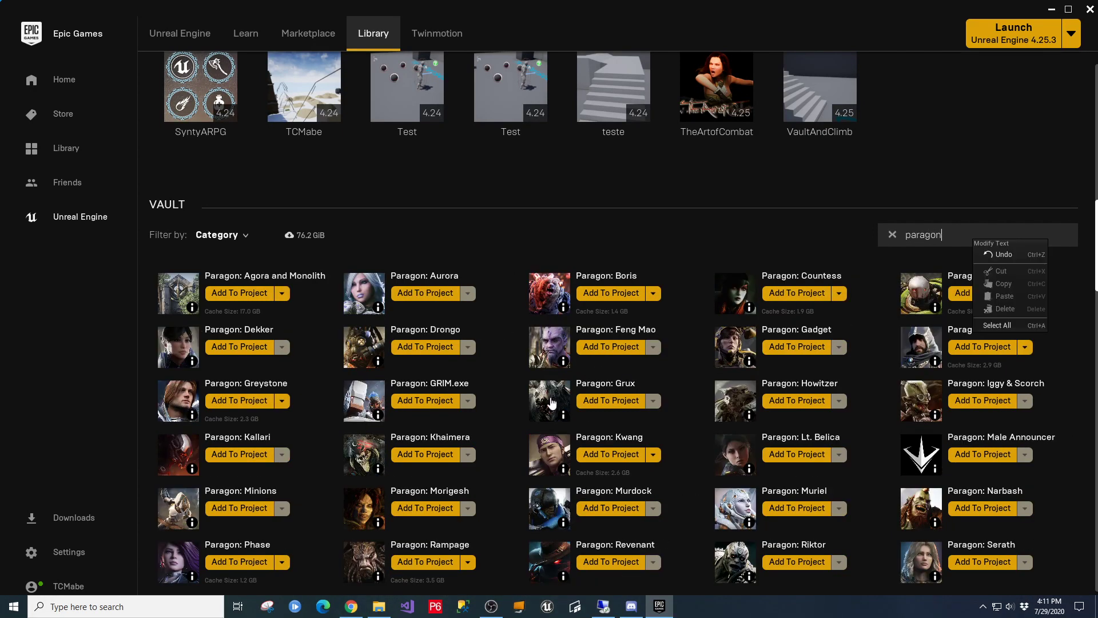
Step: Add the Paragon: Greystone asset pack to the ACFExample project stored in D:/Unreal Projects/ACFExample425_HowTo
click(247, 404)
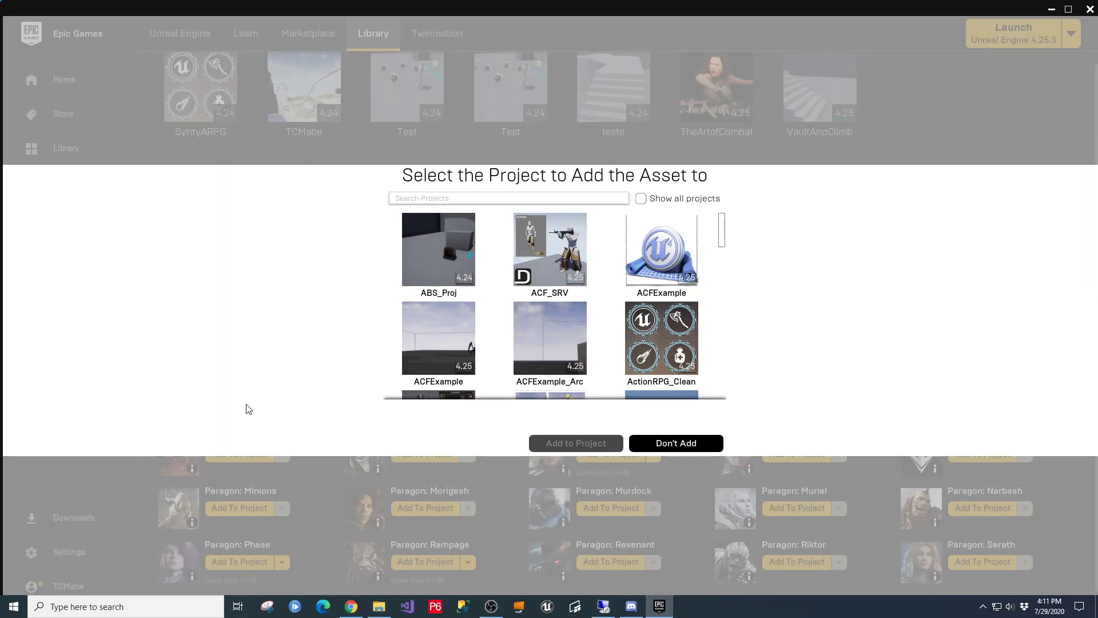
click(648, 254)
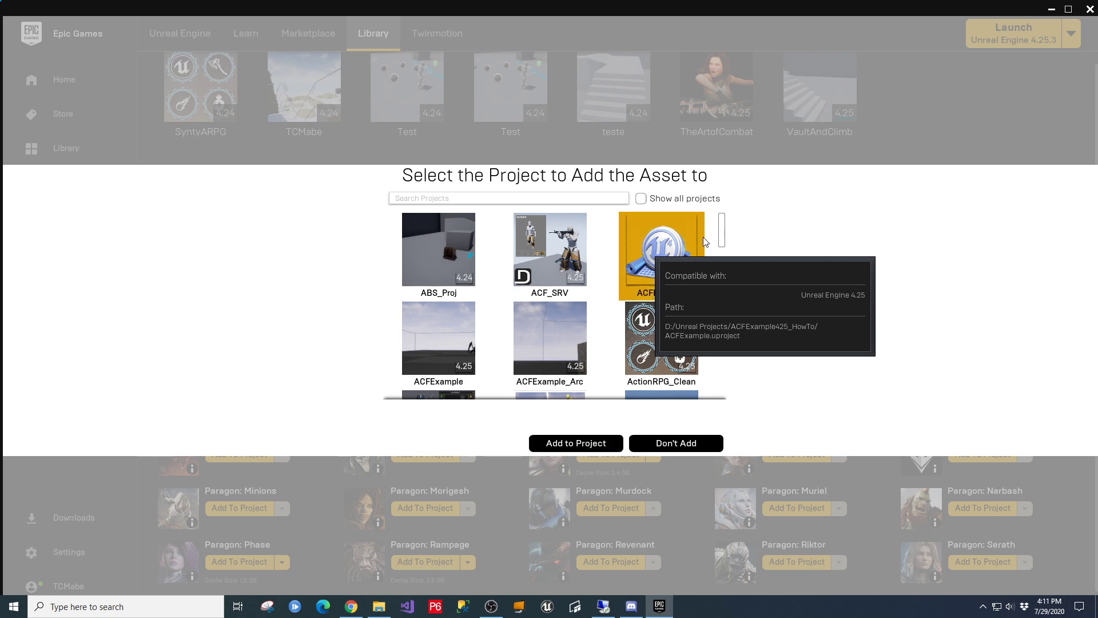
click(575, 443)
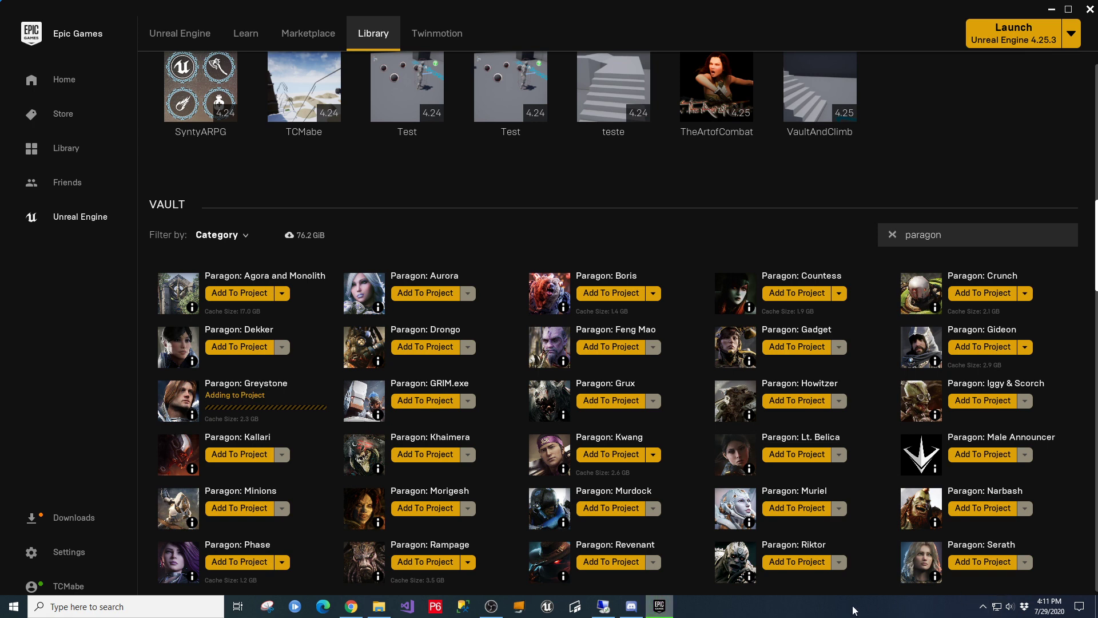
click(491, 606)
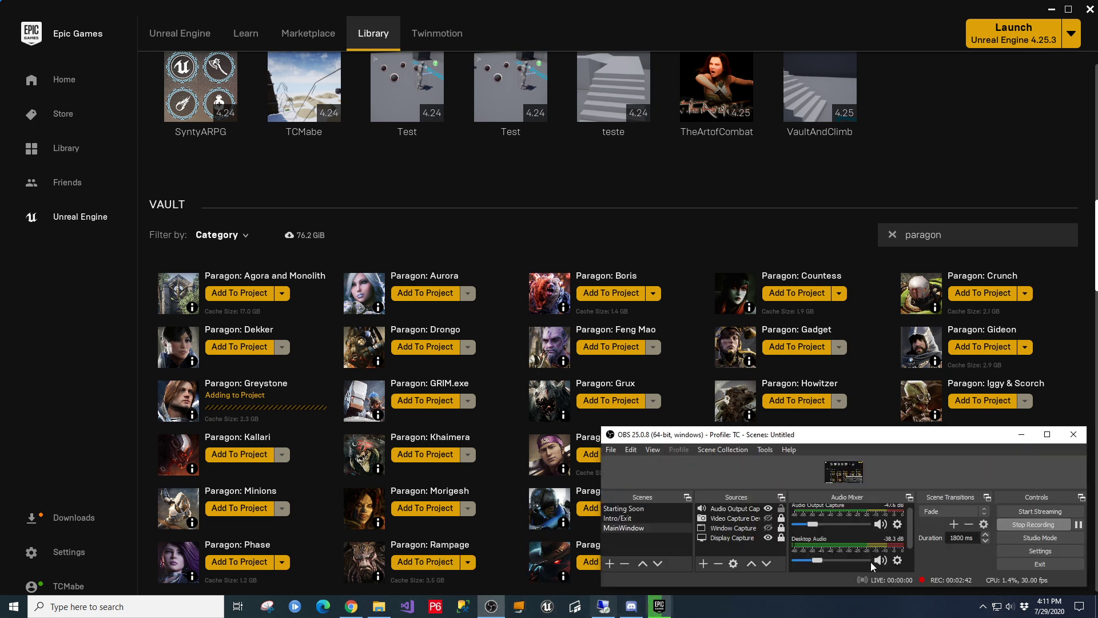
click(1024, 434)
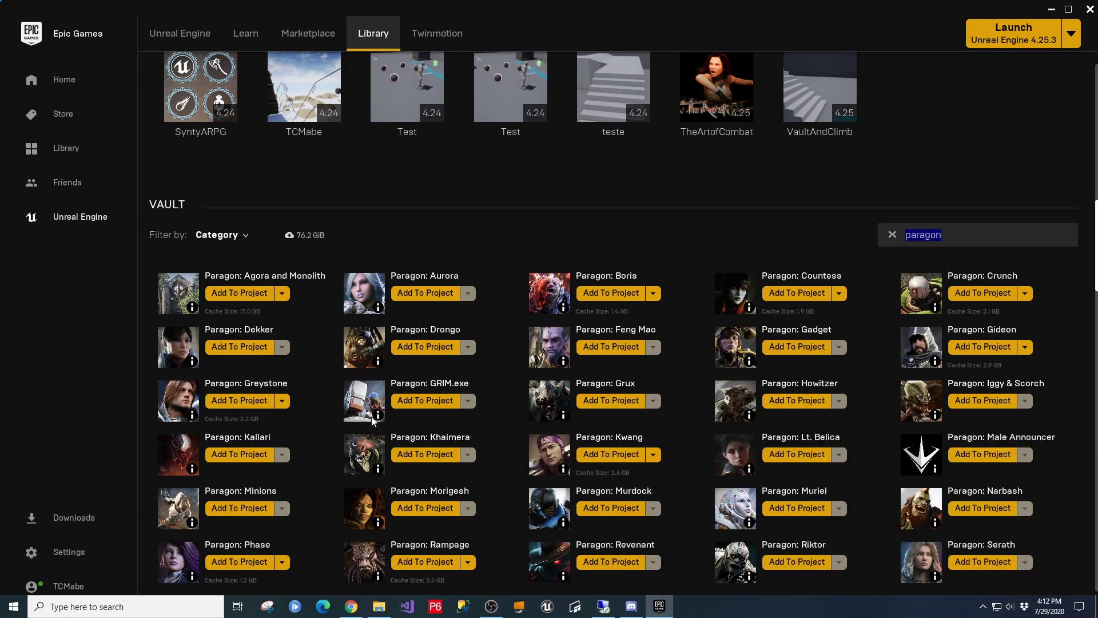
Step: Open the ACFExample project from the ACFExample425_HowTo folder in Unreal Editor and close the SteamVR window
scroll(454, 402, up, 10)
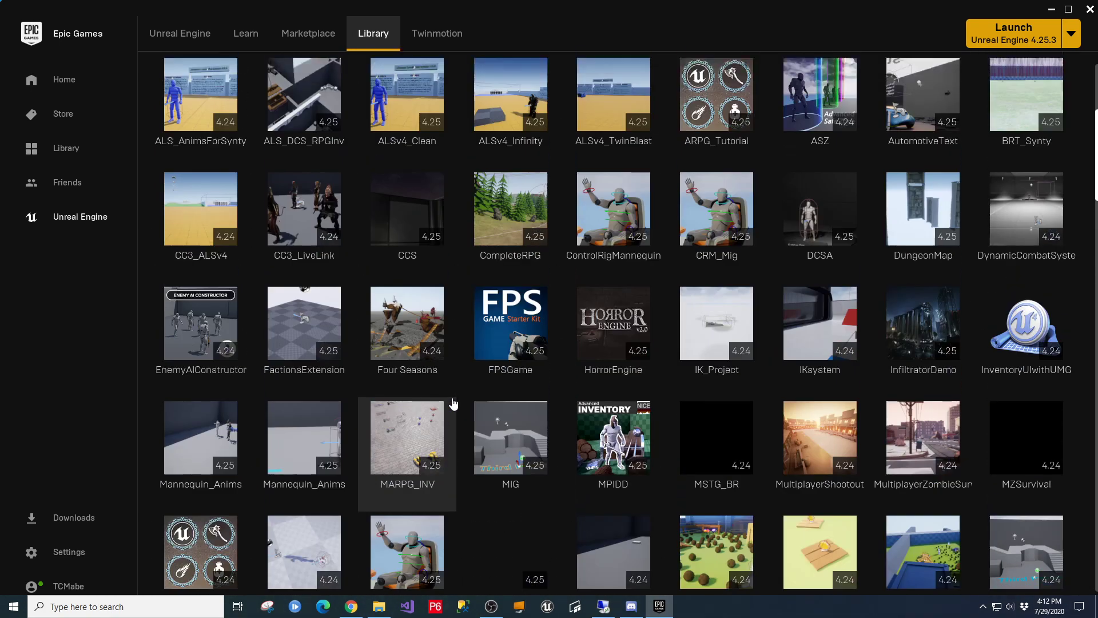
scroll(453, 402, up, 5)
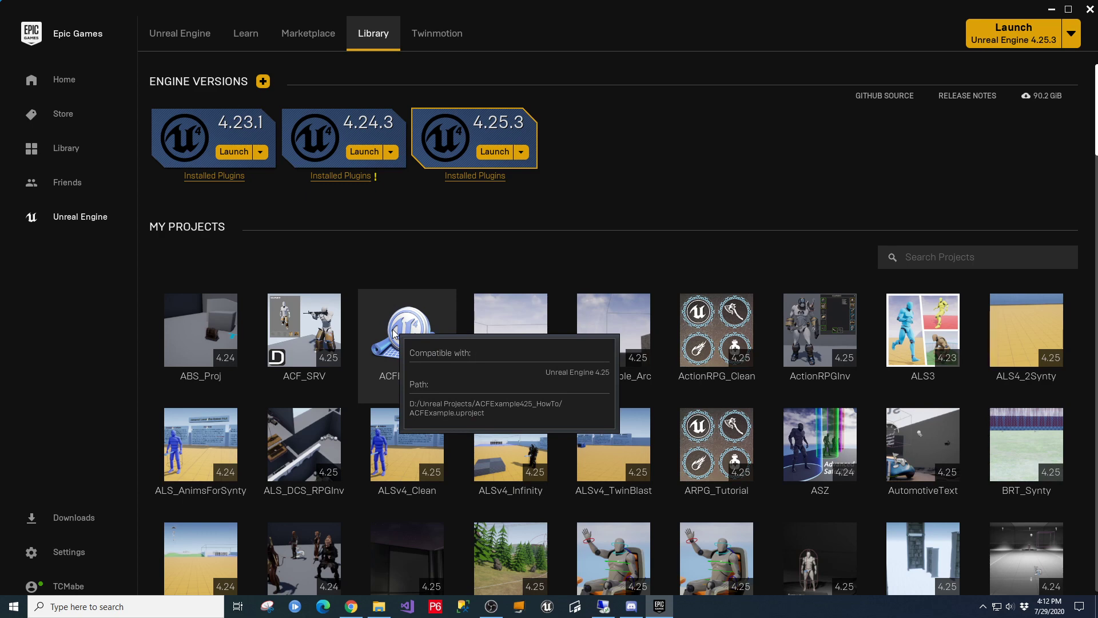
right_click(394, 331)
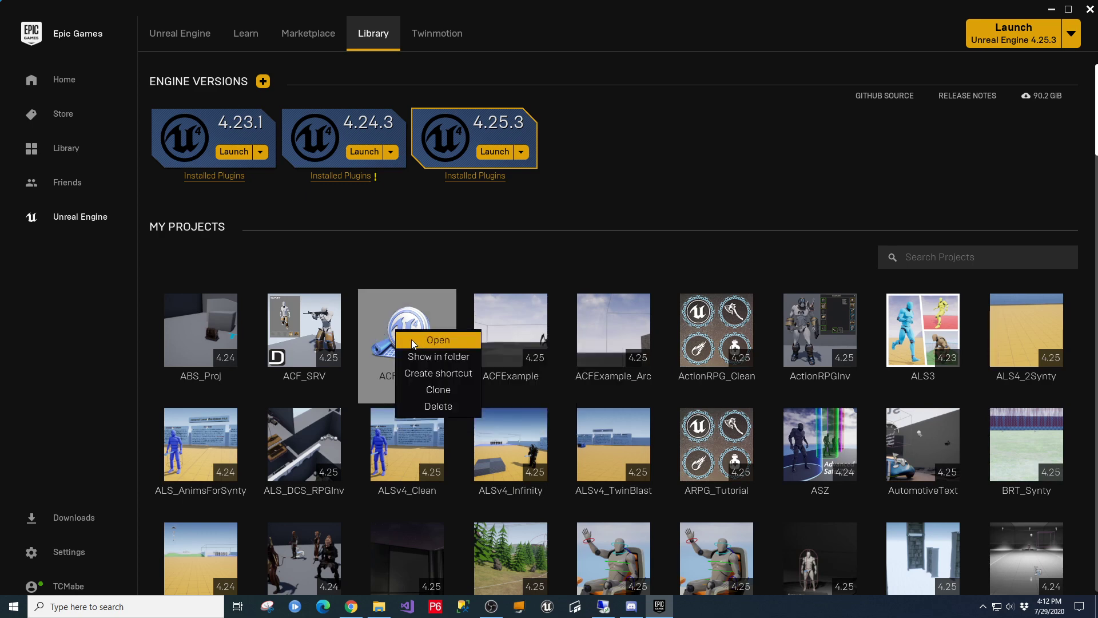
click(426, 346)
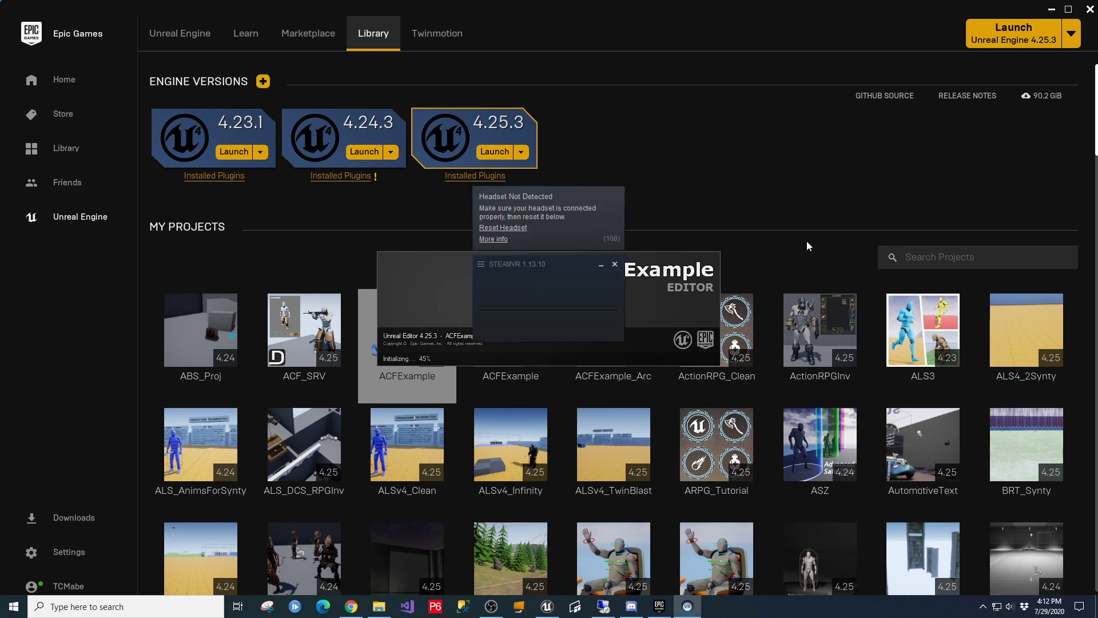
click(616, 265)
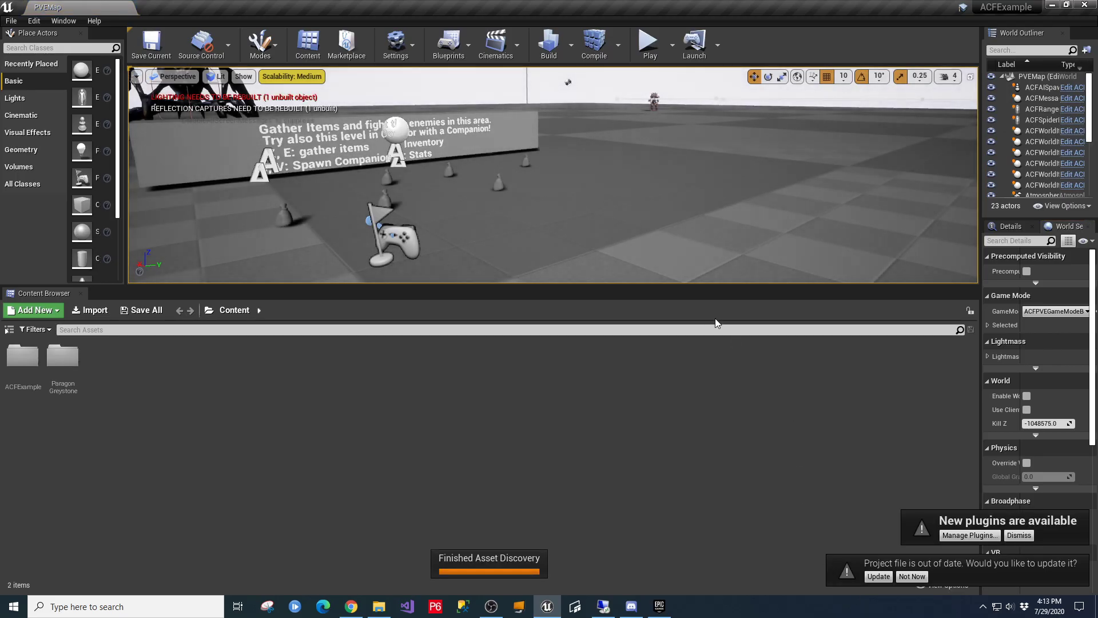
Step: Dismiss the new plugins notification and update the out-of-date project file
click(1018, 536)
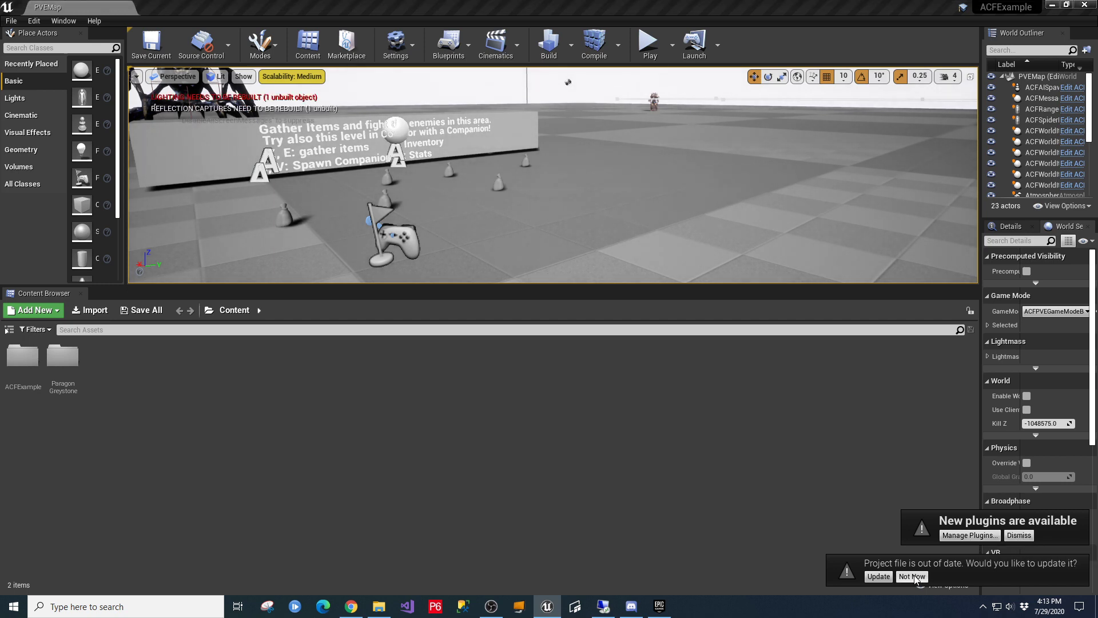
click(878, 576)
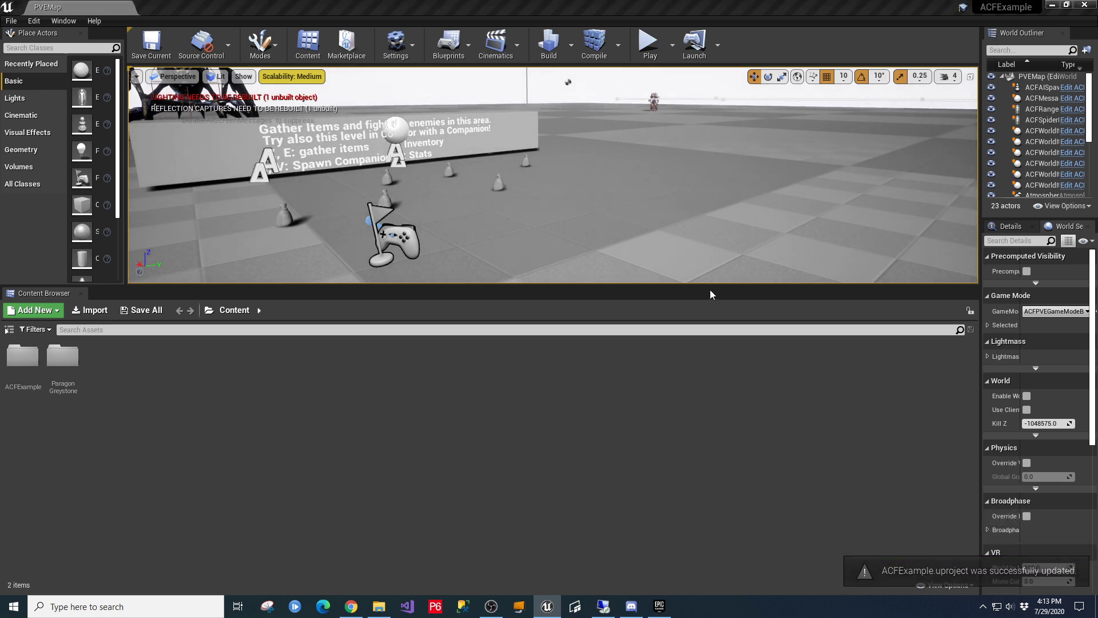
Step: Shrink the Content Browser to enlarge the level viewport and try to play PVEMap in the editor
drag(709, 287, 709, 493)
click(666, 347)
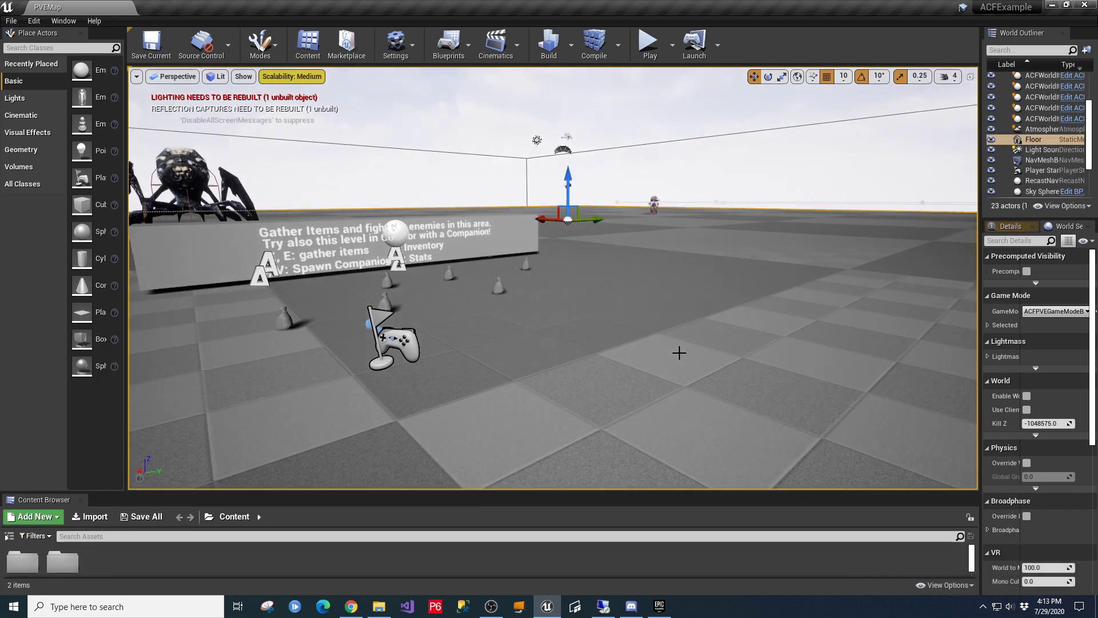
click(649, 44)
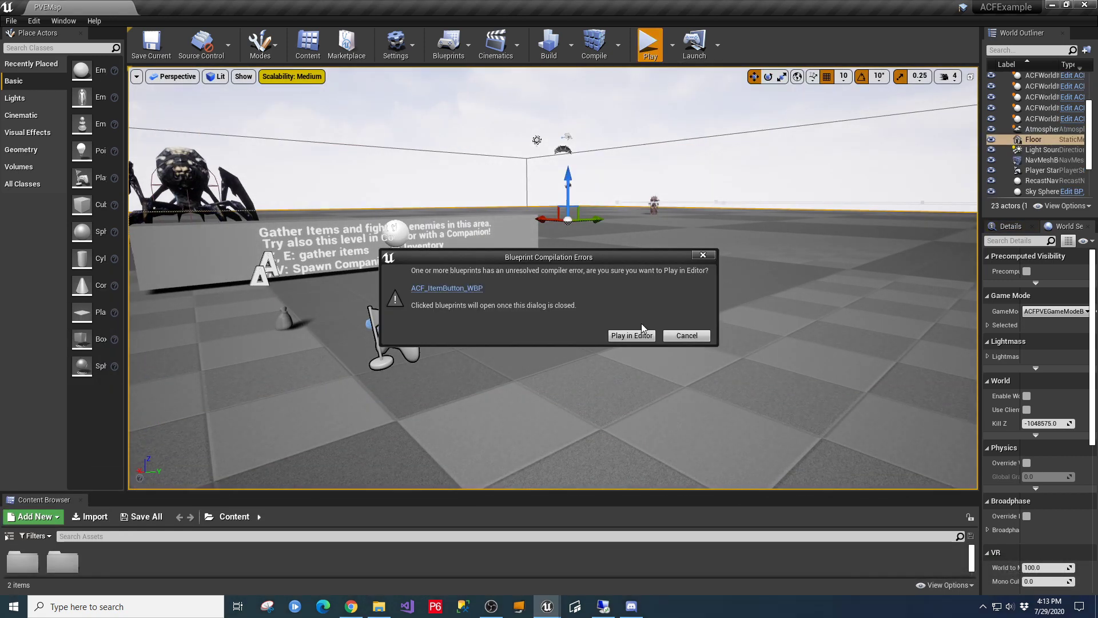
Step: Open ACF_ItemButton_WBP from the compilation errors, cancel play, close the Message Log and show the widget's event graph
click(458, 289)
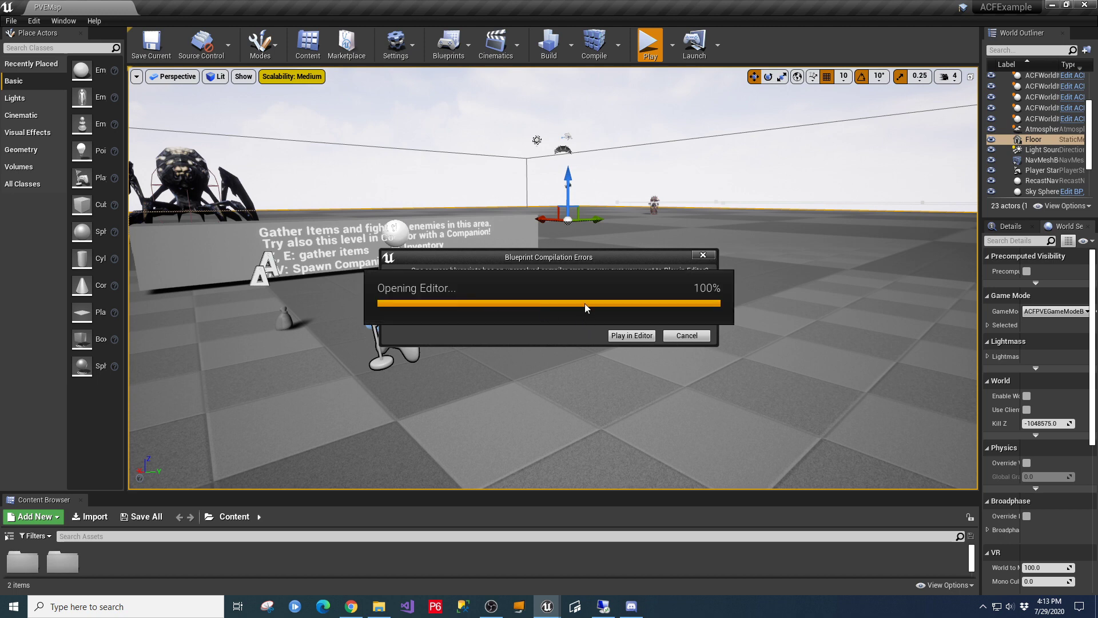
click(686, 336)
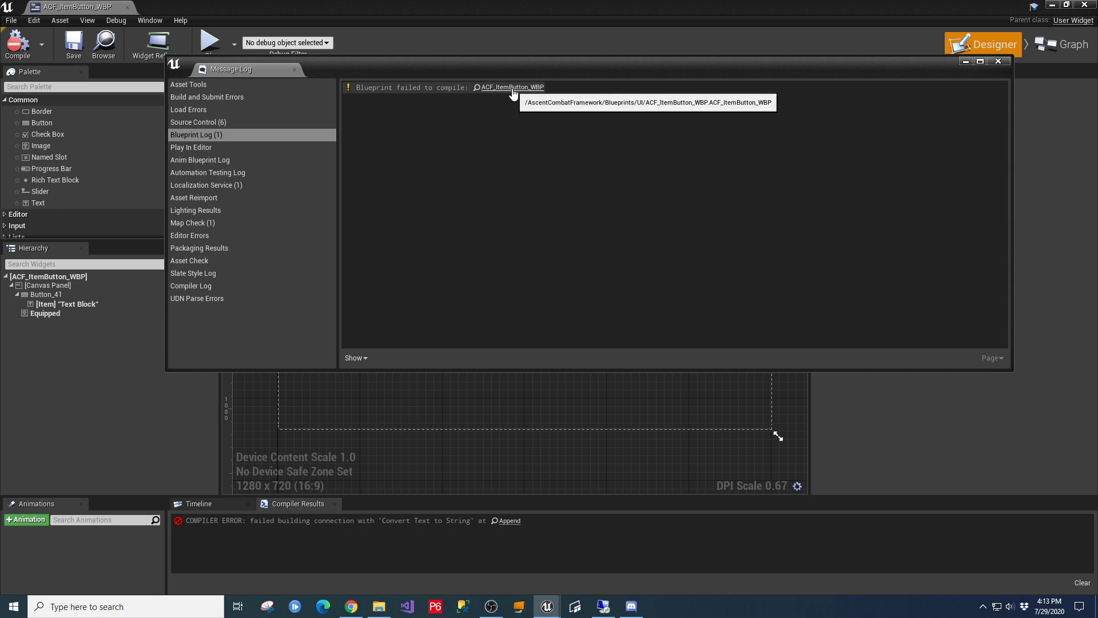
click(998, 62)
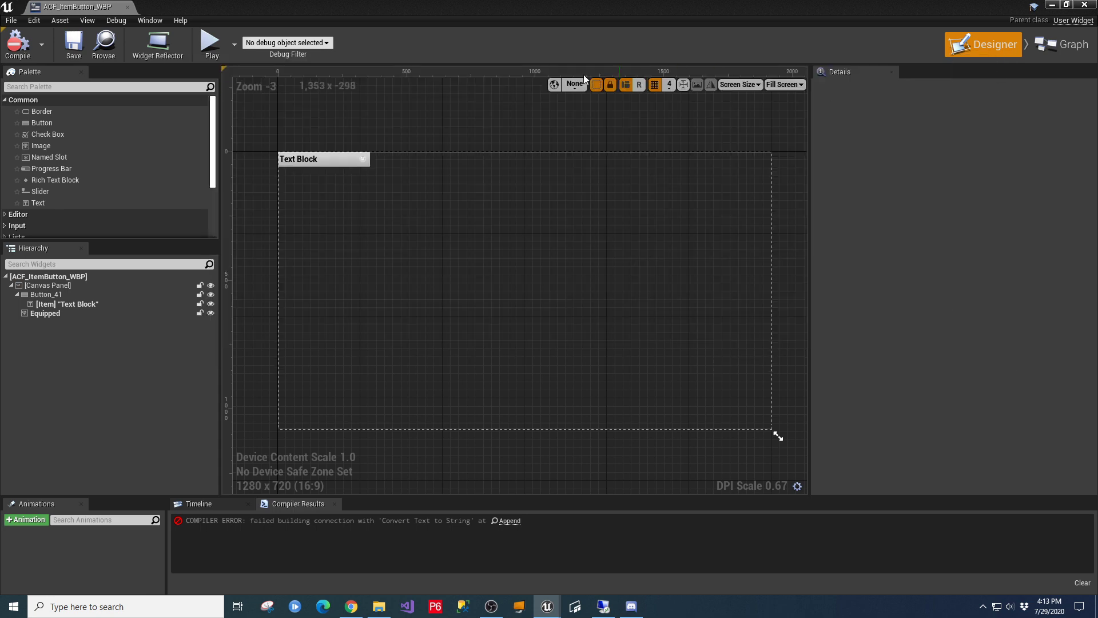
click(1062, 47)
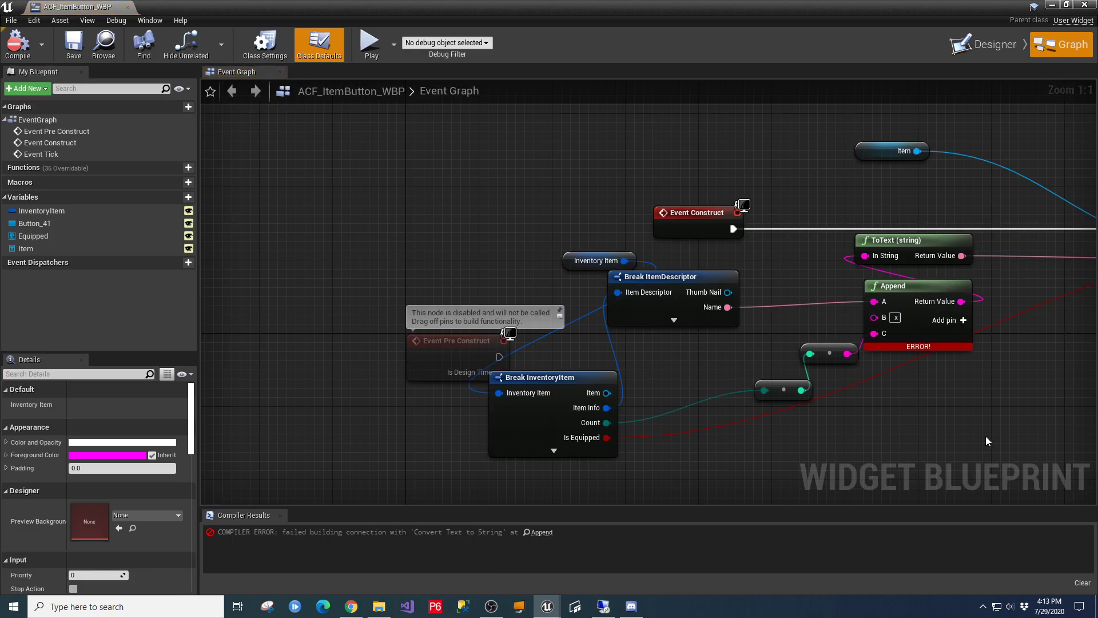
Step: Move the faulty Append node aside and place a new string Append node beside Break ItemDescriptor
right_drag(934, 293, 735, 290)
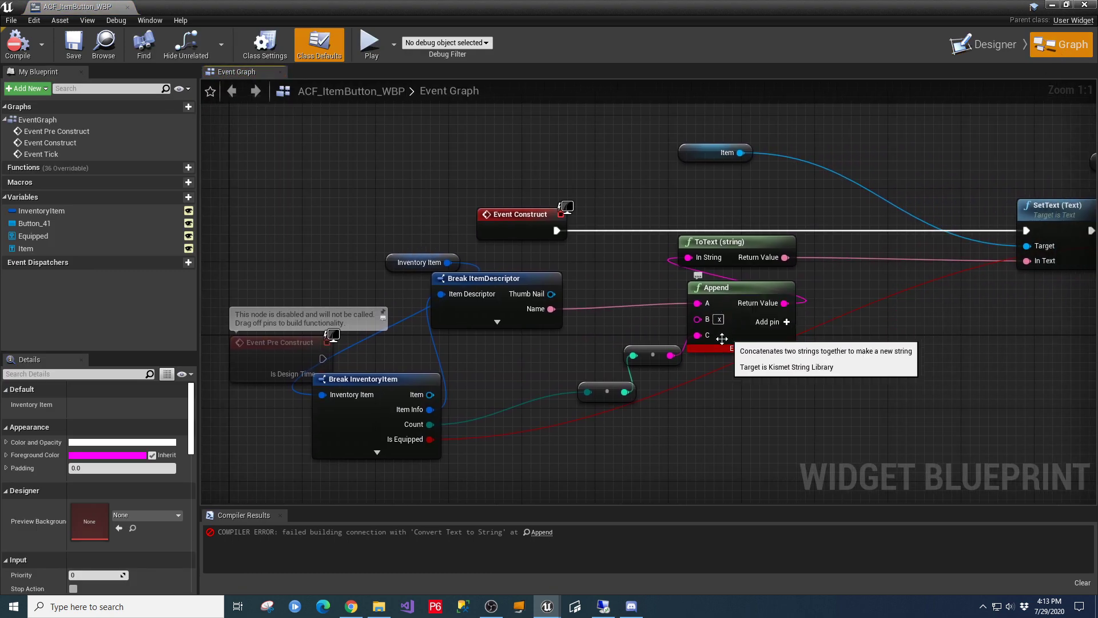
drag(742, 286, 797, 306)
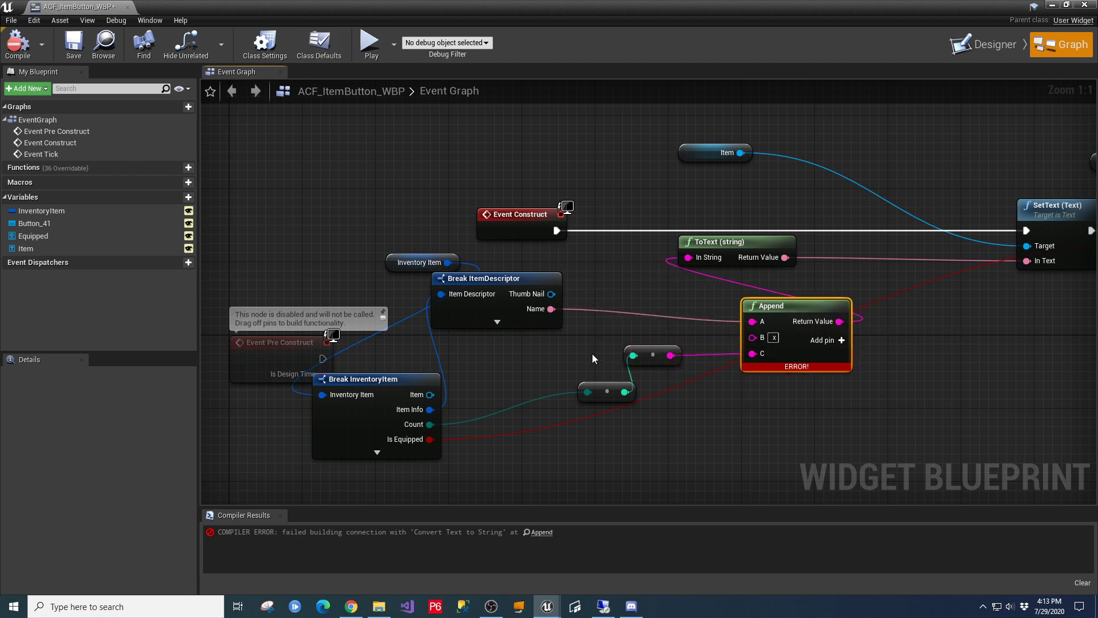
right_click(761, 420)
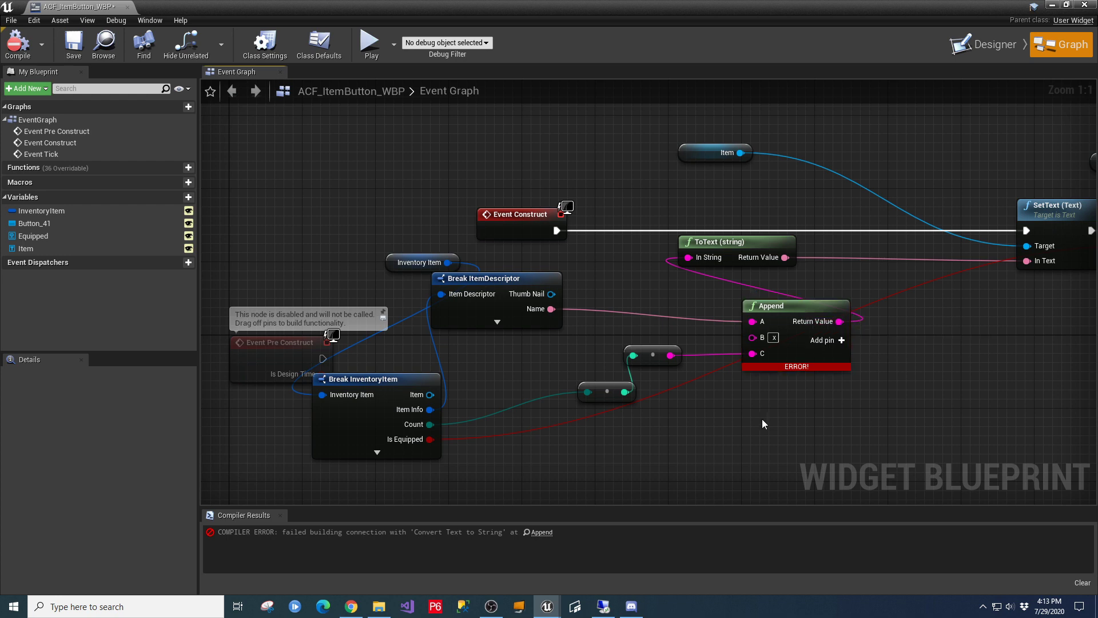
text(append)
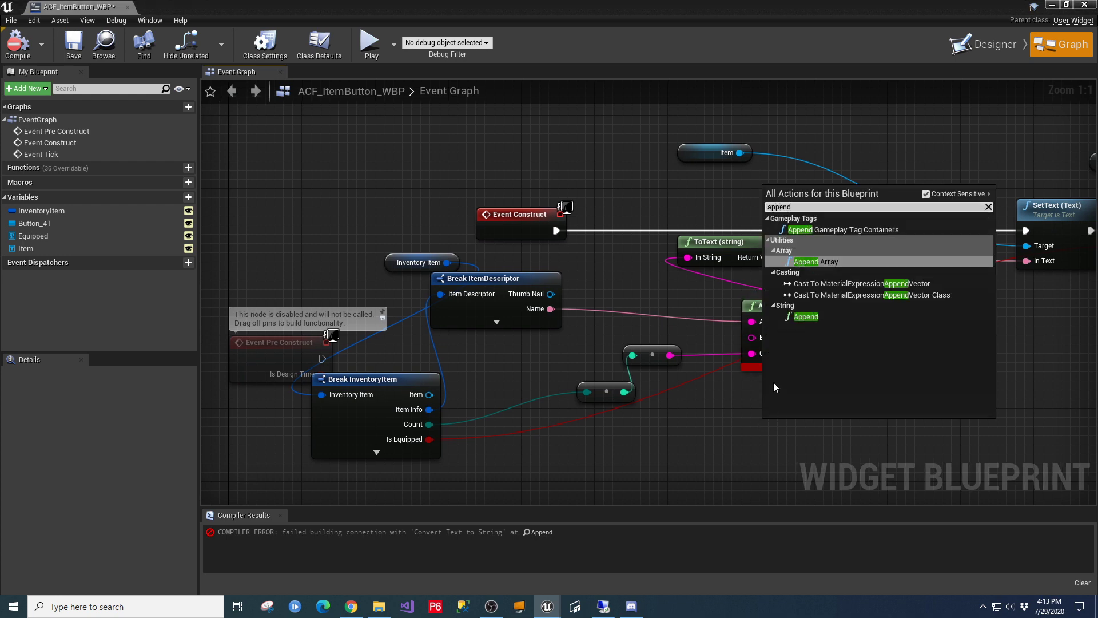
click(806, 316)
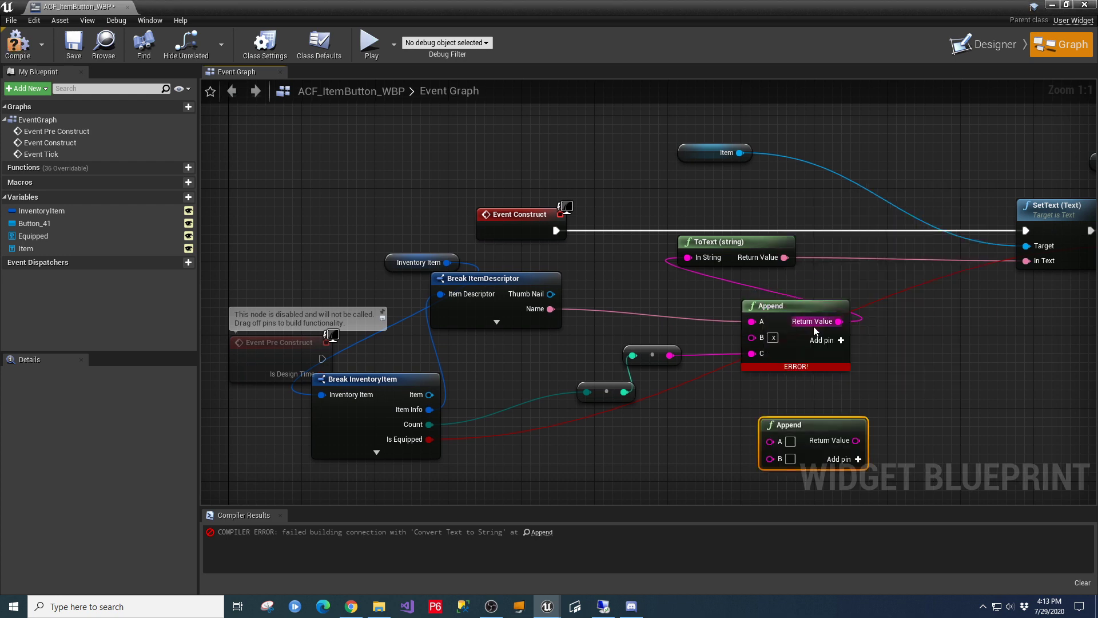
drag(825, 428, 659, 291)
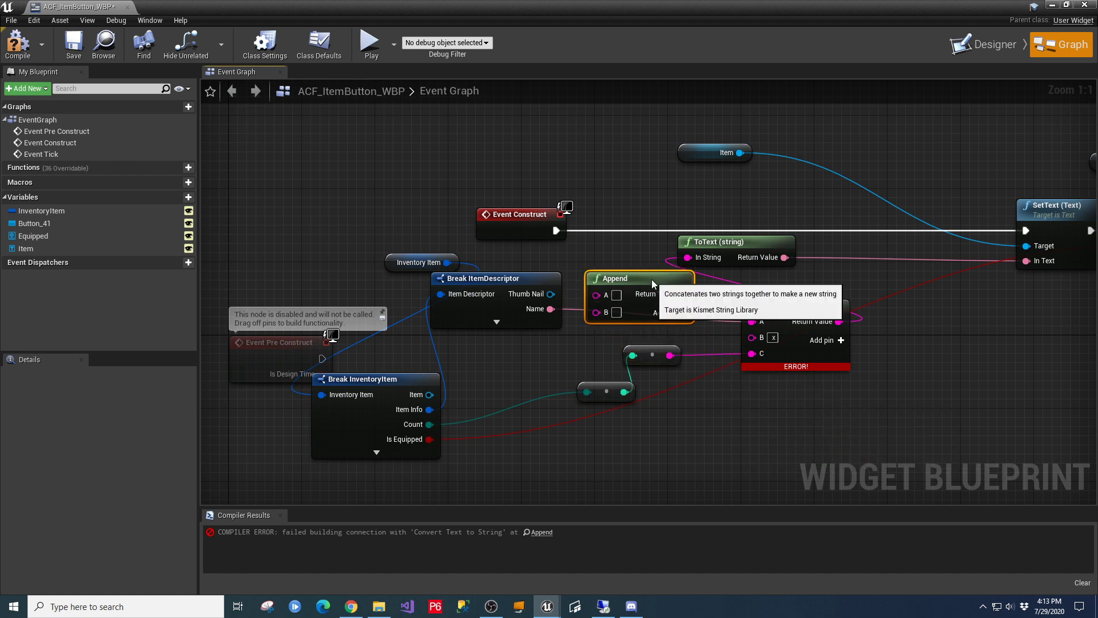
Step: Rewire Break ItemDescriptor's Name from the old Append to the new one's A input, and connect its Return Value to ToText
drag(554, 309, 622, 285)
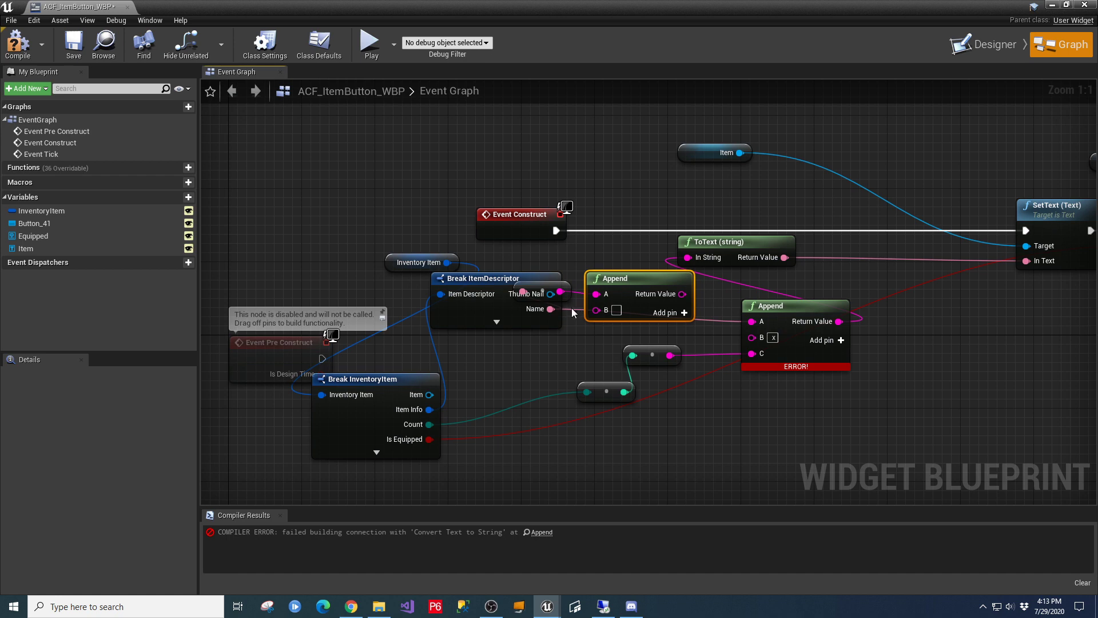
click(571, 307)
key(Delete)
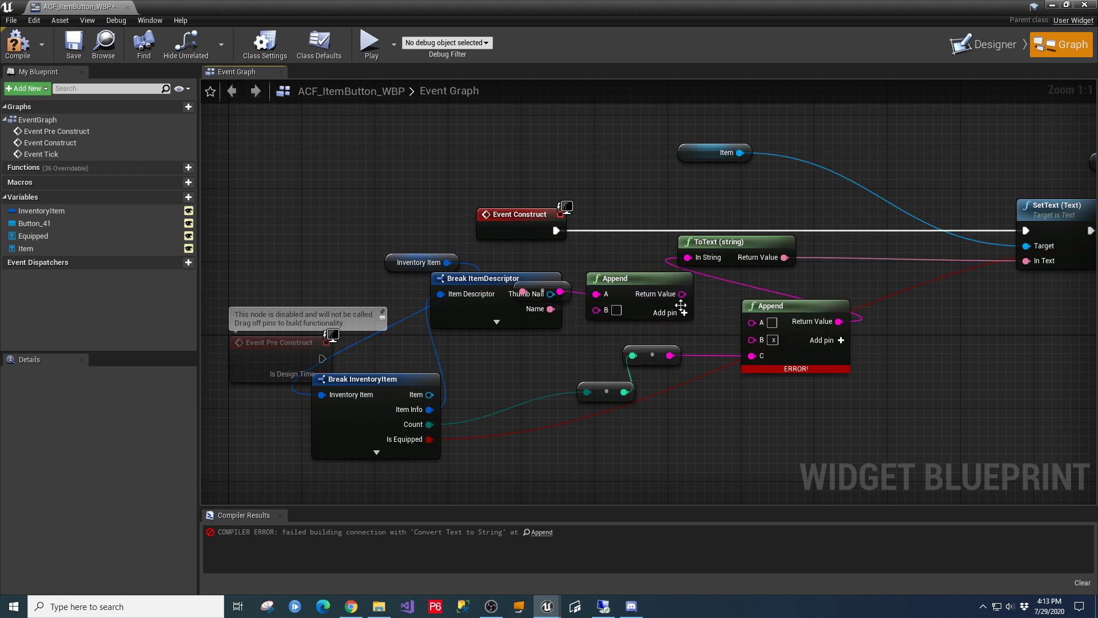
drag(685, 294, 772, 242)
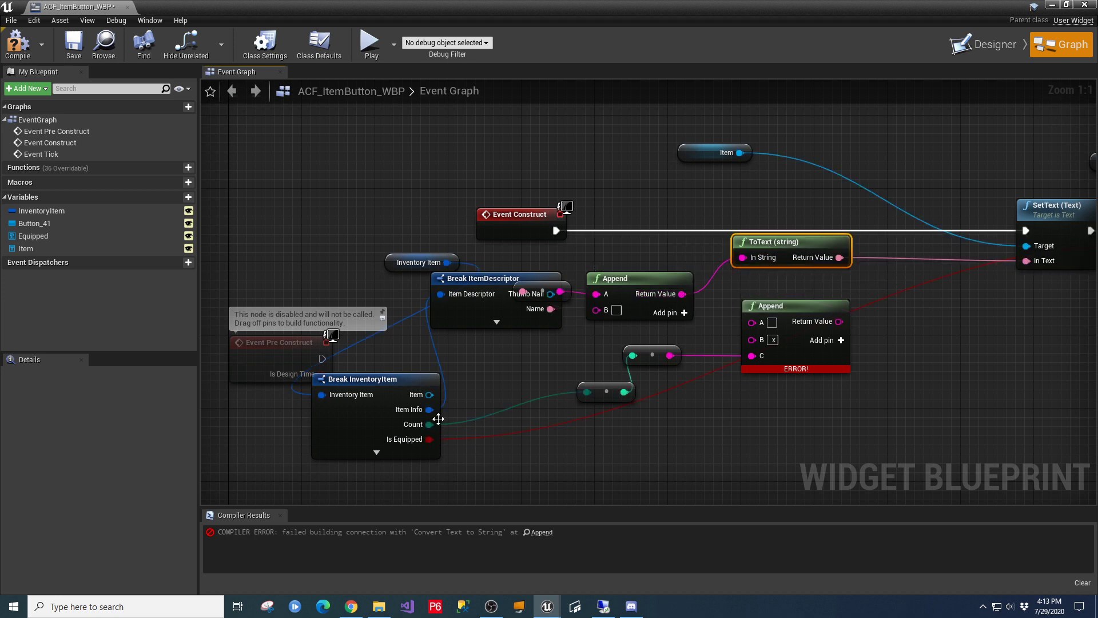
Step: Add a third input to the new Append node and connect Break InventoryItem's Count to its C input
drag(429, 424, 456, 426)
click(708, 329)
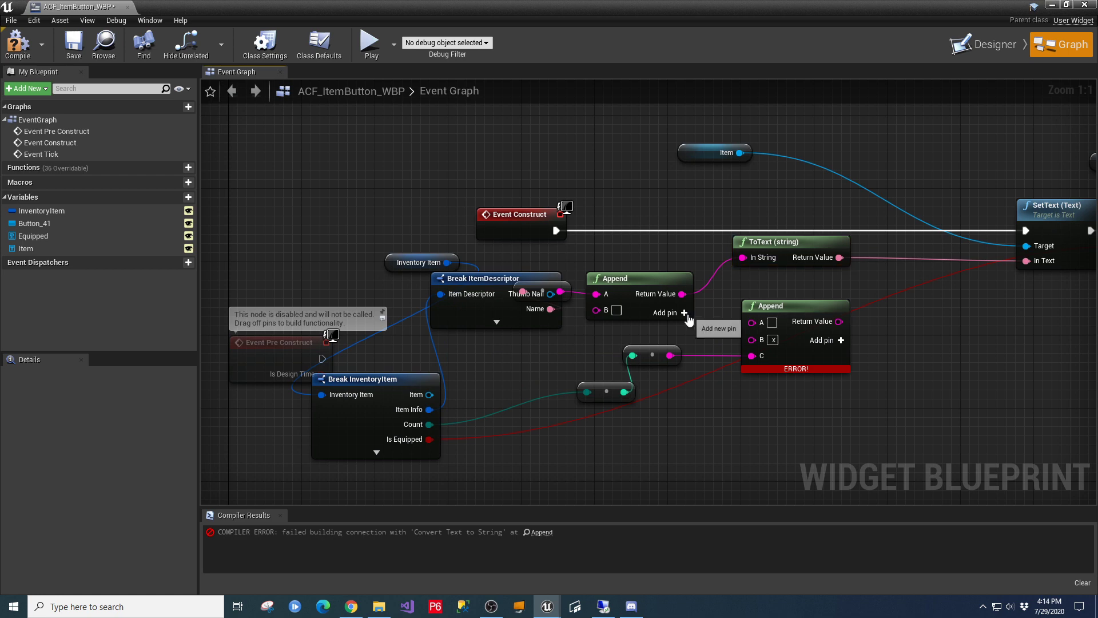
drag(429, 424, 596, 334)
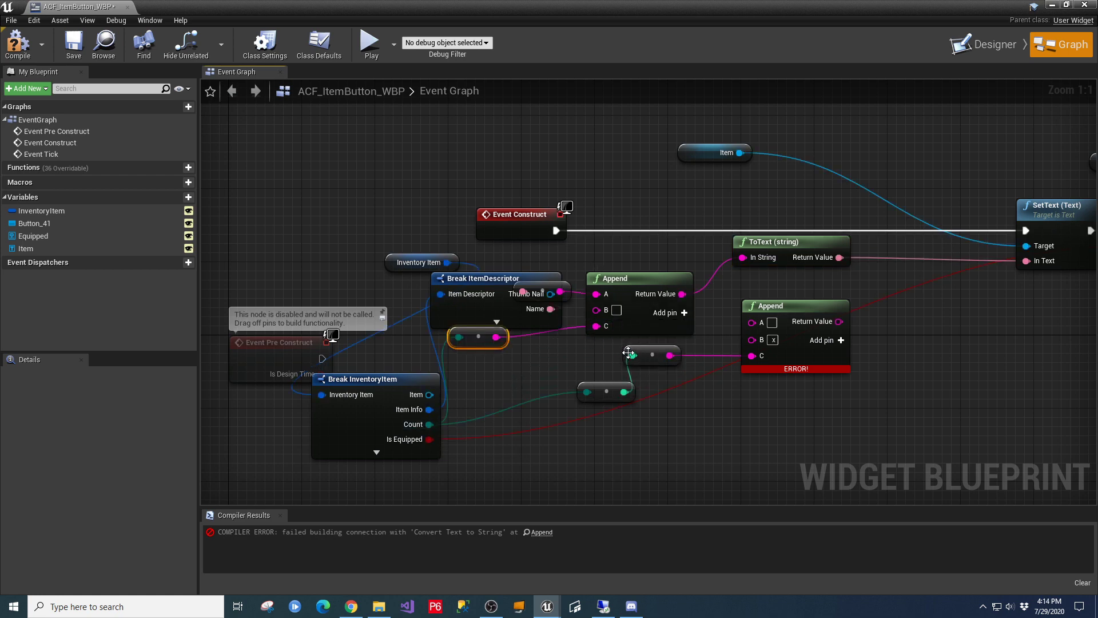
click(506, 364)
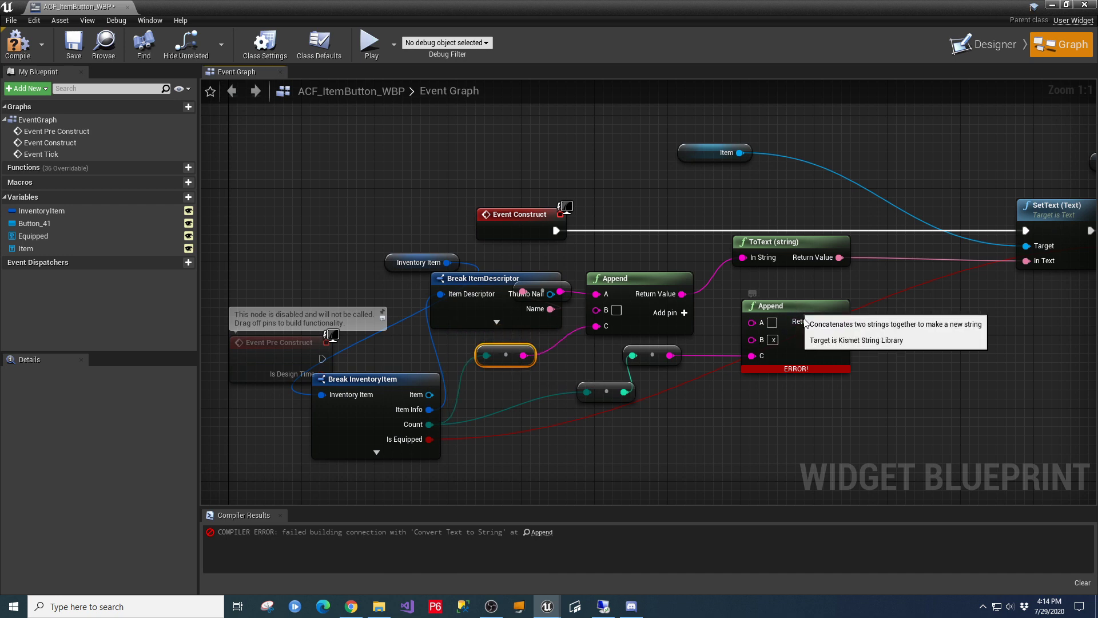
Step: Delete the faulty Append node and the leftover conversion nodes that fed its C input
drag(794, 328, 855, 404)
key(Delete)
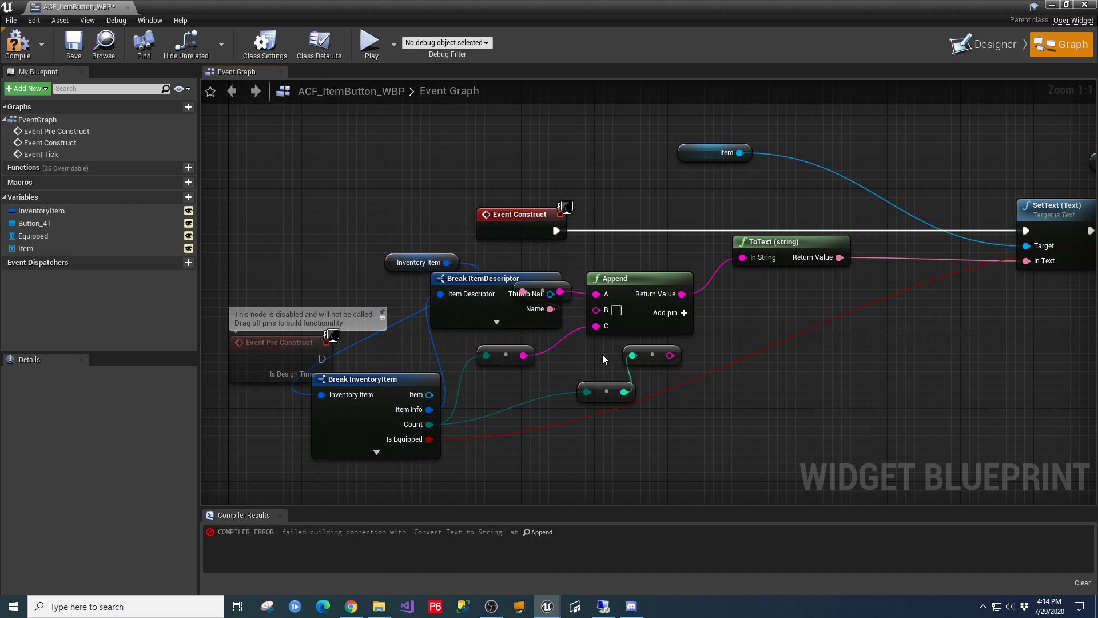
drag(603, 355, 625, 382)
key(Delete)
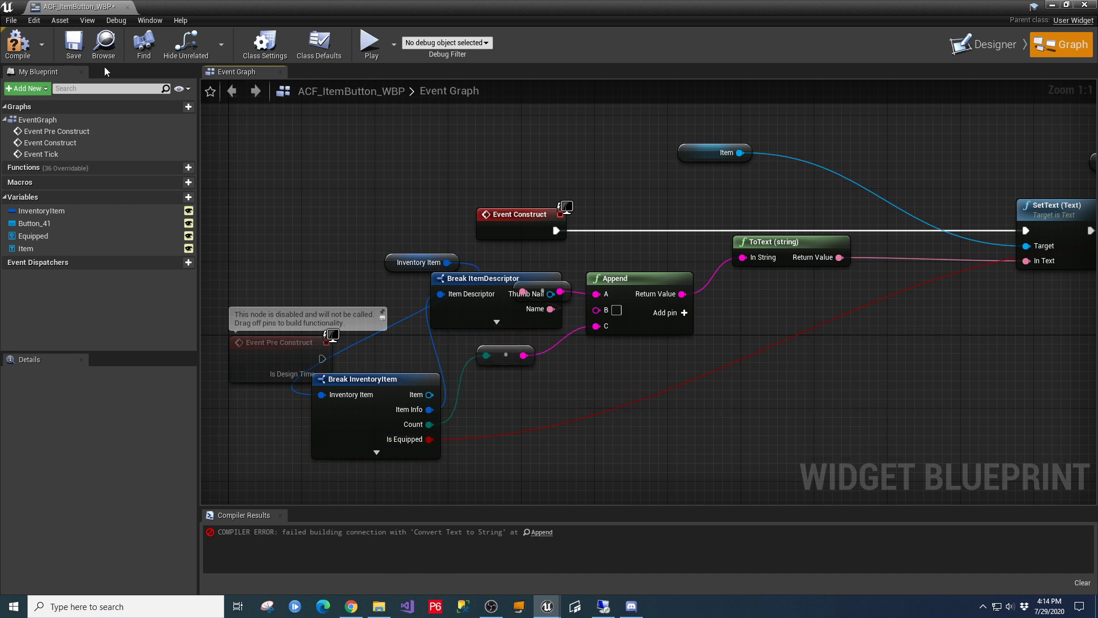
Step: Compile and save ACF_ItemButton_WBP and minimize its window to return to the level editor
click(18, 43)
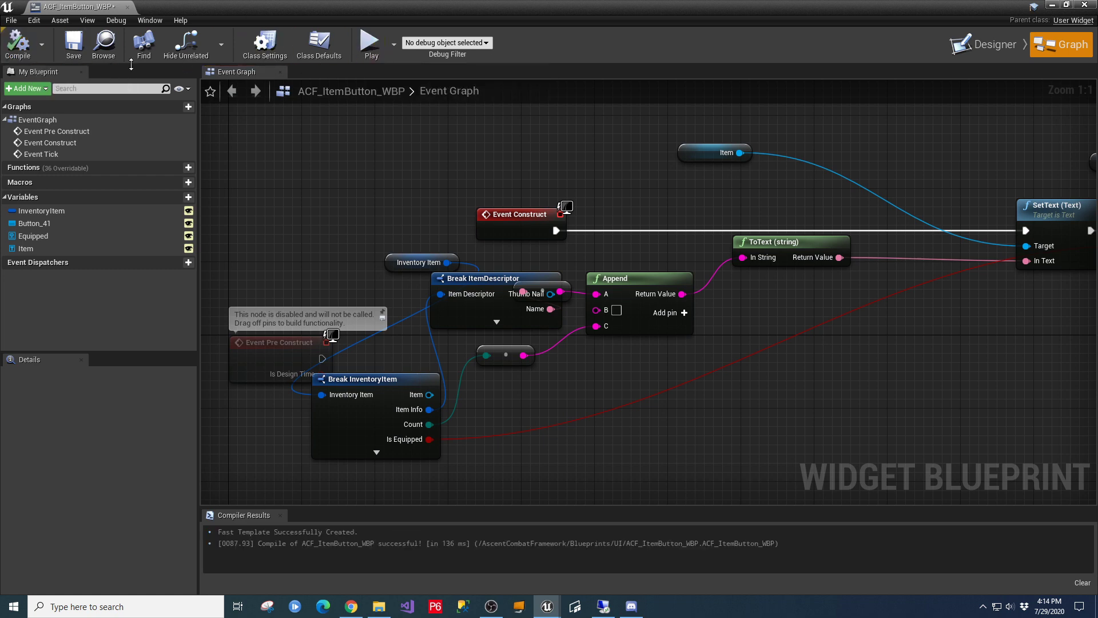
click(73, 43)
click(1052, 5)
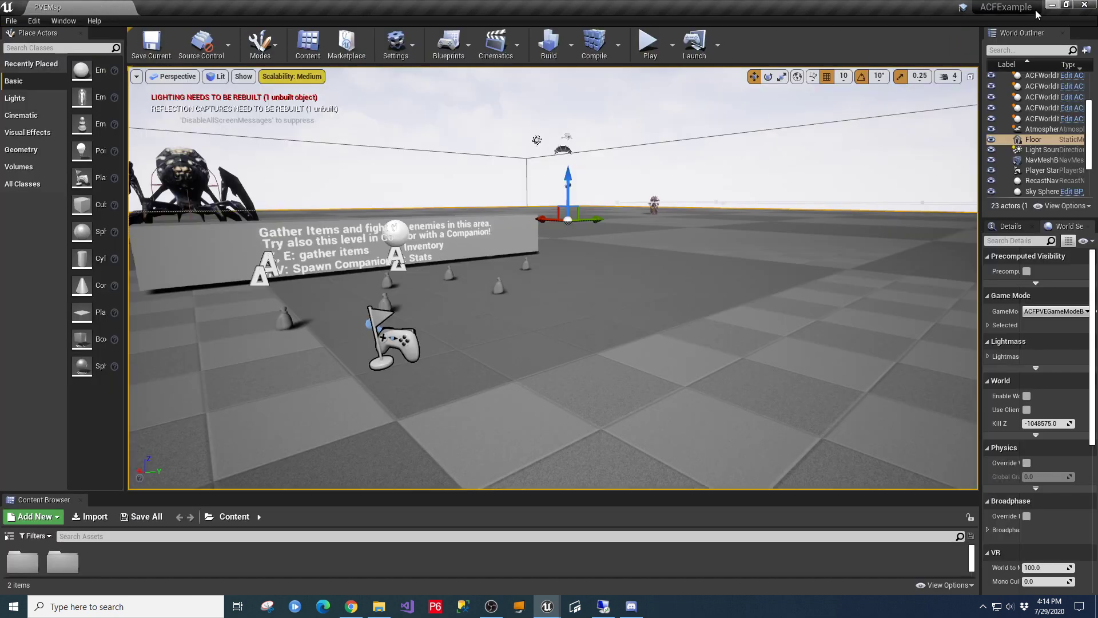
Step: Play the level in full screen and gather the ACFBow and ACF Sword items near the sign
click(647, 43)
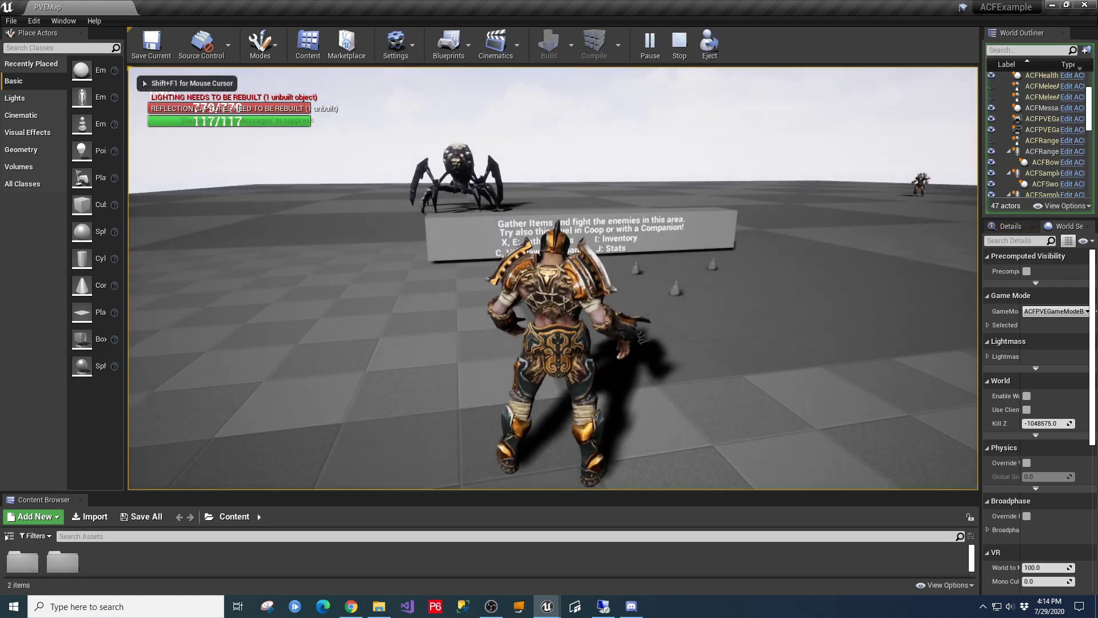
key(F11)
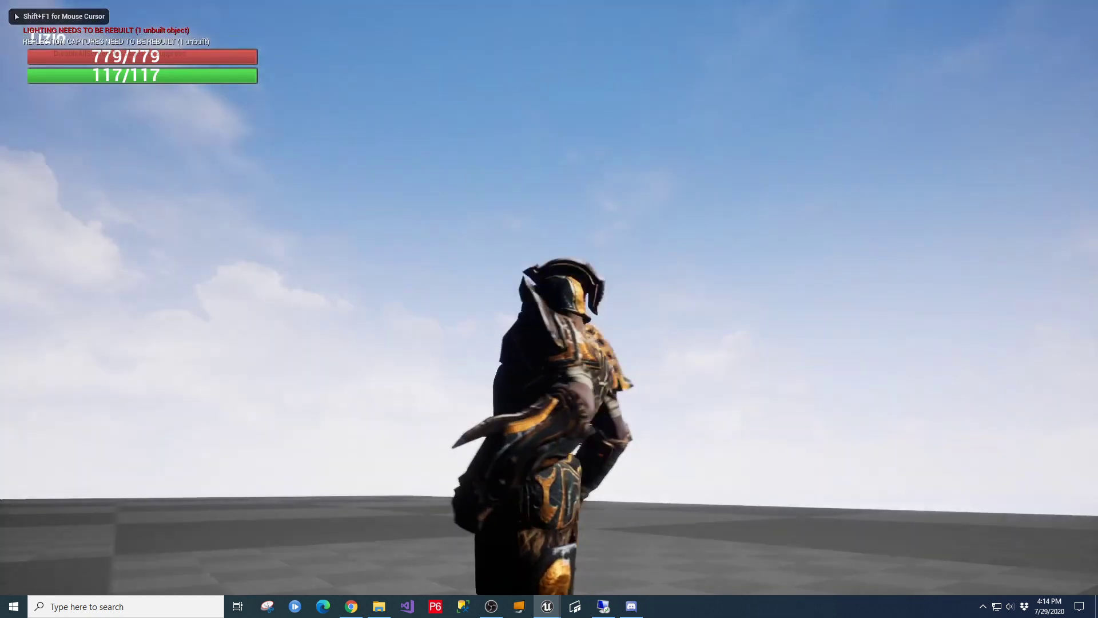
key(w)
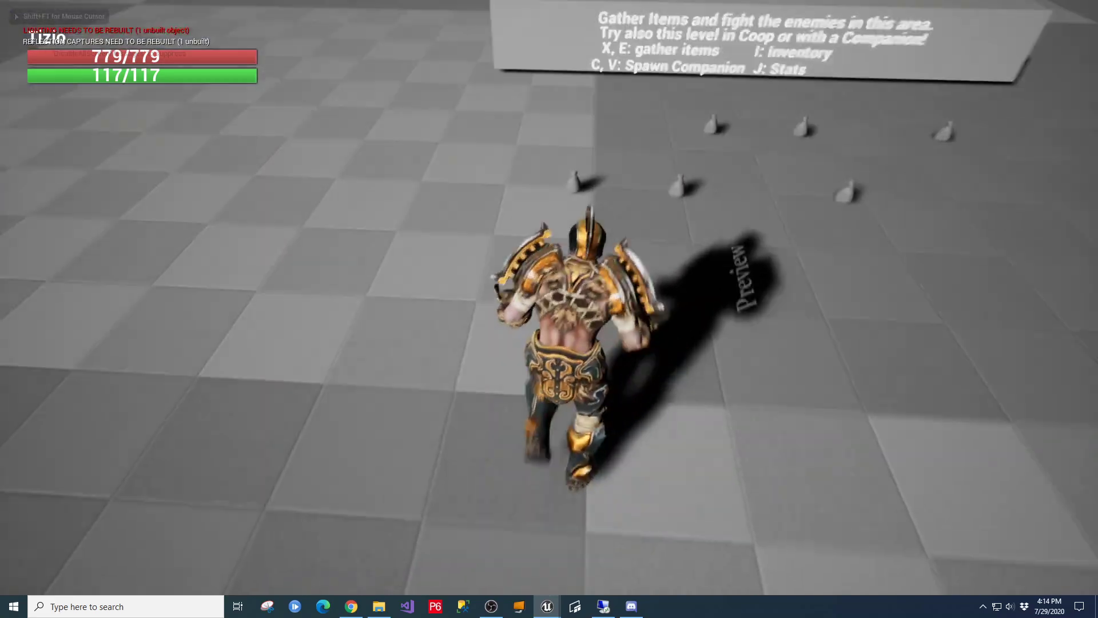
key(e)
key(e)
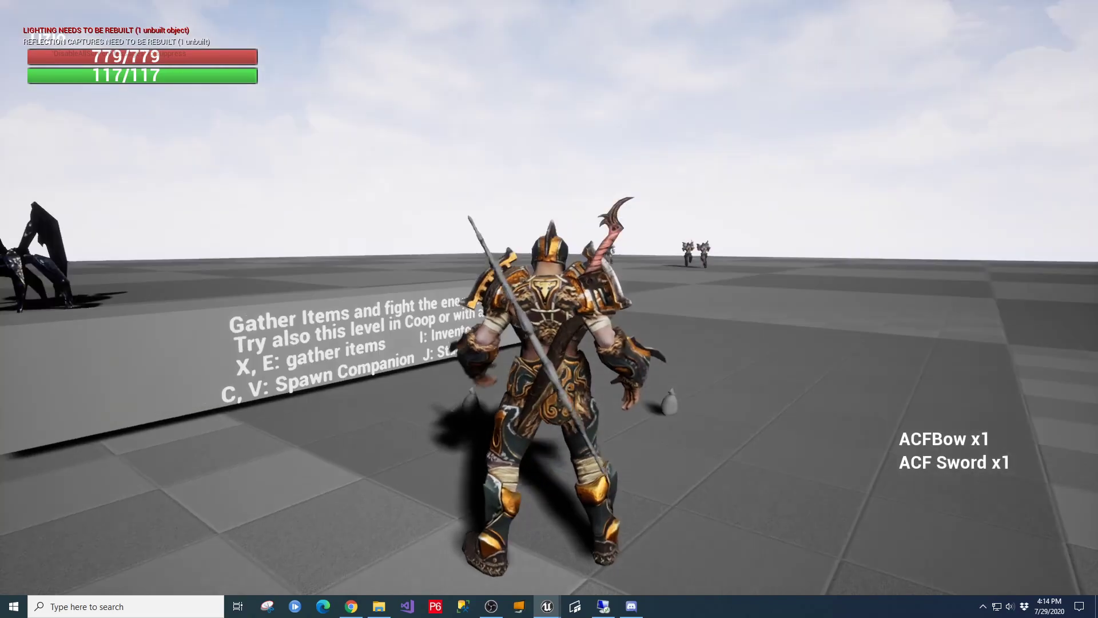
Step: Equip the sword and test the character's melee attacks while moving around the level
key(1)
click(549, 309)
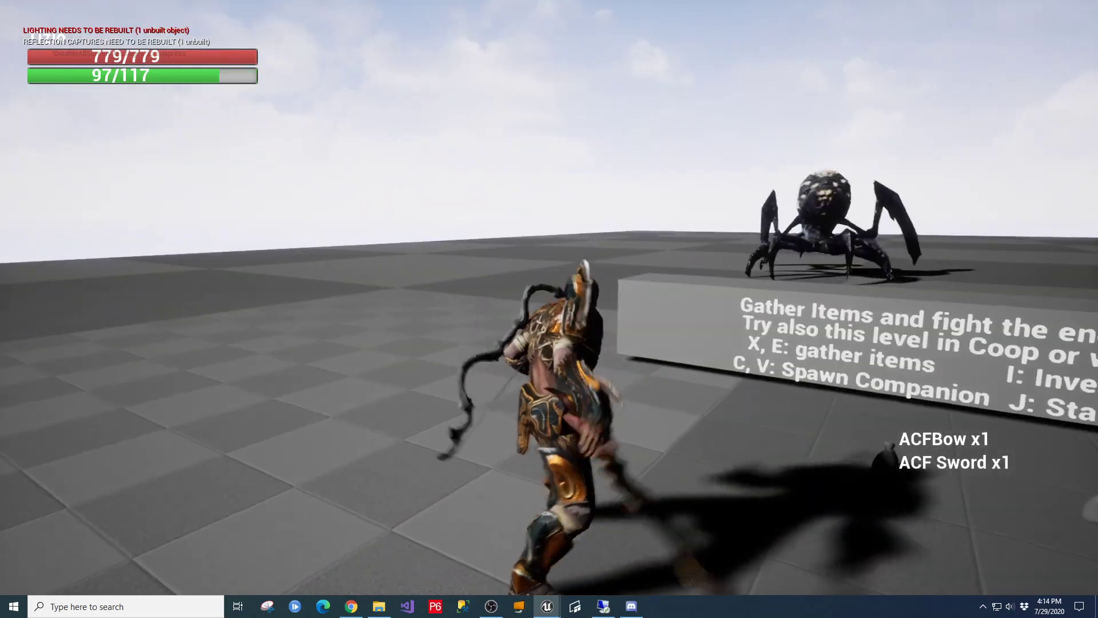
click(549, 309)
click(549, 309)
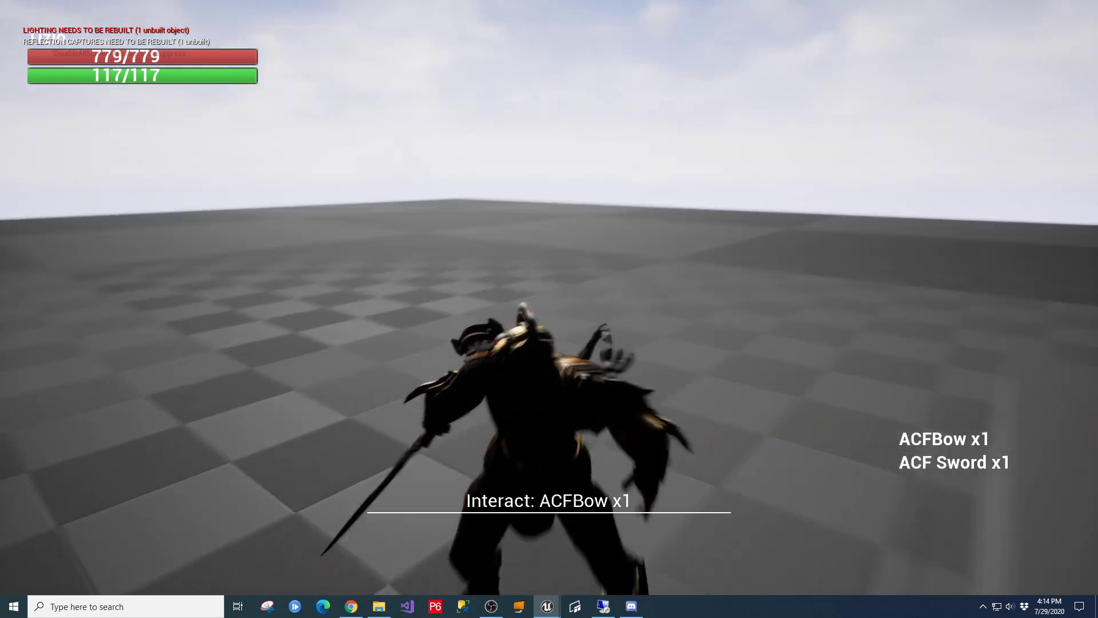
key(w)
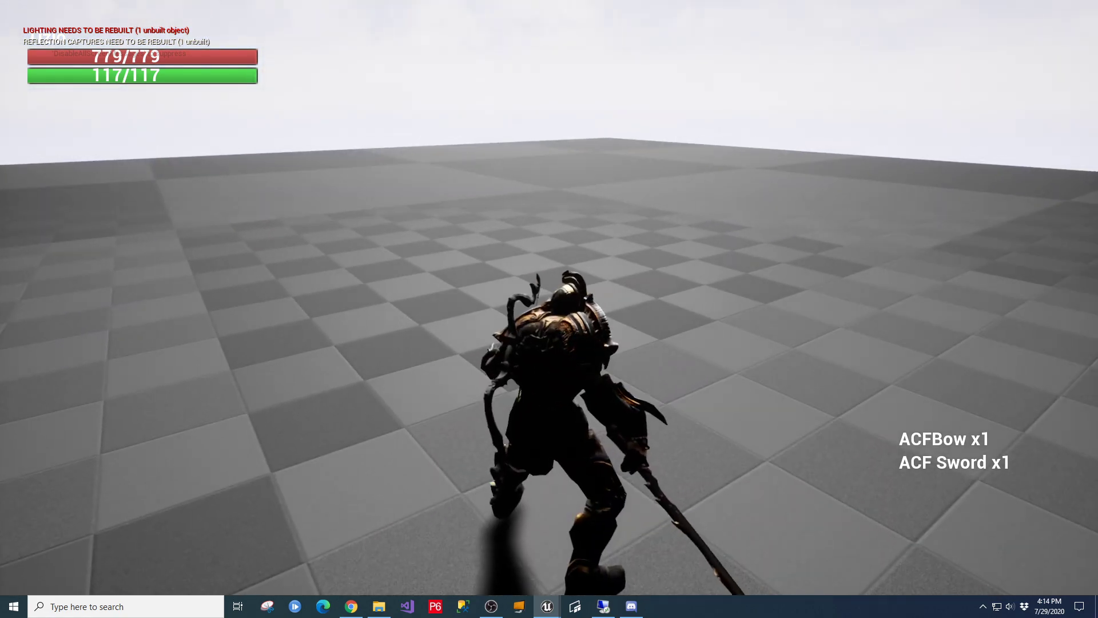
Step: Switch to the bow, aim at the spider and shoot several arrows at it
key(2)
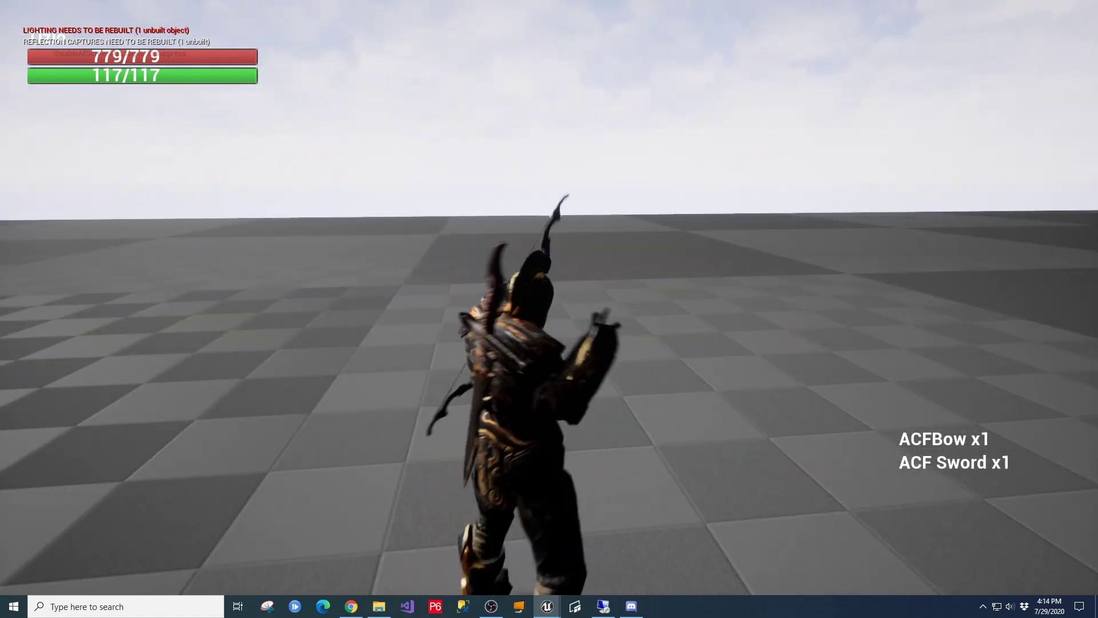
right_click(539, 245)
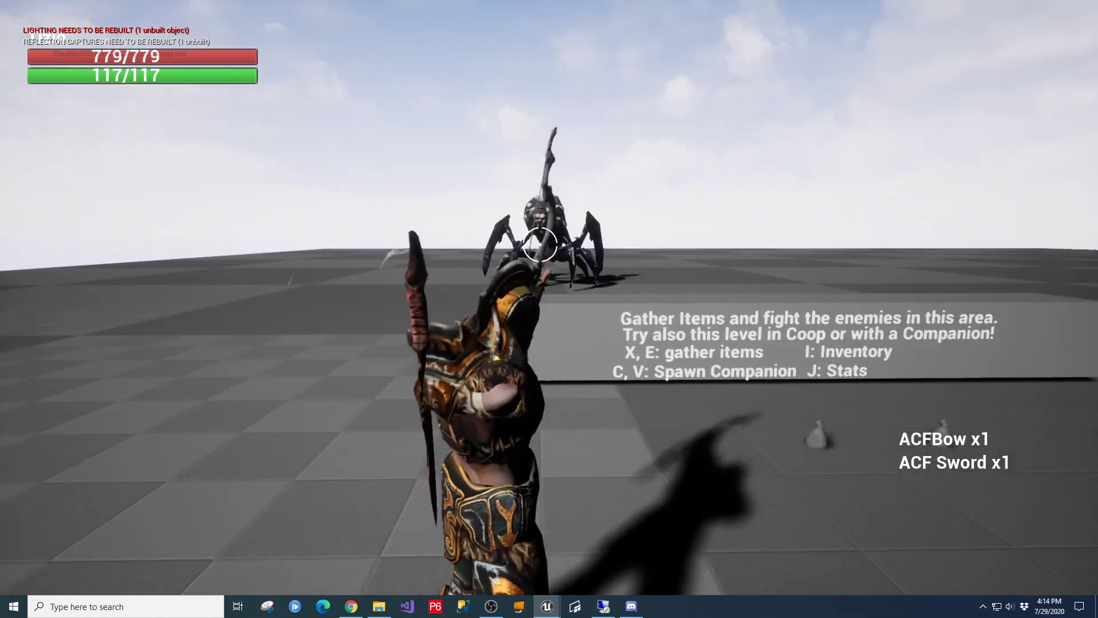
click(540, 244)
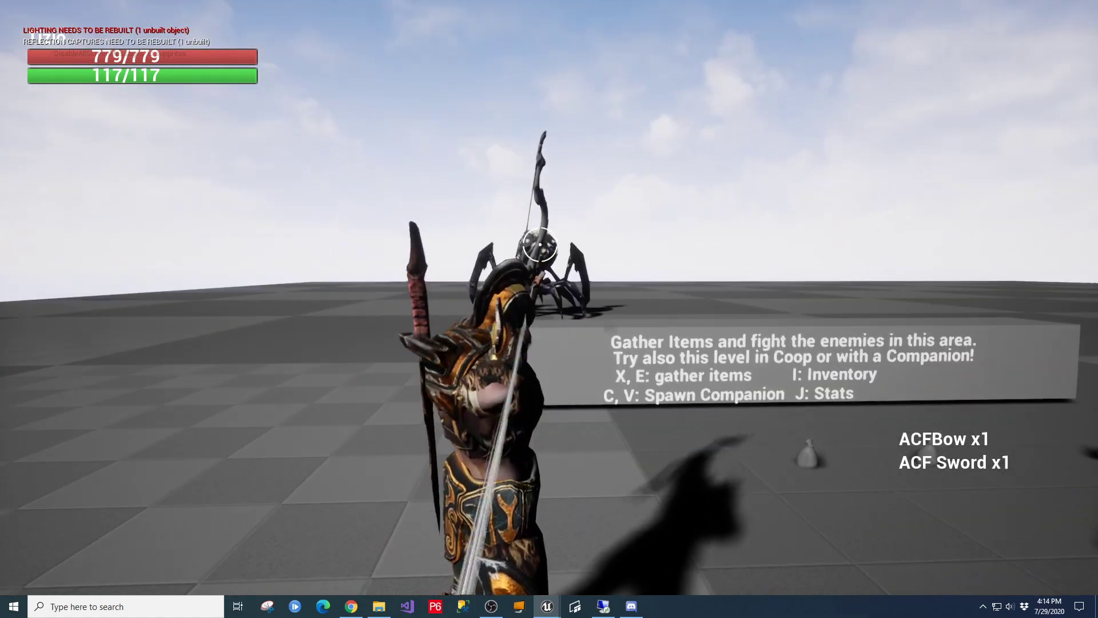
click(540, 245)
click(540, 244)
click(540, 244)
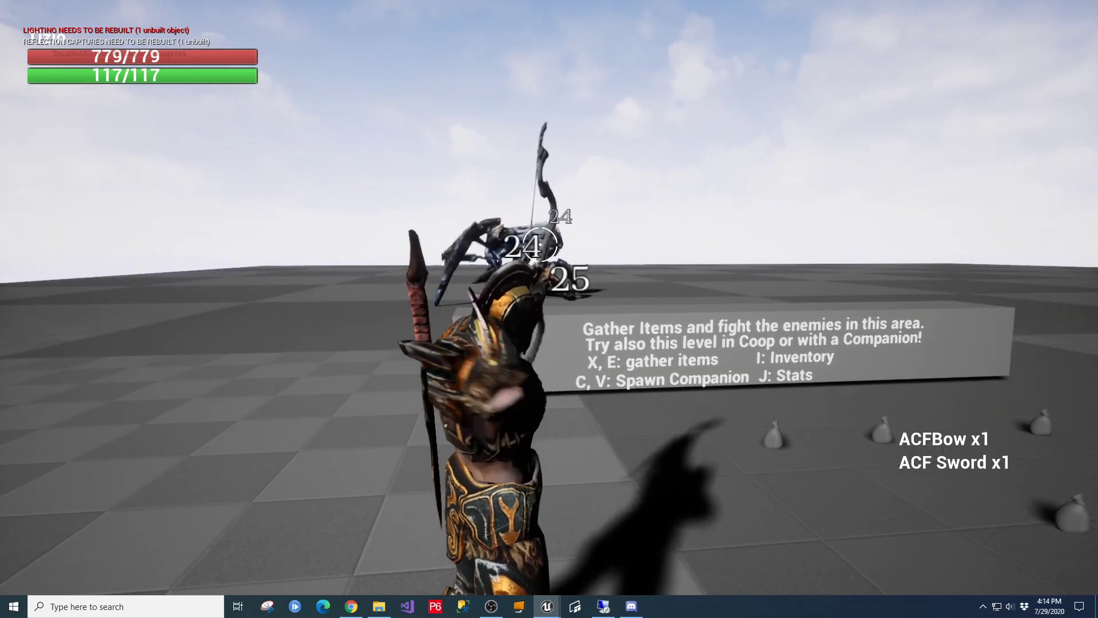
click(539, 244)
Step: Stop the play session and enlarge the Content Browser to show the project's folders
key(Escape)
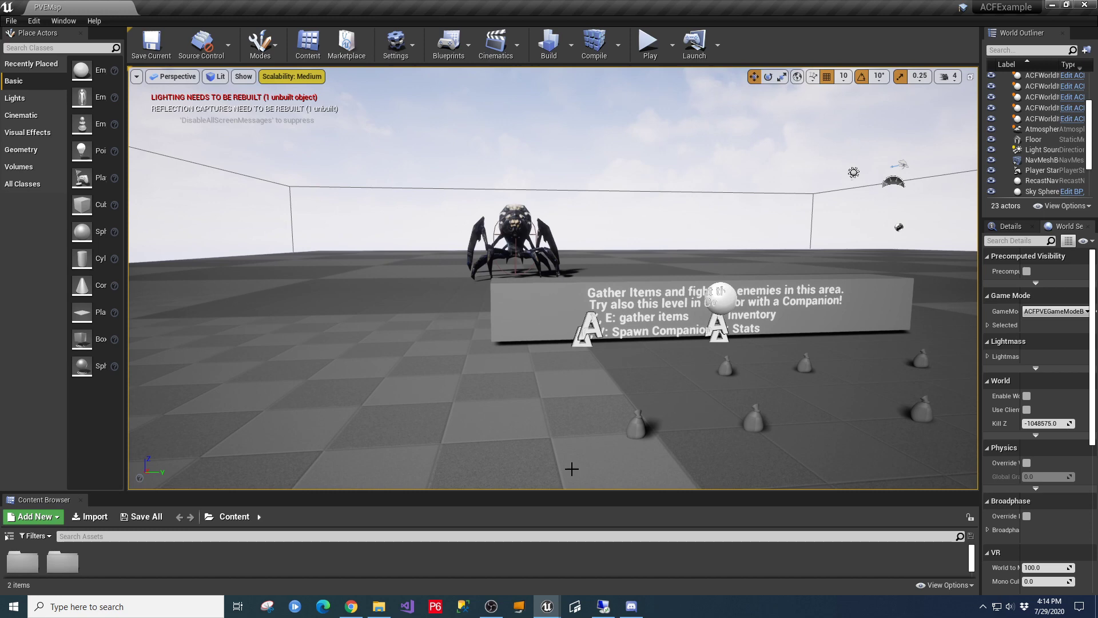
drag(565, 499, 400, 355)
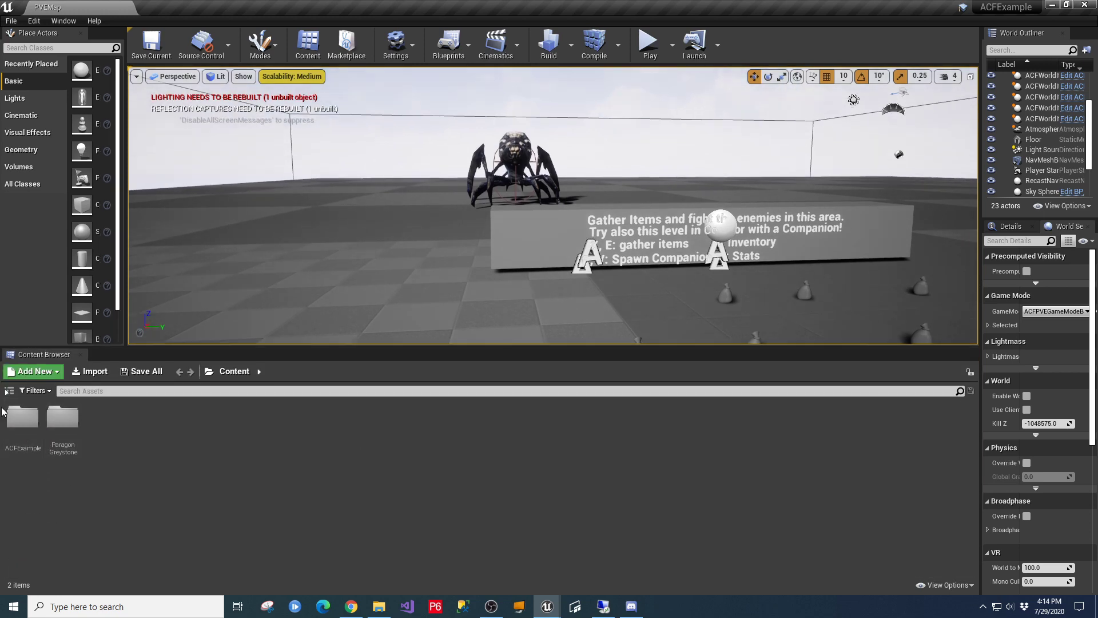
Step: Show the folder tree in the Content Browser and check the display options for engine and plugin content
click(8, 391)
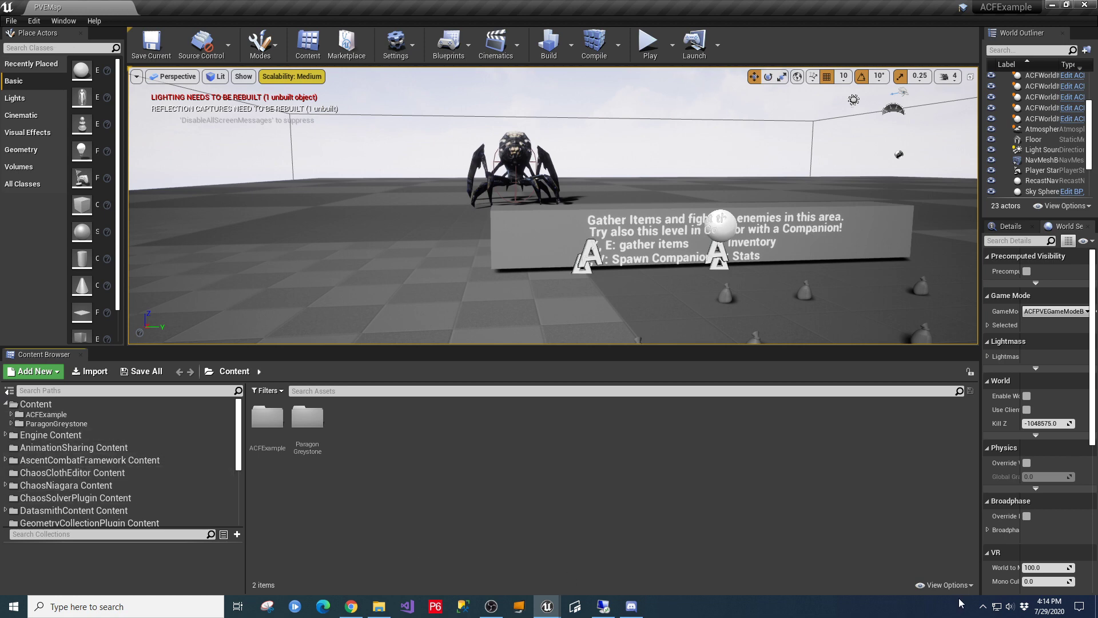
click(946, 584)
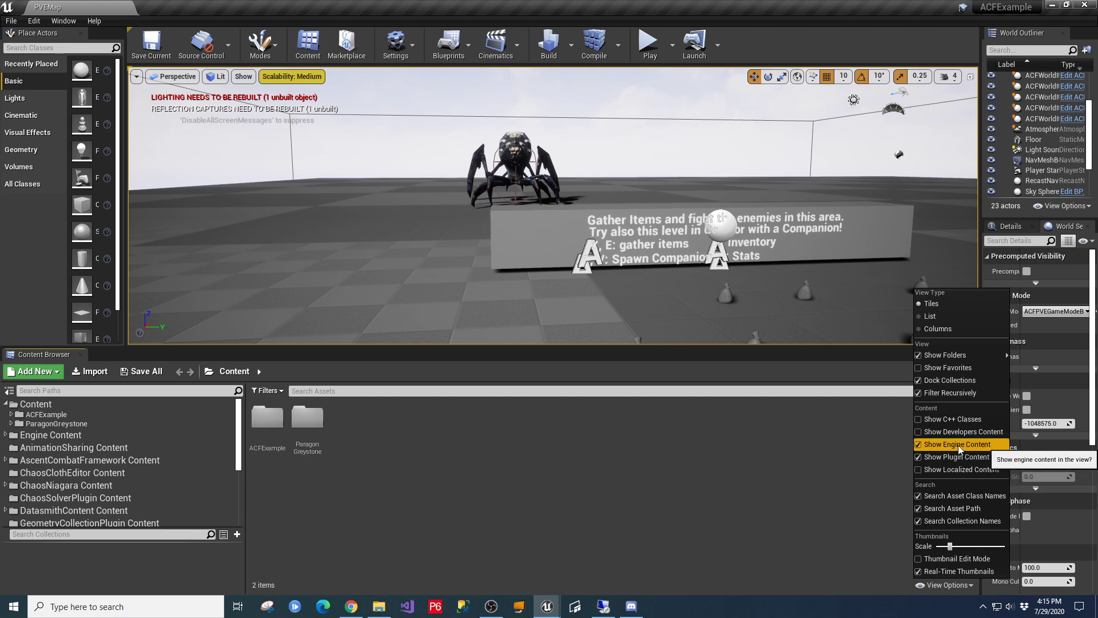
click(398, 544)
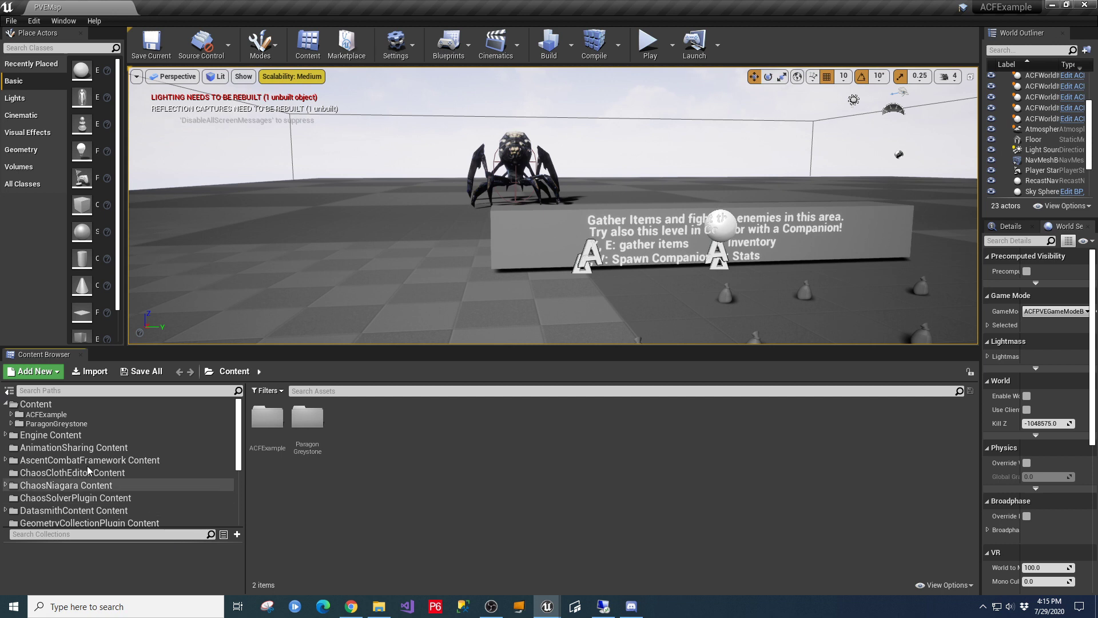
Step: Open Greystone_Skeleton from the Meshes folder under ParagonGreystone > Characters > Heroes > Greystone
click(11, 423)
click(17, 442)
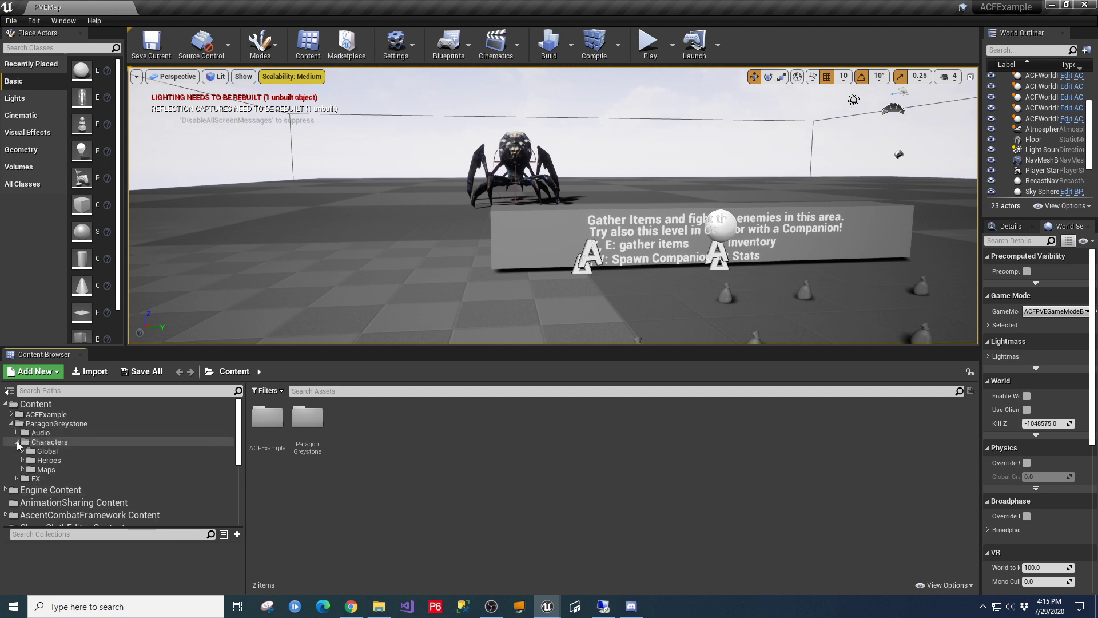
click(23, 461)
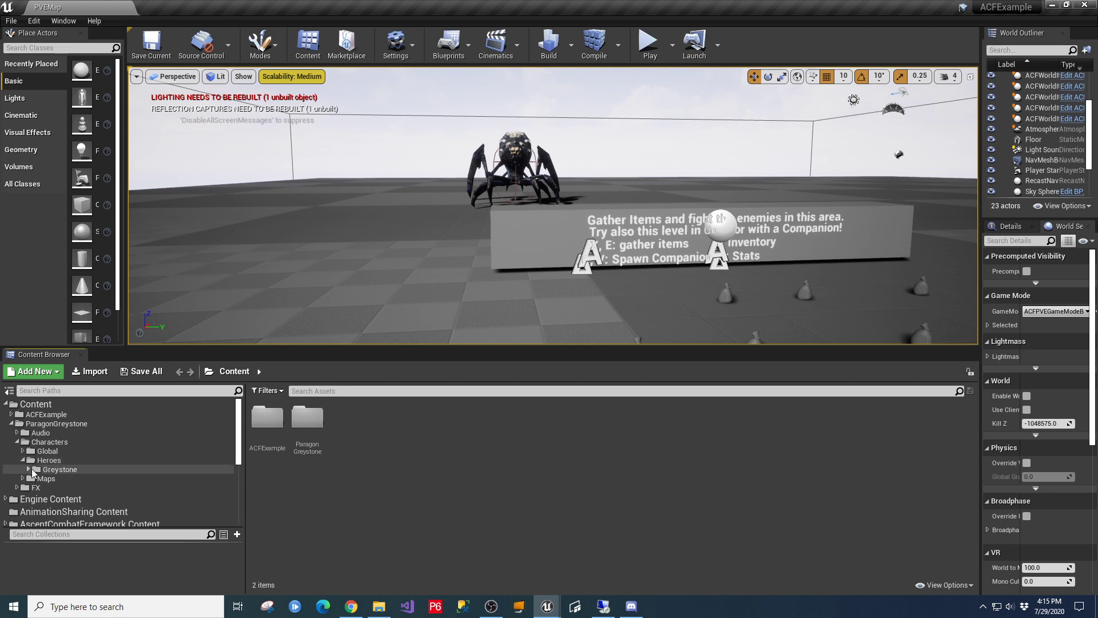
click(33, 470)
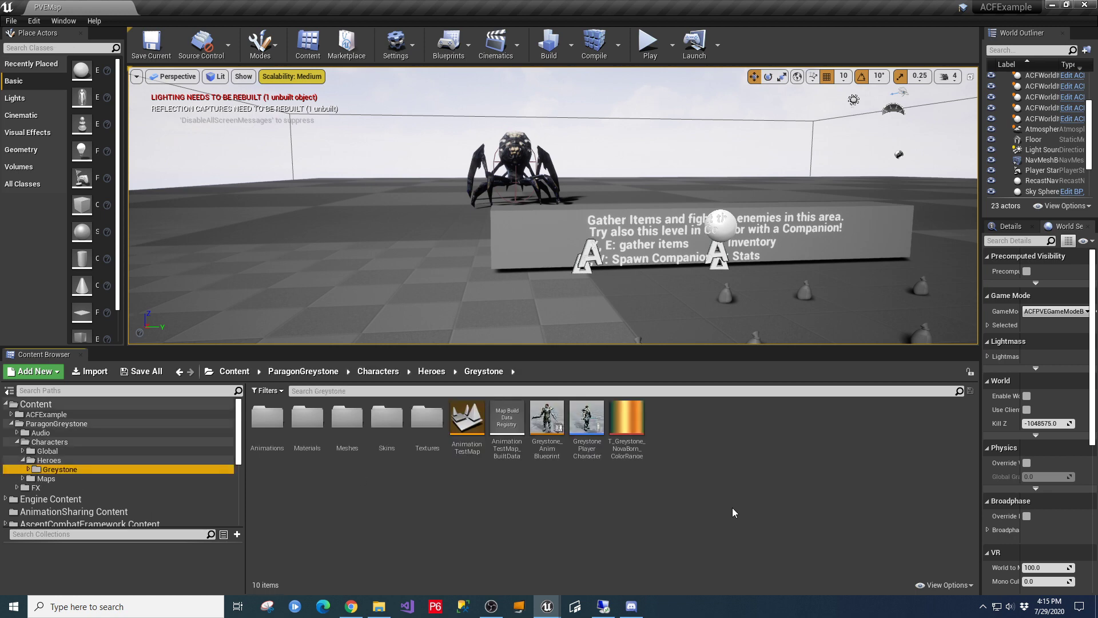
click(29, 469)
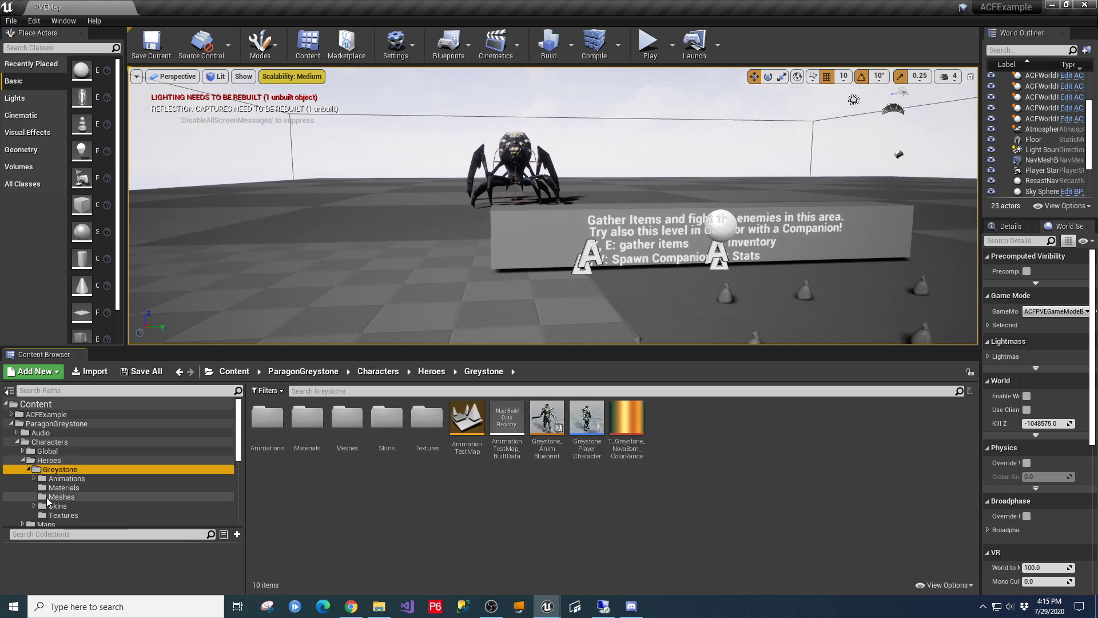
click(48, 496)
double_click(387, 427)
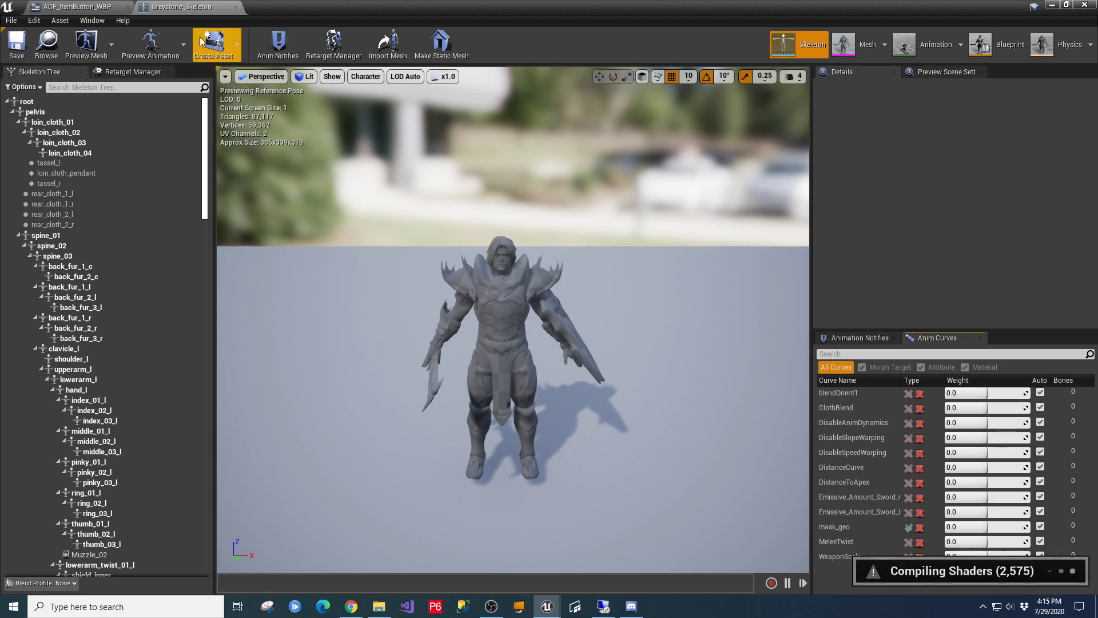
Step: Set the Greystone skeleton's retargeting rig to Humanoid
click(147, 71)
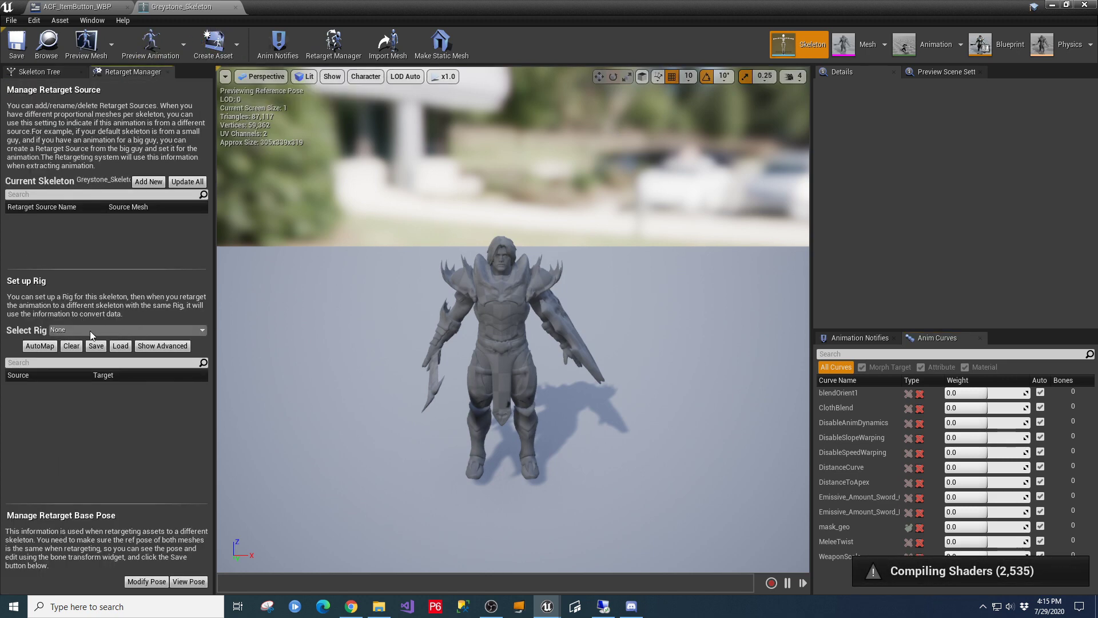
click(200, 330)
click(102, 350)
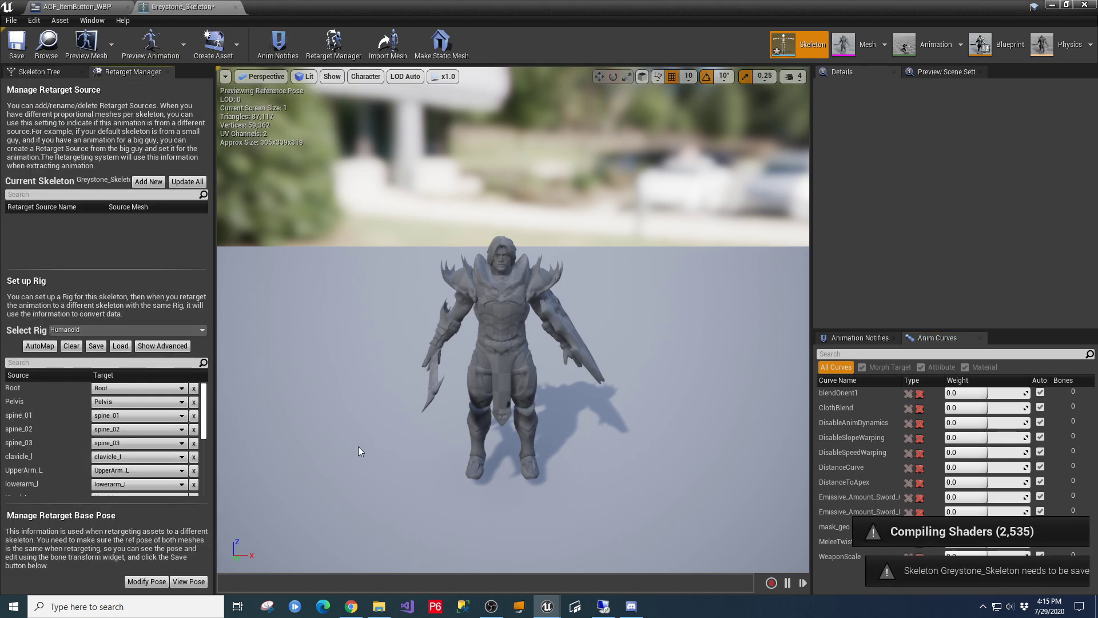
Step: Review the Greystone preview scene settings and the rig's base and advanced bone mappings
click(937, 73)
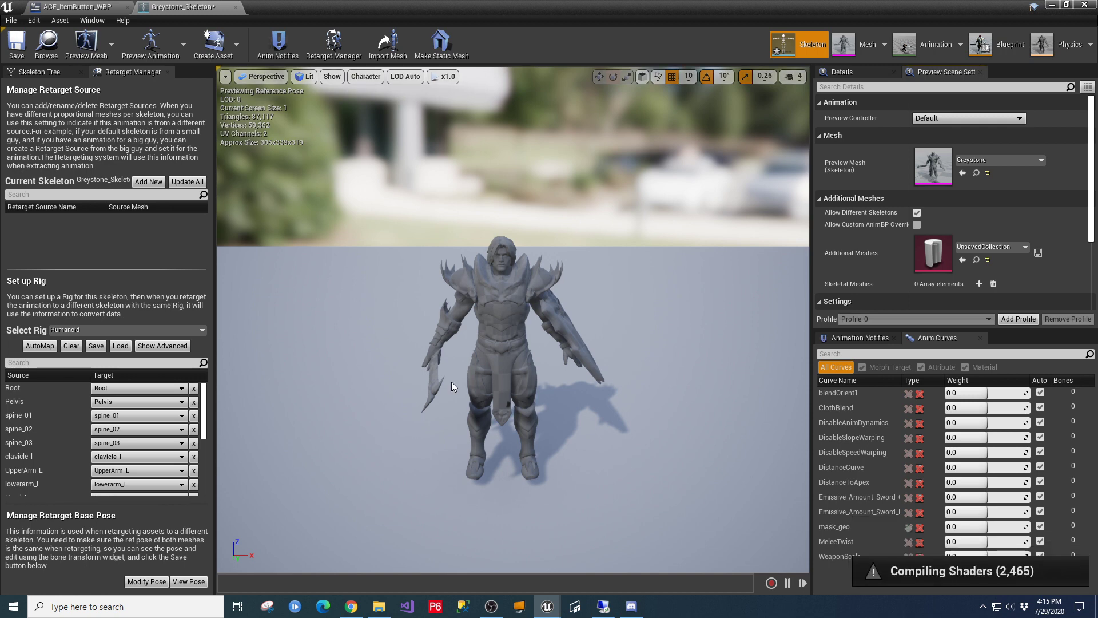
drag(205, 396, 196, 364)
click(163, 345)
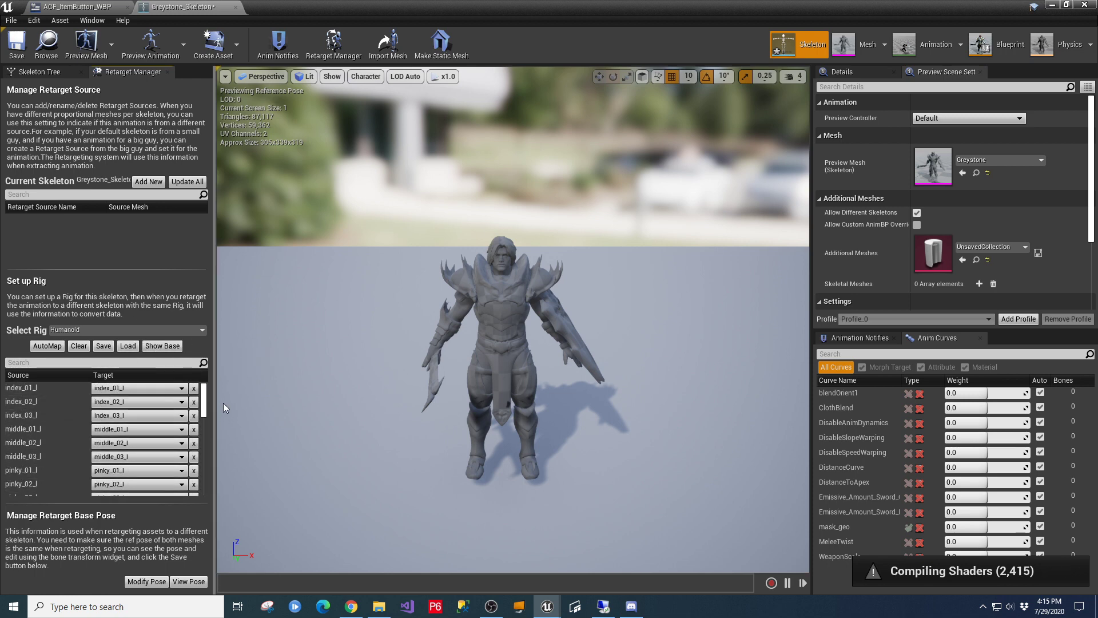
drag(204, 395, 207, 365)
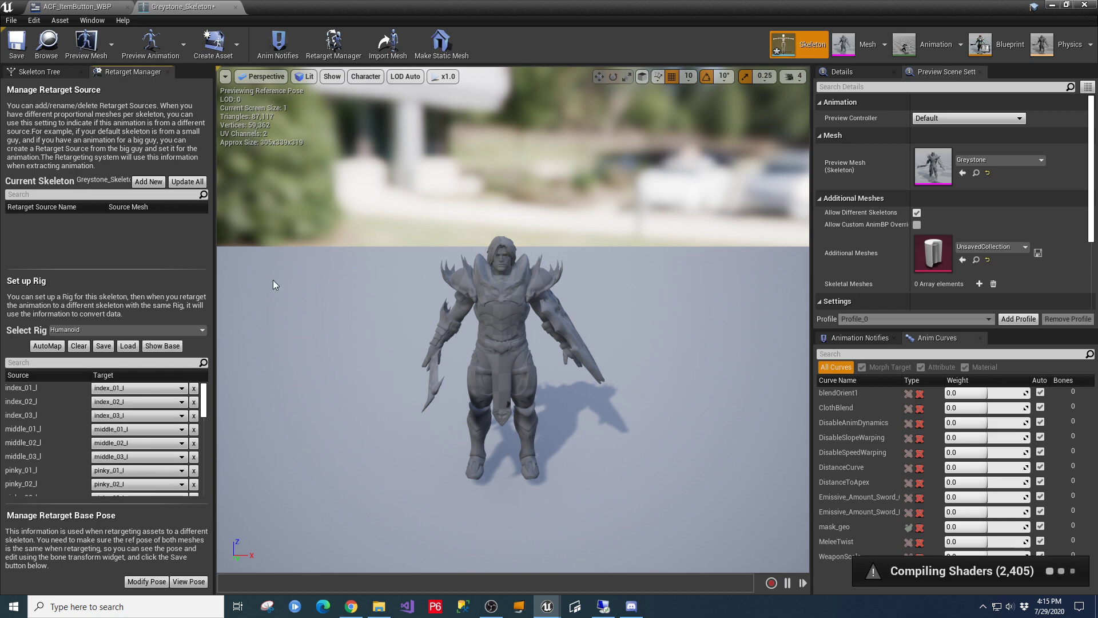
Step: Save the Greystone skeleton, then close it and the ACF_ItemButton_WBP editor
click(21, 49)
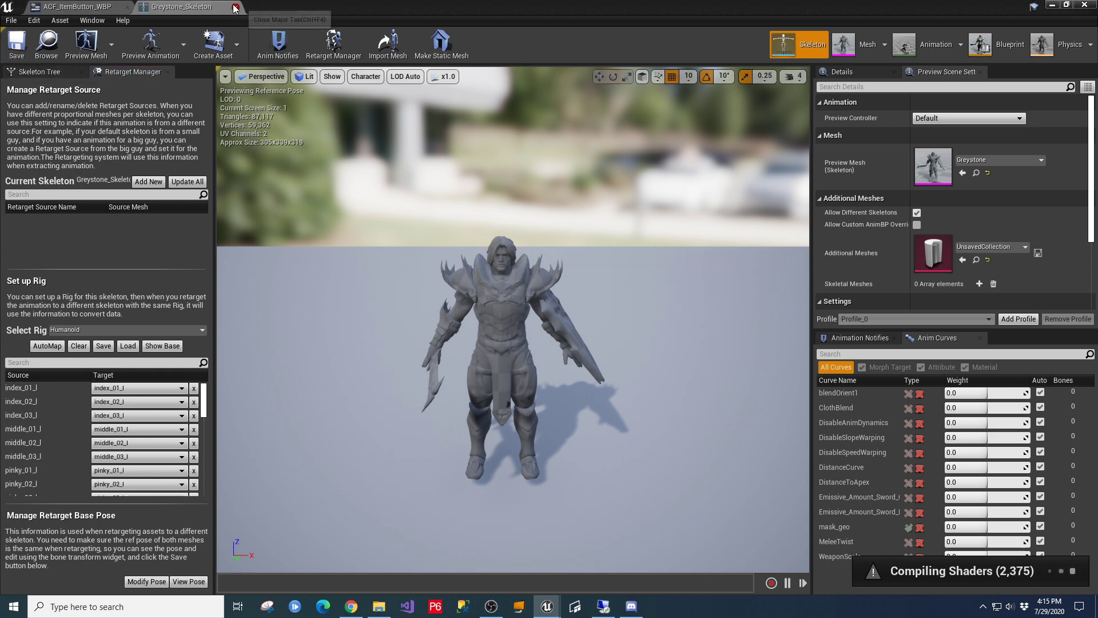
click(235, 8)
click(127, 7)
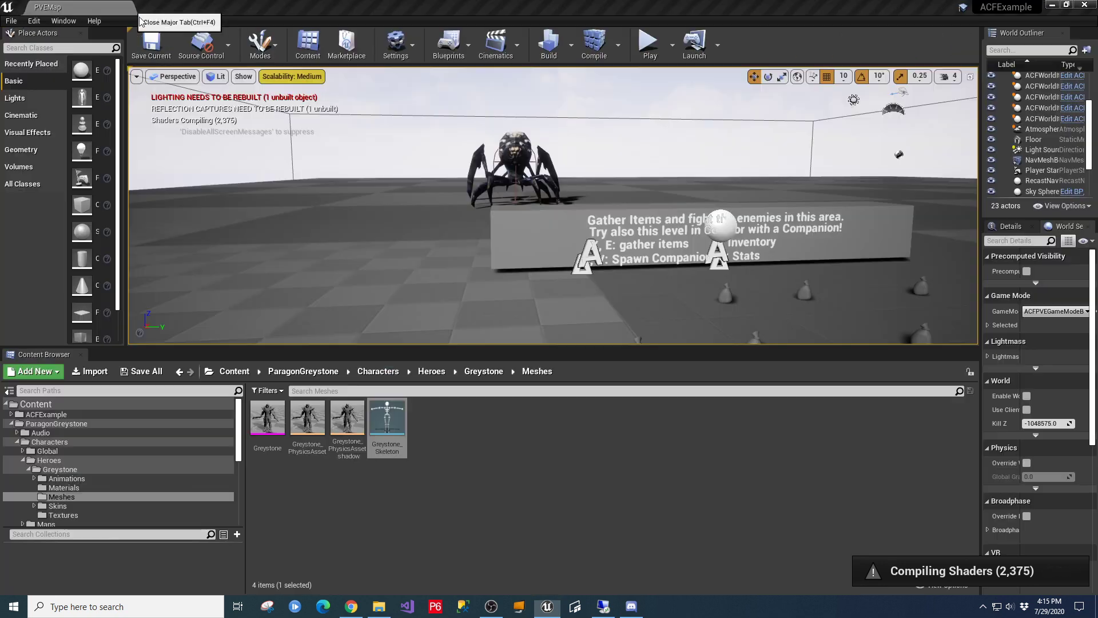
Step: Collapse ParagonGreystone, show the contents of the ACFExample folder and select ACFSampleAnimInstanceBP
click(12, 424)
click(11, 414)
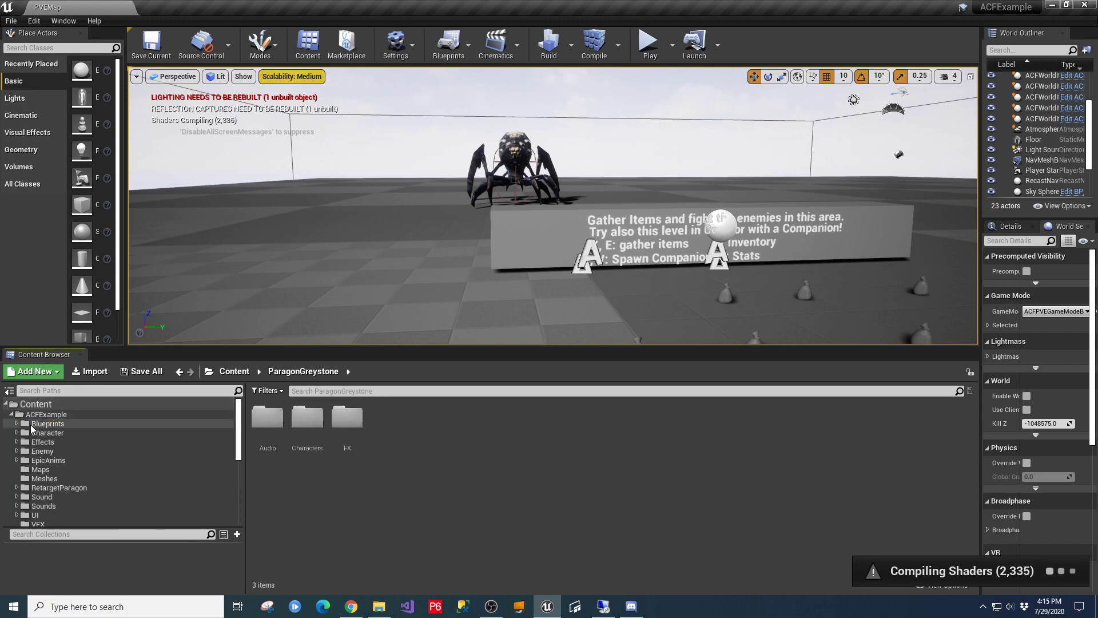
click(34, 416)
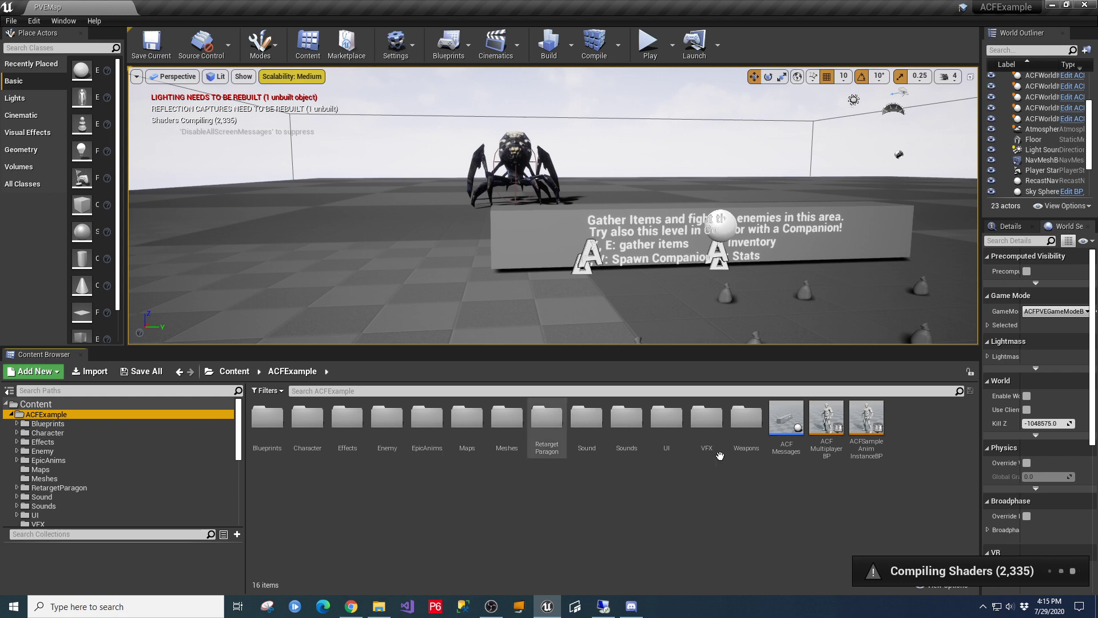
click(865, 423)
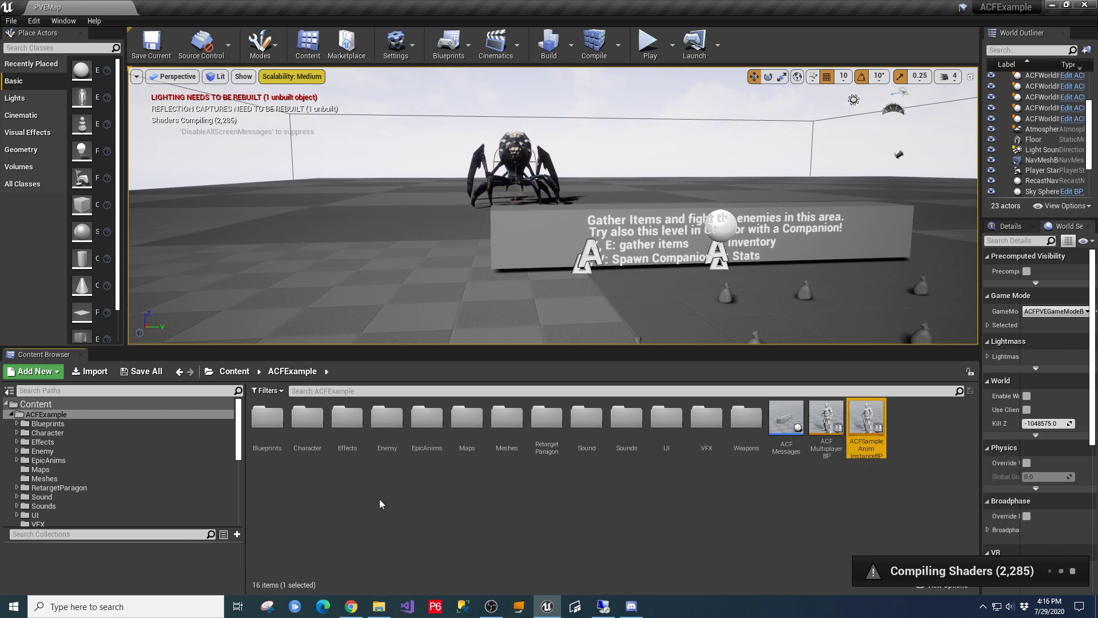
Step: Open the ACFSamplePlayerBP blueprint from the ACFExample > Blueprints > Characters folder
click(47, 423)
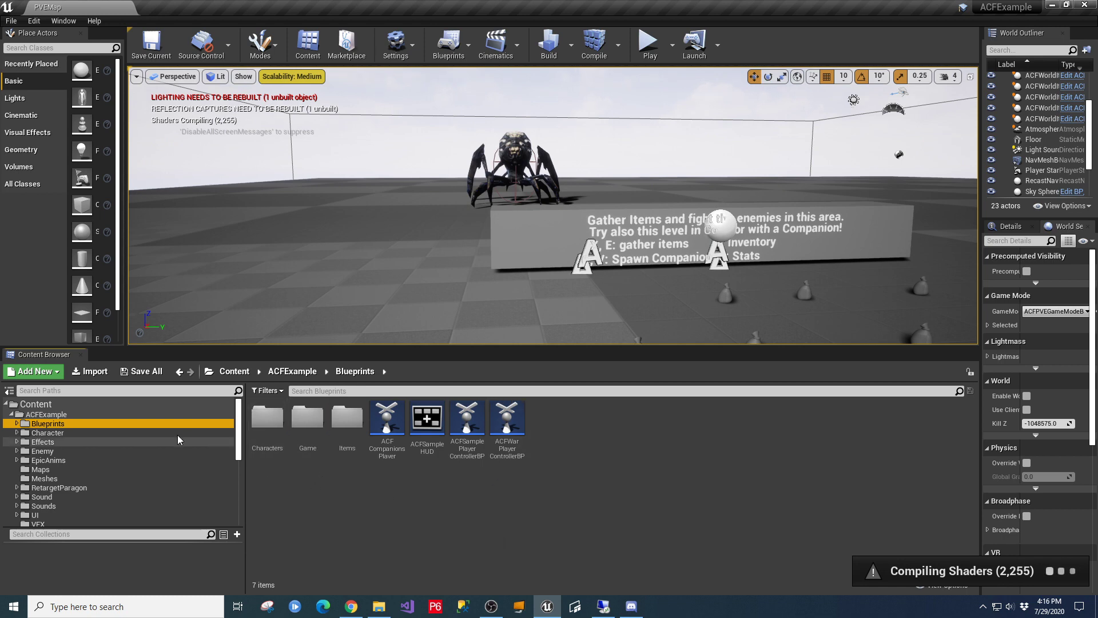
double_click(262, 419)
click(504, 451)
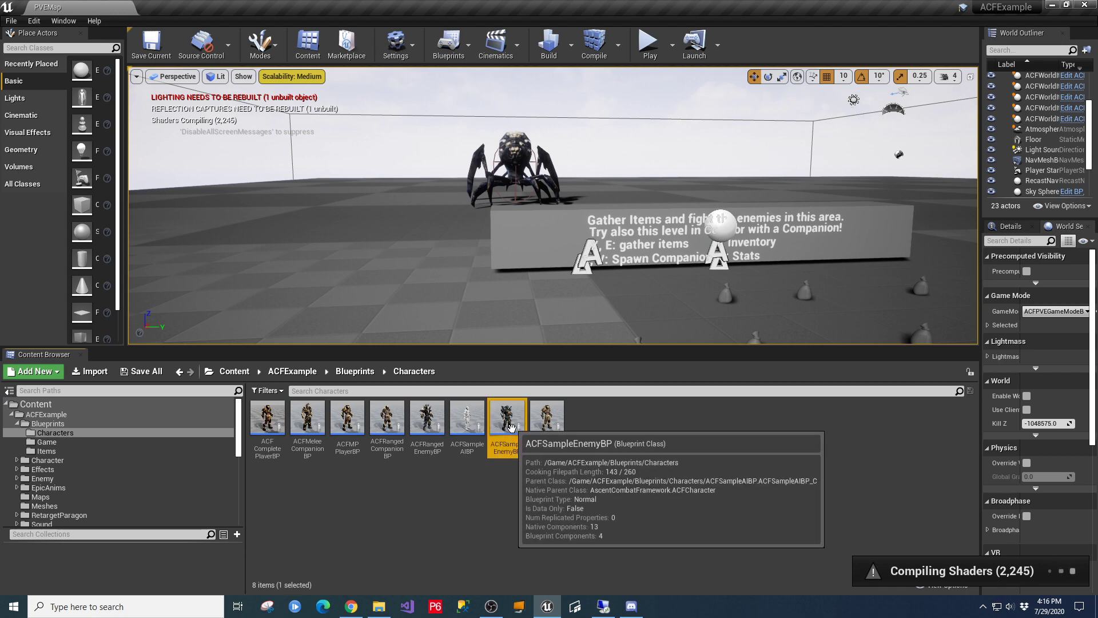
click(536, 440)
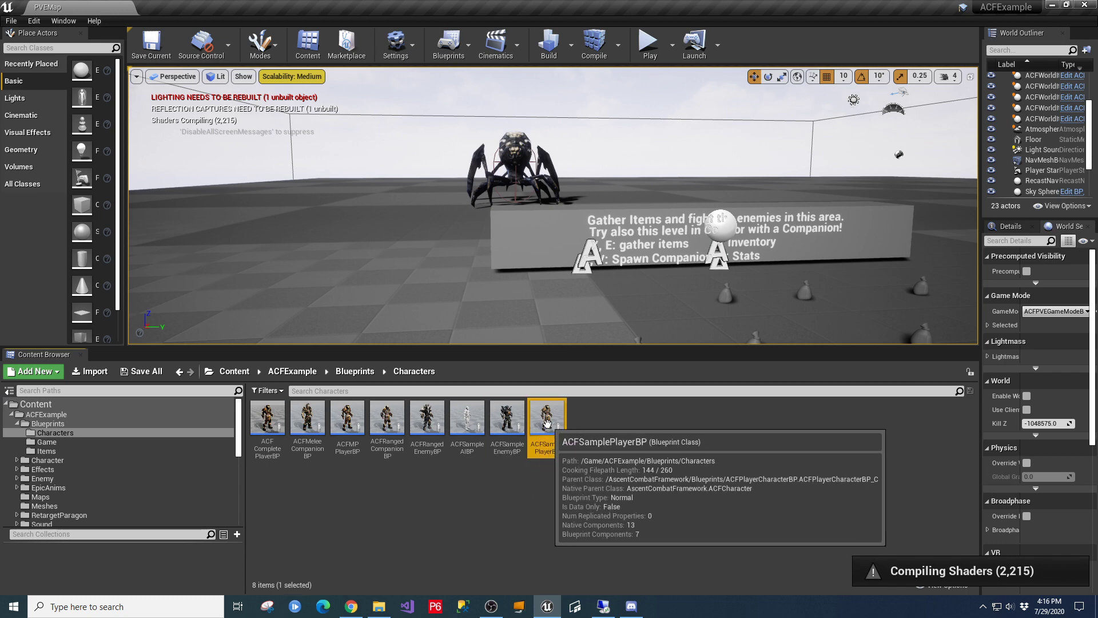
double_click(551, 424)
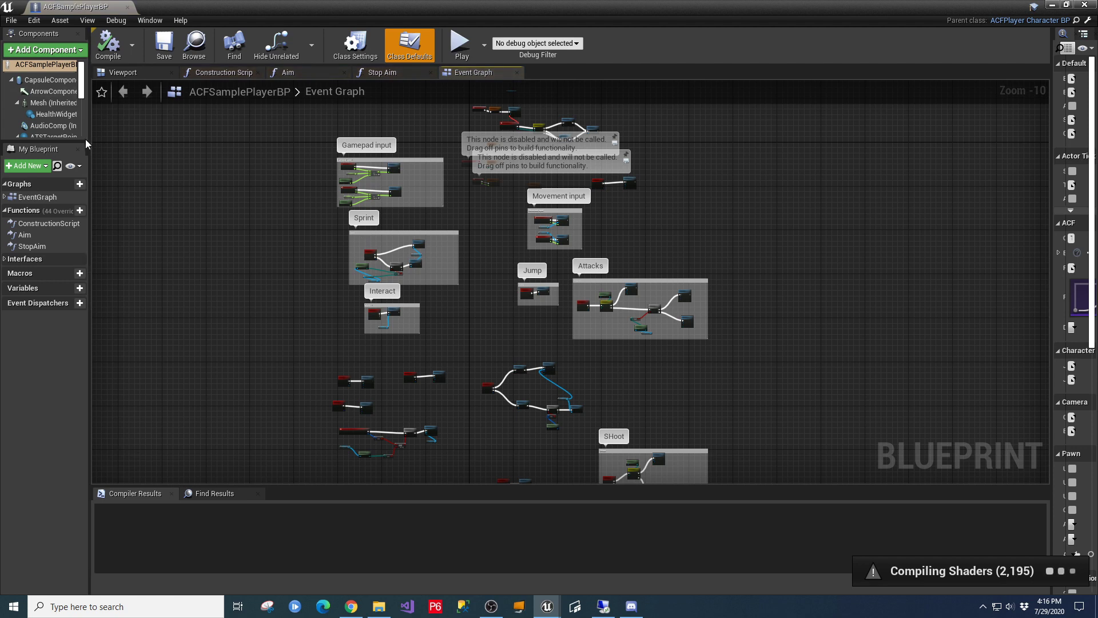
Step: Show the player blueprint's Mesh component in the viewport and widen the side panels to read its details
drag(75, 142, 237, 240)
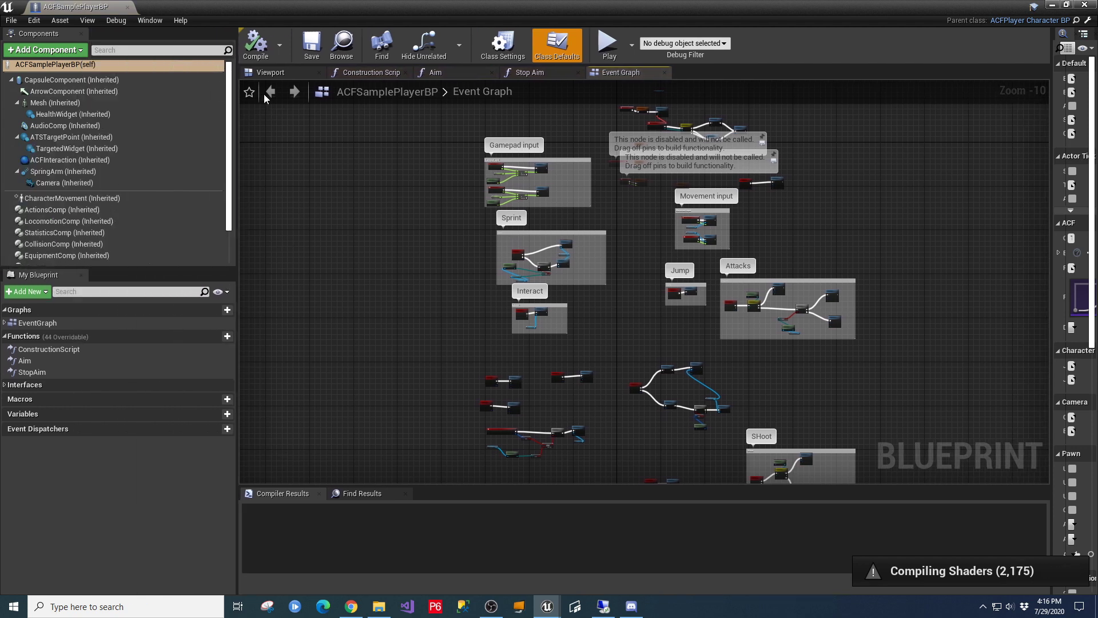
click(262, 74)
click(55, 103)
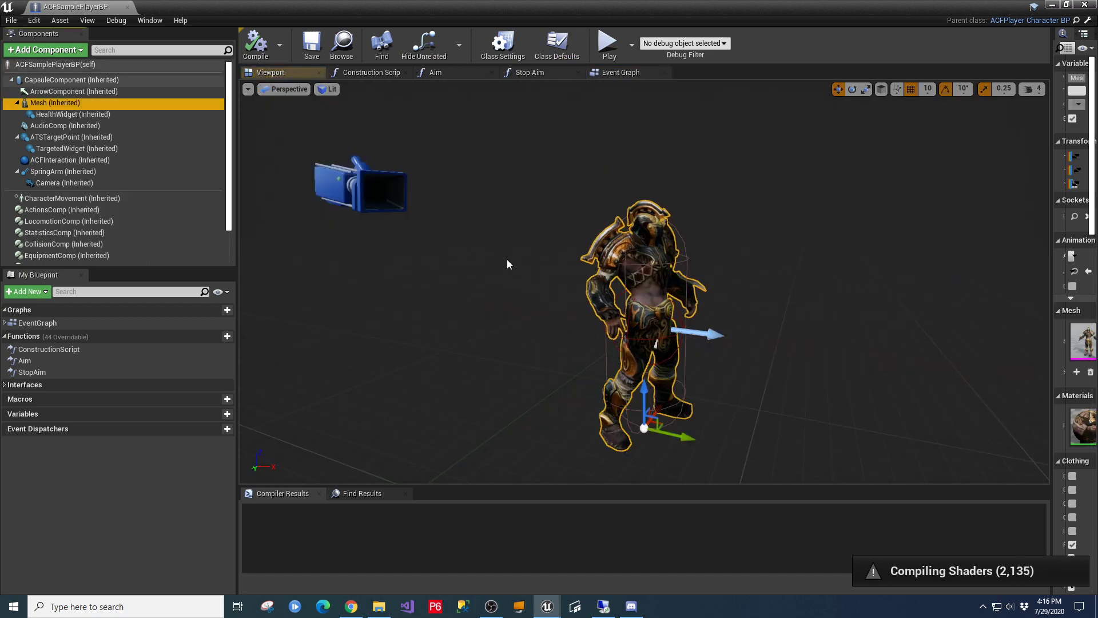
drag(1053, 269, 897, 274)
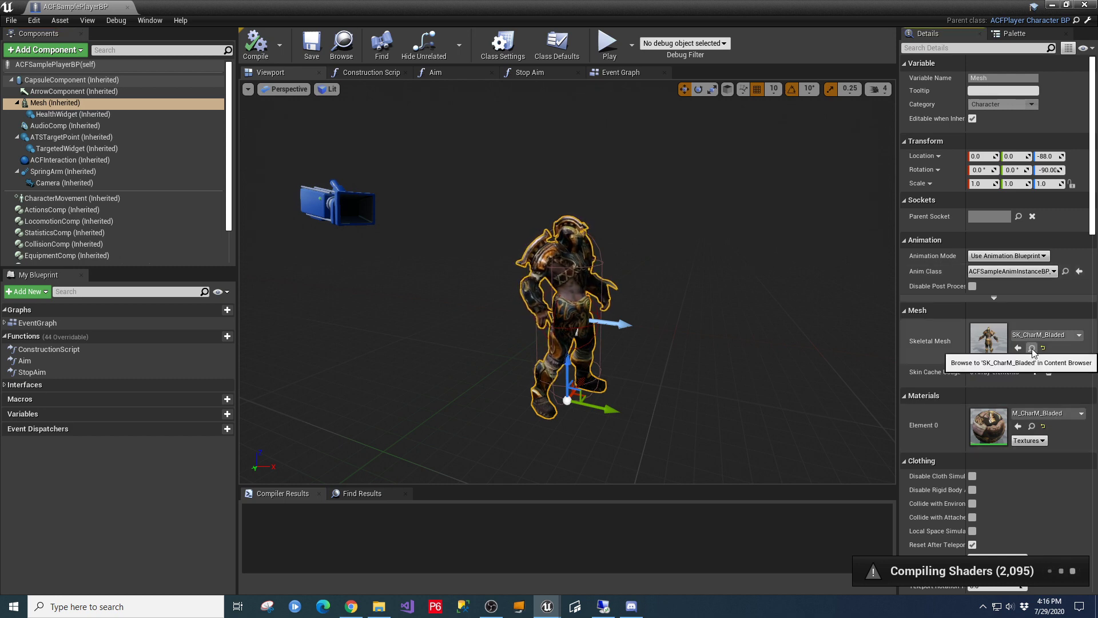
Step: Locate the player's SK_CharM_Bladed mesh in the Content Browser and find the skeleton it uses
key(alt+Tab)
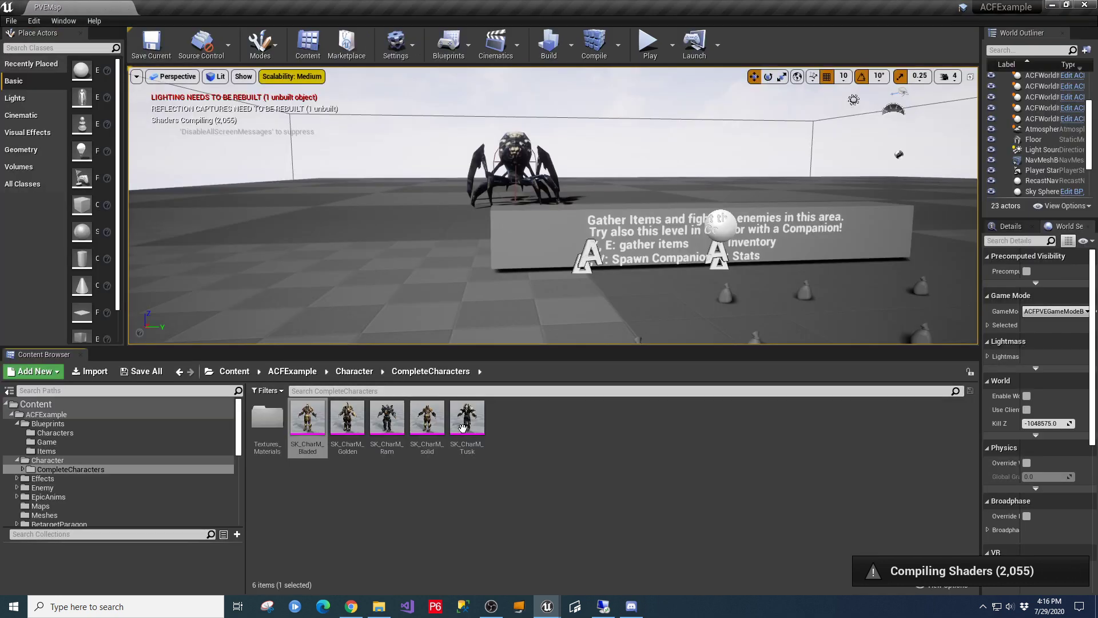
right_click(304, 441)
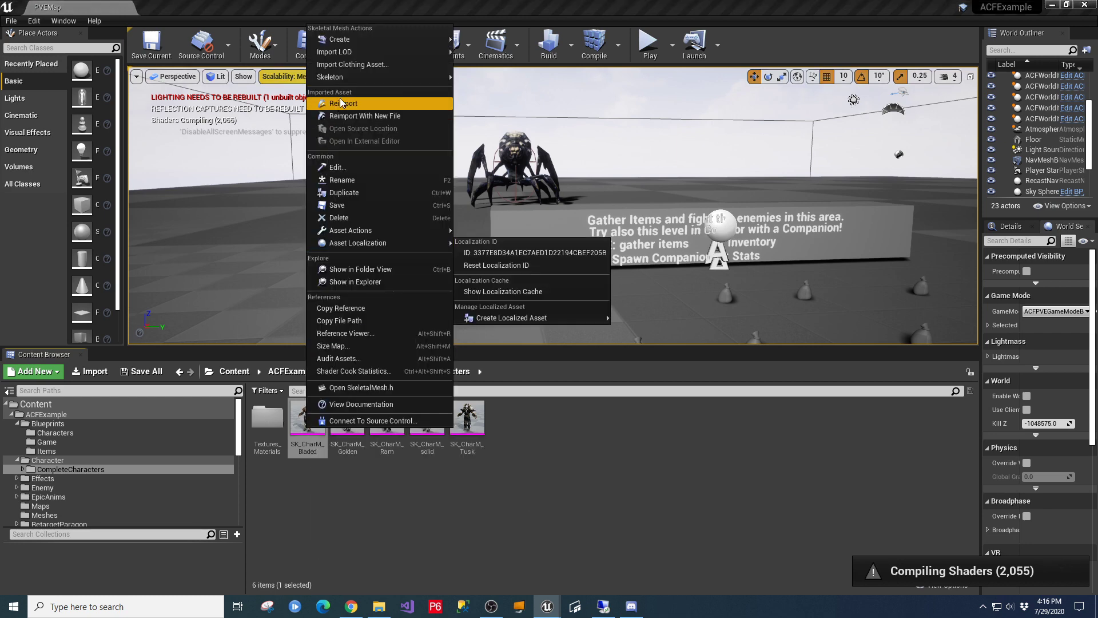
mouse_move(345, 83)
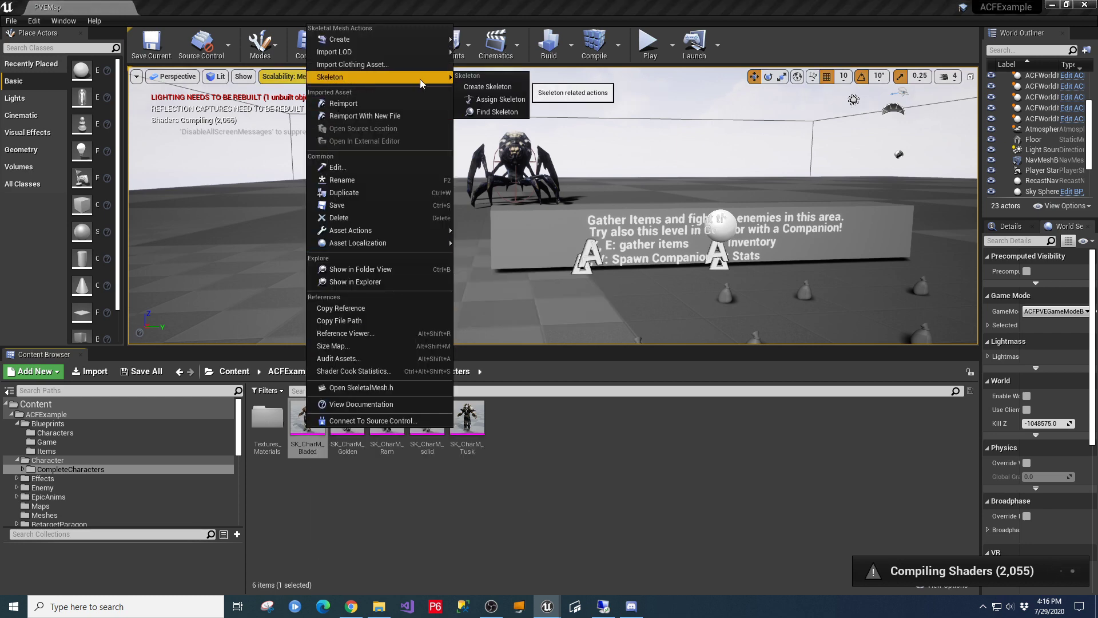
click(495, 110)
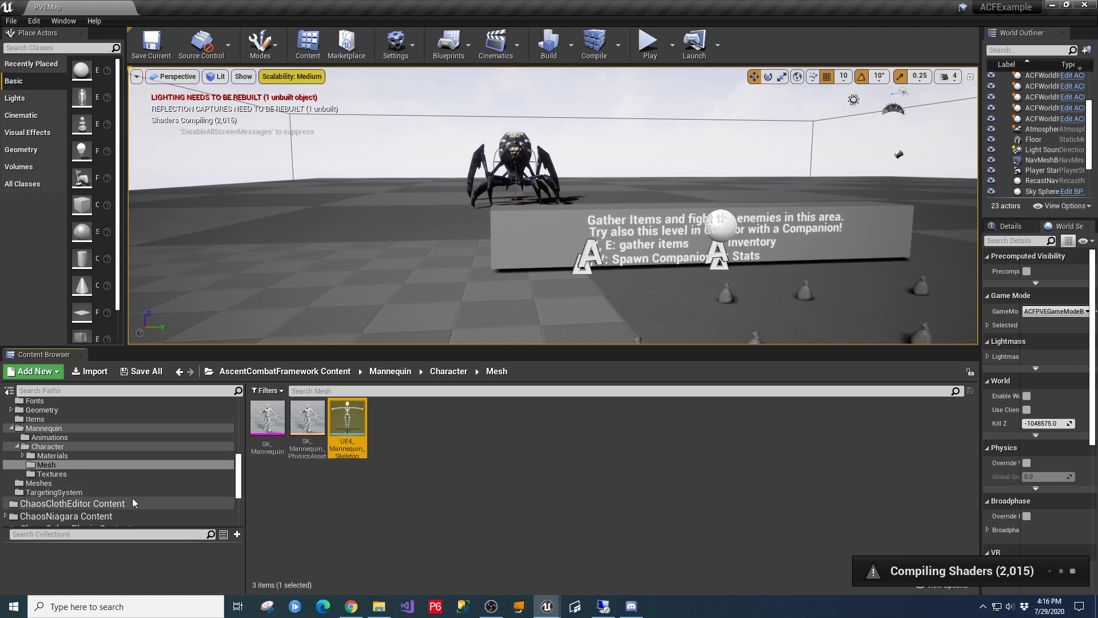
Step: Enlarge the Content Browser, check where the skeleton sits under AscentCombatFramework Content, and open UE4_Mannequin_Skeleton
drag(275, 347, 274, 262)
scroll(58, 394, up, 5)
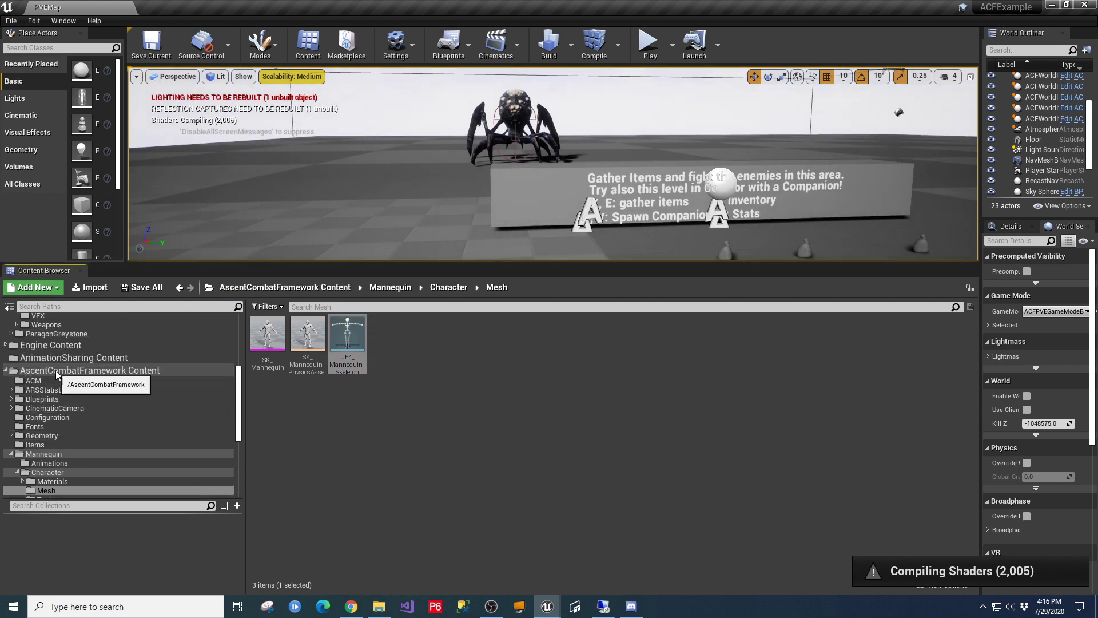
scroll(157, 371, down, 2)
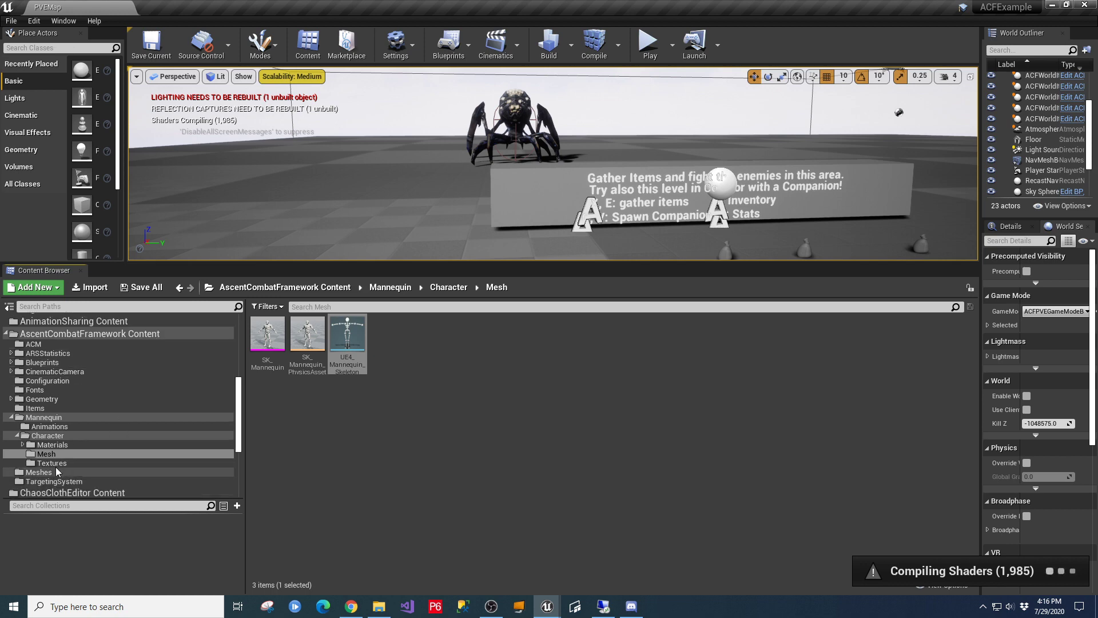
double_click(359, 368)
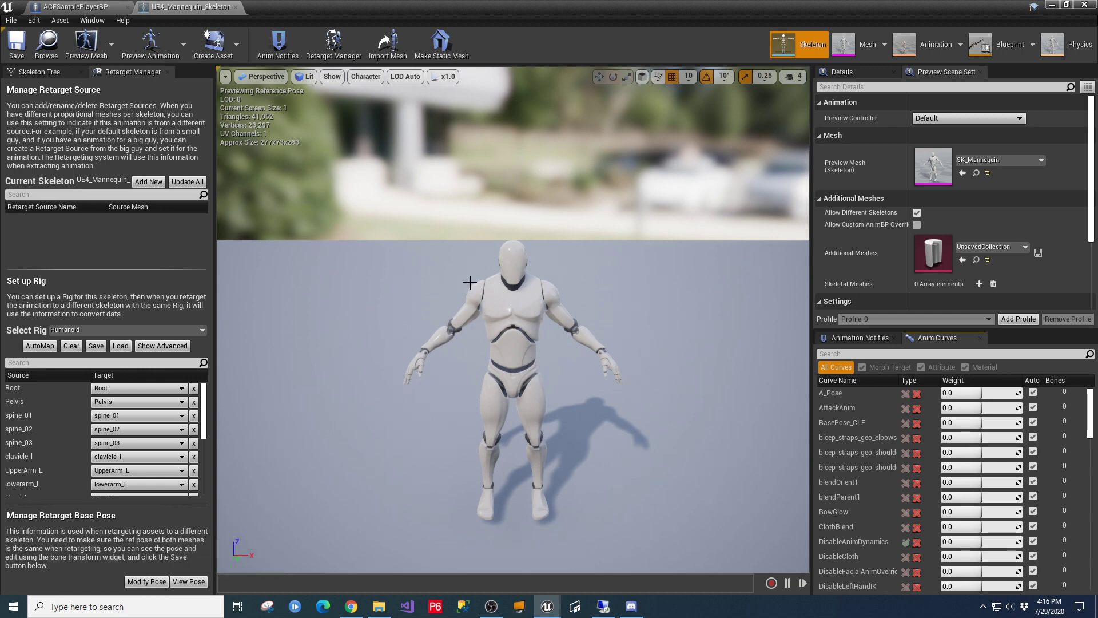
Step: Examine the mannequin skeleton's retarget base pose options without changing them, and close the skeleton editor
click(147, 580)
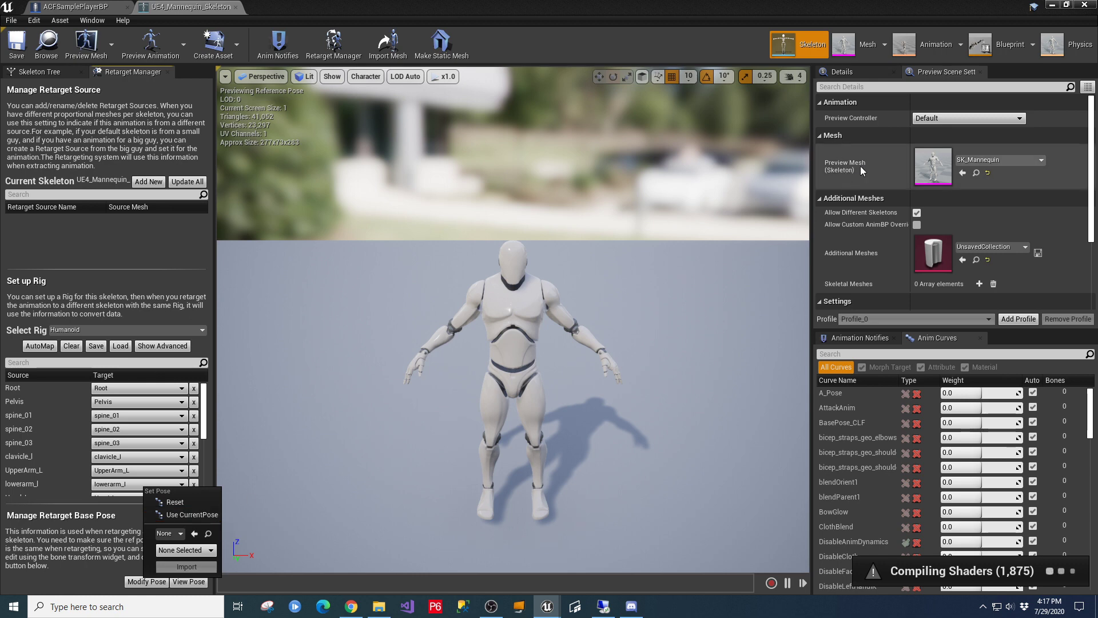
click(284, 407)
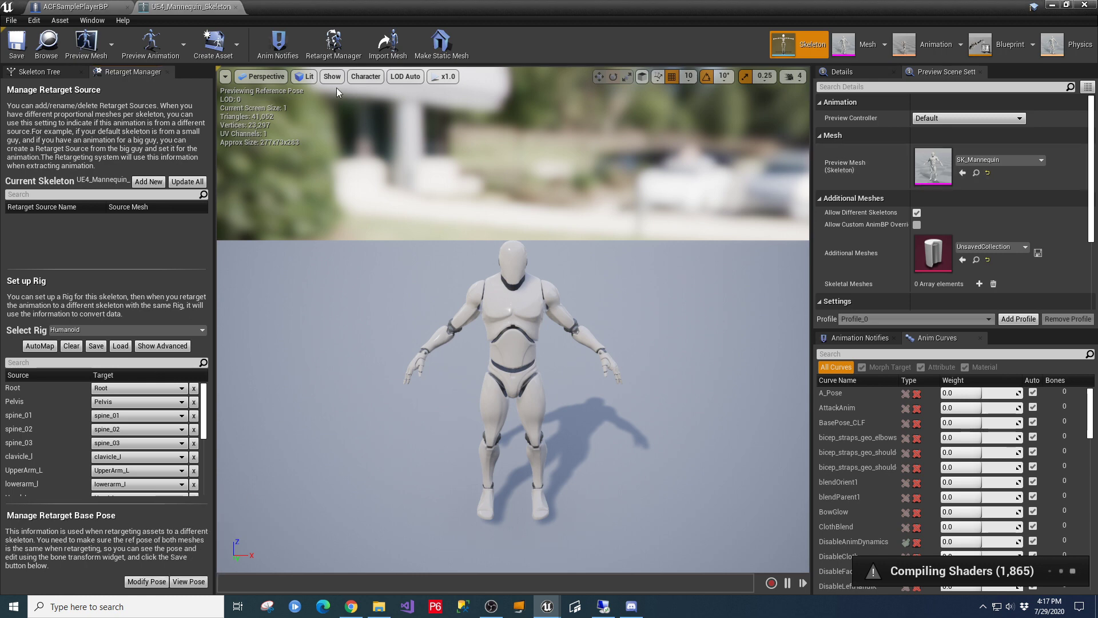
click(236, 8)
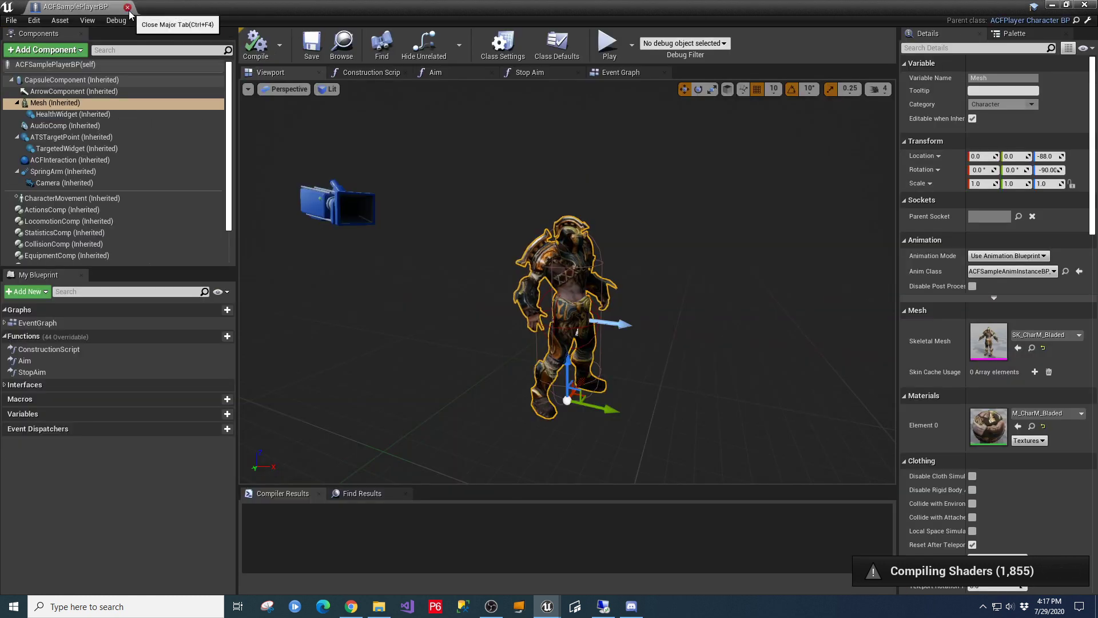
Step: Close the player blueprint and select ACFSampleAnimInstanceBP in the ACFExample content folder
click(128, 7)
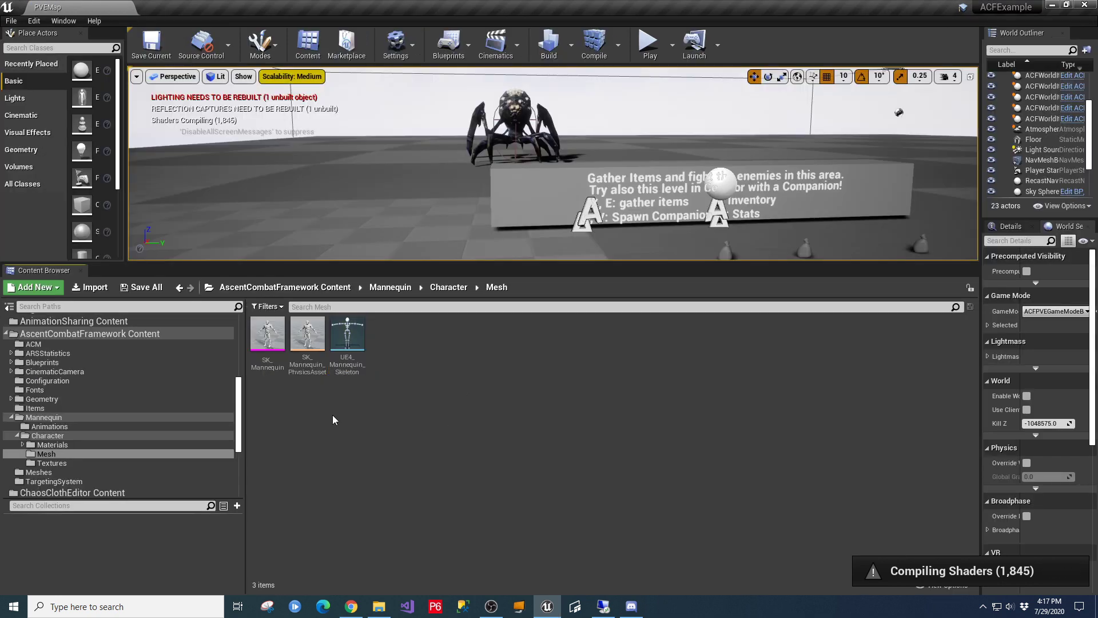
drag(239, 412, 85, 325)
click(46, 331)
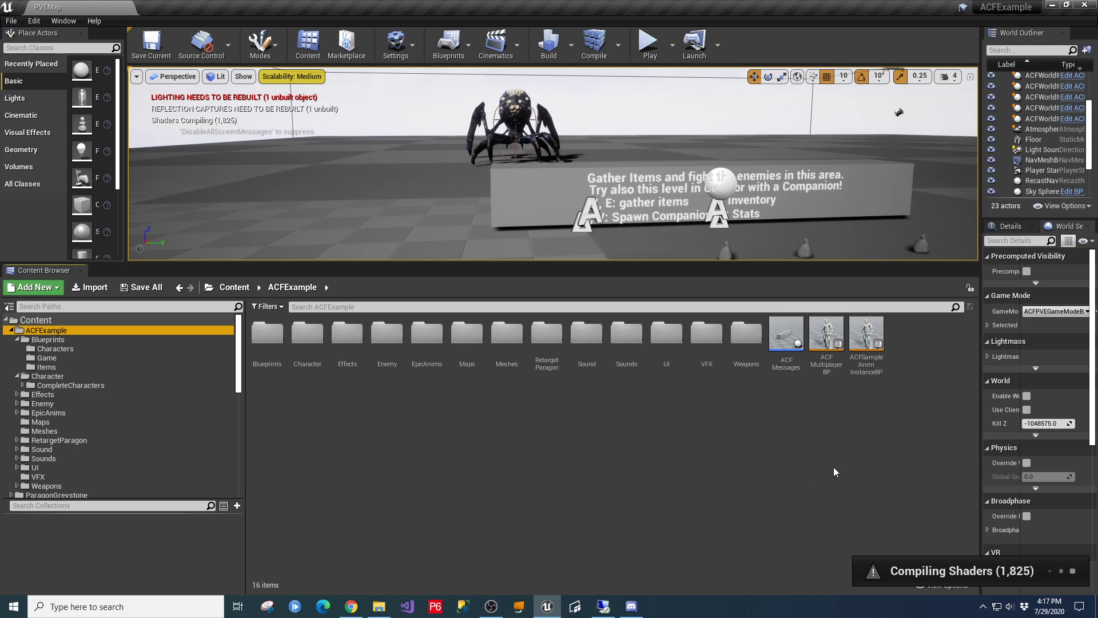
click(865, 338)
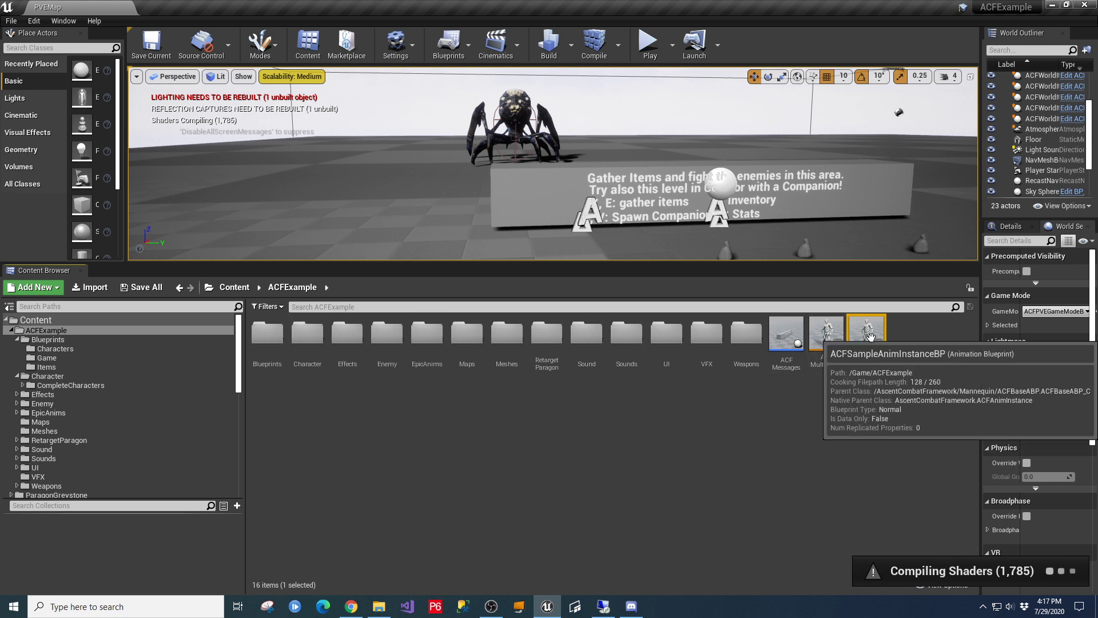
Step: Open ACFSamplePlayerBP from ACFExample's Blueprints/Characters folder and locate its Mesh component's Anim Class in the Content Browser
click(314, 347)
double_click(314, 347)
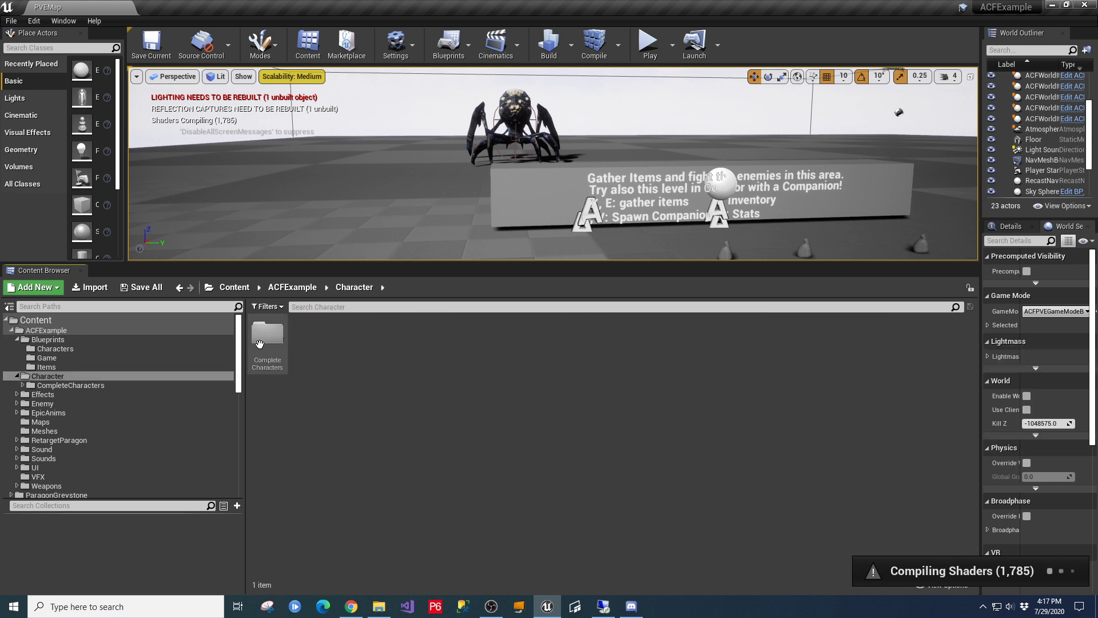
click(45, 341)
click(46, 330)
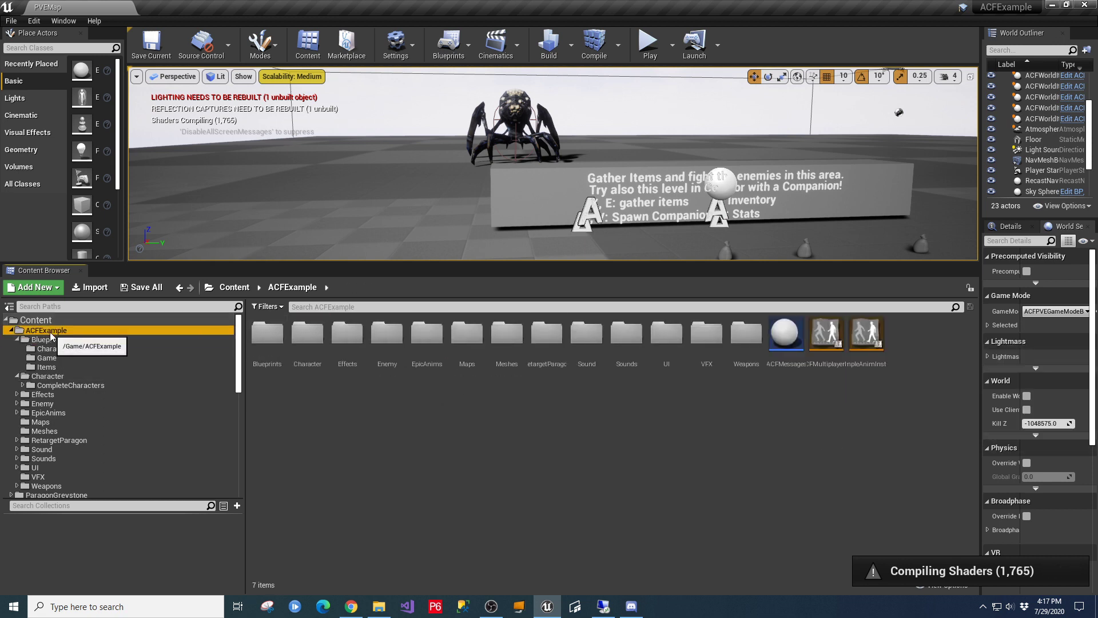
double_click(264, 337)
click(267, 335)
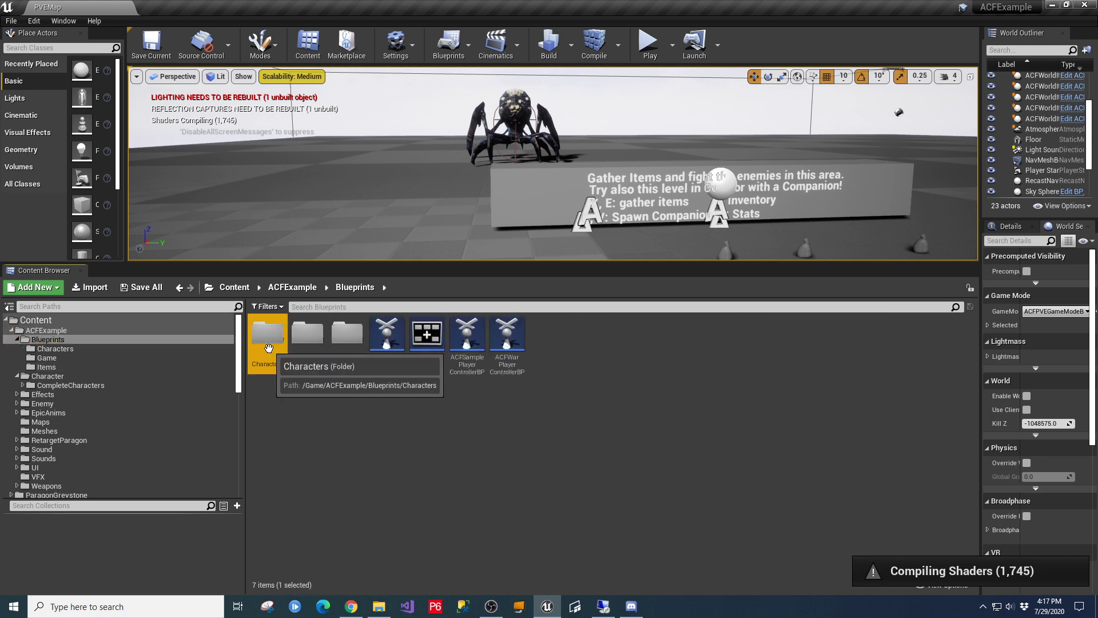
double_click(267, 335)
click(547, 342)
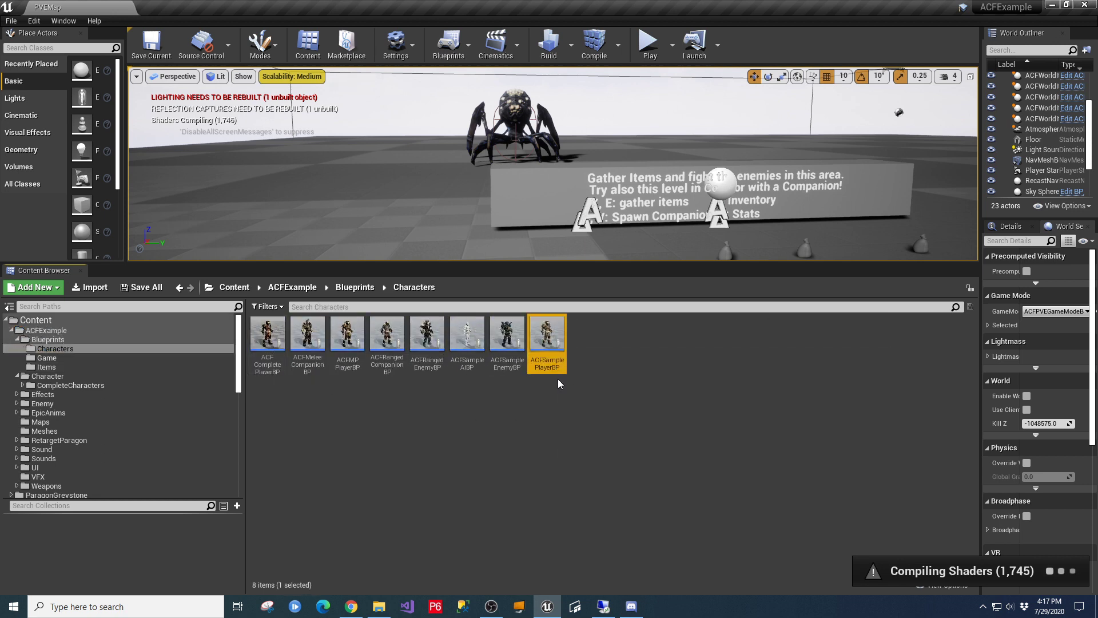
double_click(548, 342)
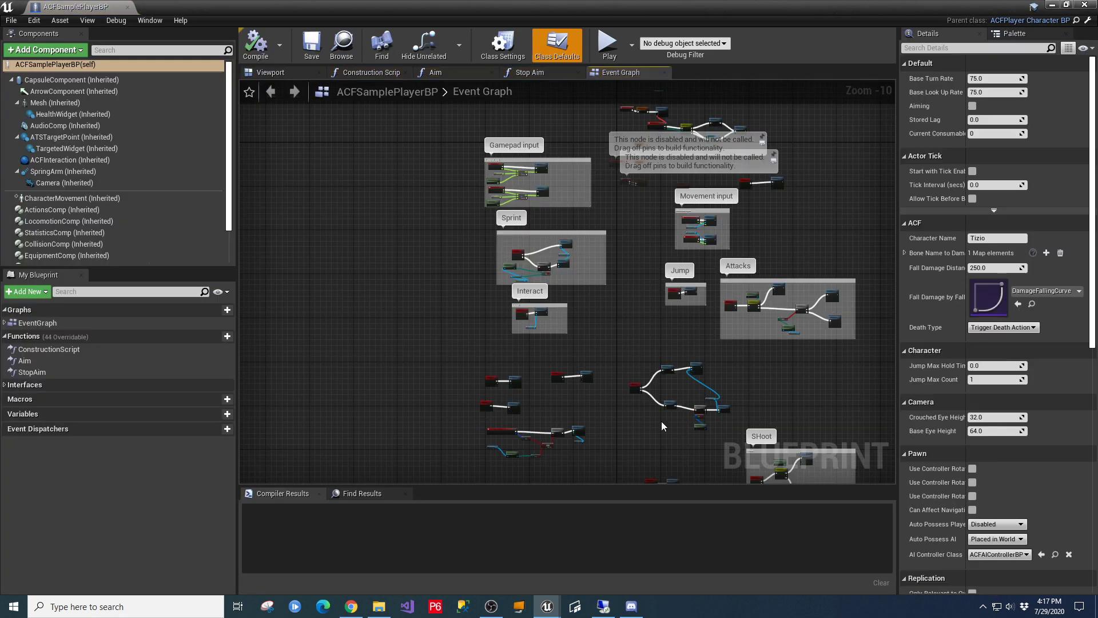
click(44, 107)
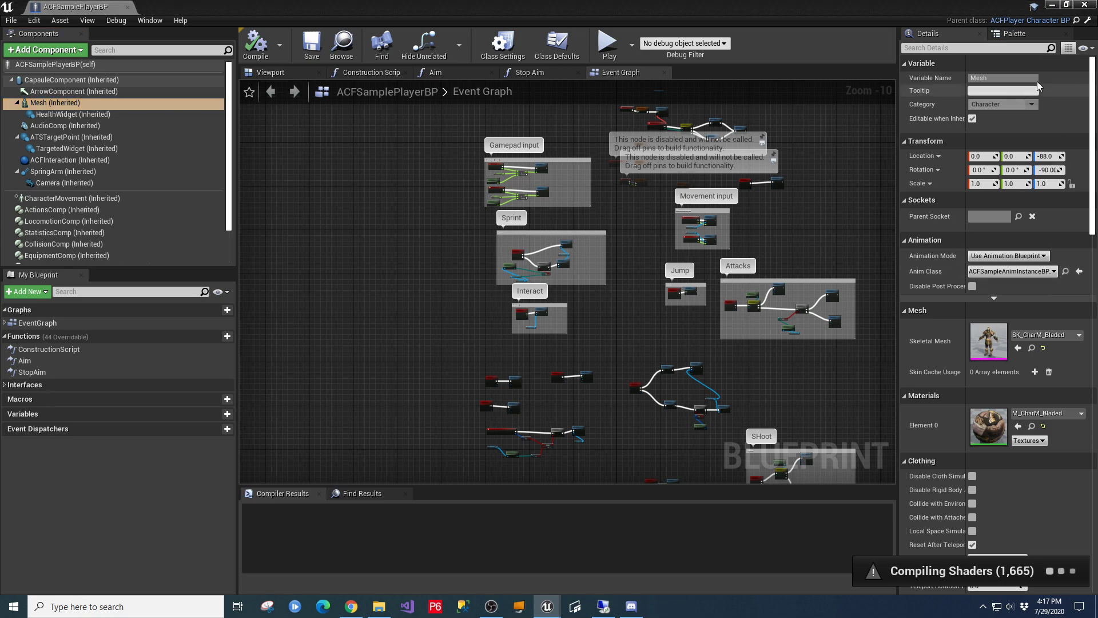
click(1051, 6)
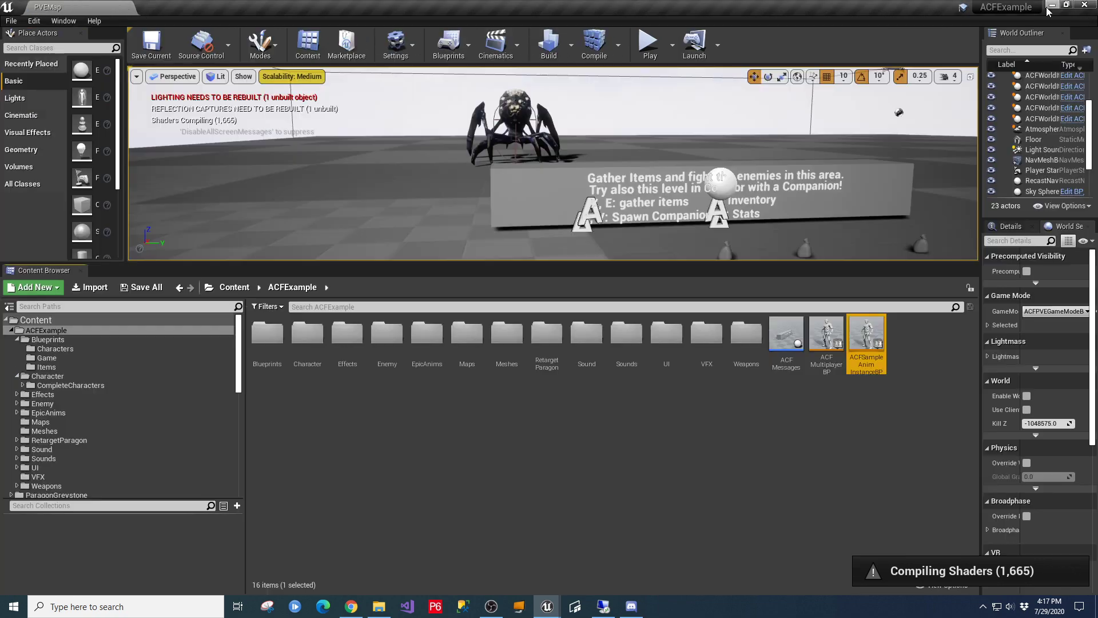
Step: Start duplicating and retargeting ACFSampleAnimInstanceBP, choosing Greystone_Skeleton as the target skeleton
right_click(872, 333)
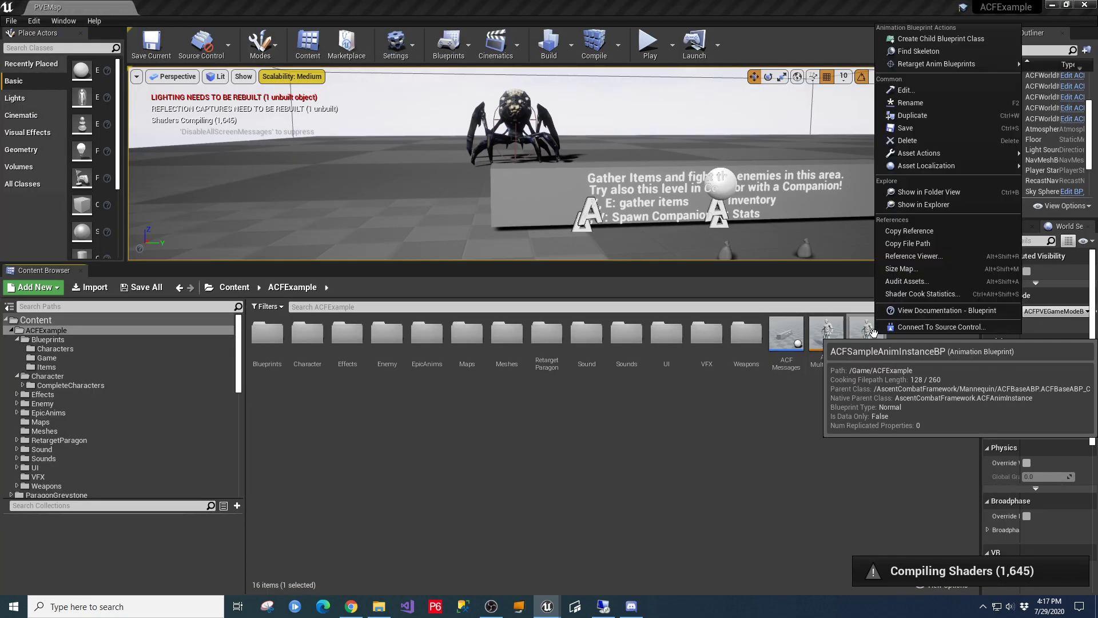
mouse_move(925, 67)
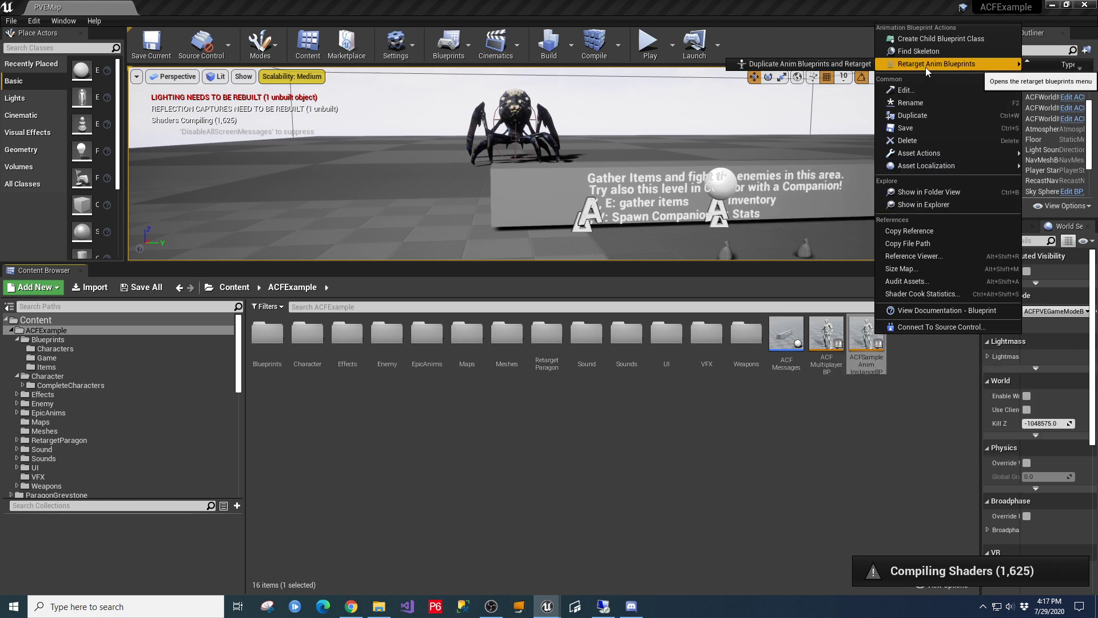
click(809, 65)
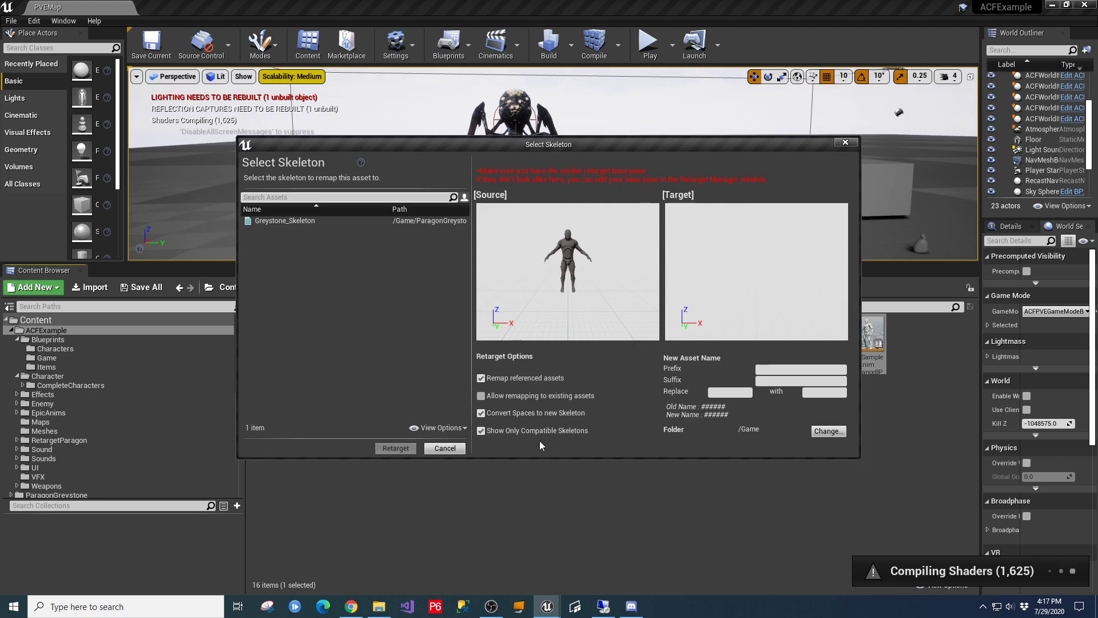
click(286, 220)
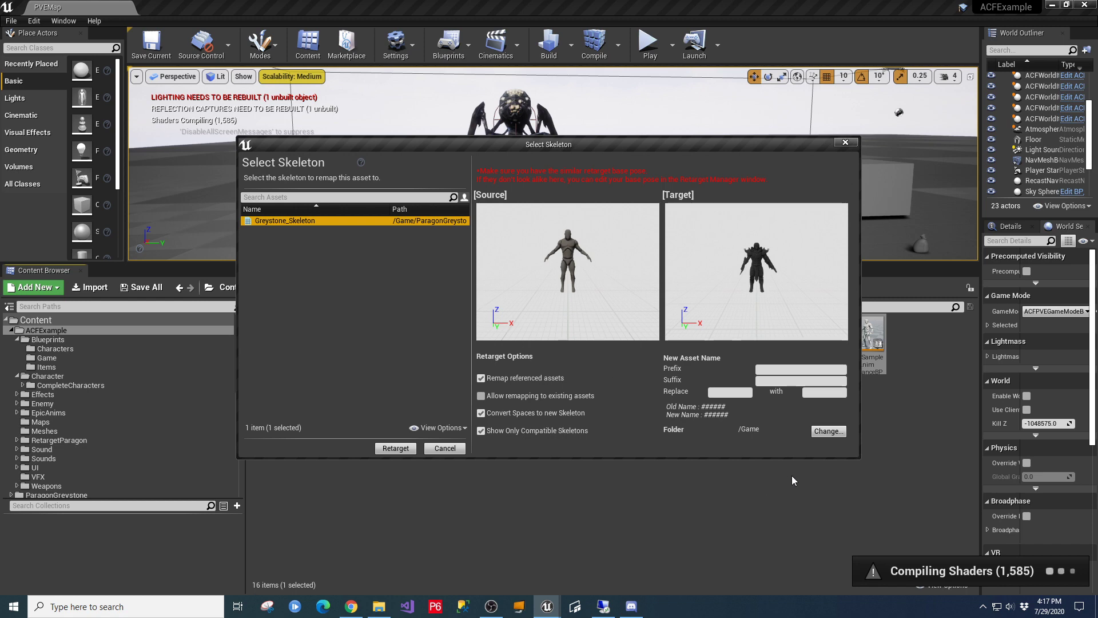
Step: Create a folder named RT_Anims directly under Content as the destination for the retargeted assets
click(827, 431)
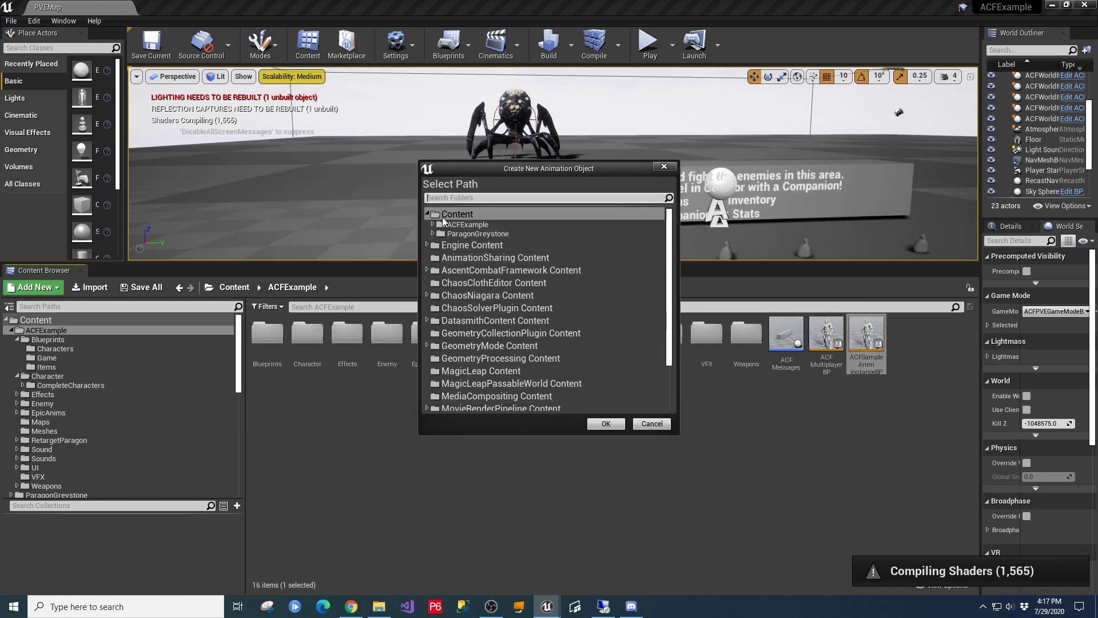
right_click(446, 219)
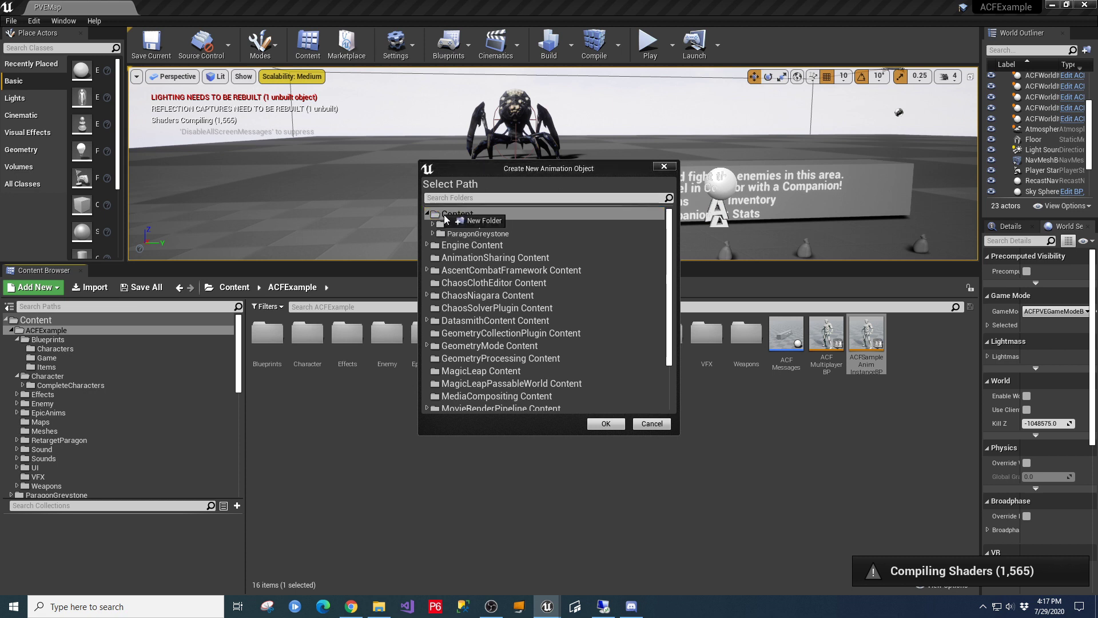
click(486, 222)
text(RT)
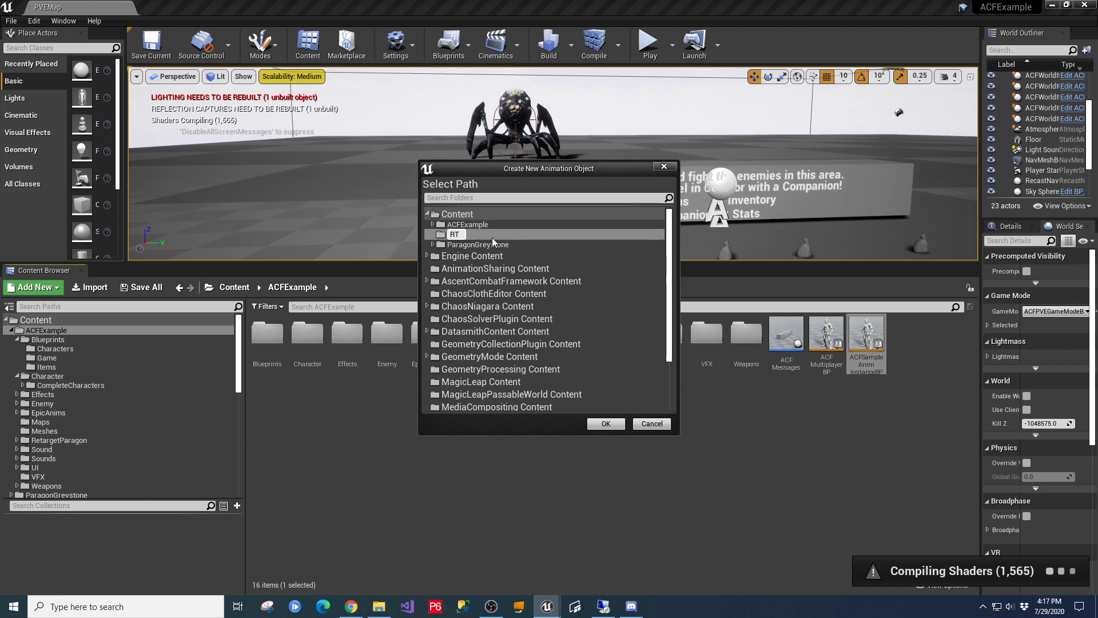
text(_Anim)
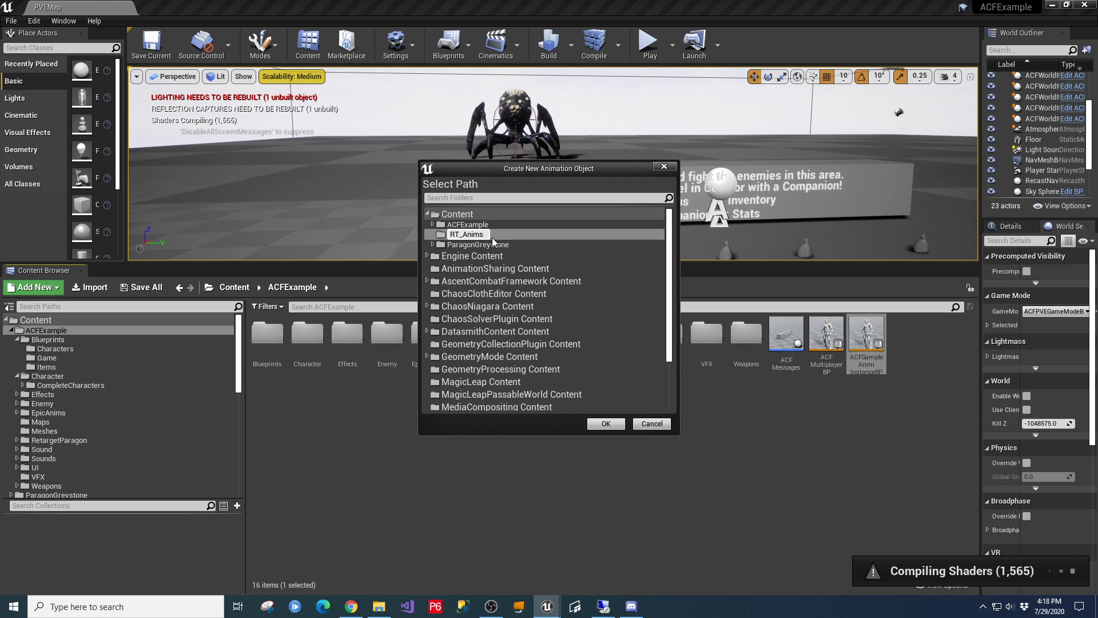
text(s)
key(Return)
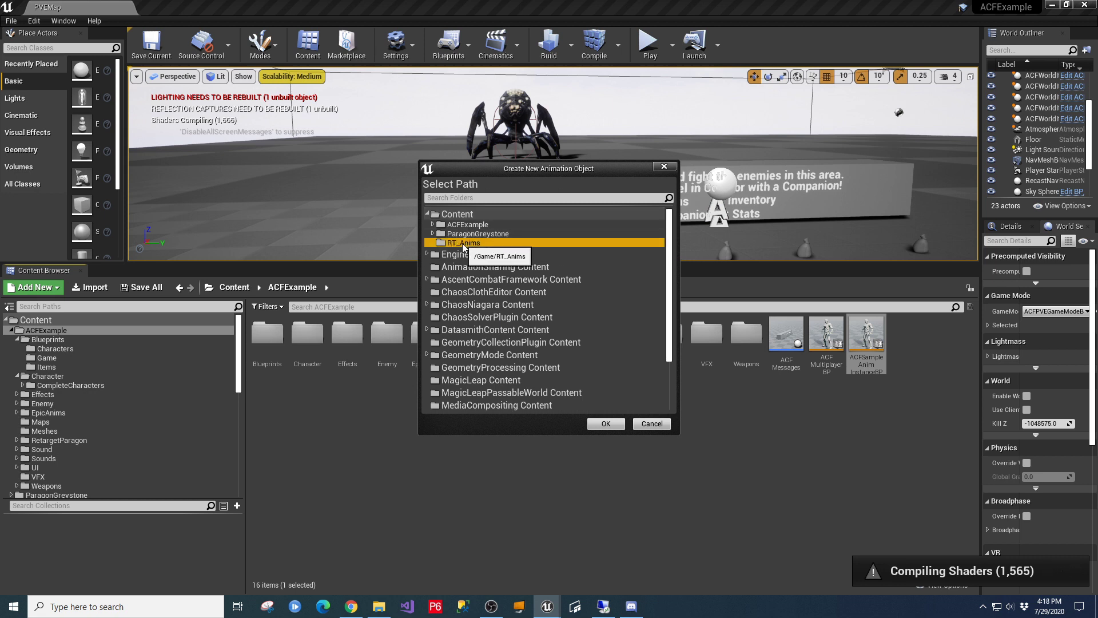
Step: Accept the RT_Anims destination, run the retarget, and save all the modified assets
click(609, 426)
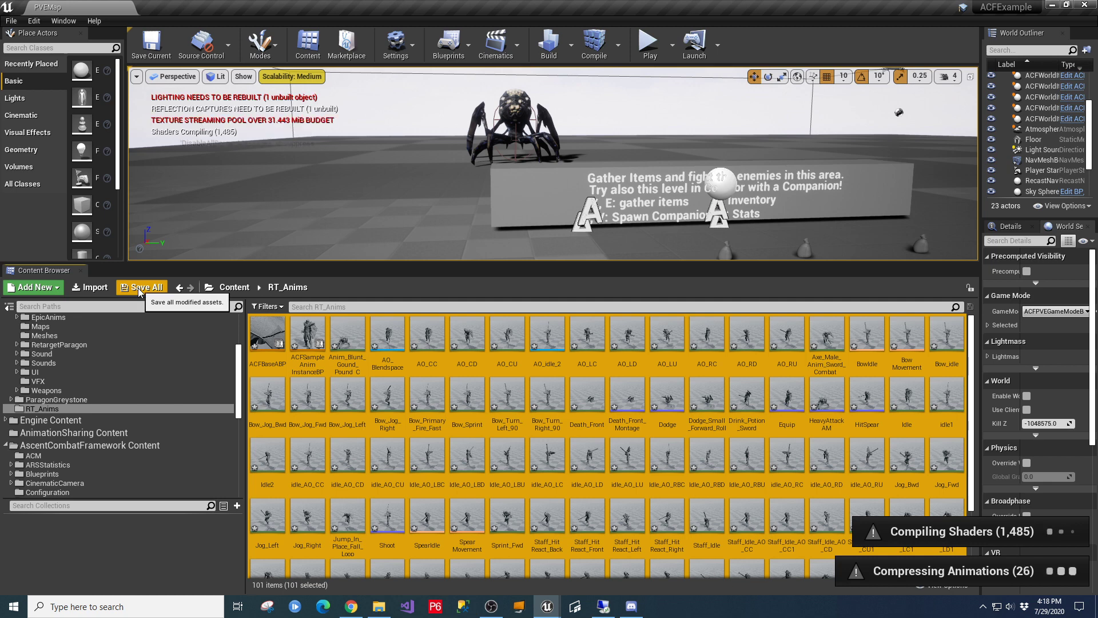
click(139, 287)
click(634, 407)
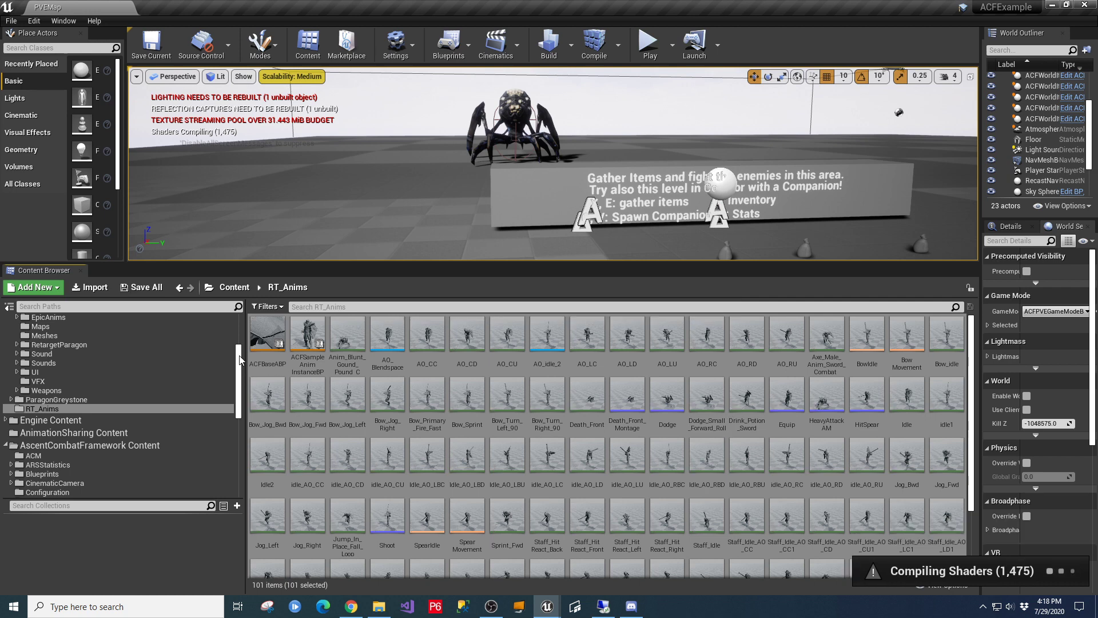
Step: Select ACFSamplePlayerBP in ACFExample's Blueprints/Characters folder and widen the World Settings panel
scroll(240, 360, up, 4)
click(45, 331)
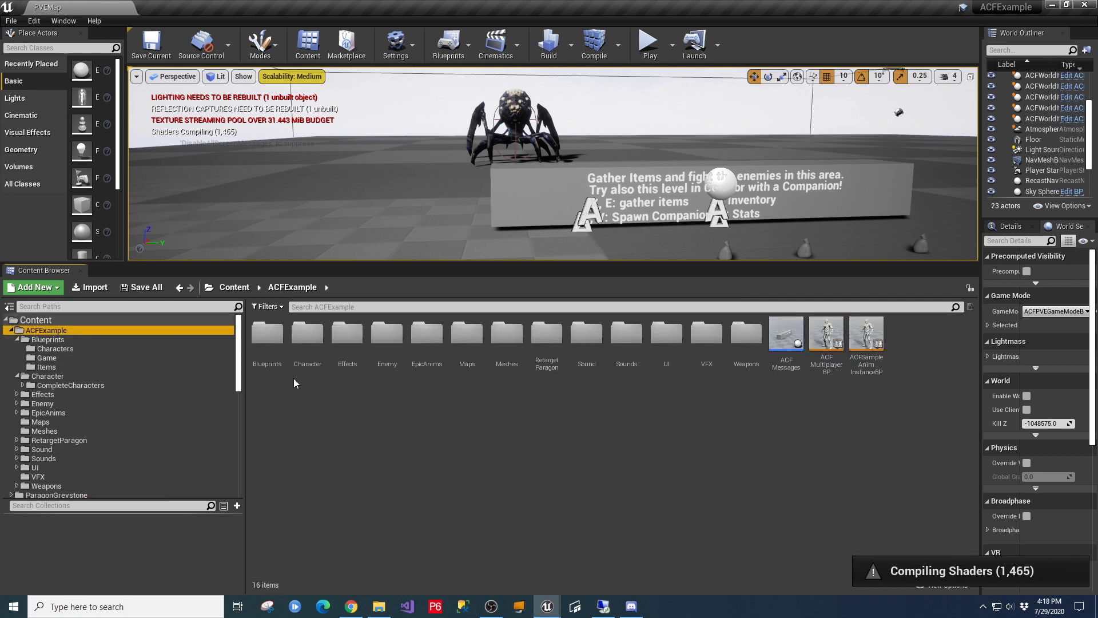
double_click(267, 333)
double_click(267, 332)
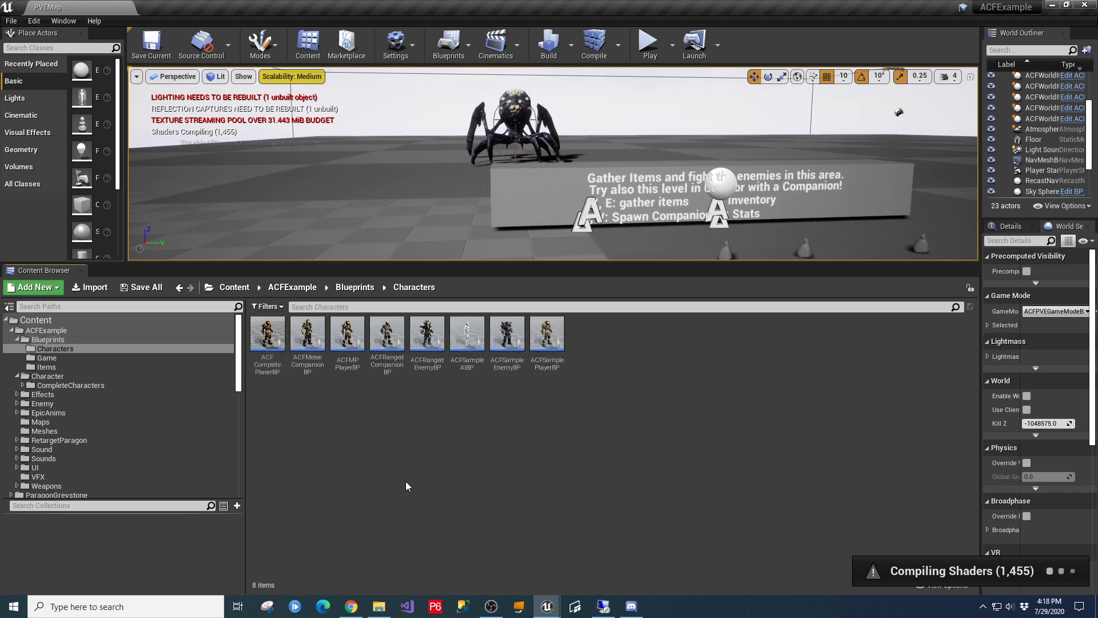
click(547, 338)
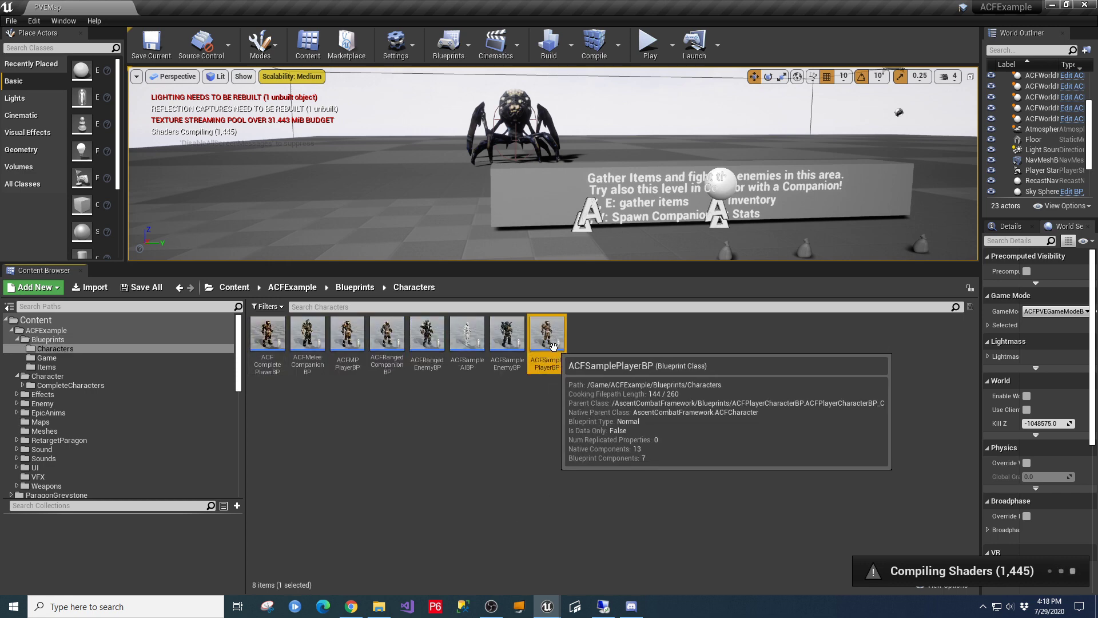
drag(983, 321, 838, 311)
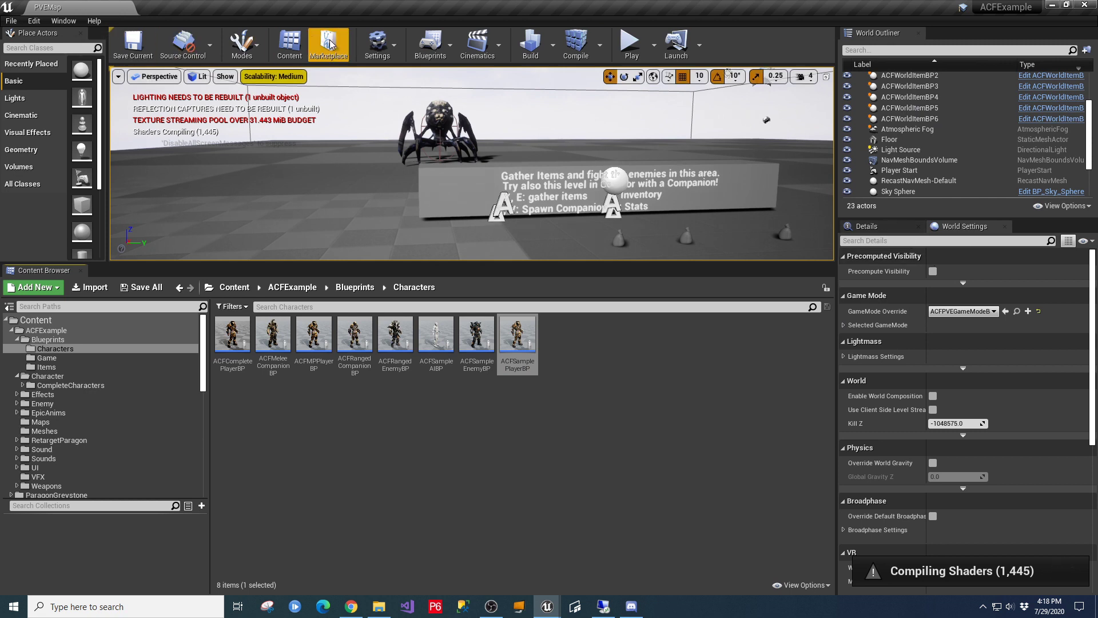
Step: Inspect the selected game mode in the Maps & Modes project settings and locate its Default Pawn Class in the Content Browser
click(372, 46)
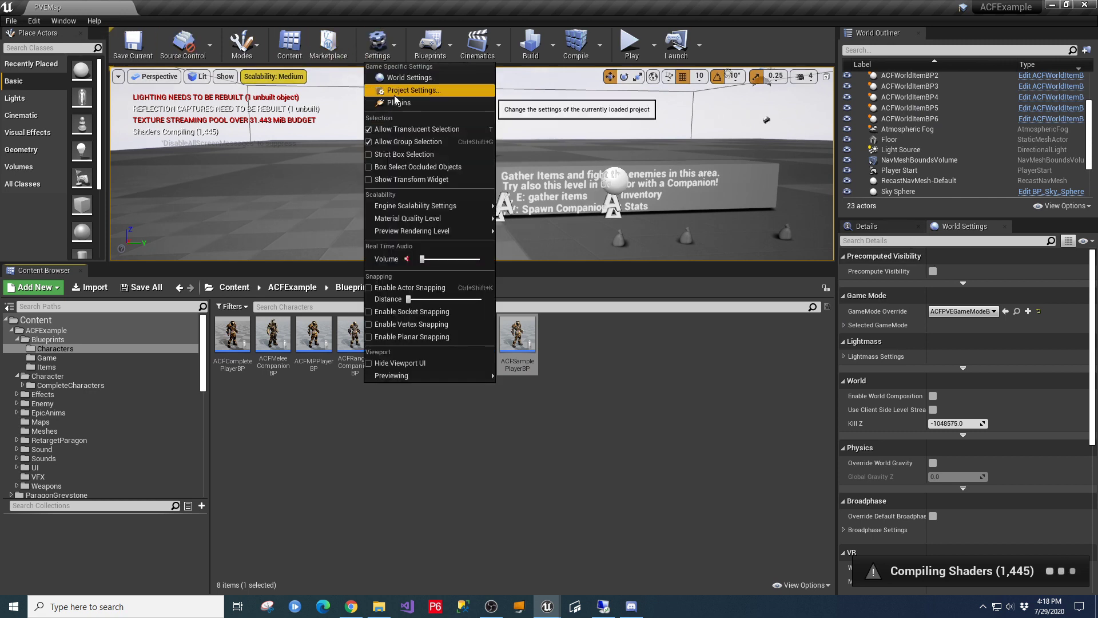
click(393, 96)
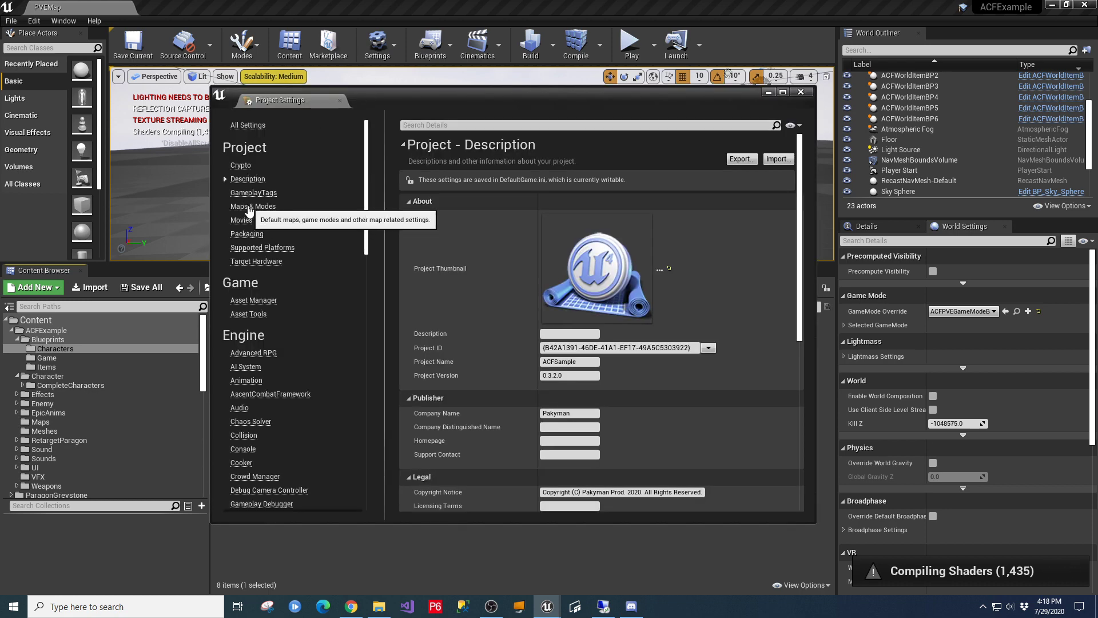
click(249, 207)
click(409, 231)
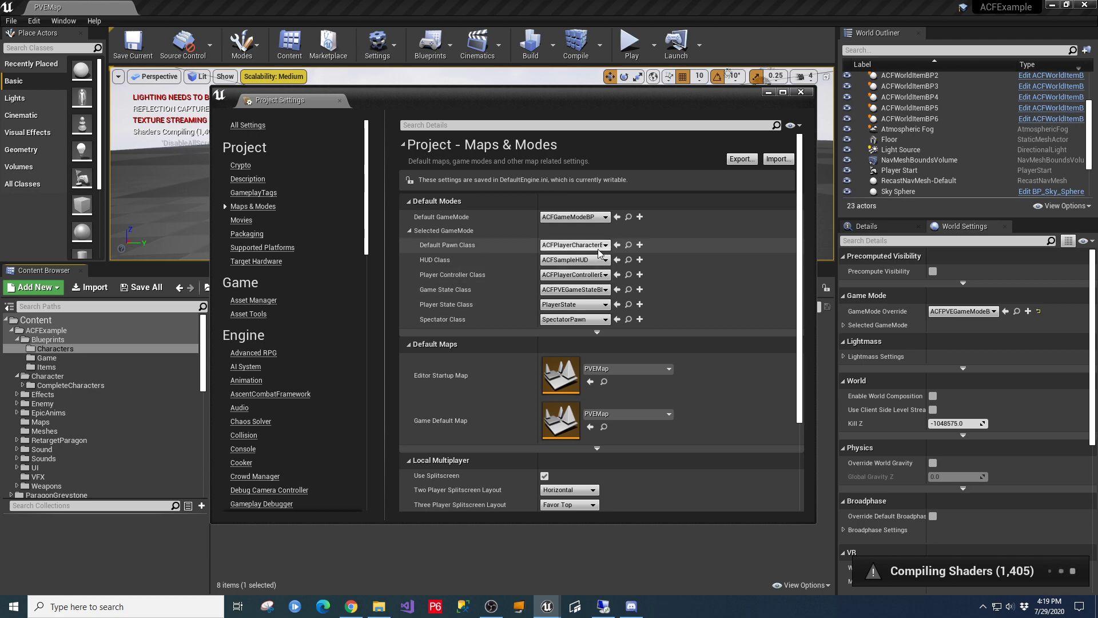
click(628, 246)
click(801, 92)
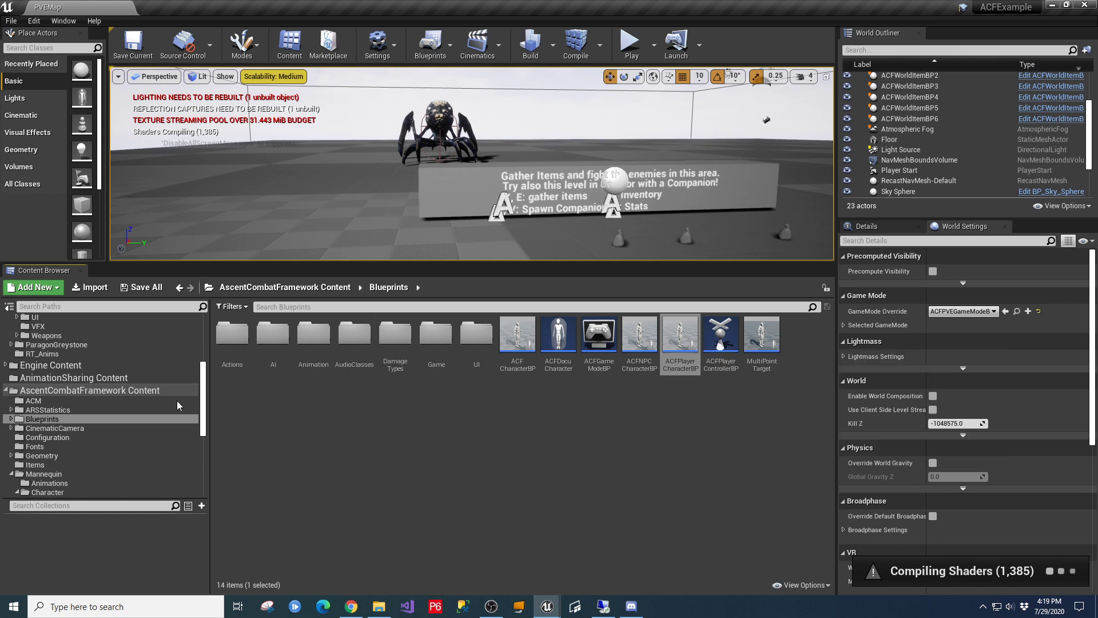
Step: Return to ACFExample's Blueprints/Characters folder and open ACFSamplePlayerBP for editing
scroll(171, 400, up, 5)
click(58, 340)
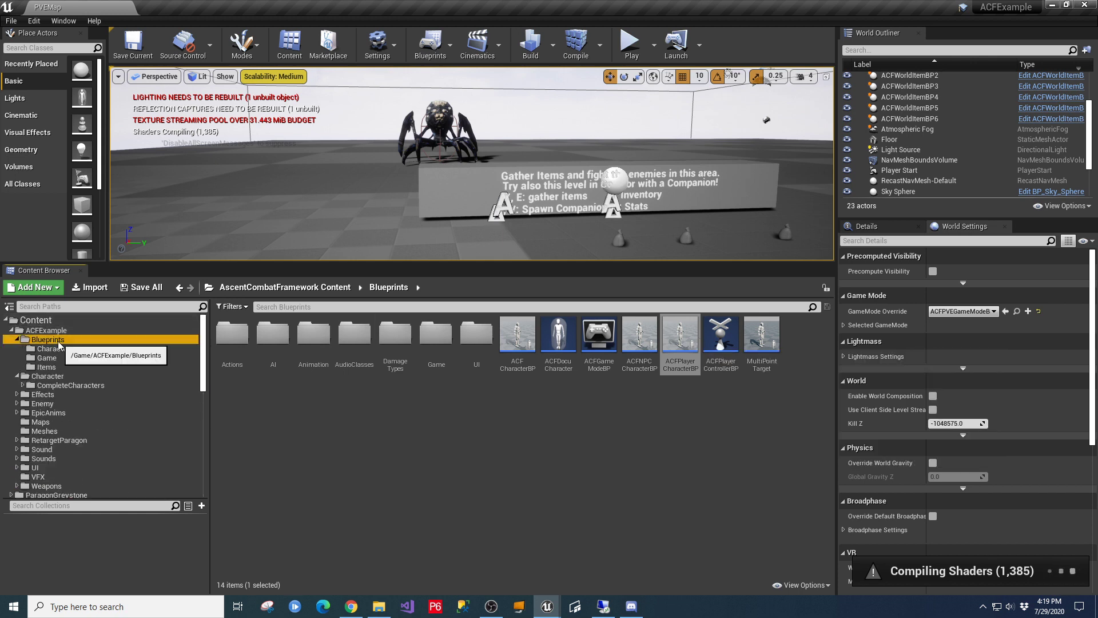
click(236, 349)
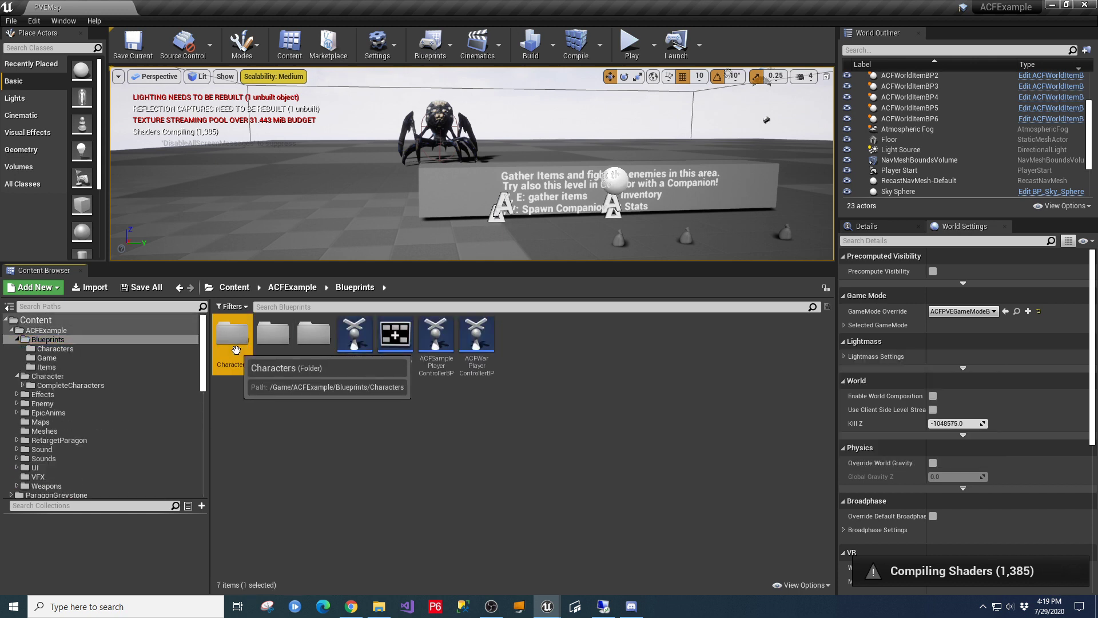
double_click(236, 349)
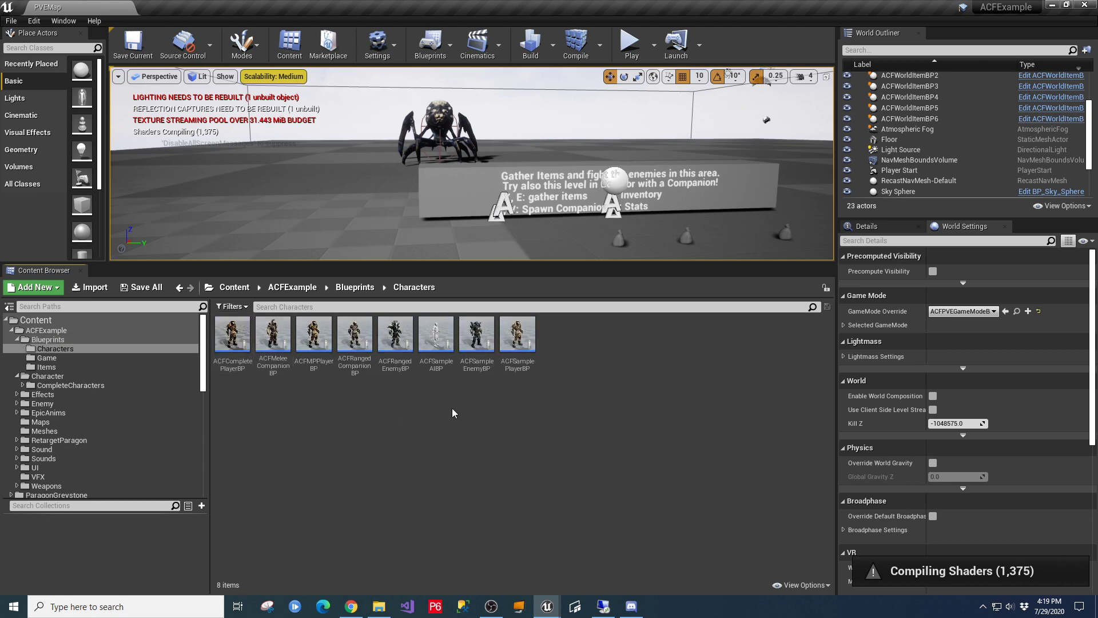
click(520, 337)
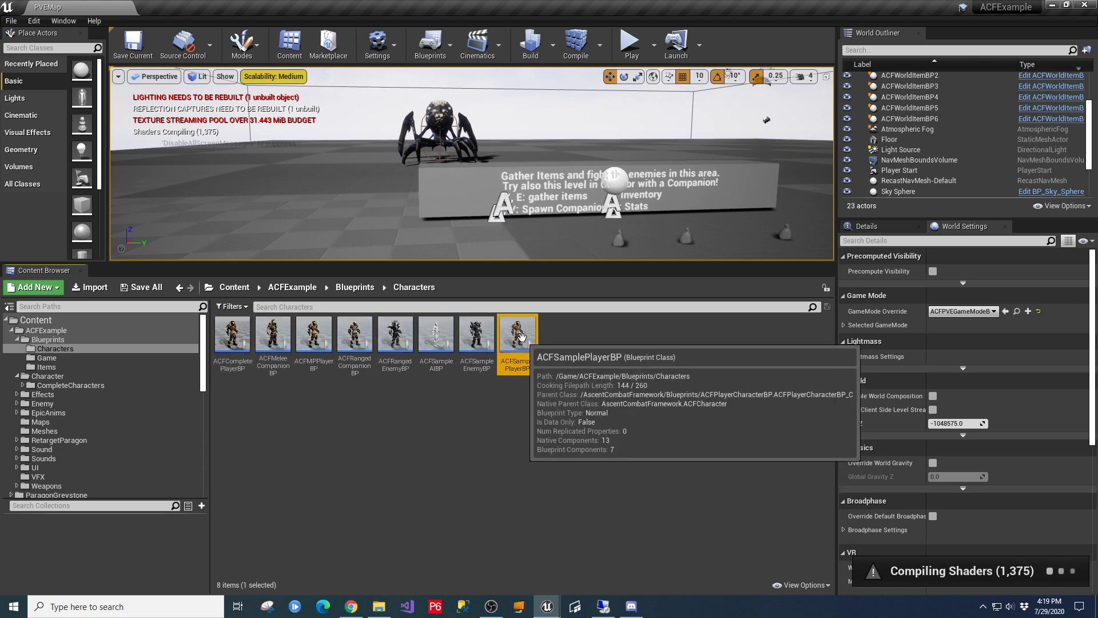
double_click(517, 336)
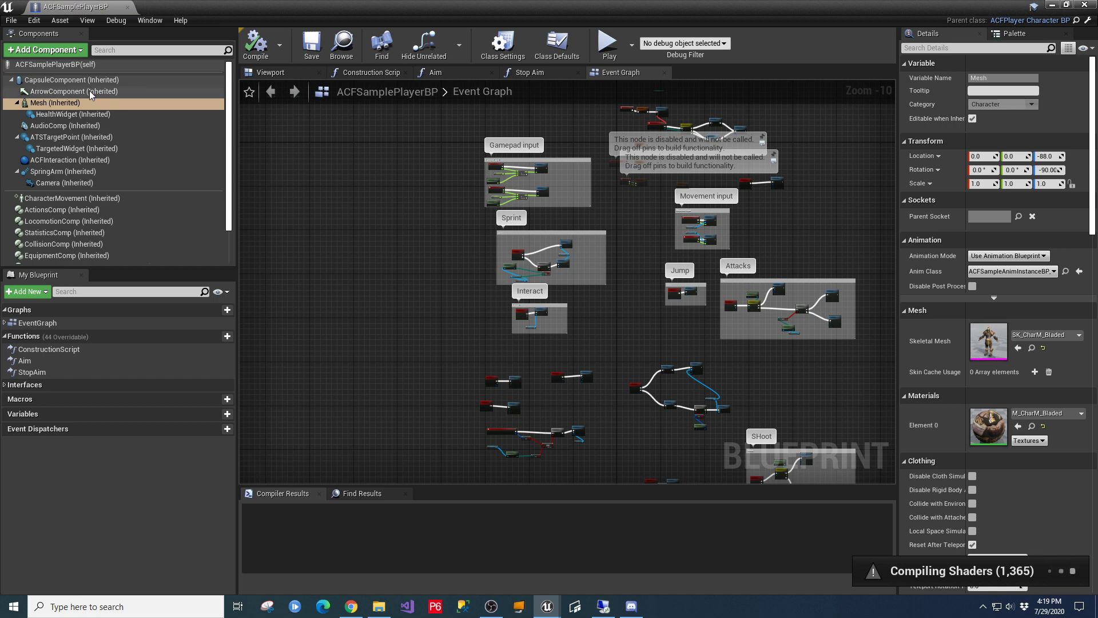
Step: Set the Mesh component's skeletal mesh to Greystone and widen the Details area
click(1078, 335)
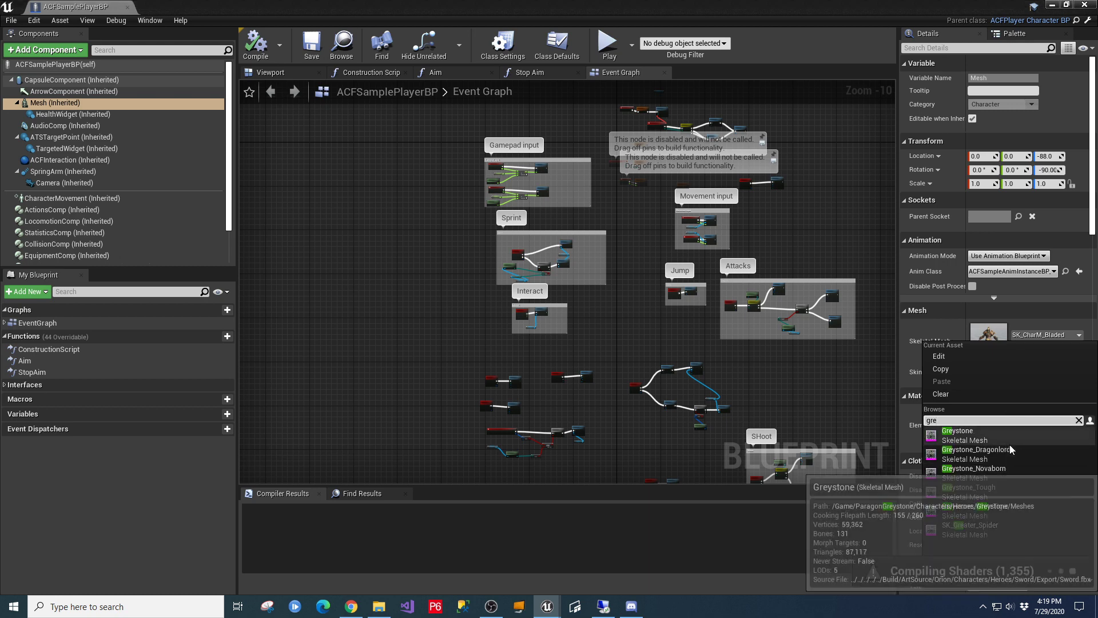
click(967, 437)
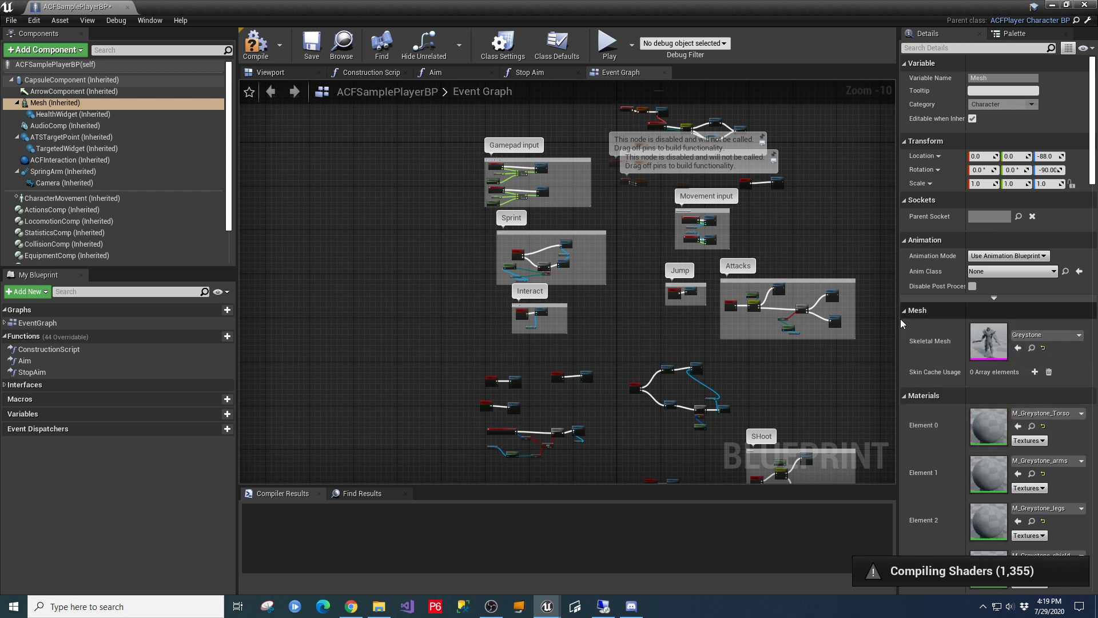
drag(896, 316, 805, 309)
Step: Set the mesh's Anim Class to the retargeted ACFSampleAnimInstanceBP, then compile and close the player blueprint
click(1018, 271)
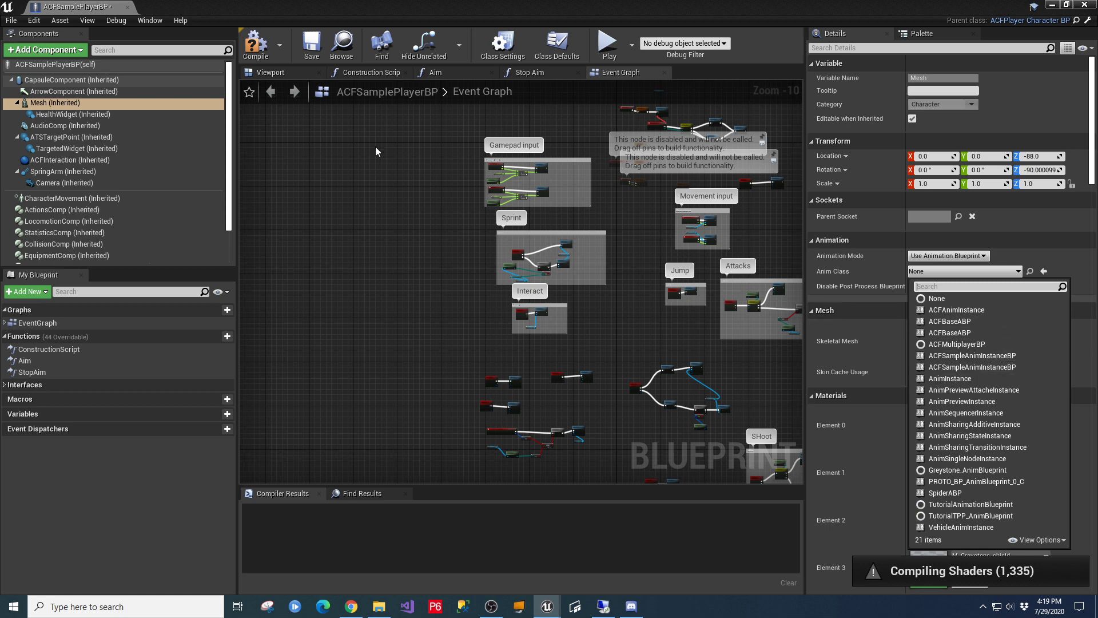
click(271, 73)
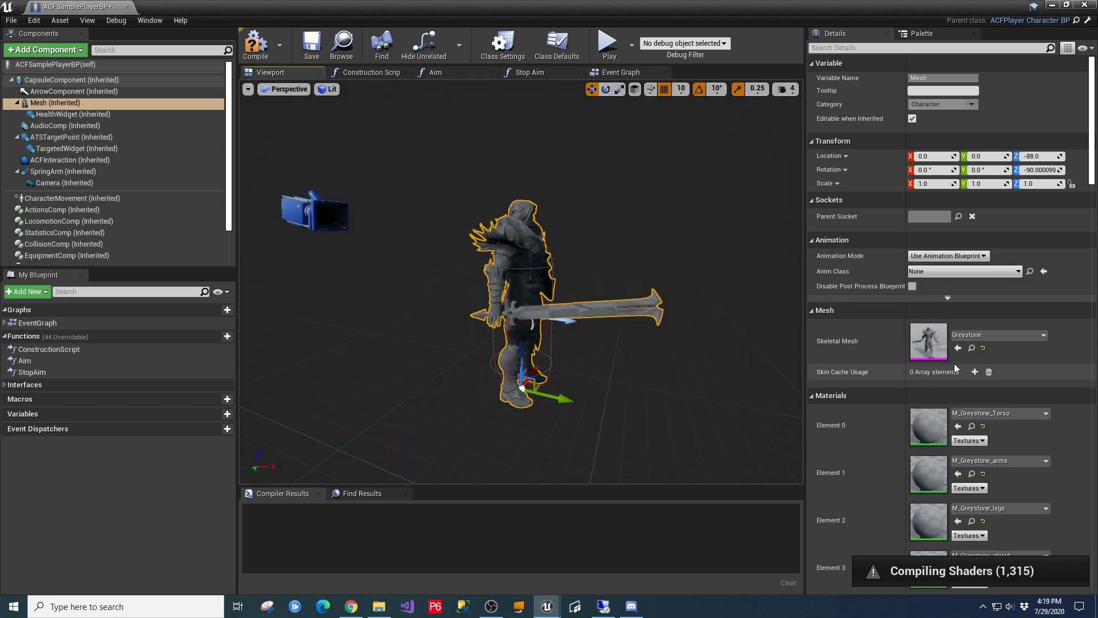
click(1018, 272)
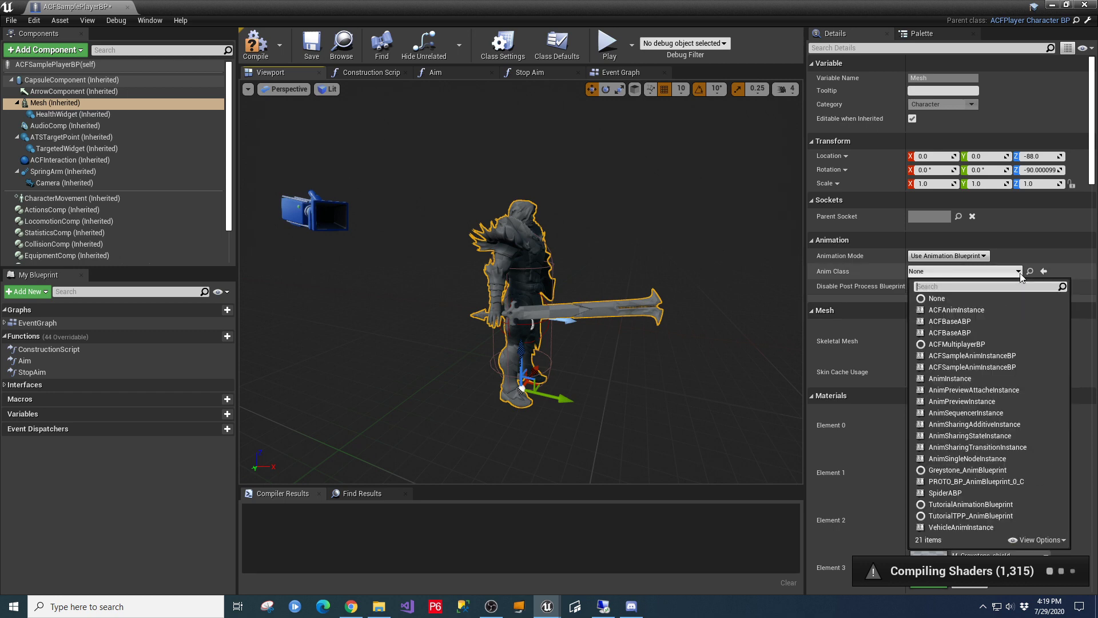
click(961, 366)
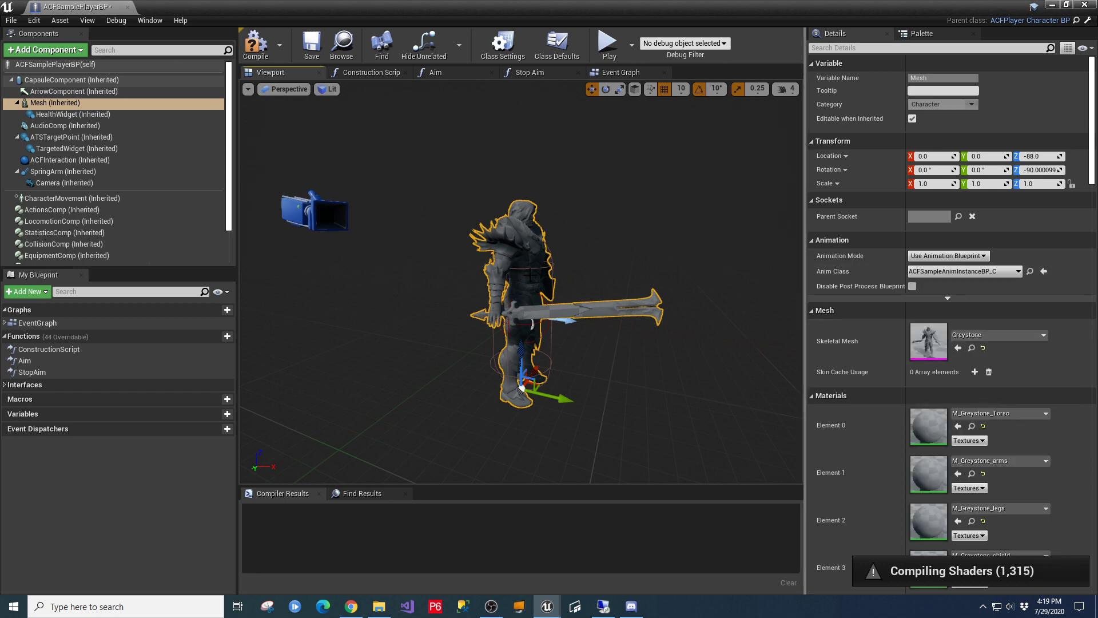
click(1017, 272)
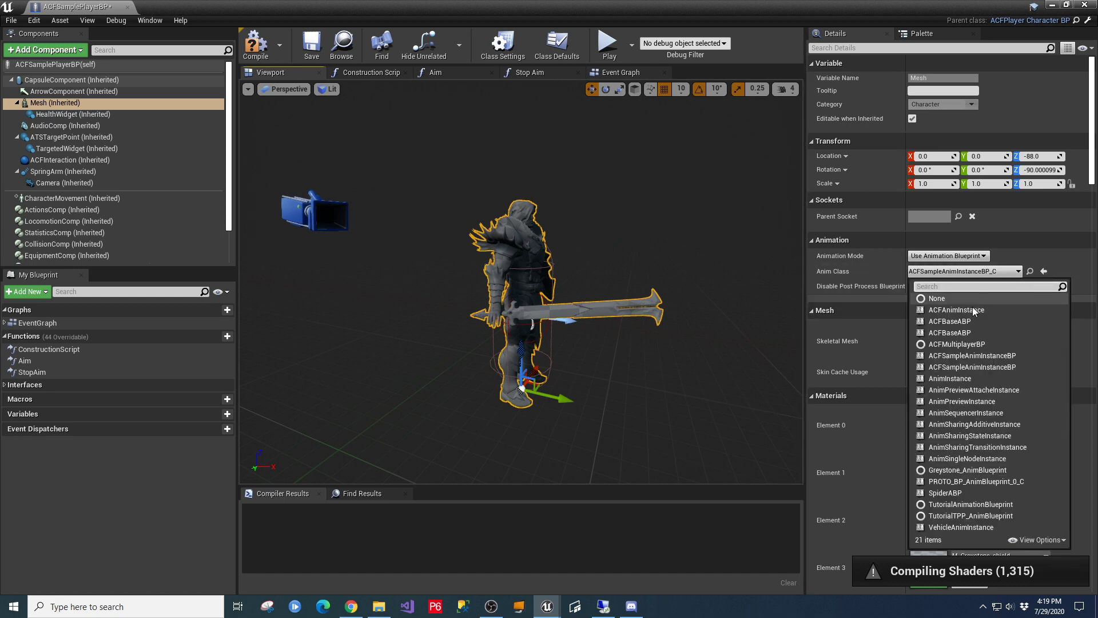
click(956, 367)
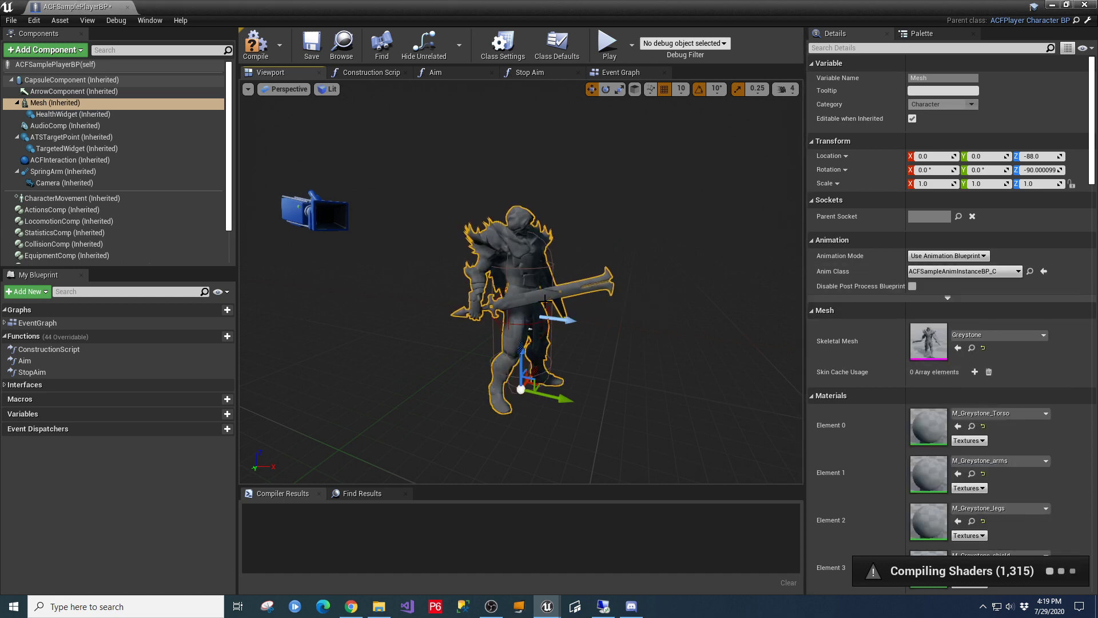
click(254, 46)
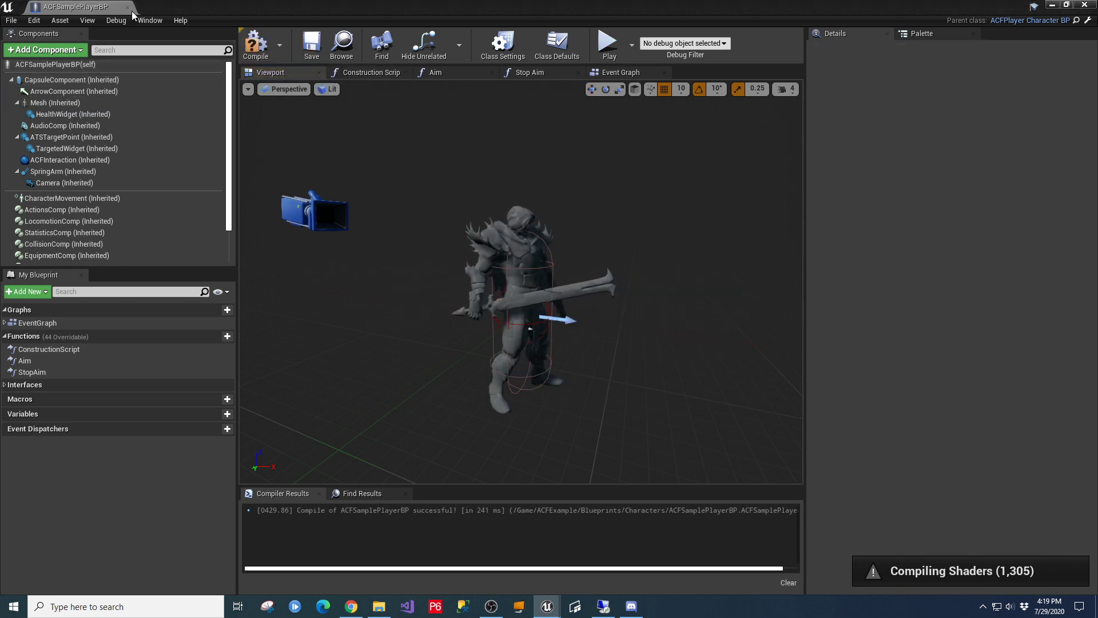
click(130, 9)
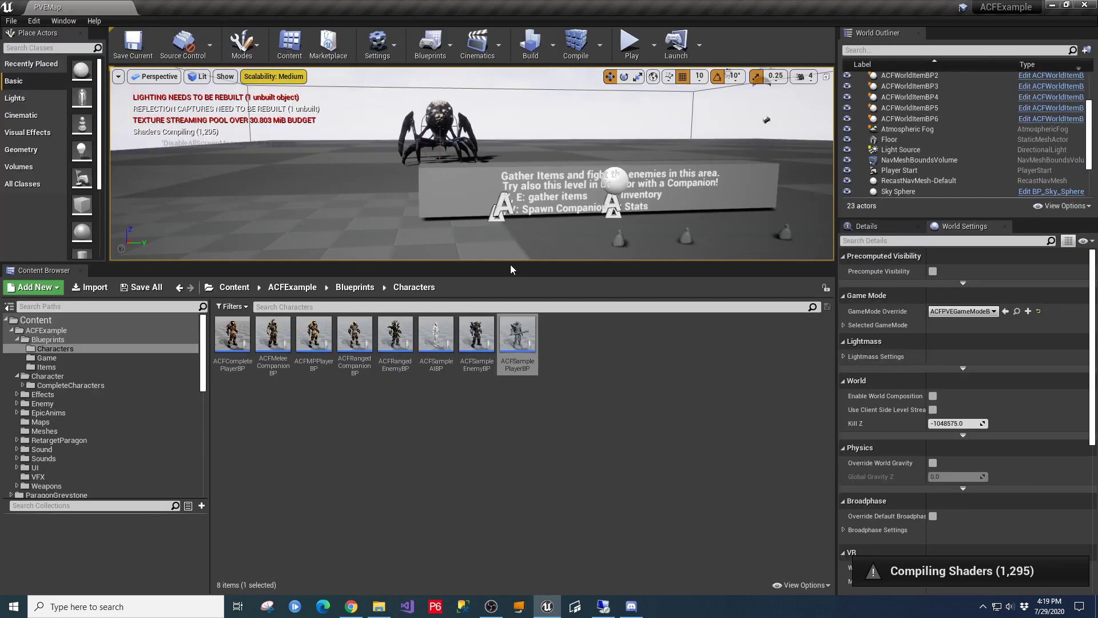
Step: Enlarge the level viewport and play-test the Greystone character's movement in full screen, ending the session and restoring the editor layout
drag(513, 266, 513, 351)
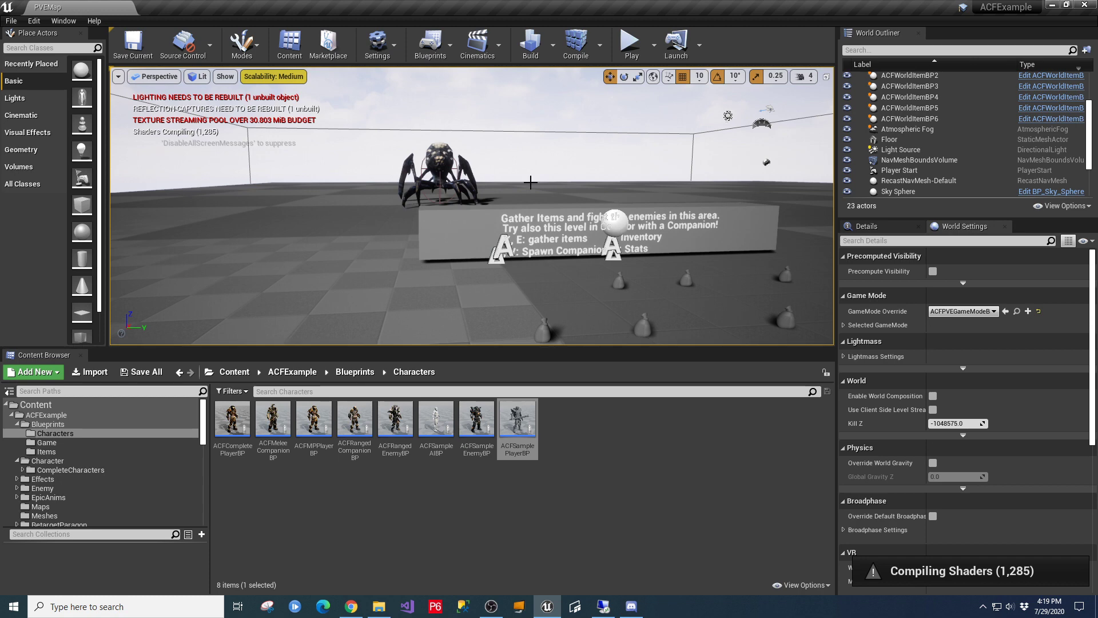
click(630, 41)
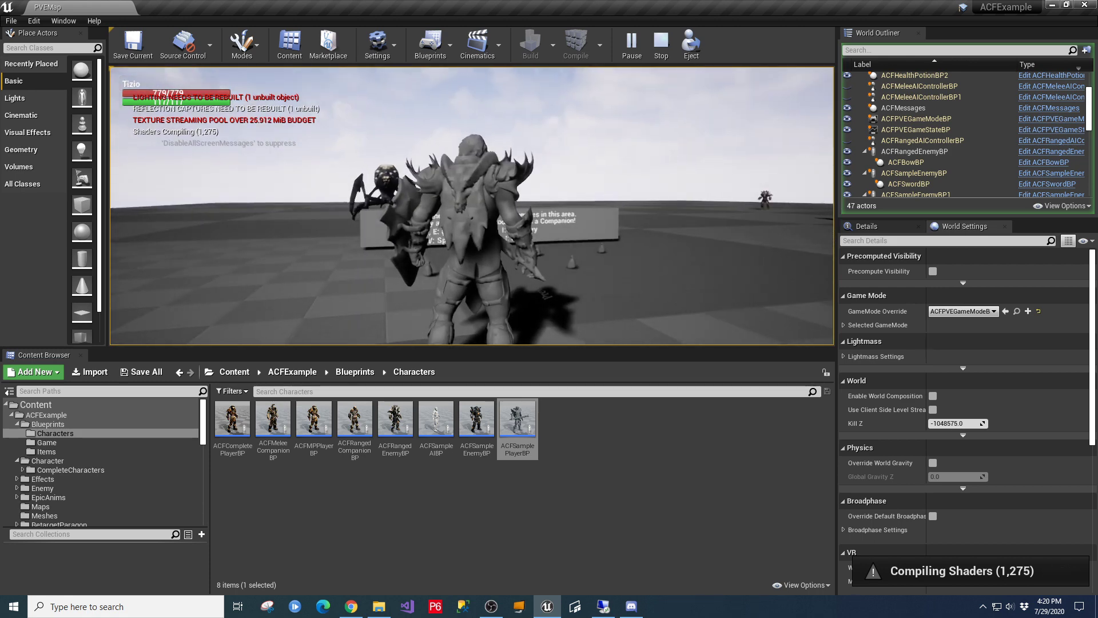
key(w)
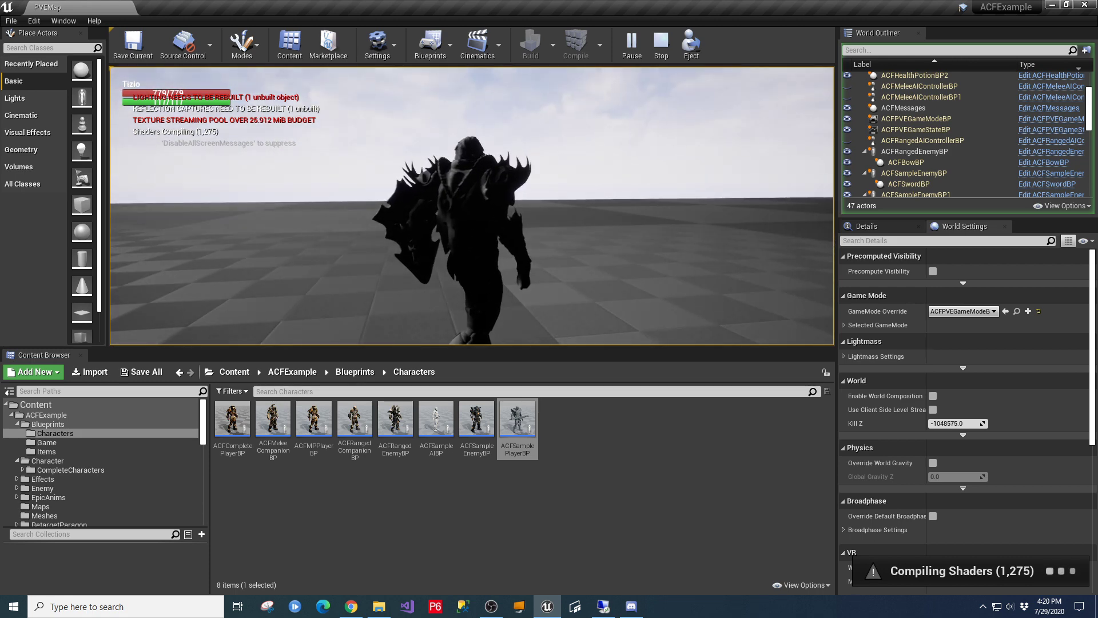
key(F11)
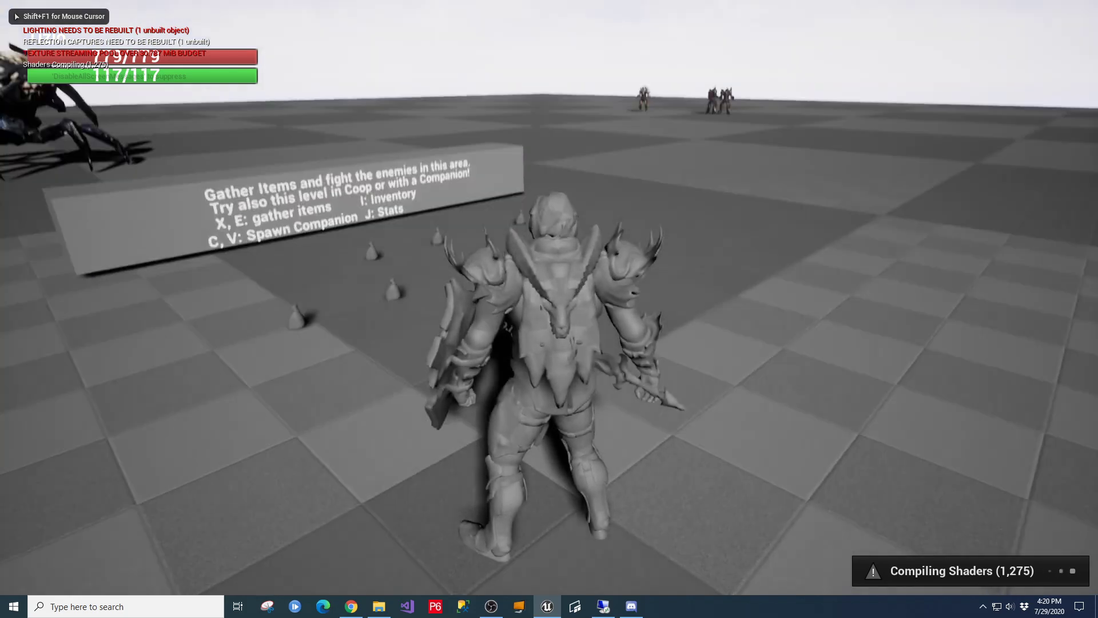
key(Escape)
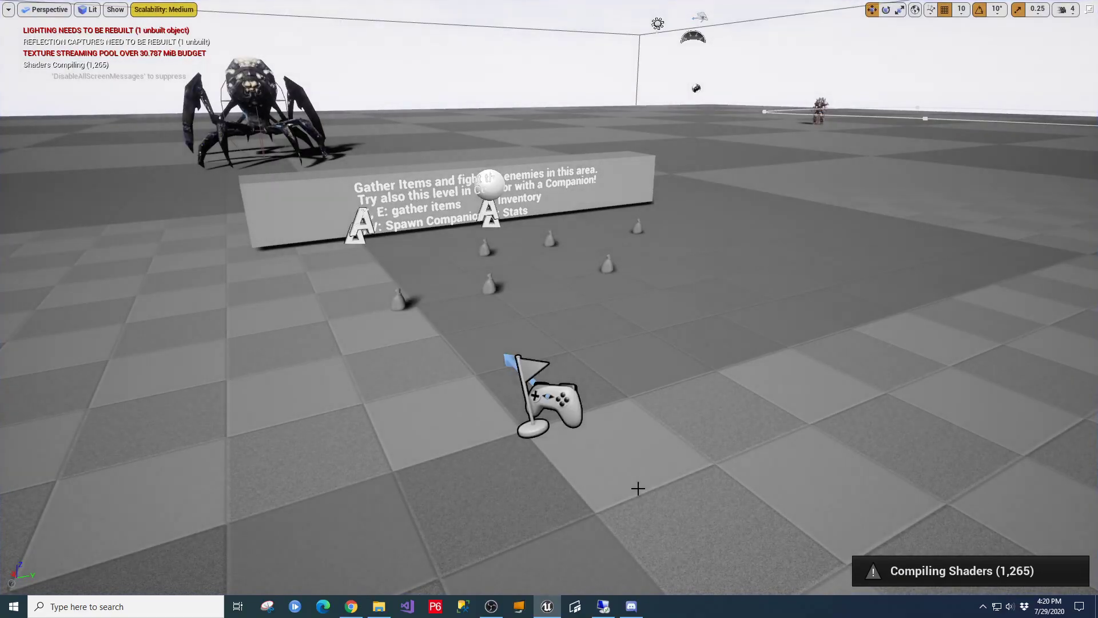
key(F11)
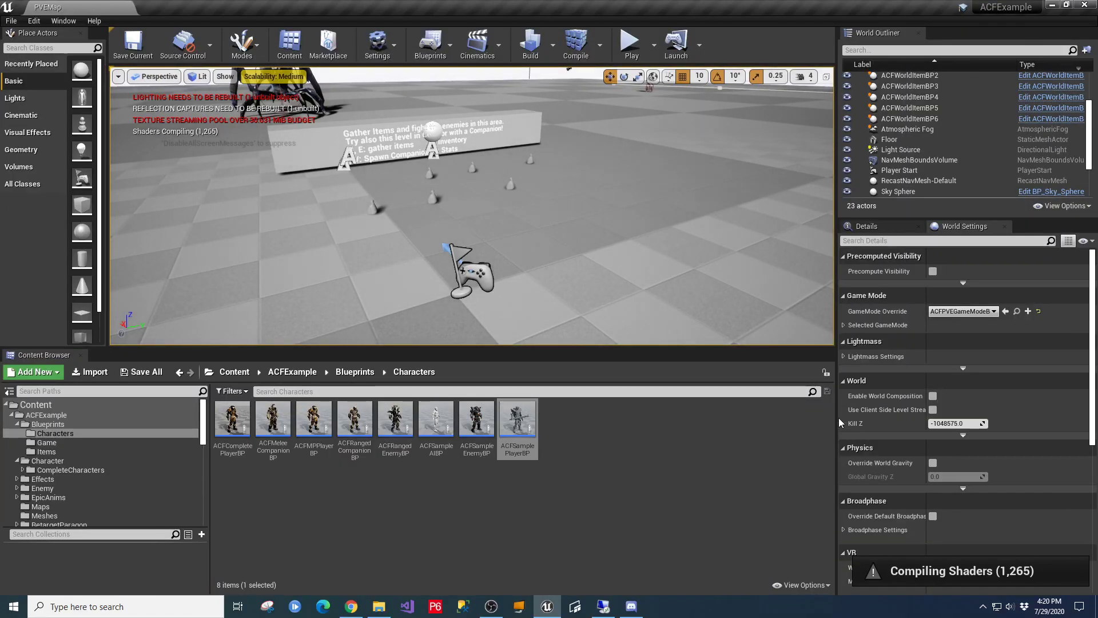
Step: Reopen ACFSamplePlayerBP, check the animation settings of its Mesh component, and return to the level editor
double_click(518, 419)
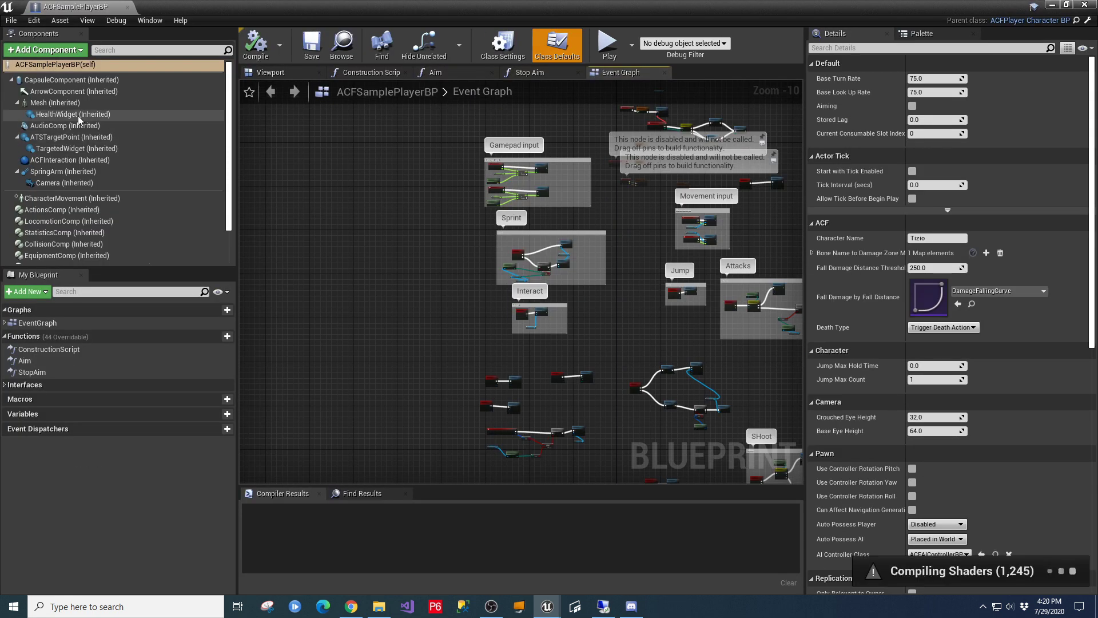
click(55, 102)
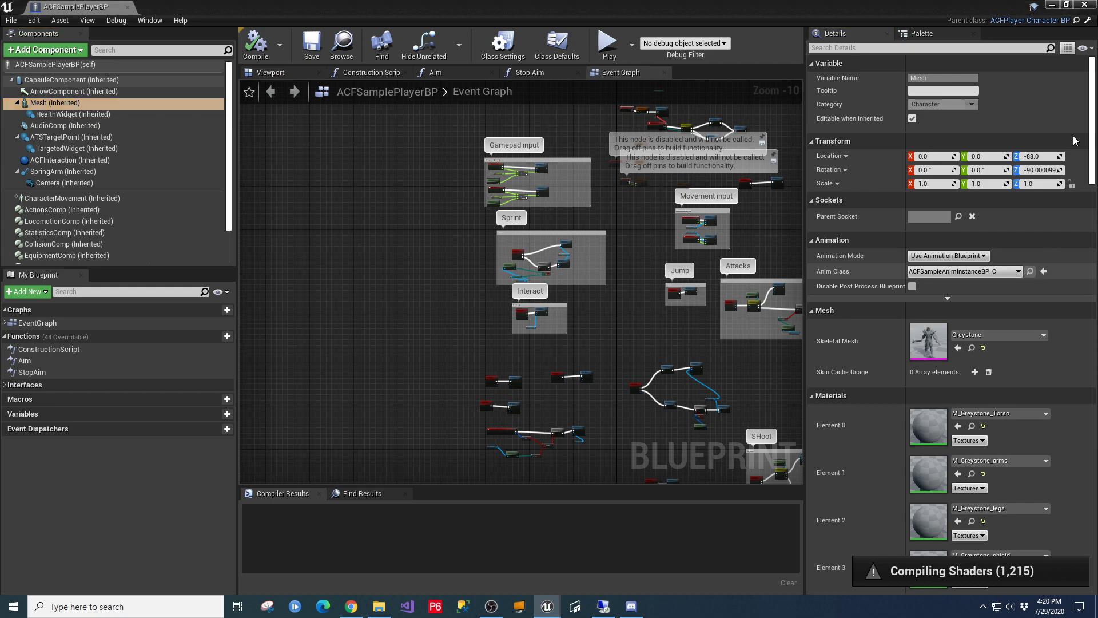
click(1044, 9)
click(1052, 5)
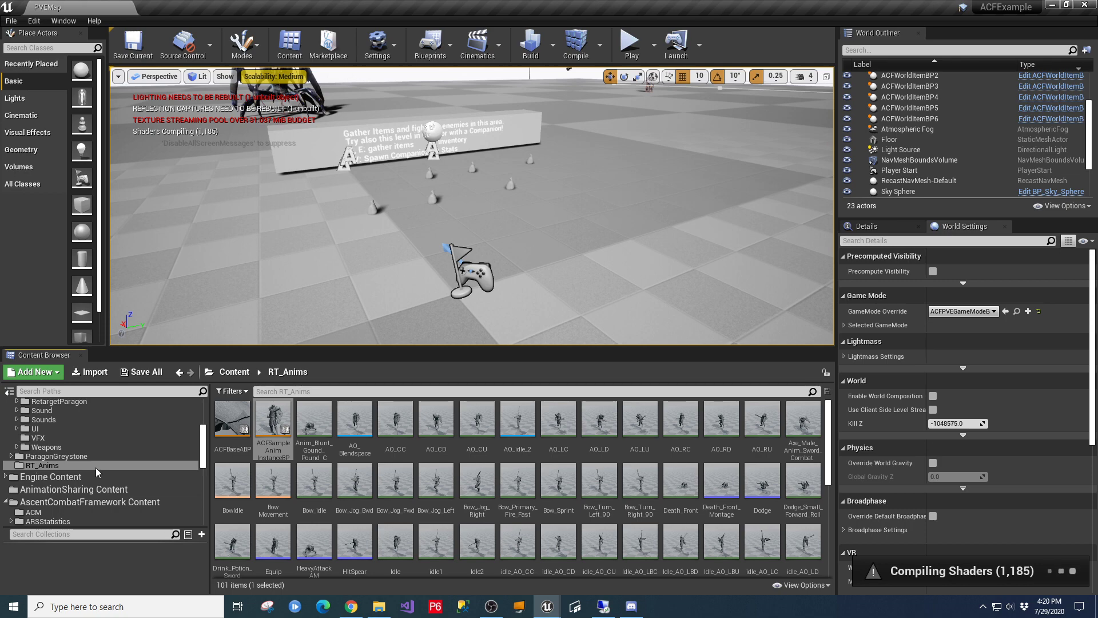
Step: Open the retargeted ACFSampleAnimInstanceBP from the RT_Anims folder and show its class defaults in a widened Details area
double_click(283, 416)
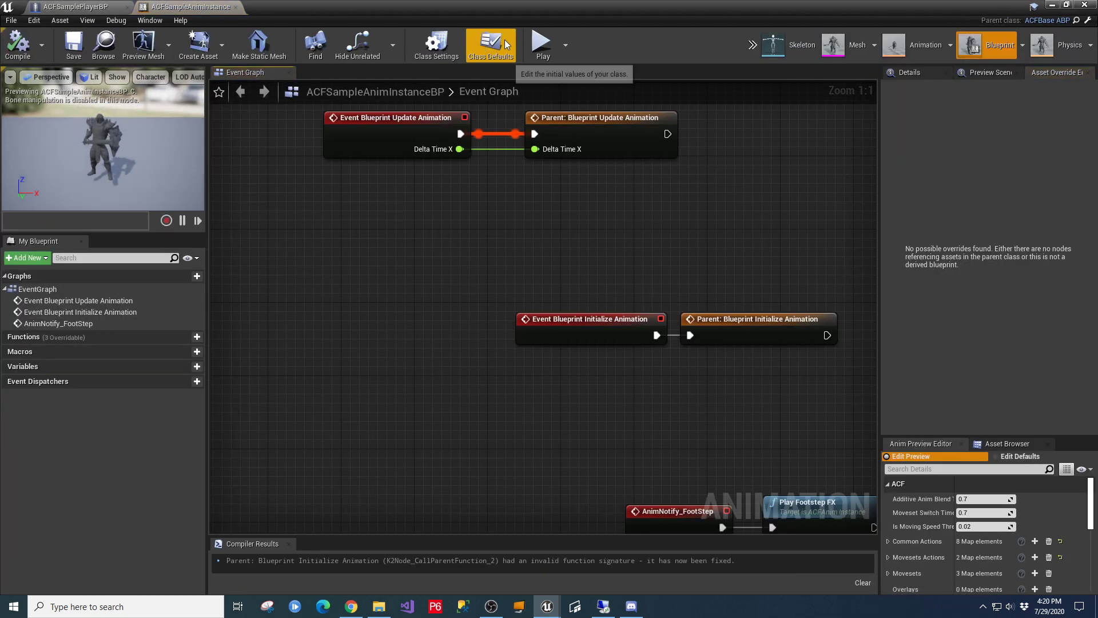
click(504, 41)
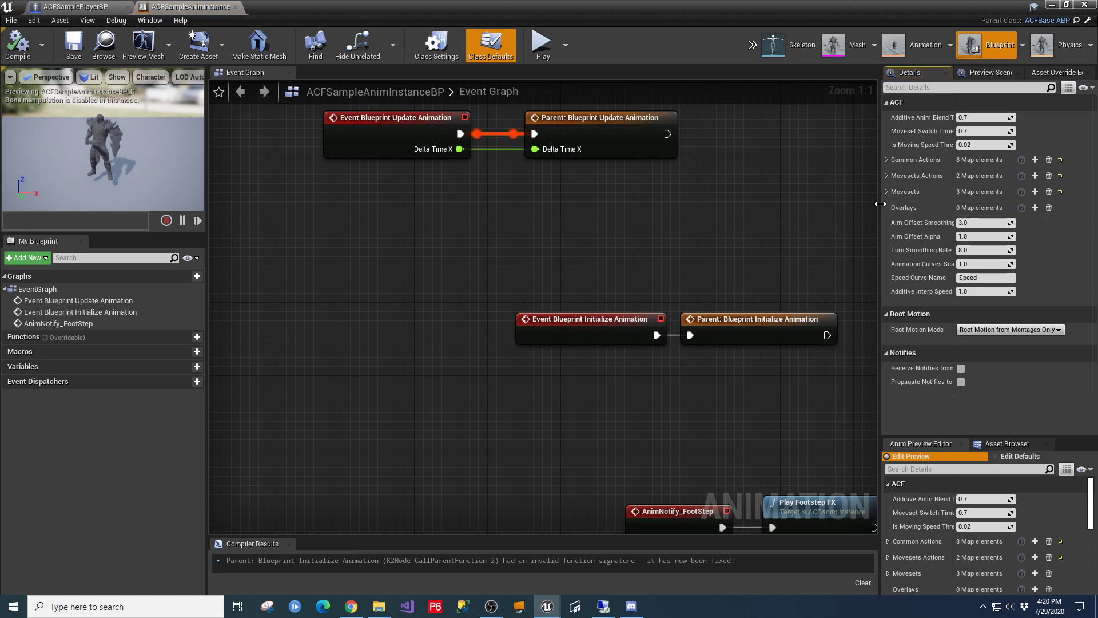
drag(880, 203, 829, 207)
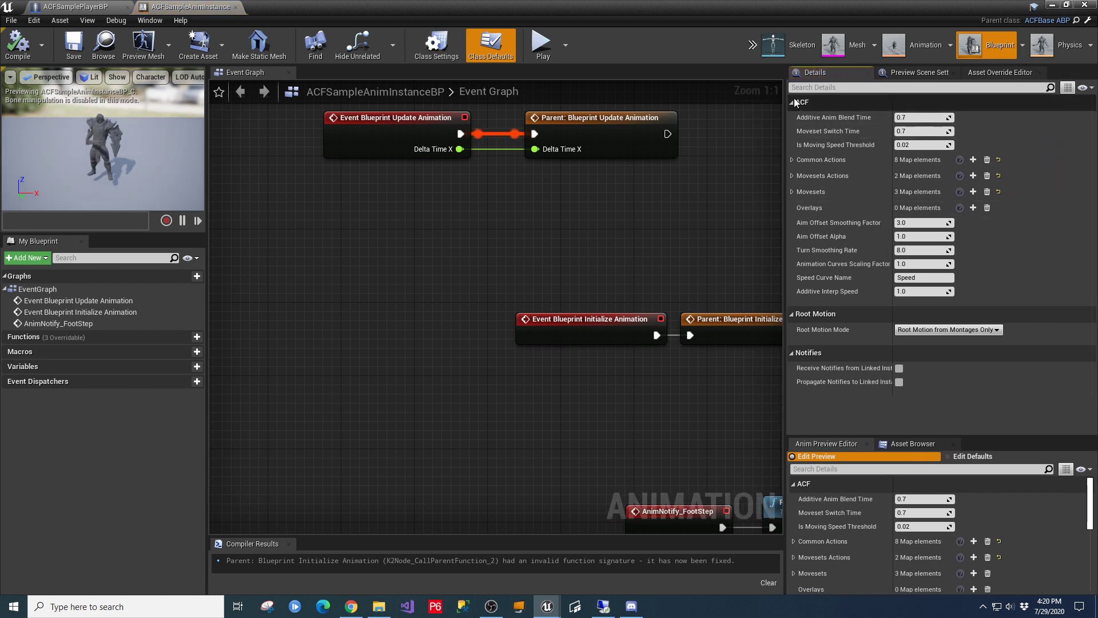
drag(784, 177, 747, 180)
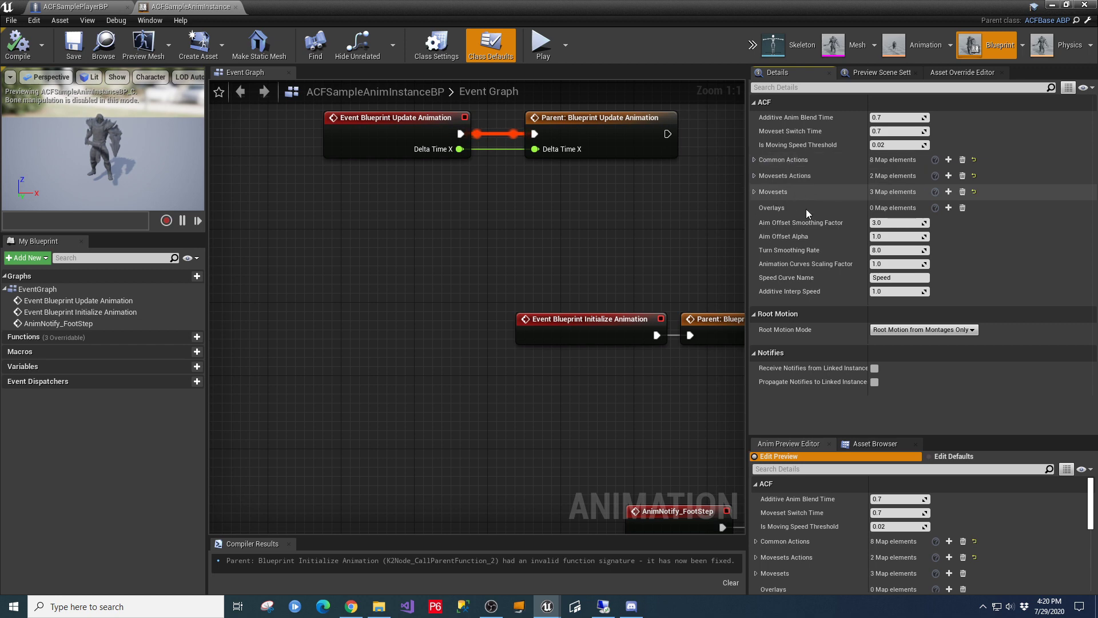
Step: Expand Element 0 of Common Actions and preview its UseObjectAM montage on Greystone, closing the montage again
click(755, 160)
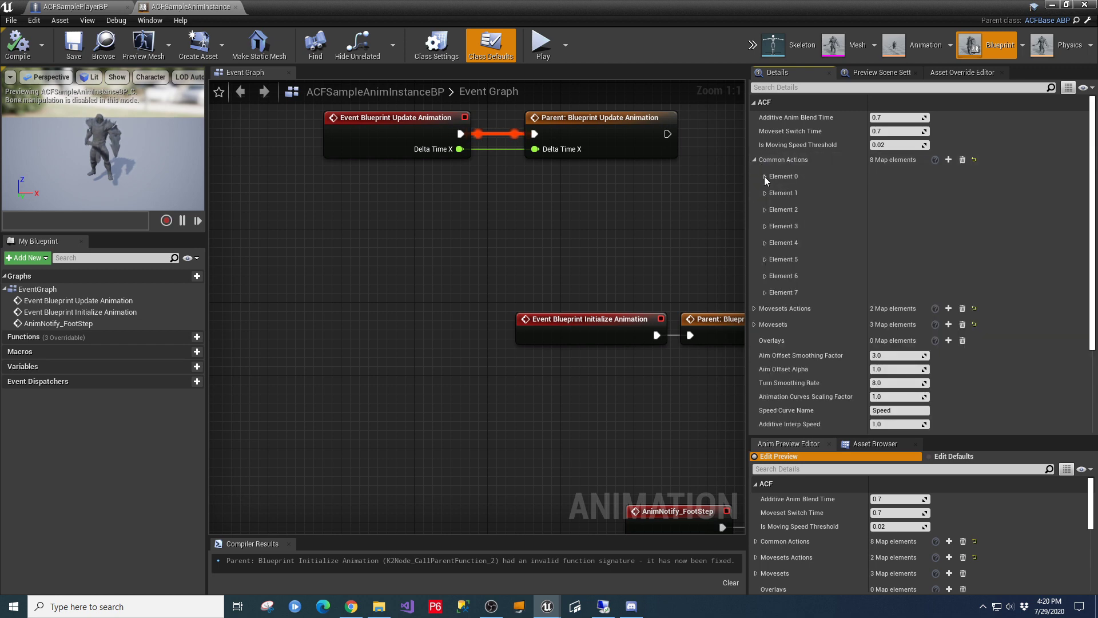
click(764, 176)
click(765, 207)
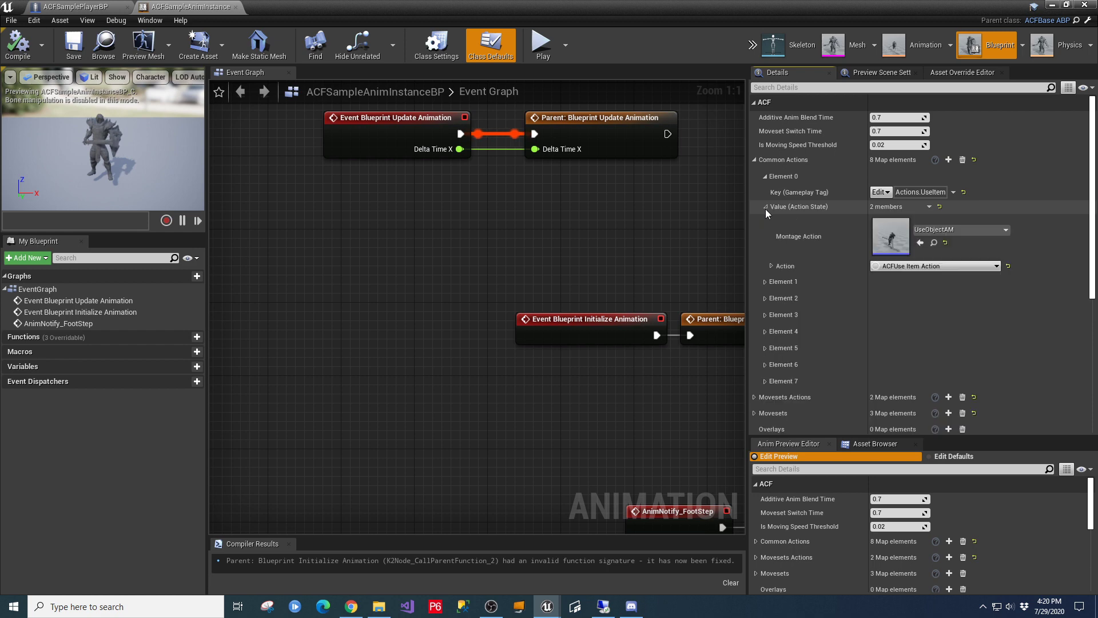
double_click(895, 243)
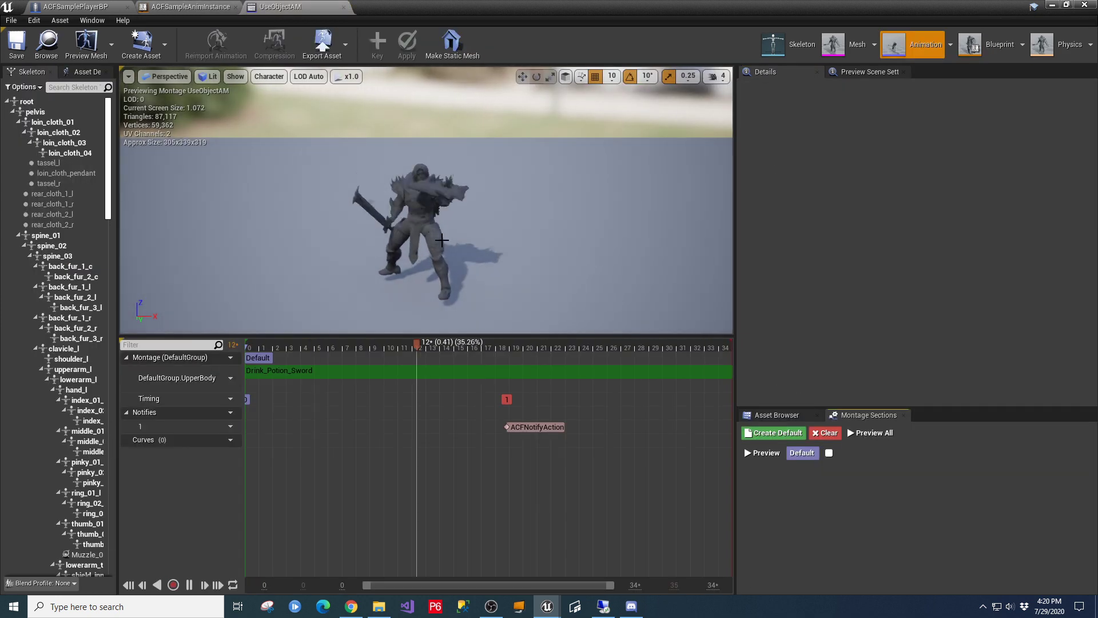
click(343, 7)
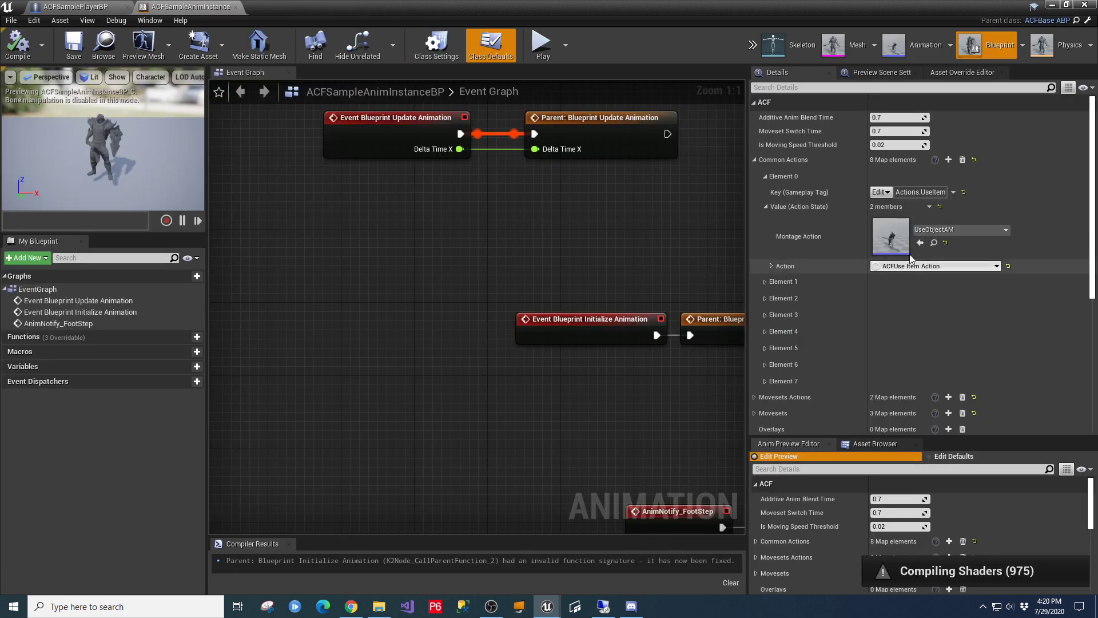
Step: Expand Element 1 of Common Actions and preview its Dodge montage on Greystone, closing the montage again
click(764, 281)
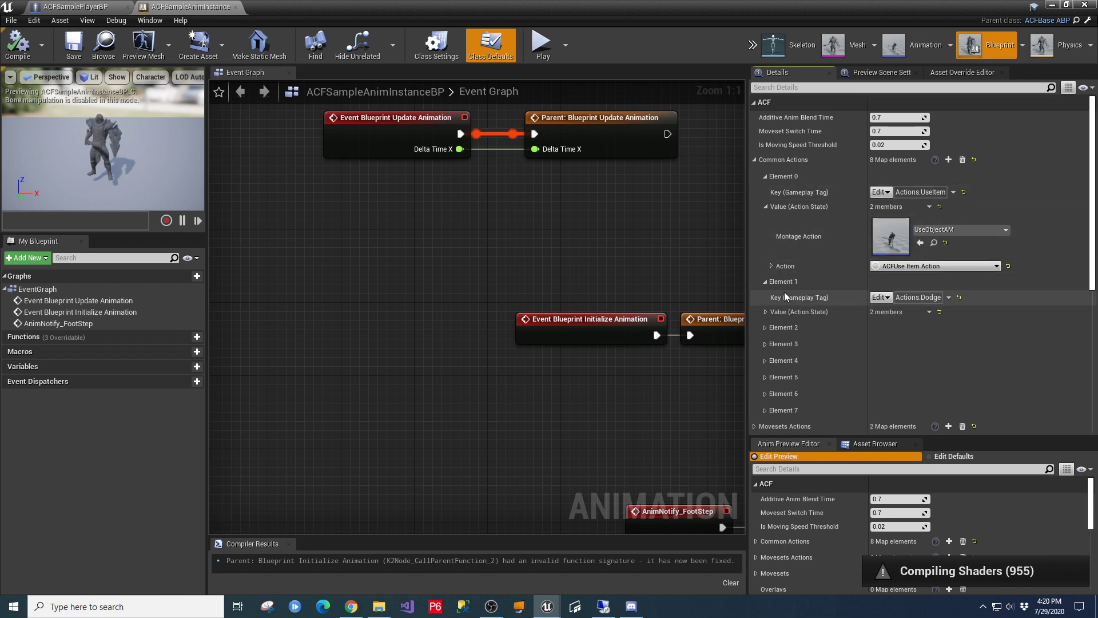
click(766, 311)
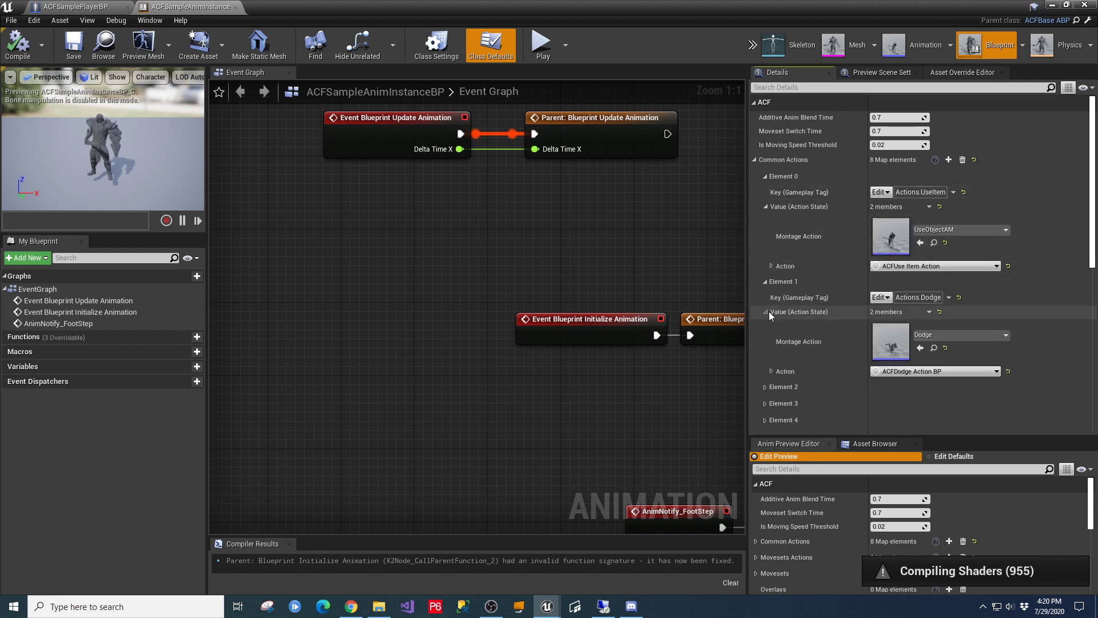
double_click(887, 345)
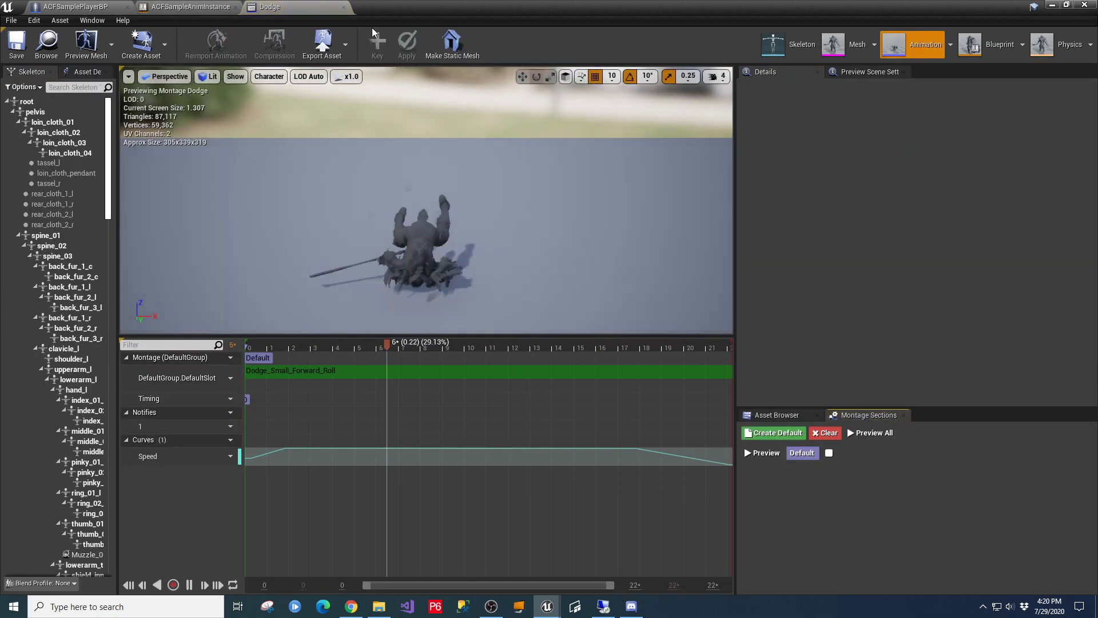
click(343, 7)
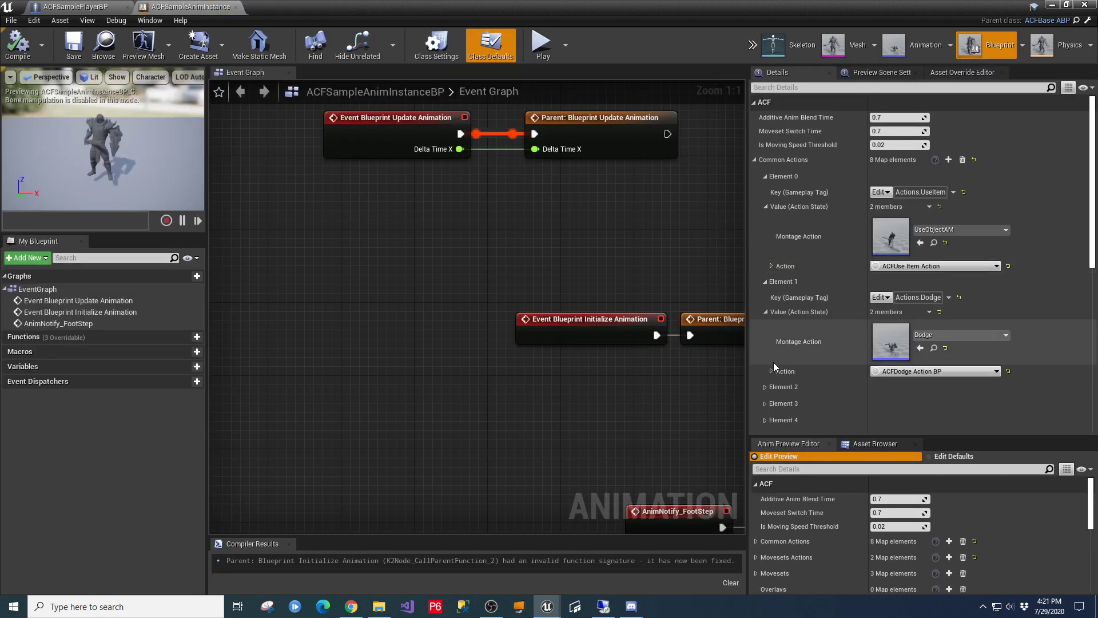
Step: Expand Element 2 of Common Actions and open its Equip montage to preview it on Greystone
scroll(794, 268, down, 2)
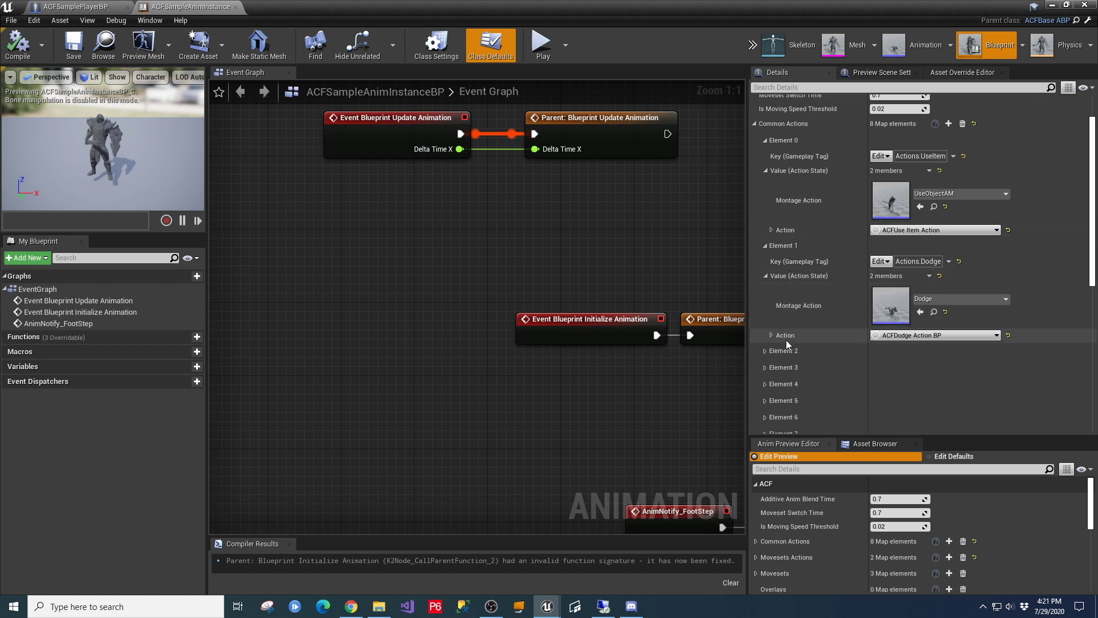
click(765, 351)
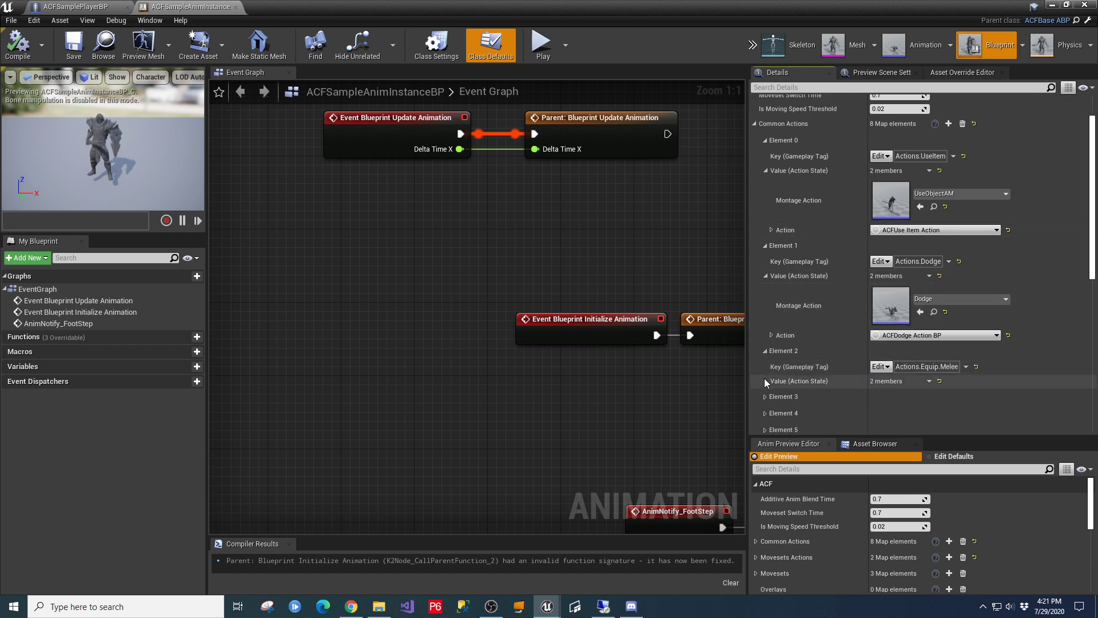
click(765, 380)
scroll(829, 329, down, 5)
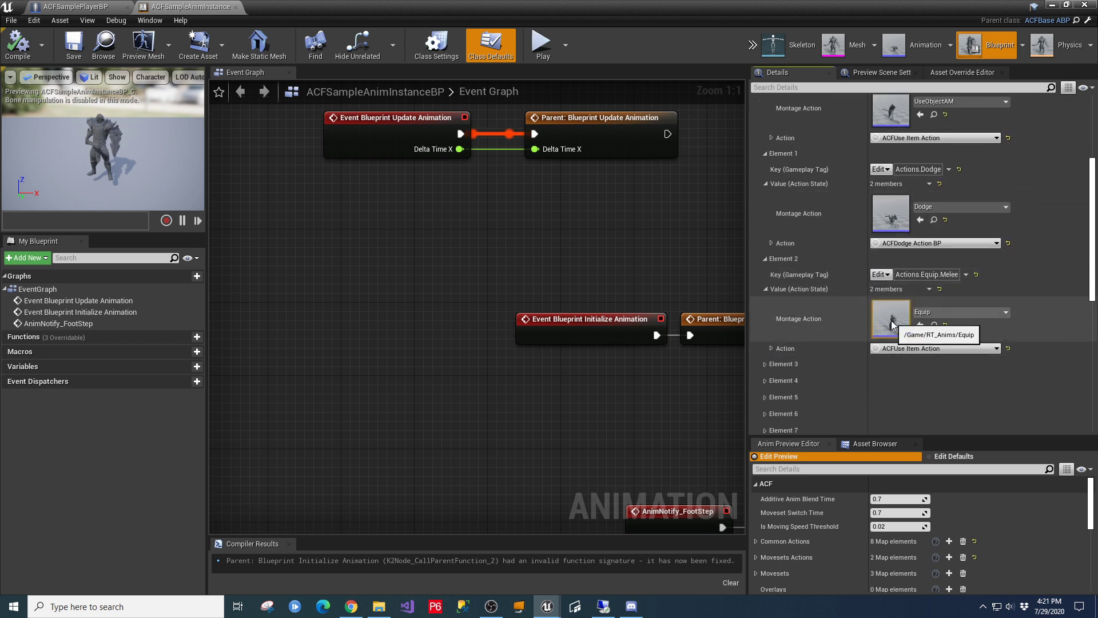
double_click(875, 336)
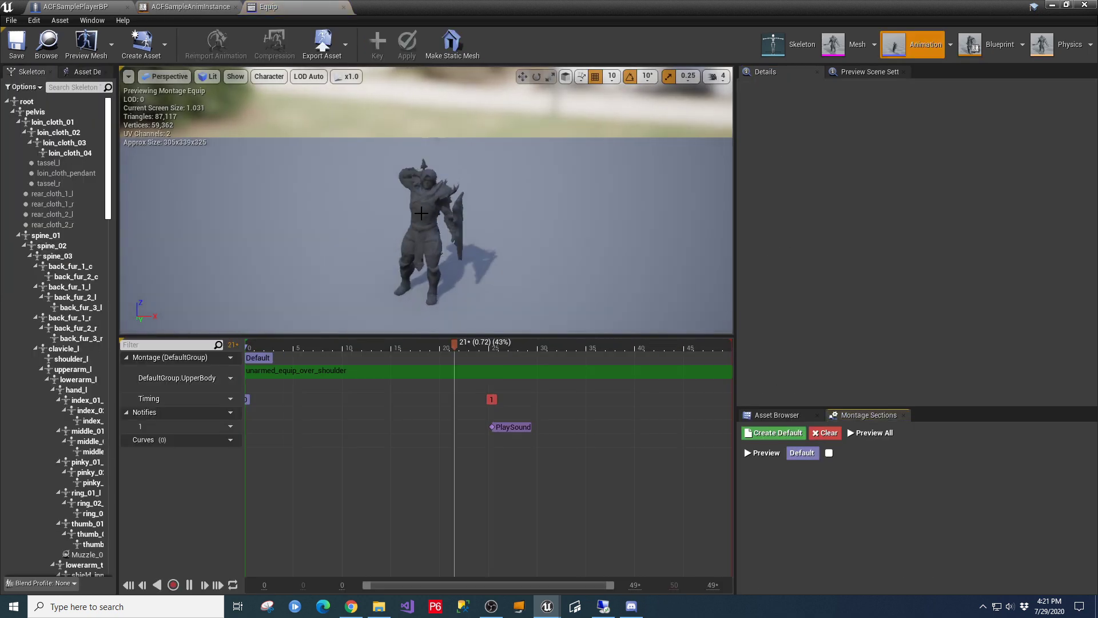
Step: Close the Equip montage and expand Elements 3 and 4 of Common Actions to check their assigned montages
click(343, 7)
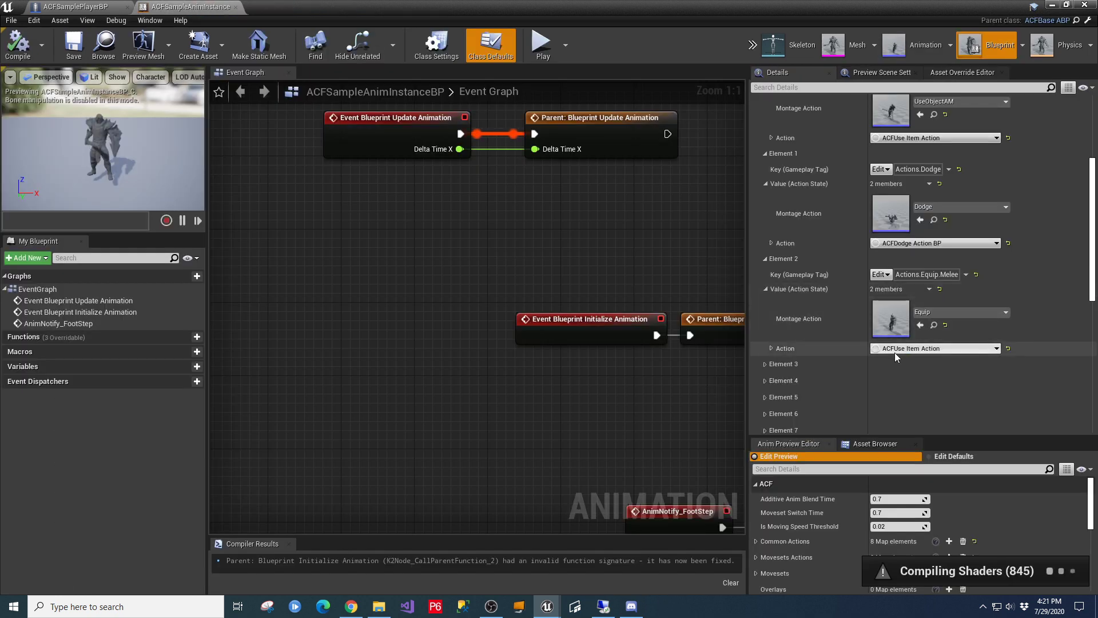
scroll(829, 326, down, 4)
click(767, 289)
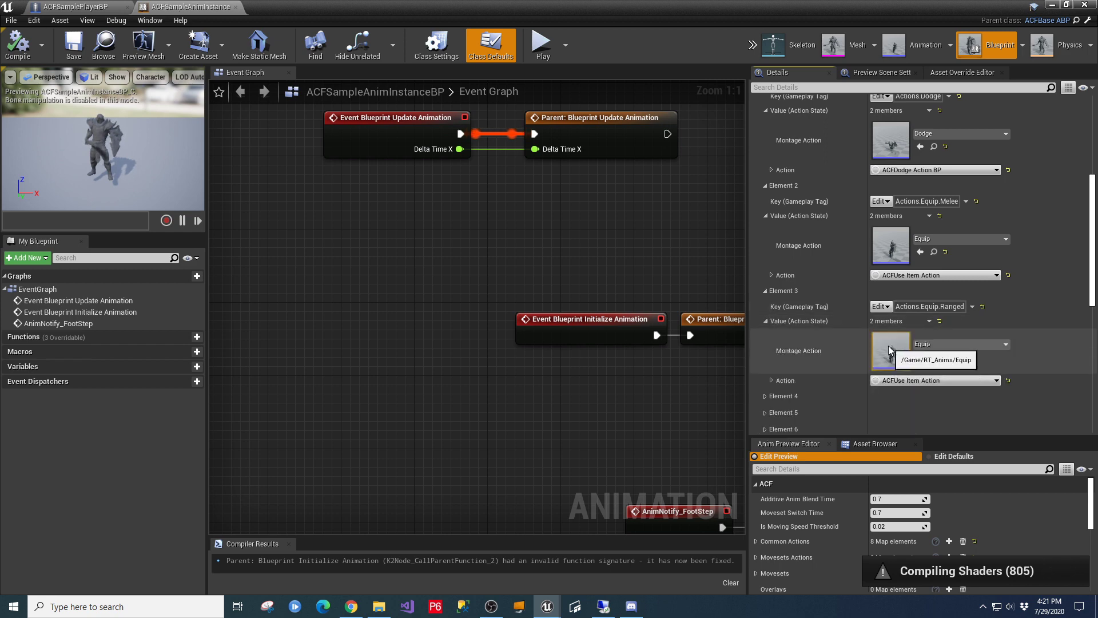
click(764, 395)
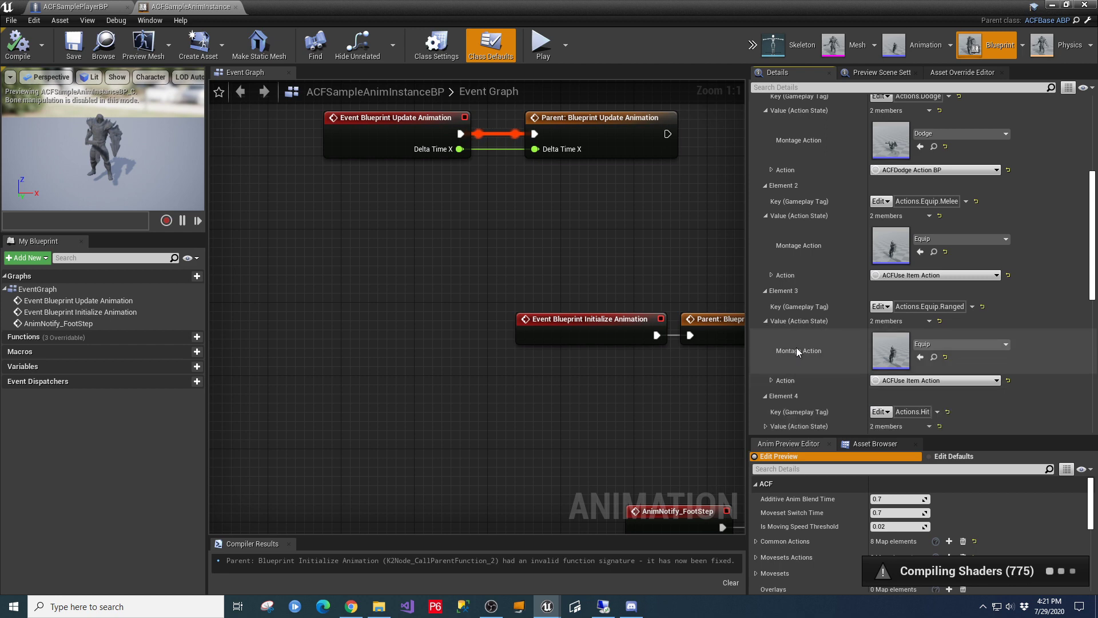
scroll(812, 341, down, 3)
click(765, 298)
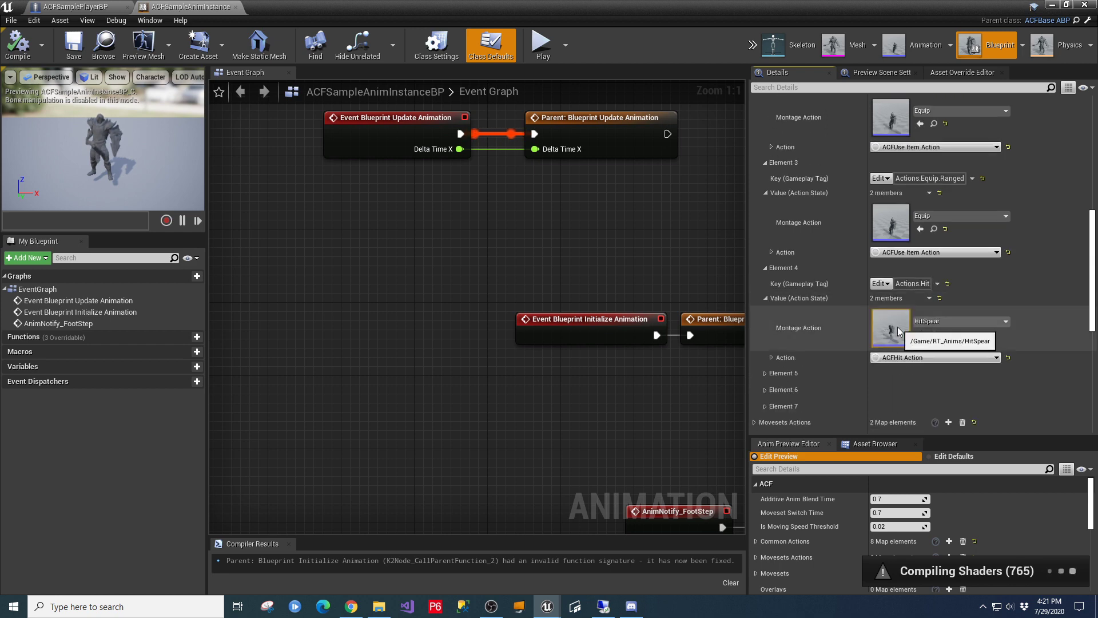
Step: Expand Elements 5, 6 and 7 of Common Actions to check the montages assigned to their action states
click(765, 372)
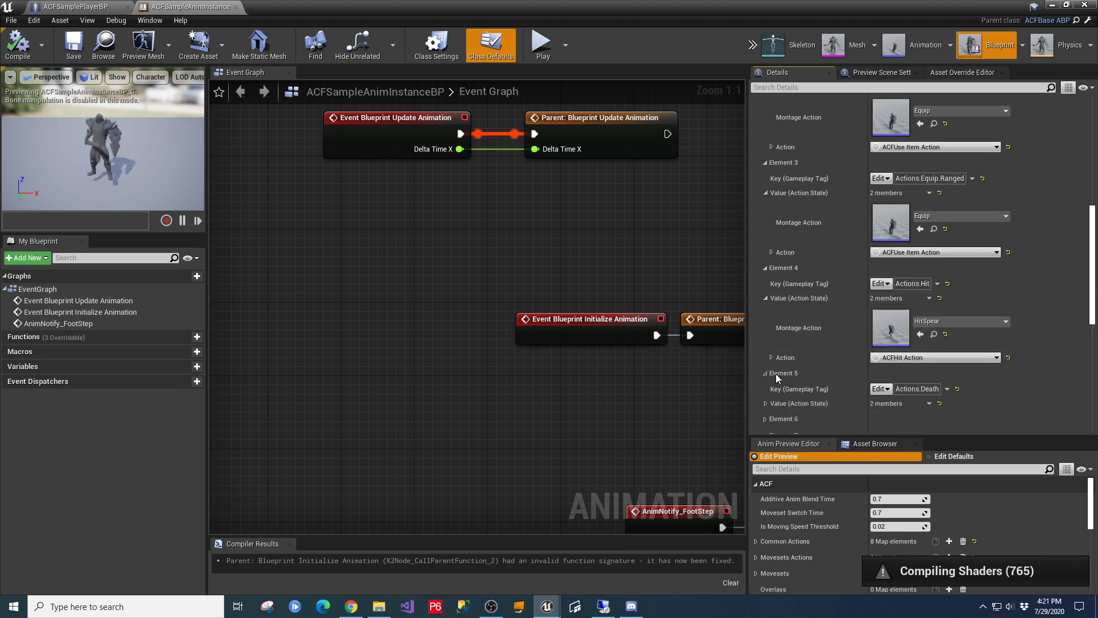
scroll(801, 349, down, 3)
click(769, 278)
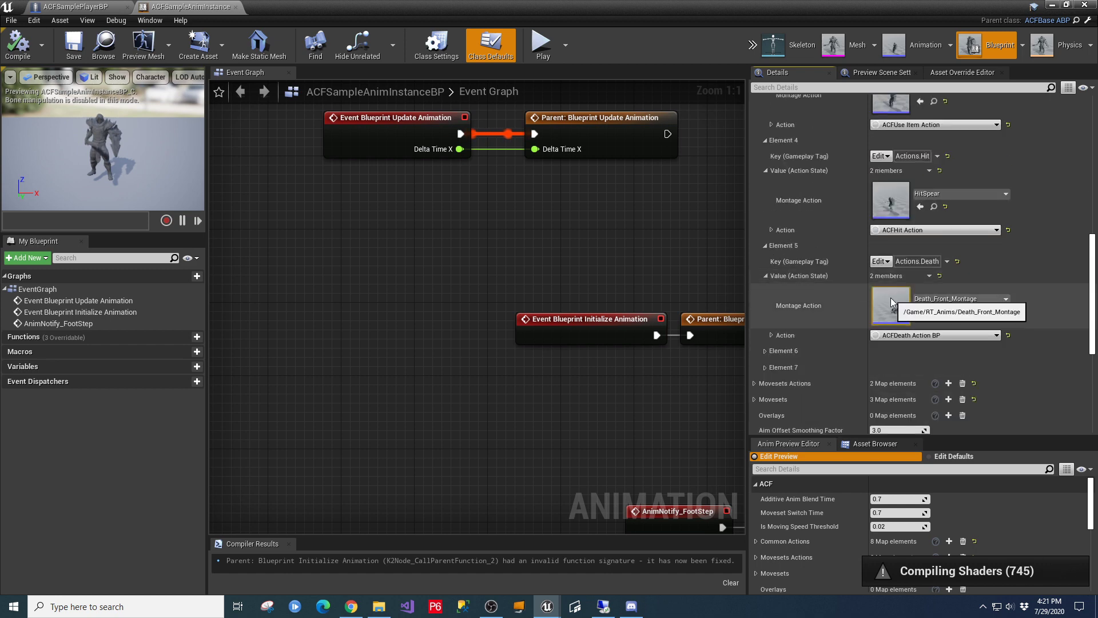
click(768, 351)
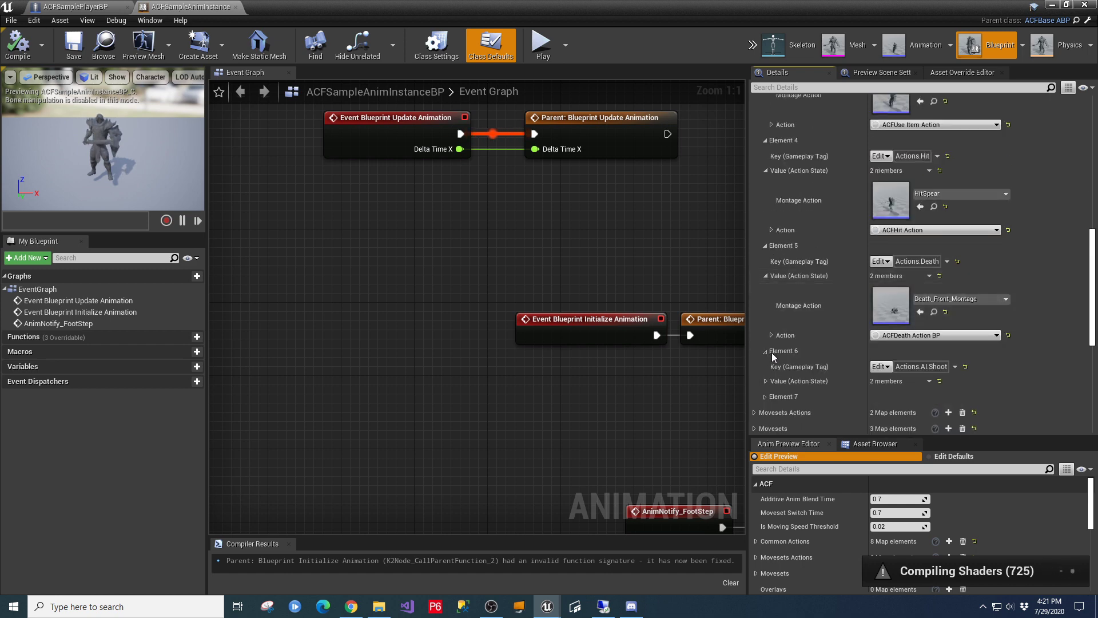
click(766, 381)
scroll(812, 372, down, 3)
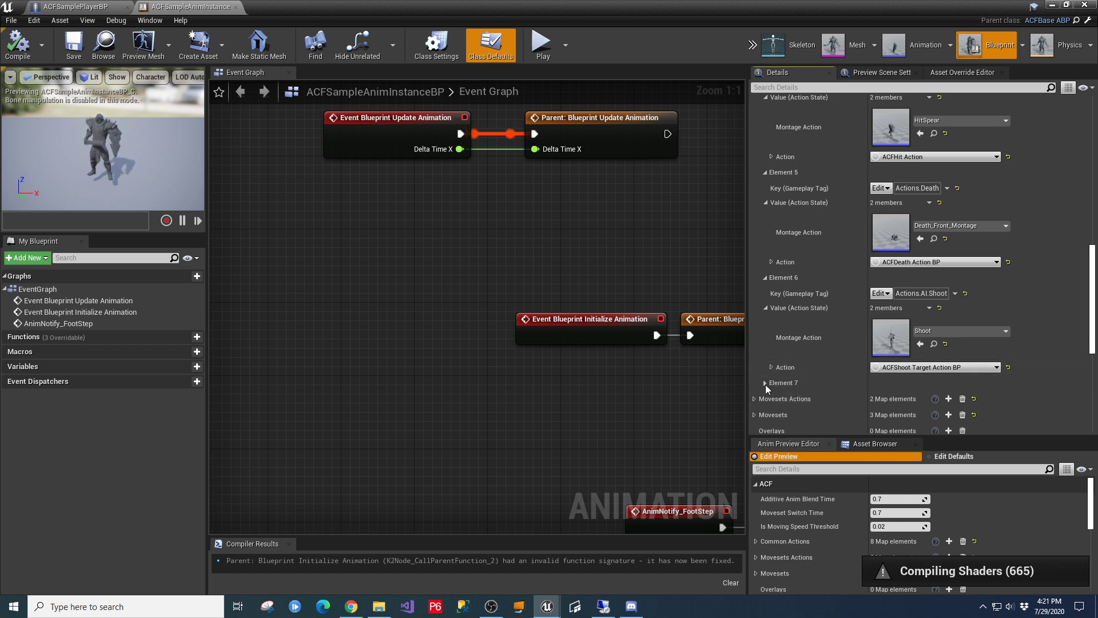
click(765, 383)
scroll(817, 404, down, 3)
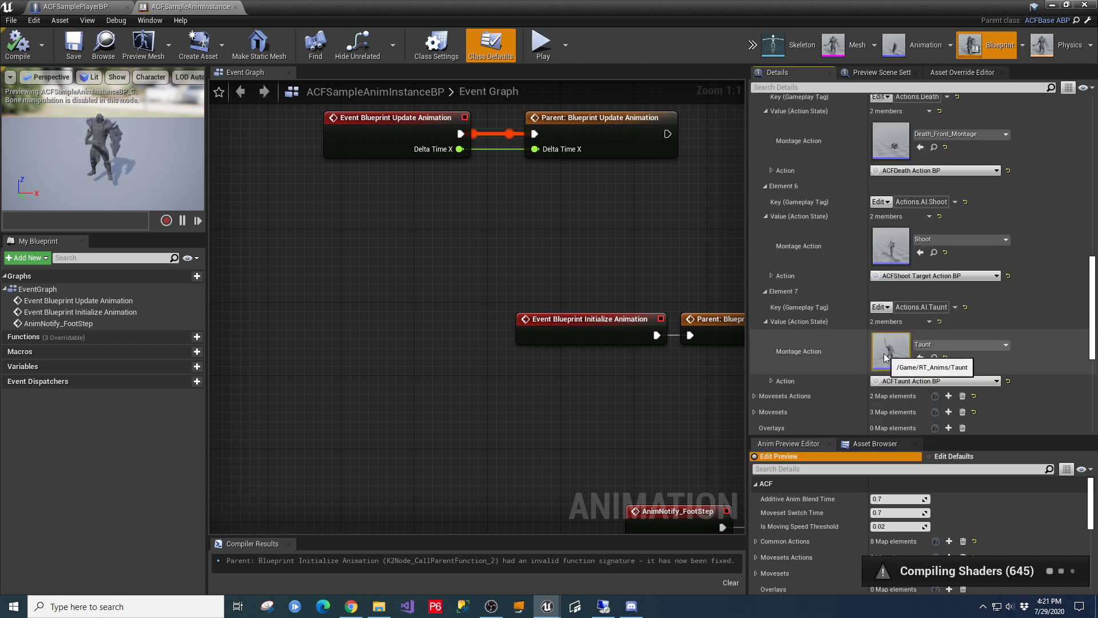
Step: Expand Movesets Actions and its Element 0 down to the Actions map of the SingleHandSword moveset
scroll(811, 379, down, 4)
click(754, 268)
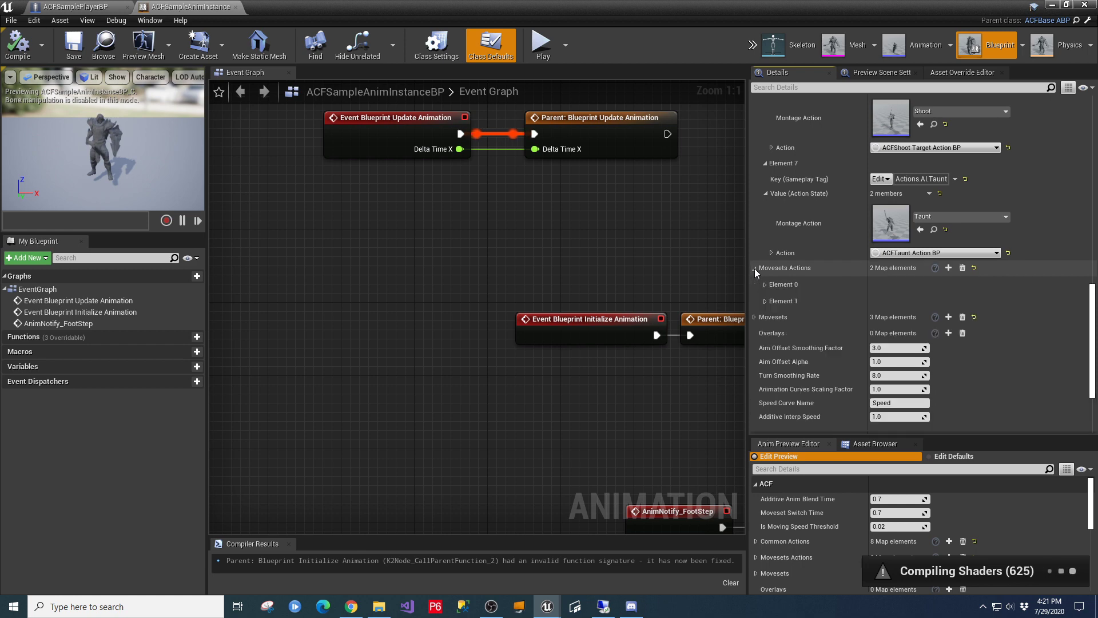
click(765, 284)
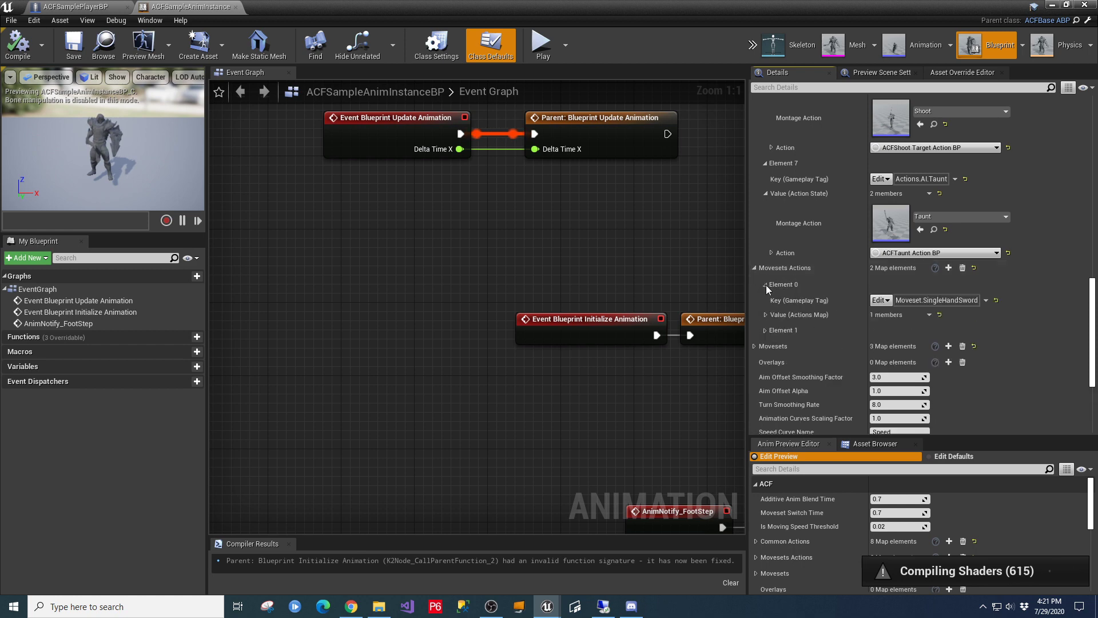
click(765, 315)
click(771, 330)
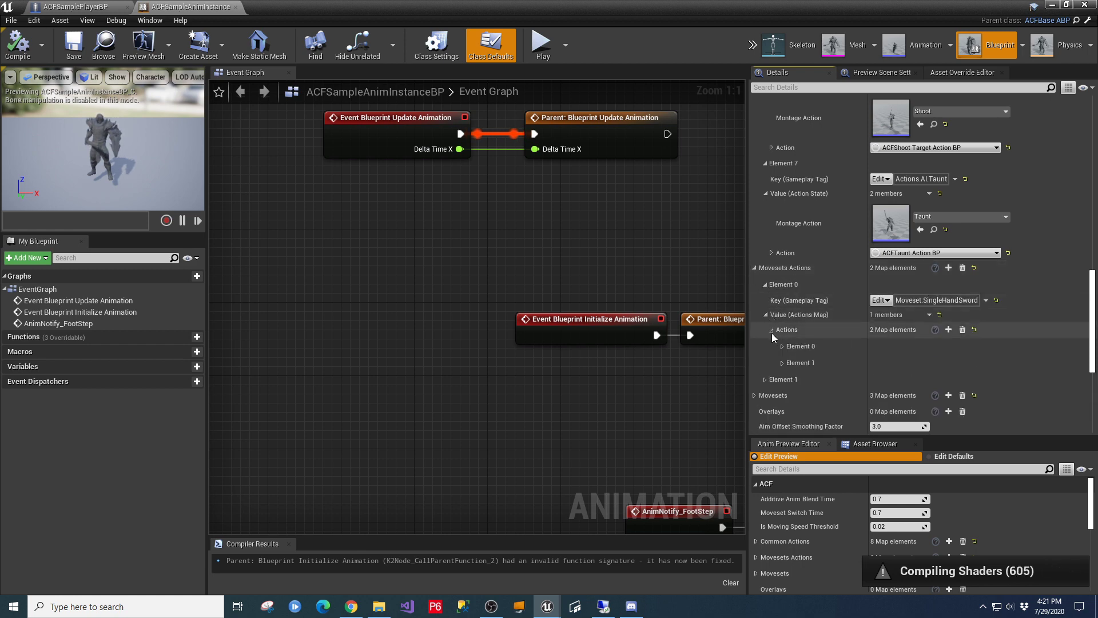
Step: Expand the sword moveset's Attack action and preview its SwordAttack montage on Greystone, closing the montage again
click(782, 346)
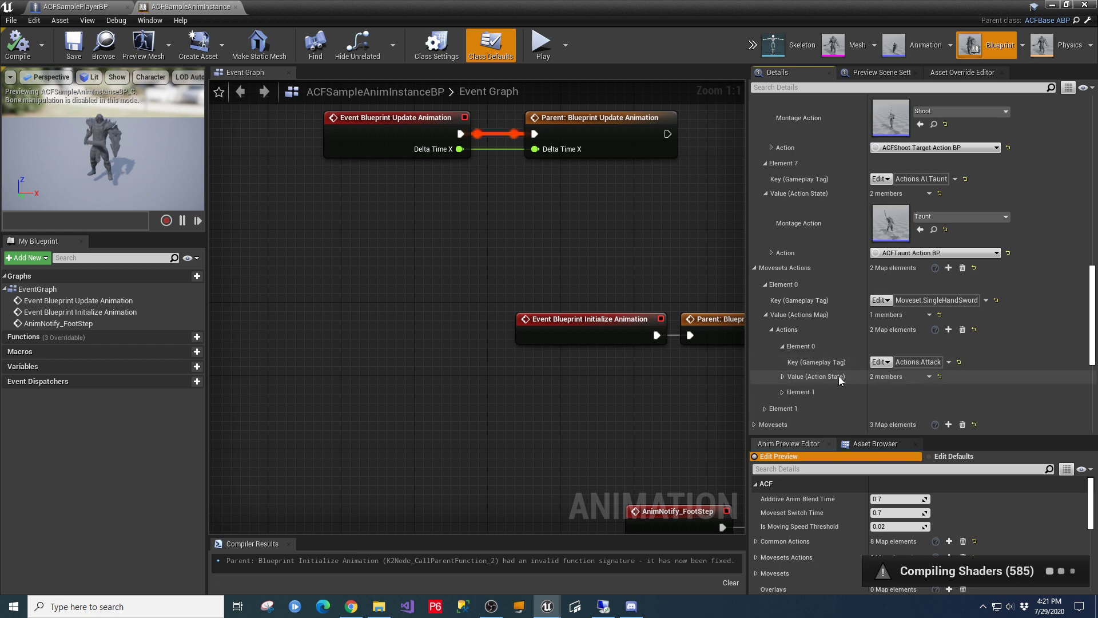
click(783, 376)
scroll(797, 369, down, 3)
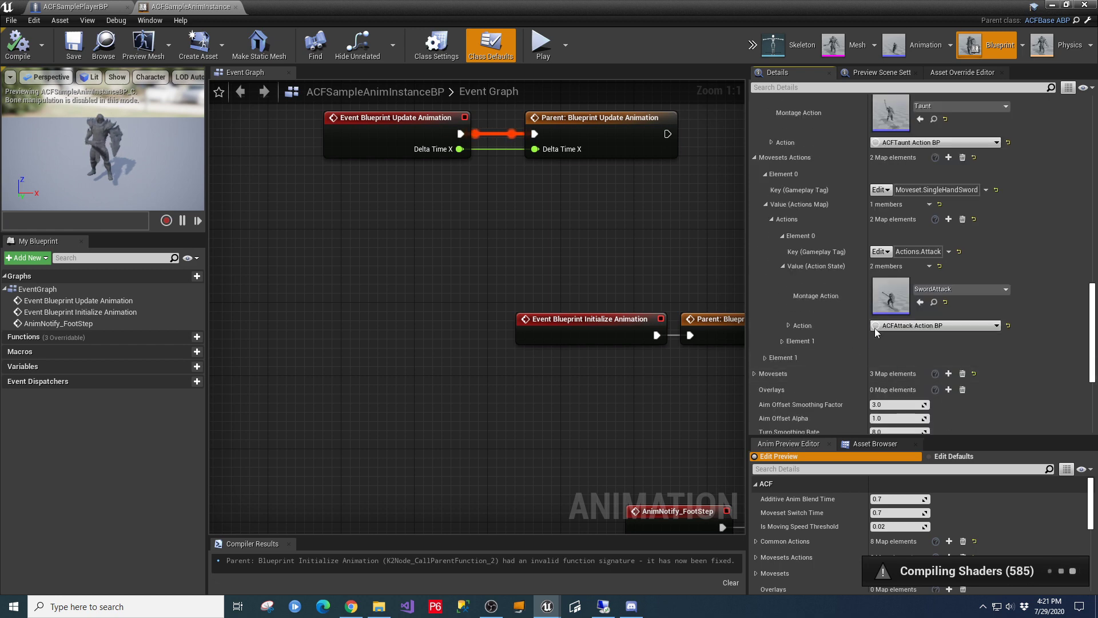
double_click(884, 294)
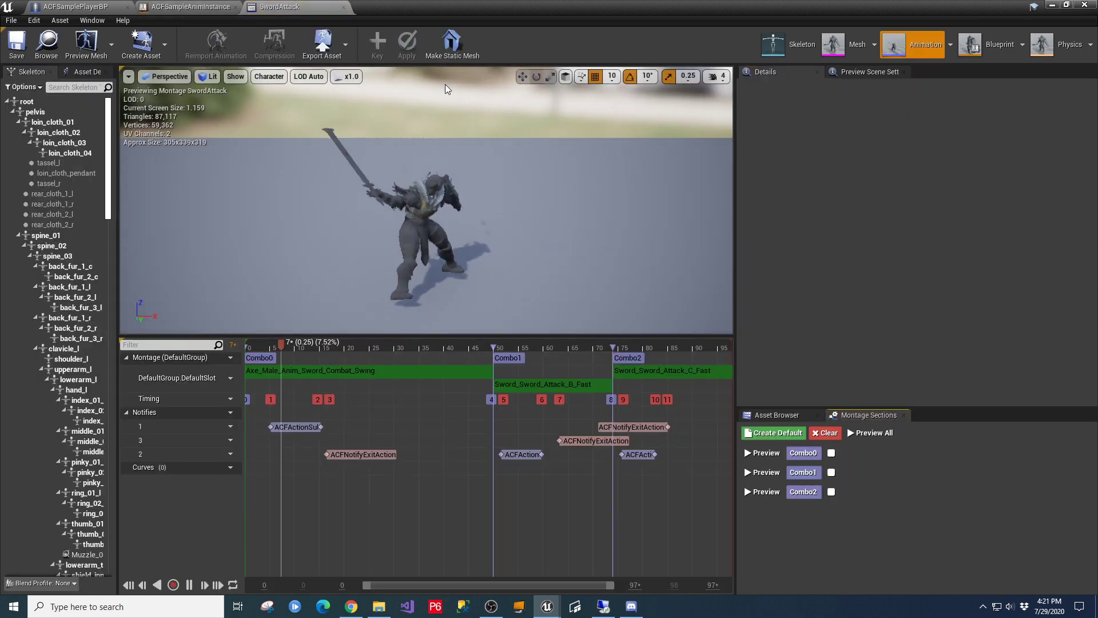
click(343, 7)
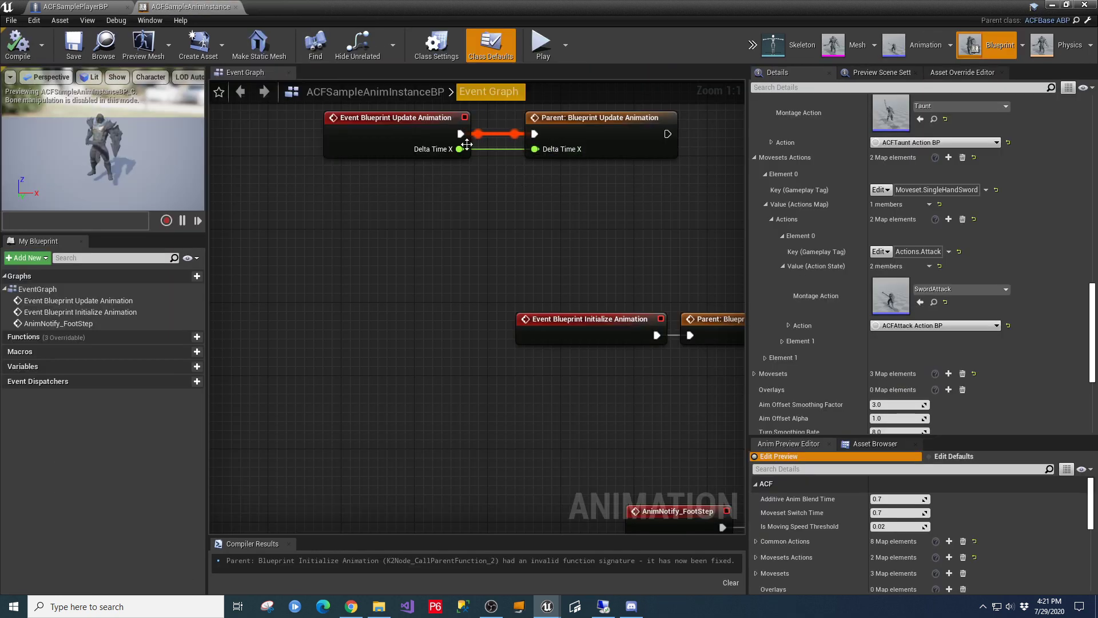
Step: Check the sword moveset's second action key, and expand Element 1 of Movesets Actions down to the Bow moveset's Shoot montage
click(783, 342)
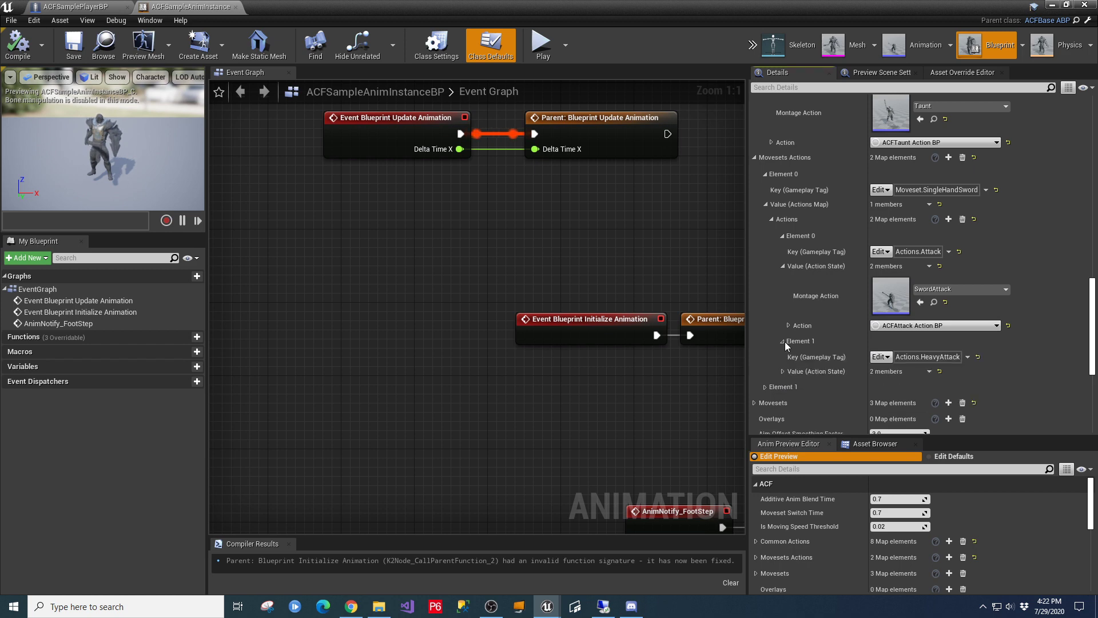
click(783, 341)
click(766, 357)
scroll(817, 343, down, 3)
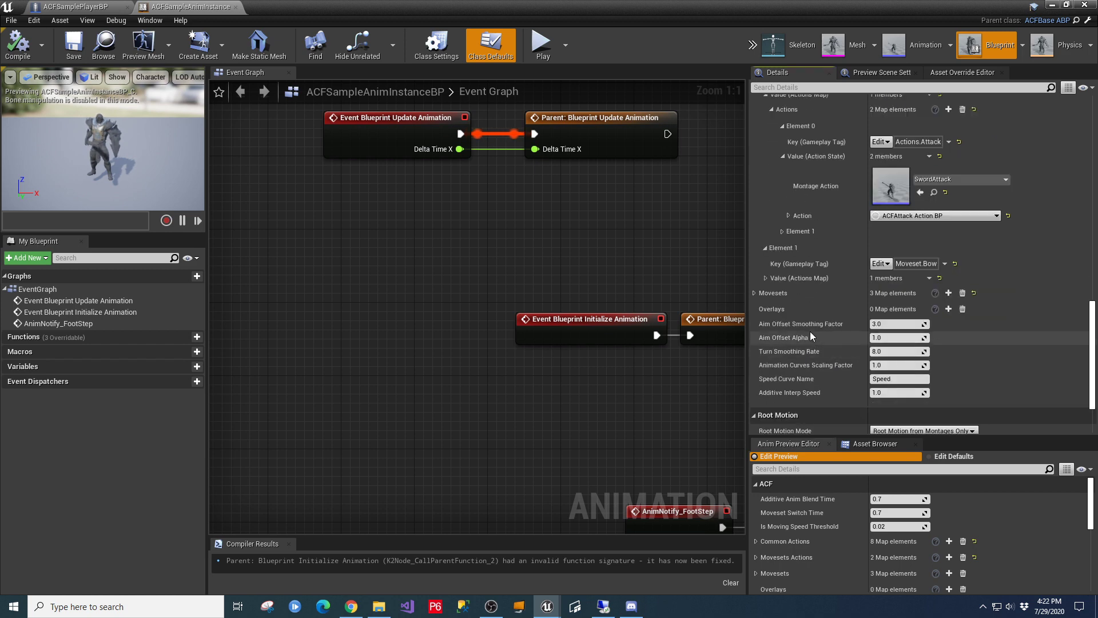
click(766, 279)
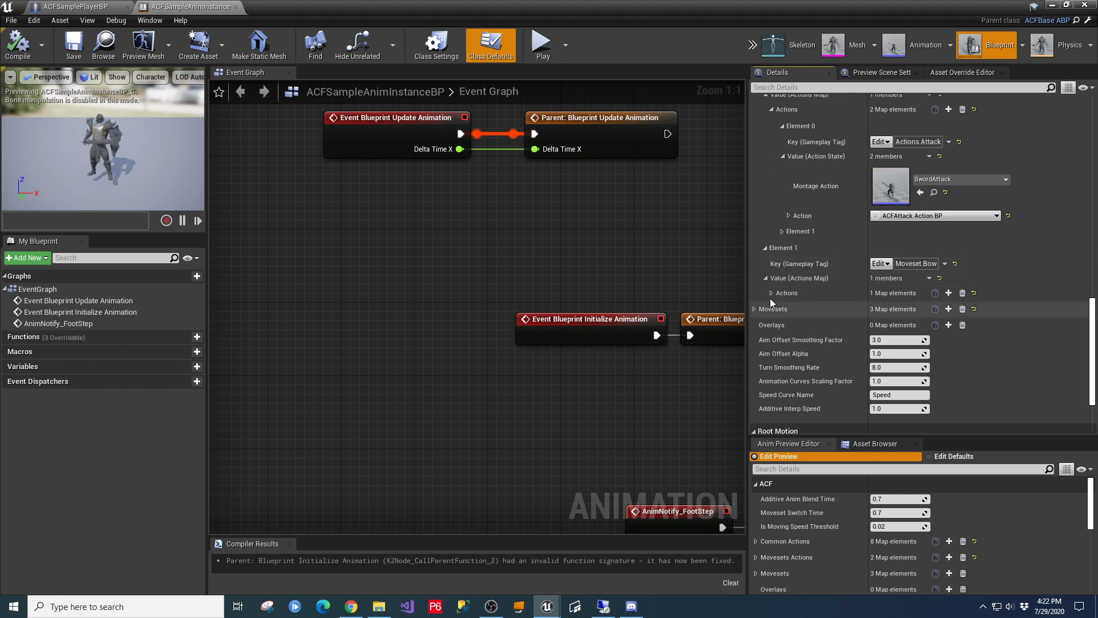
click(771, 293)
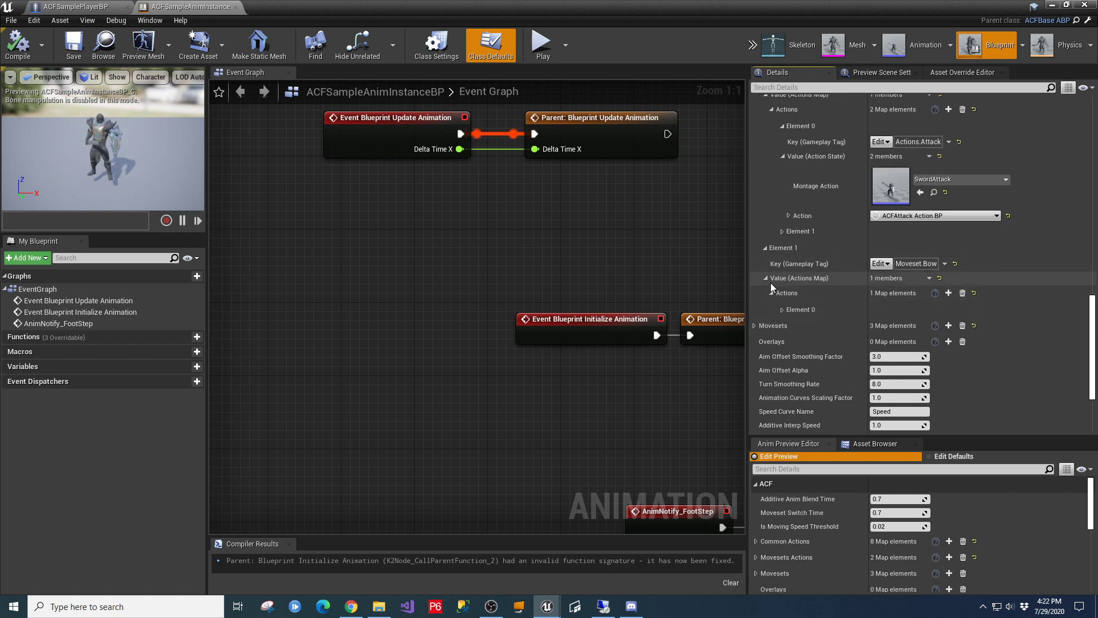
click(783, 309)
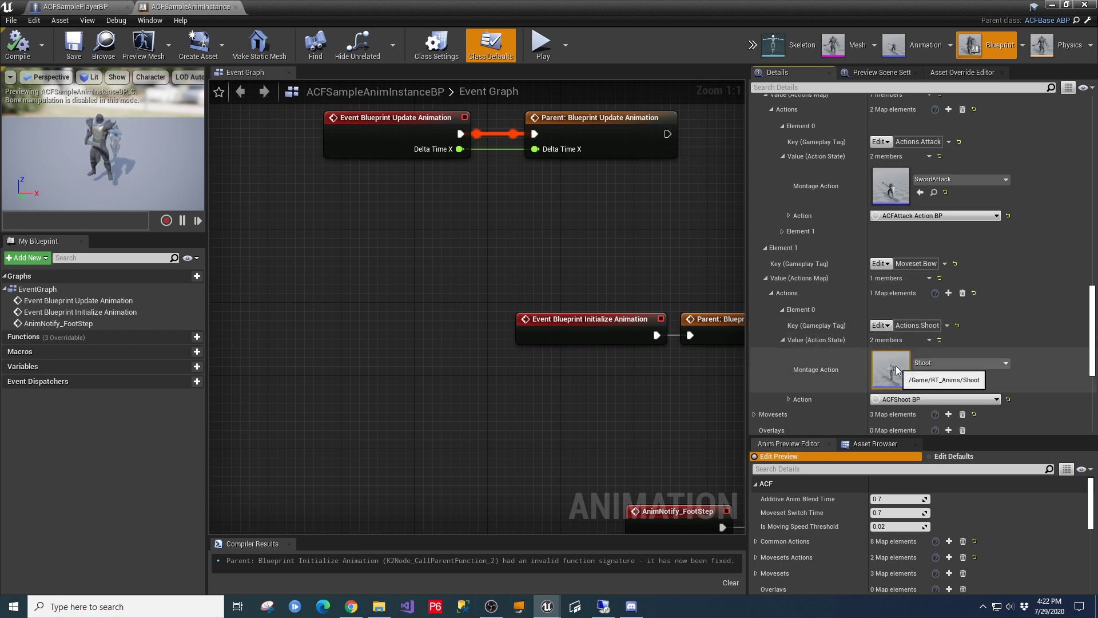
Step: Expand Movesets and the value of its Element 0 to check the default moveset's movement, idle, aim offset and jump assets
scroll(857, 369, down, 3)
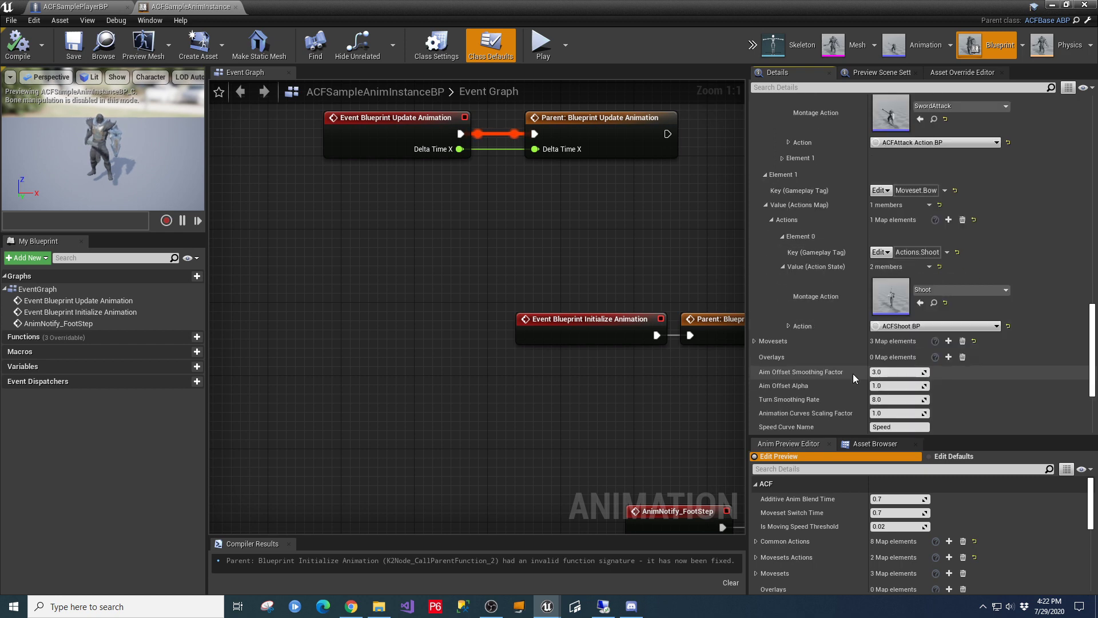
click(753, 340)
scroll(821, 348, down, 3)
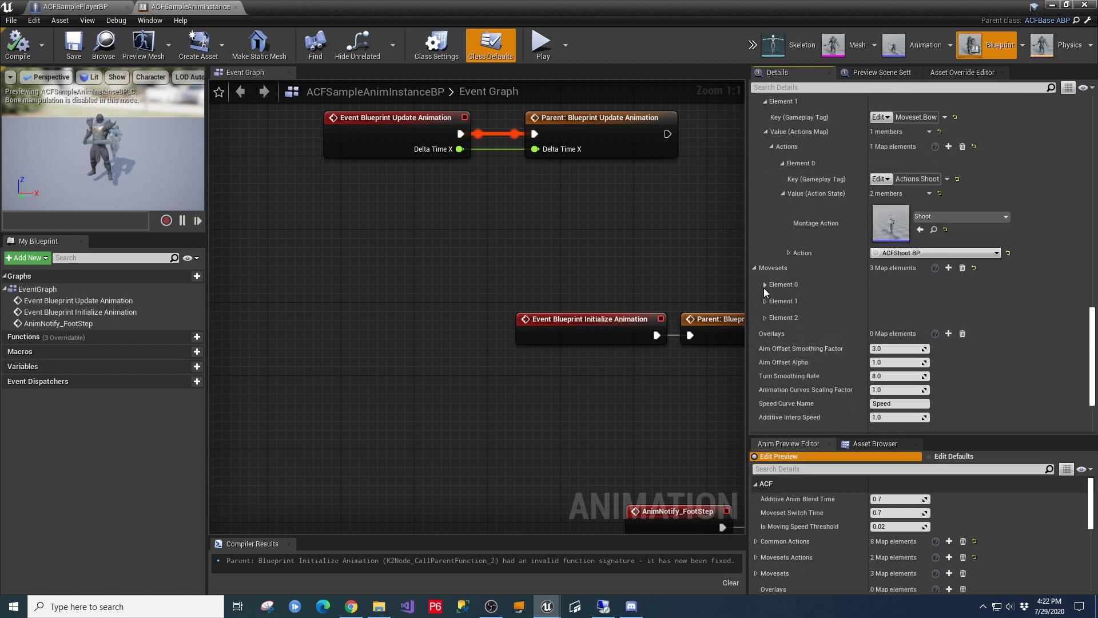
click(765, 284)
click(765, 314)
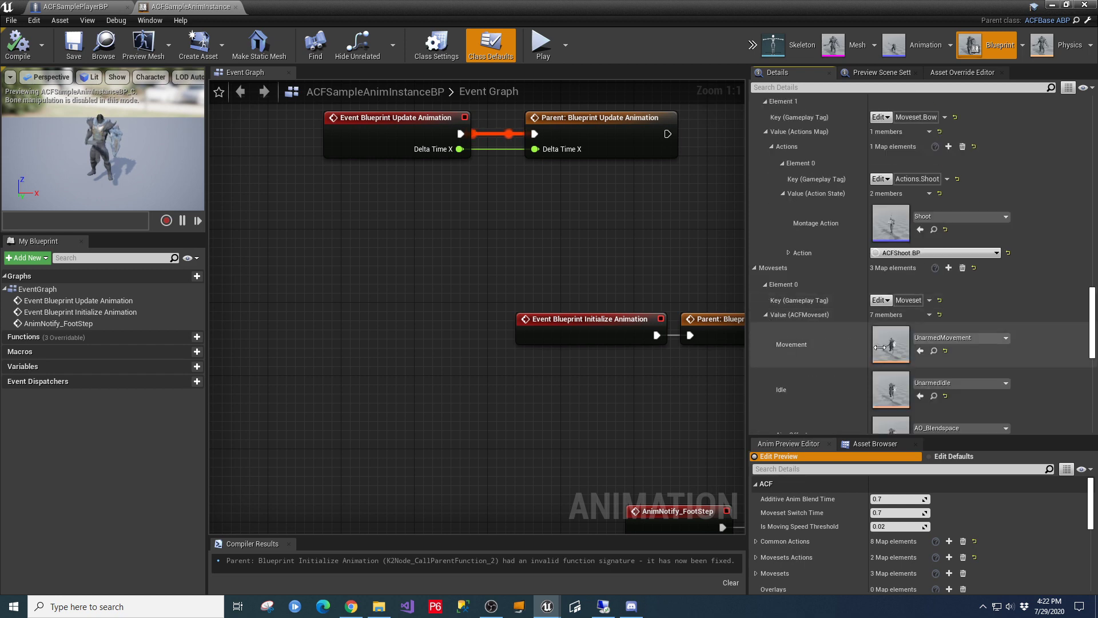
scroll(843, 353, down, 3)
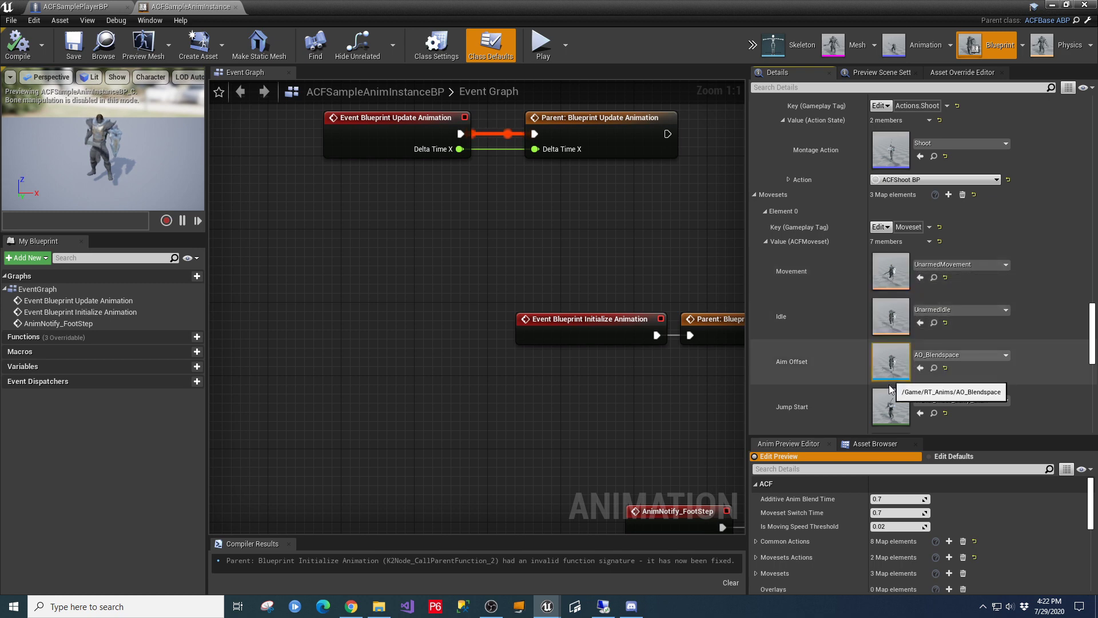
scroll(801, 366, down, 4)
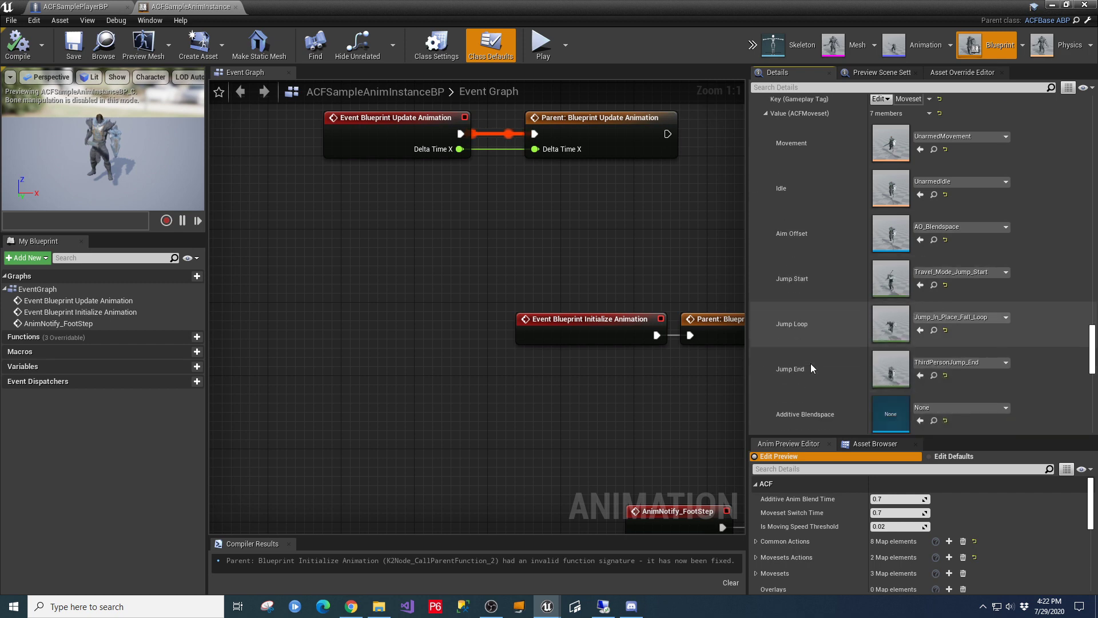
Step: Expand Elements 1 and 2 of Movesets and examine the animation assets assigned to the Bow moveset
scroll(810, 363, down, 3)
click(765, 354)
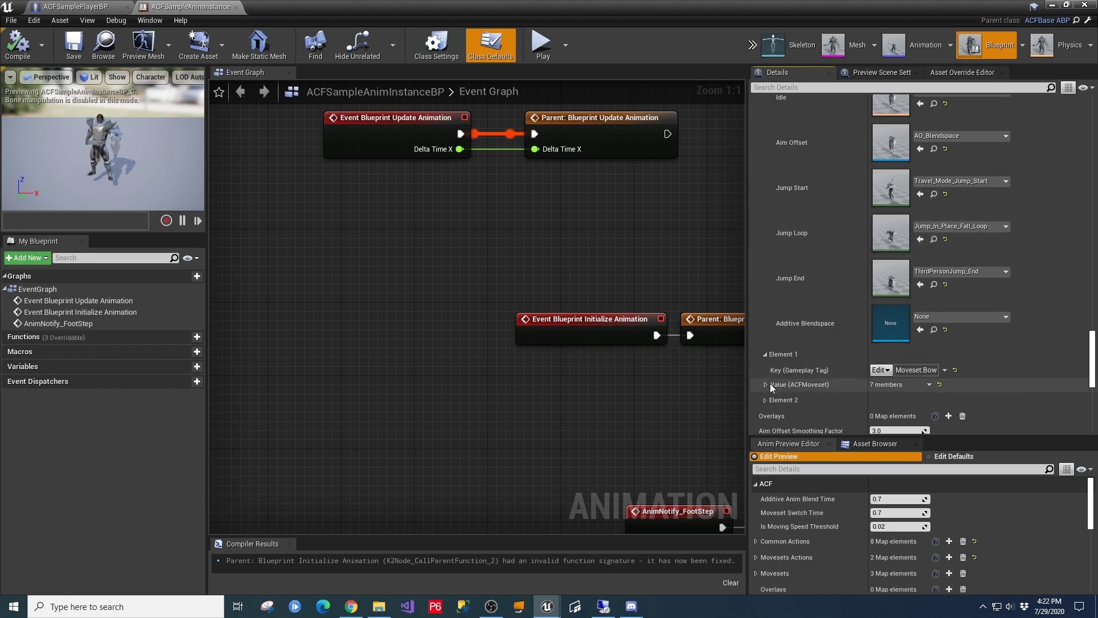
click(766, 400)
scroll(792, 357, down, 3)
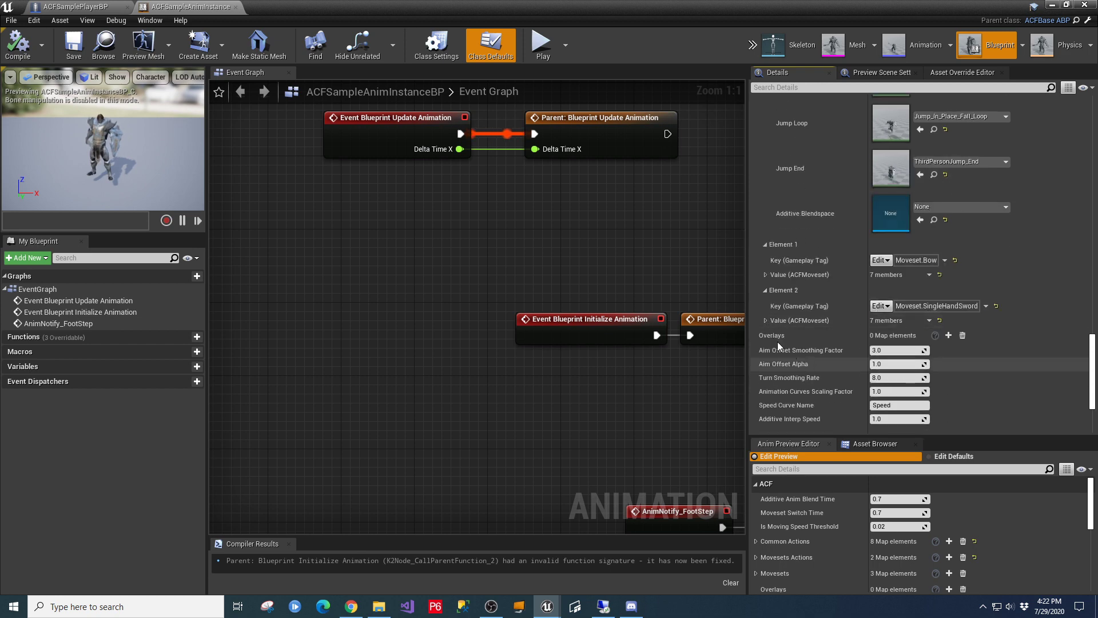
click(766, 275)
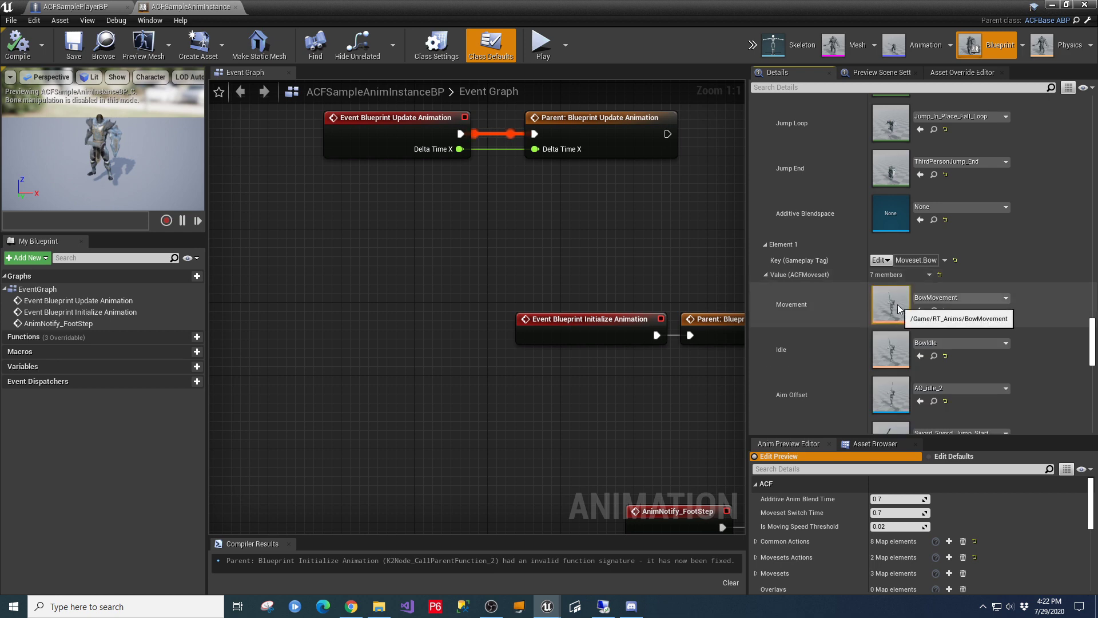
scroll(901, 366, down, 3)
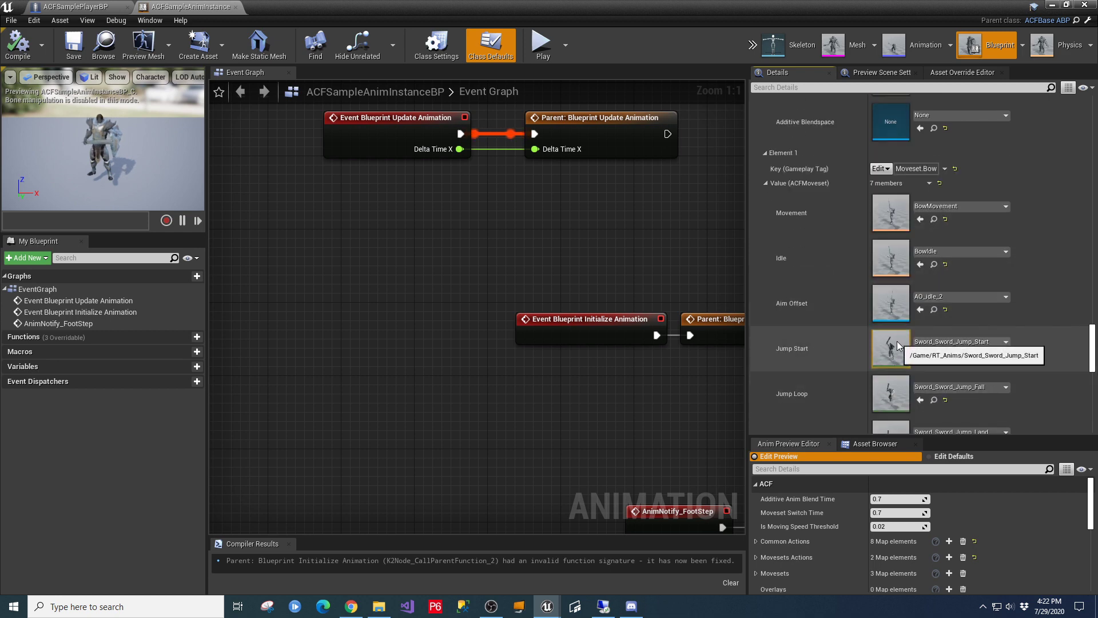
scroll(891, 394, down, 1)
scroll(890, 392, down, 3)
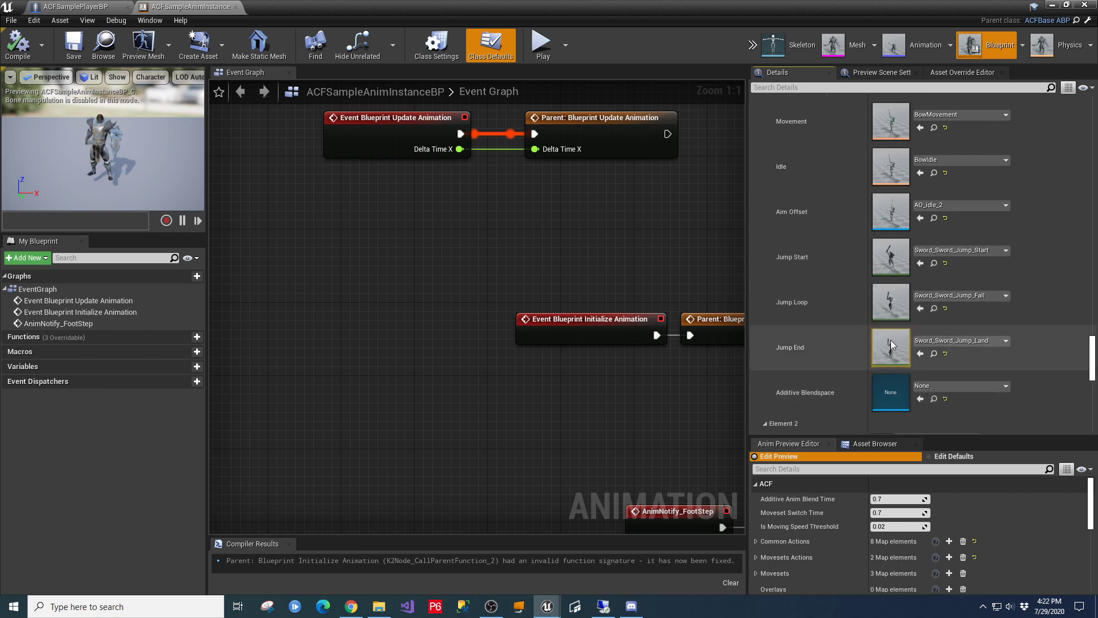
scroll(840, 343, down, 3)
Step: Expand the value of Element 2 in Movesets to examine the animation assets assigned to the SingleHandSword moveset
scroll(792, 329, down, 1)
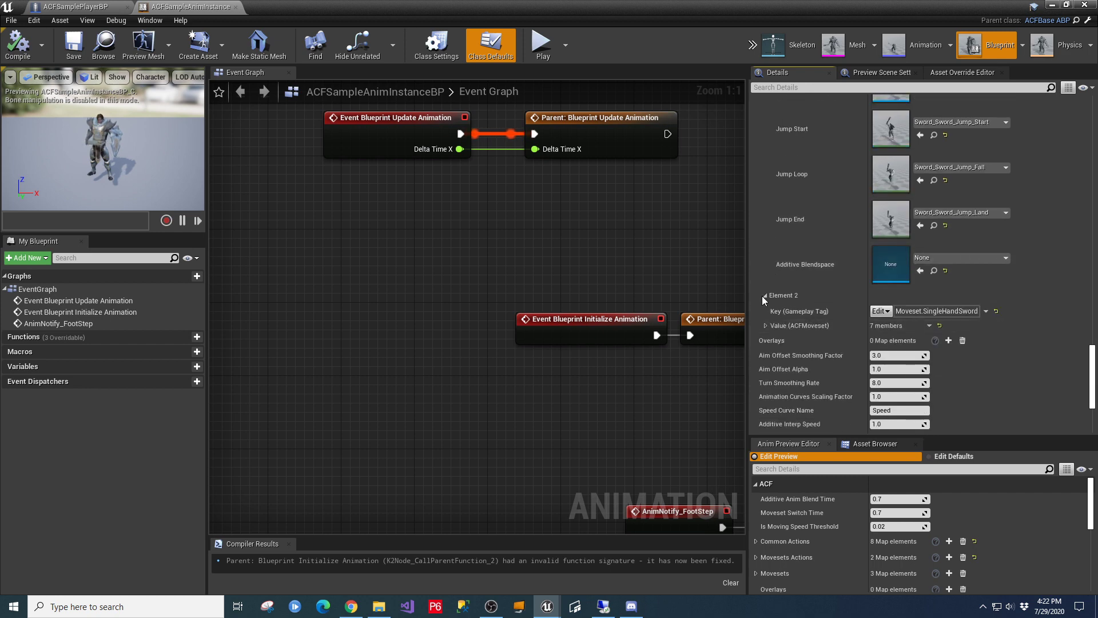
click(765, 325)
scroll(883, 318, down, 3)
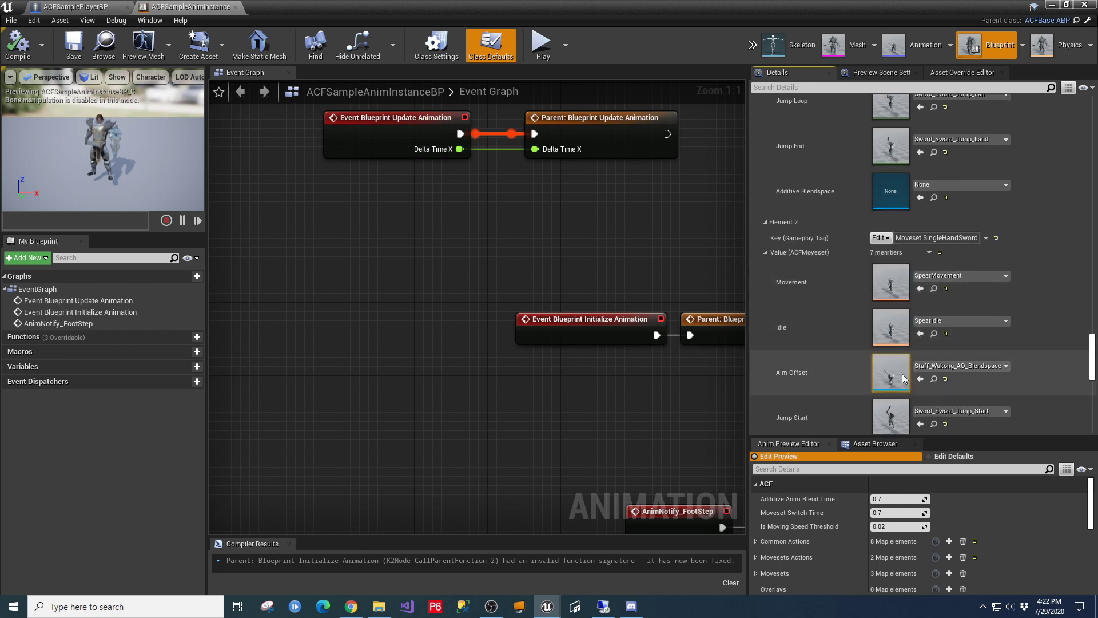
scroll(842, 364, down, 3)
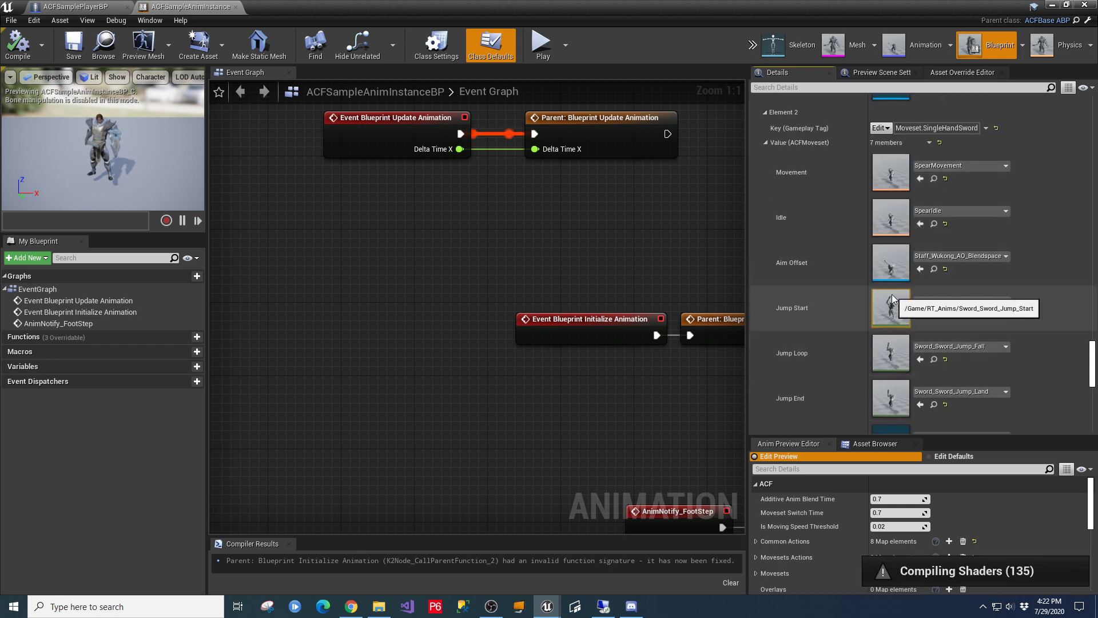
scroll(846, 376, down, 3)
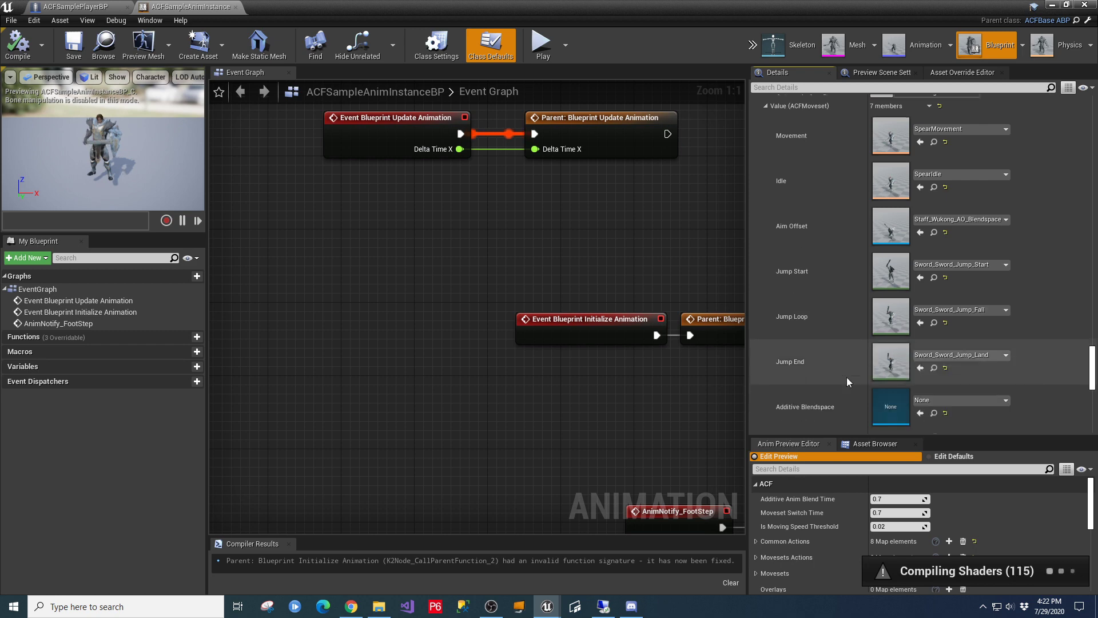
Step: Check the rest of the spear moveset's assets, compile the ACFSampleAnimInstanceBP animation blueprint and start a play session
scroll(829, 349, down, 4)
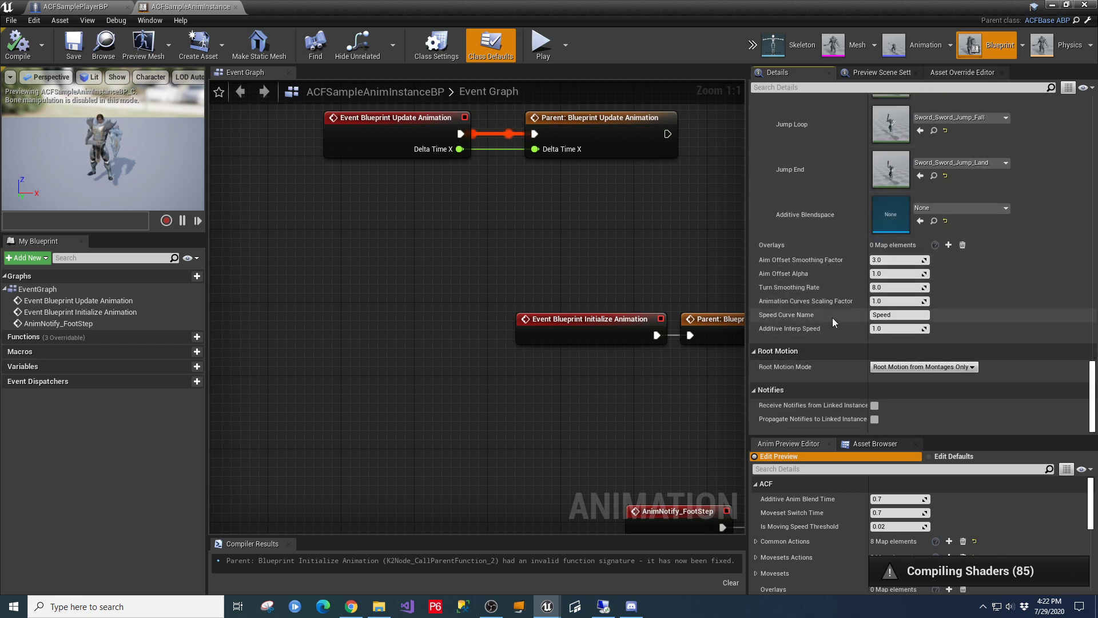
click(18, 43)
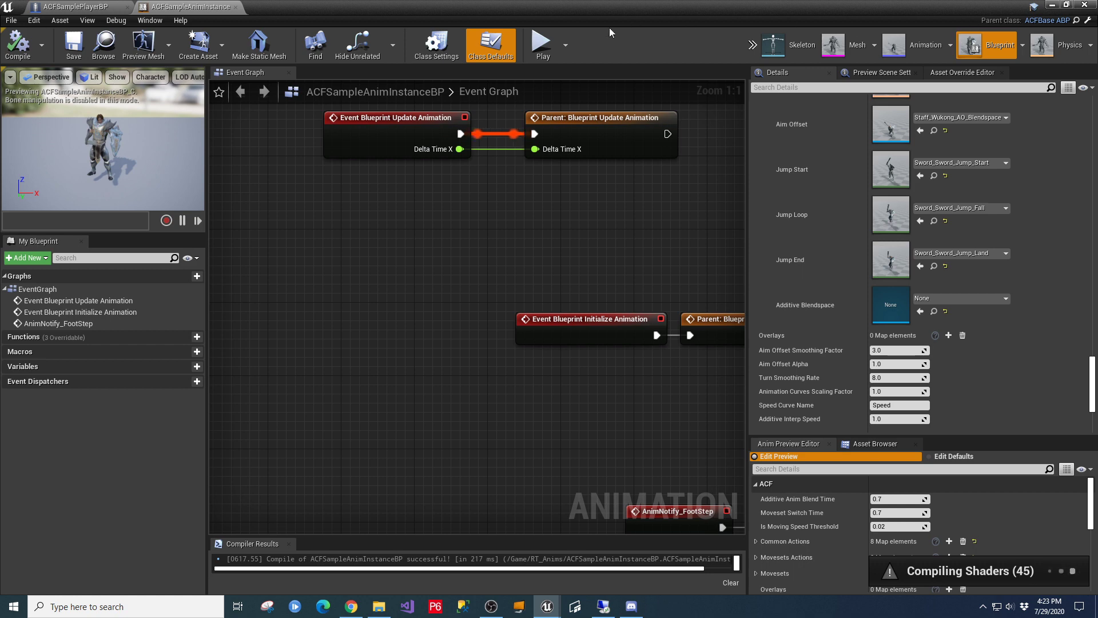
click(541, 43)
click(1054, 4)
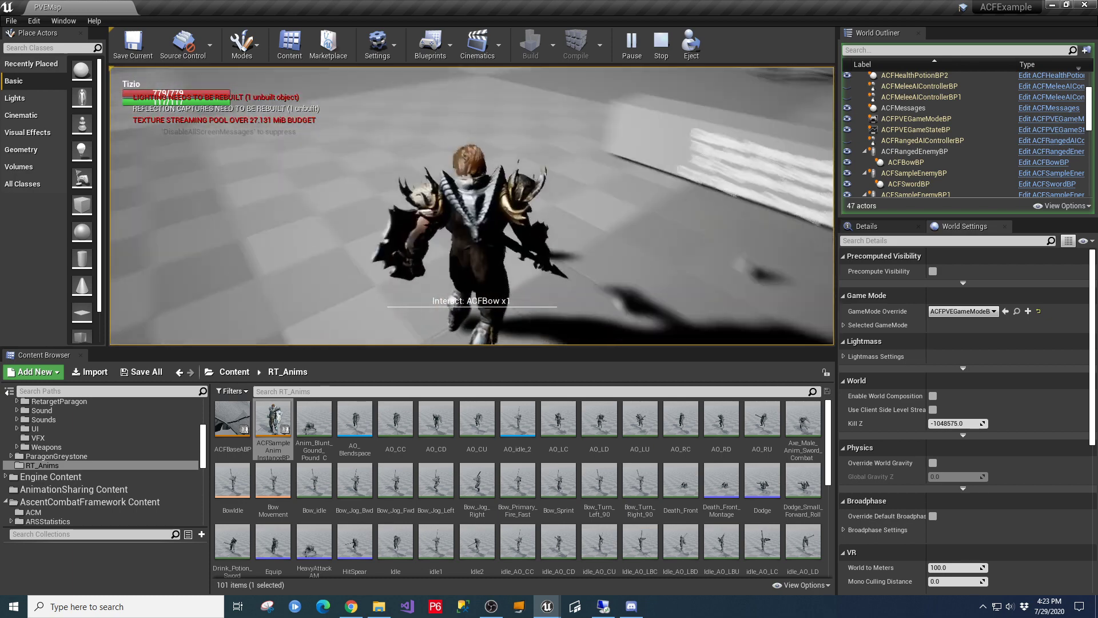
Step: Gather the bow, sword and health potions with Greystone, try an attack in the level, and end the play session
key(e)
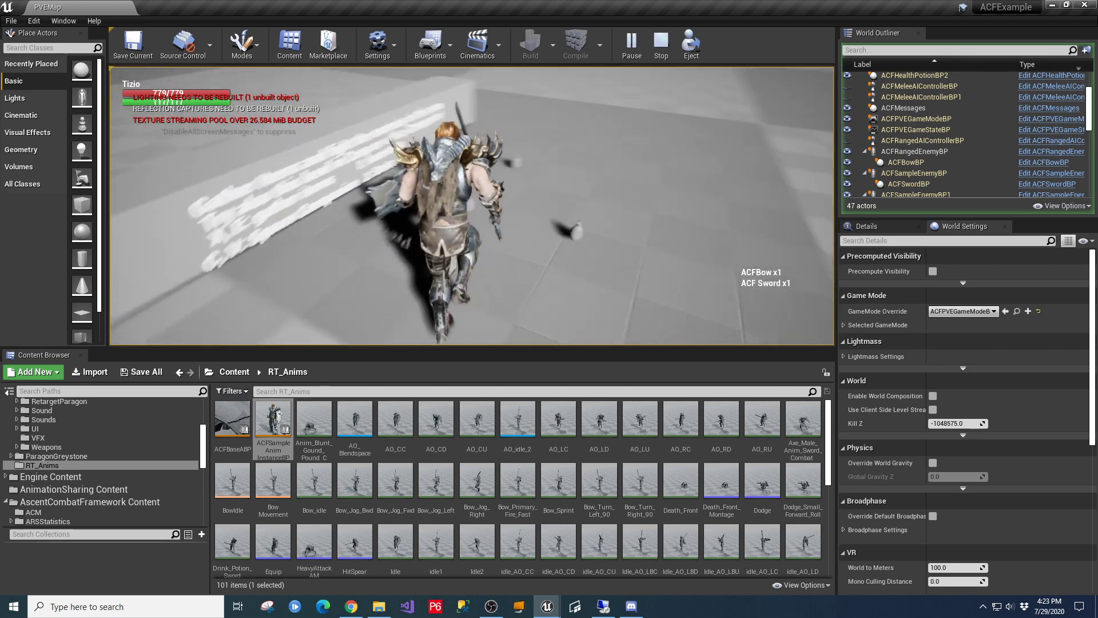
key(e)
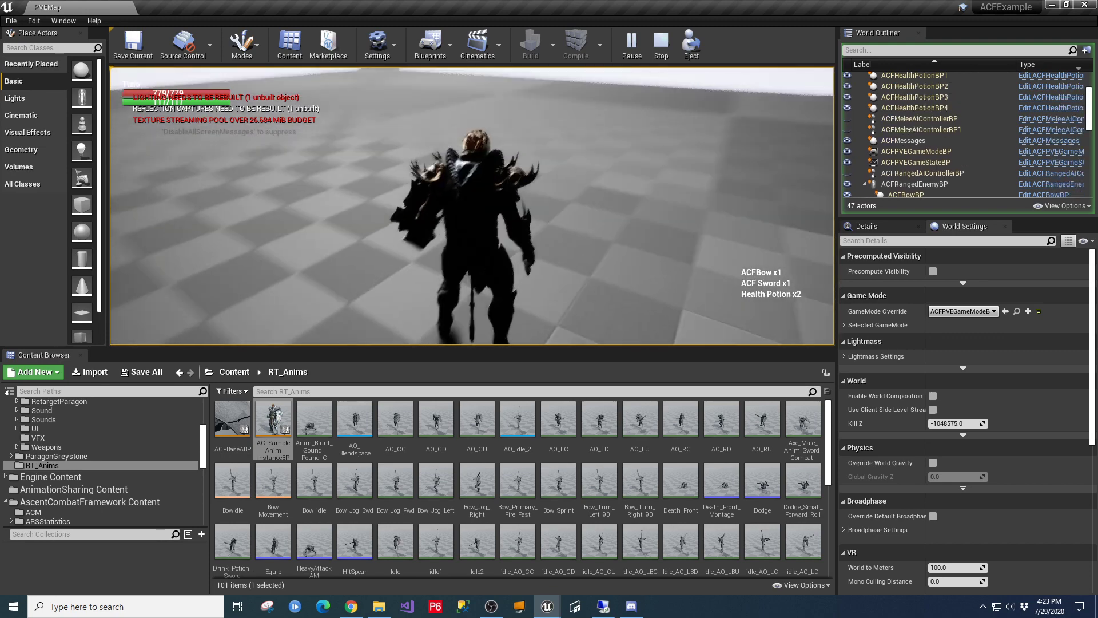
click(467, 181)
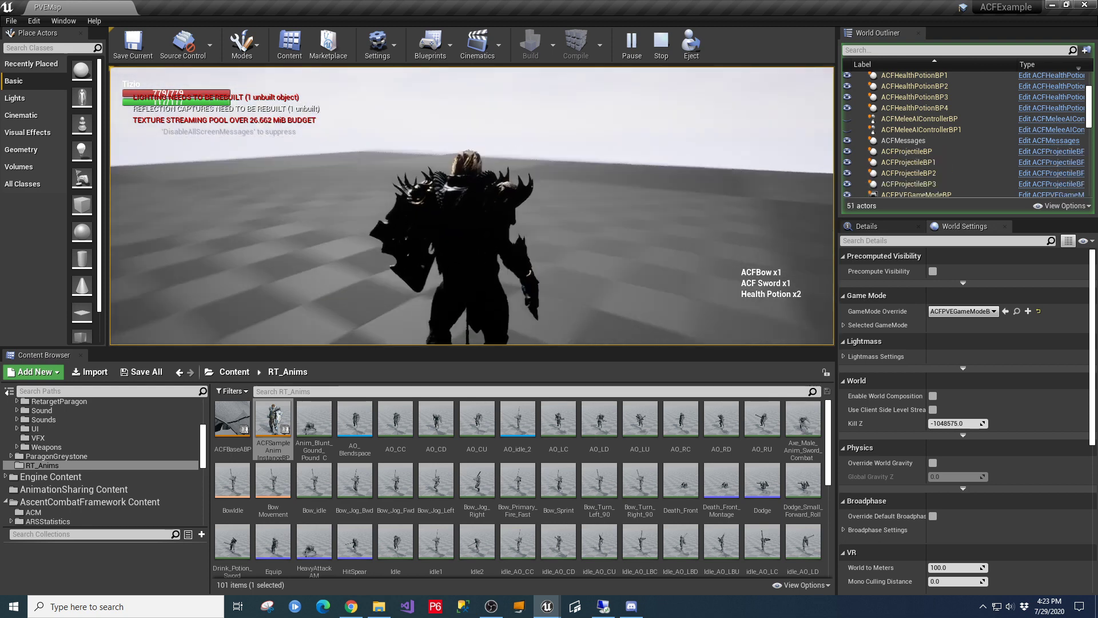
key(Escape)
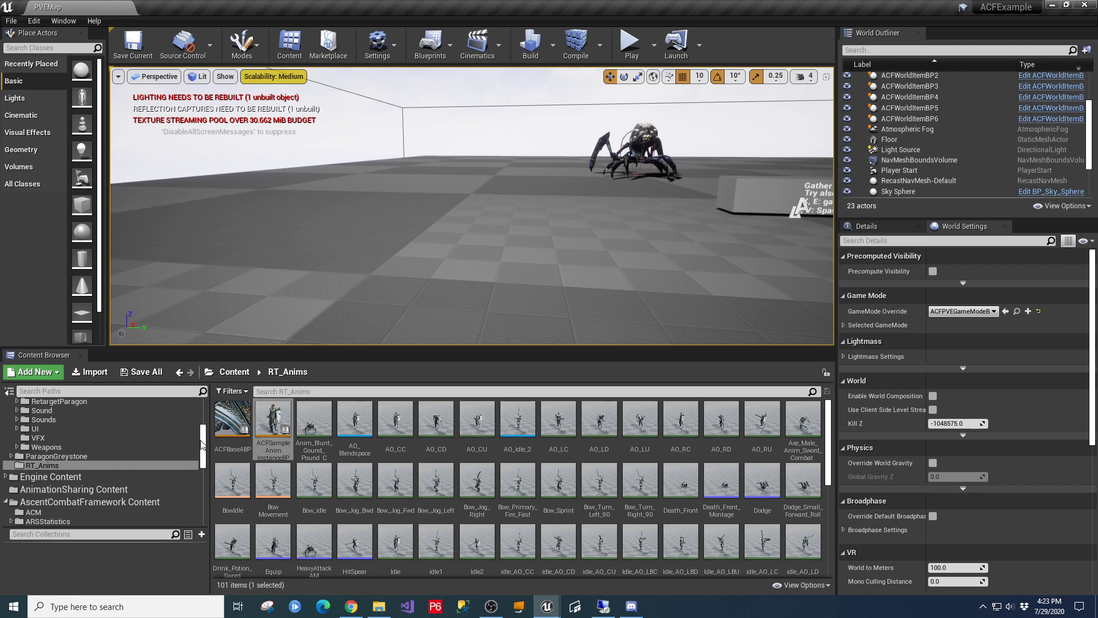
Step: Open UE4_Mannequin_Skeleton from the AscentCombatFramework Mannequin/Character/Mesh folder and show its skeleton tree
drag(201, 445, 201, 484)
click(50, 424)
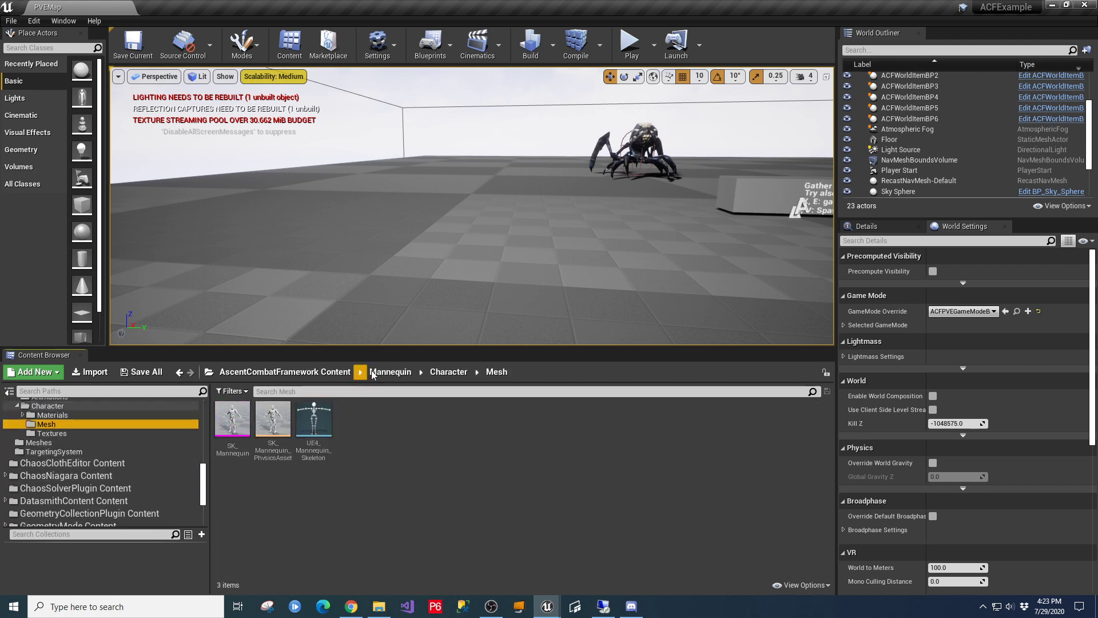
drag(380, 348, 372, 223)
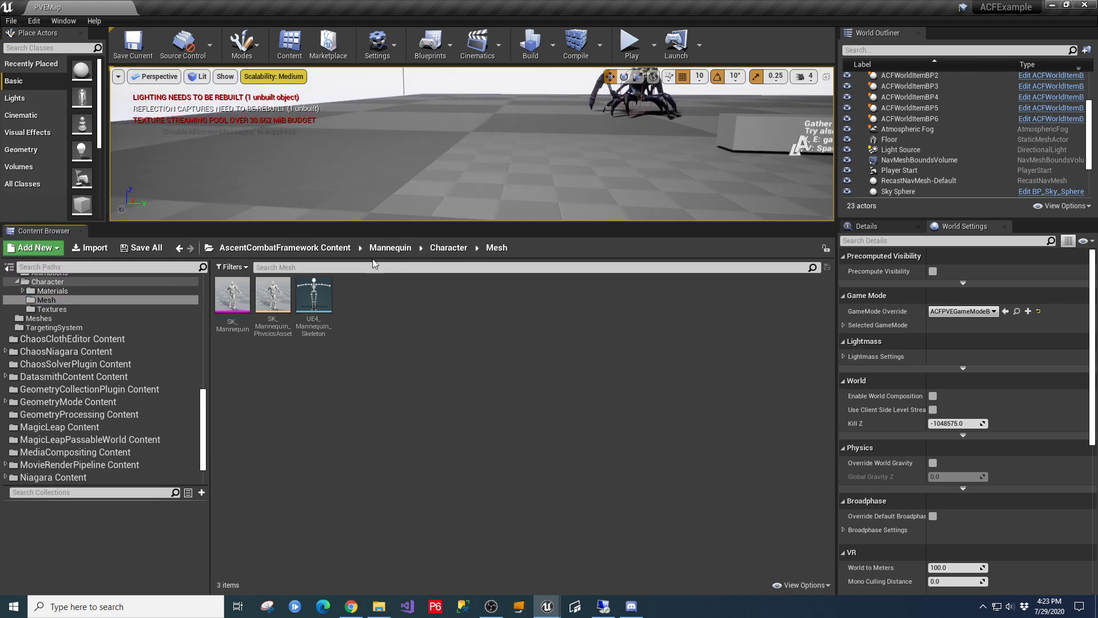
double_click(318, 300)
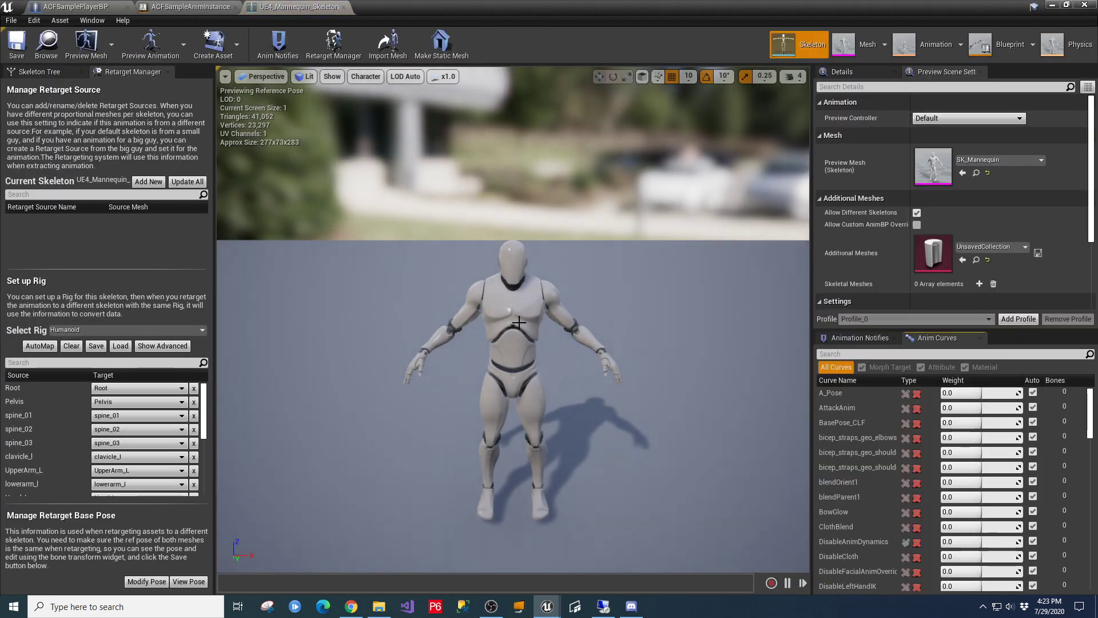
click(46, 72)
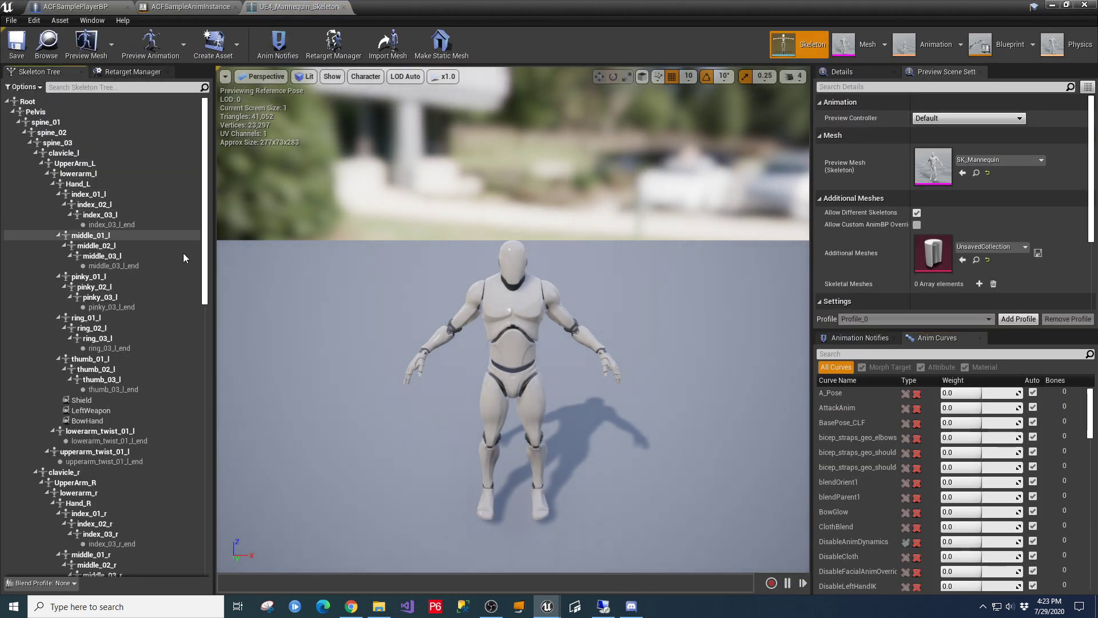
Step: Examine the Shield, LeftWeapon and BowHand sockets on the mannequin's left hand, including BowHand's socket parameters
click(95, 402)
click(101, 410)
click(92, 421)
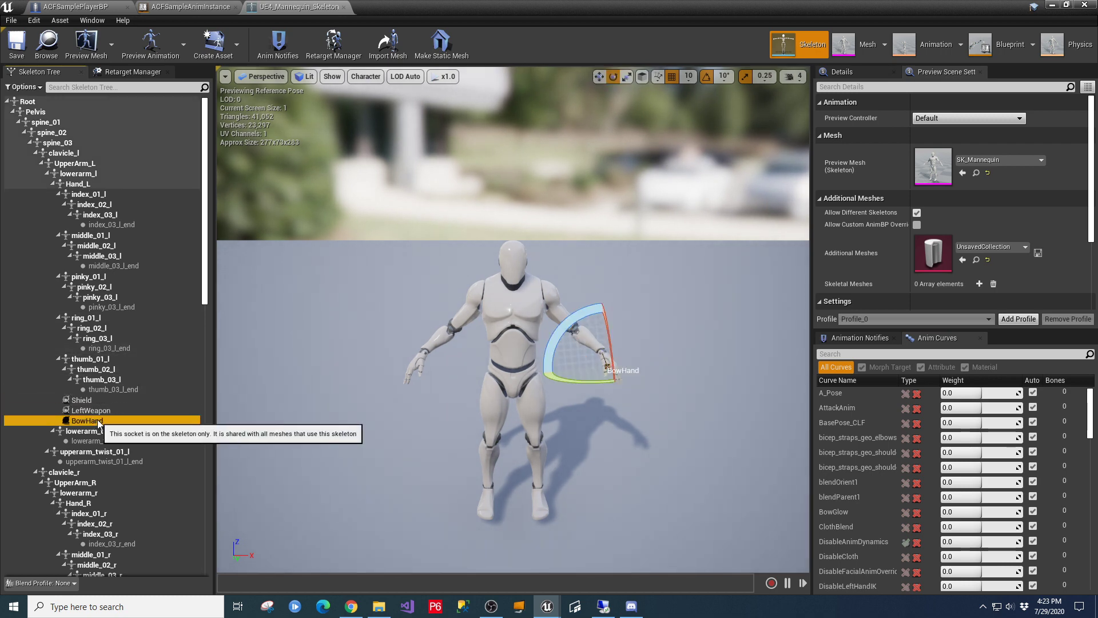
click(851, 72)
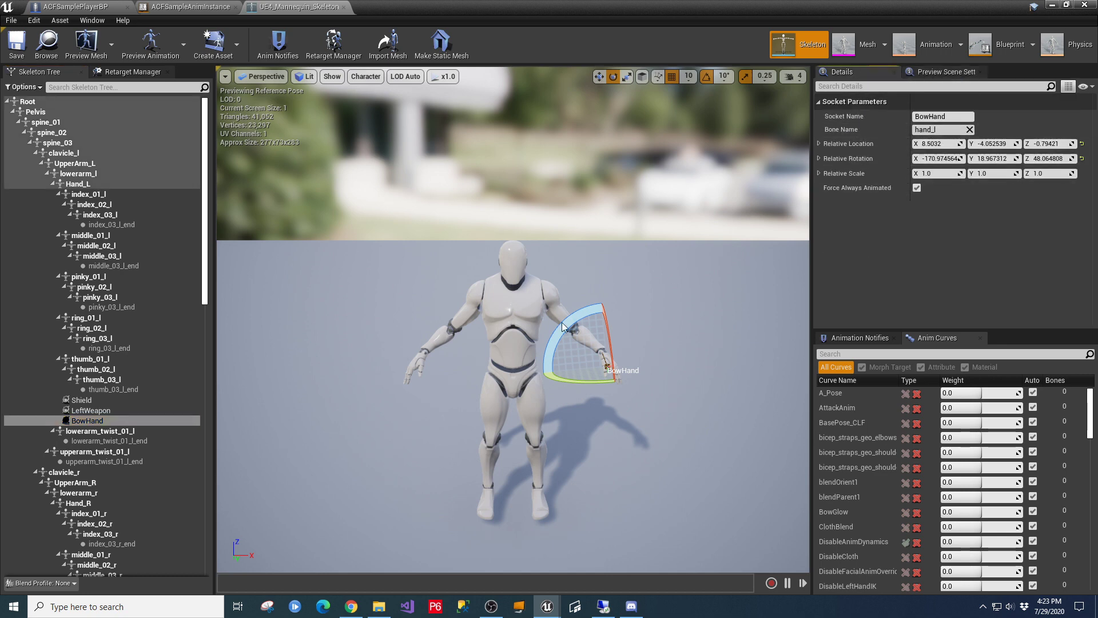
Step: Copy the Shield, LeftWeapon and BowHand sockets from the mannequin's Hand_L bone
click(82, 400)
shift+click(97, 420)
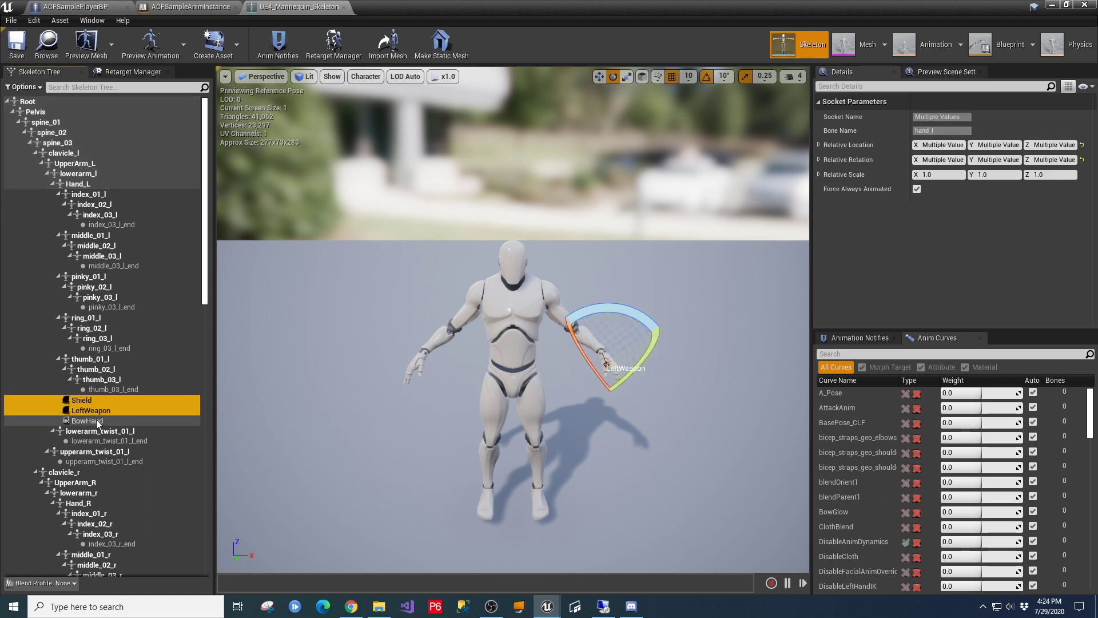
right_click(88, 409)
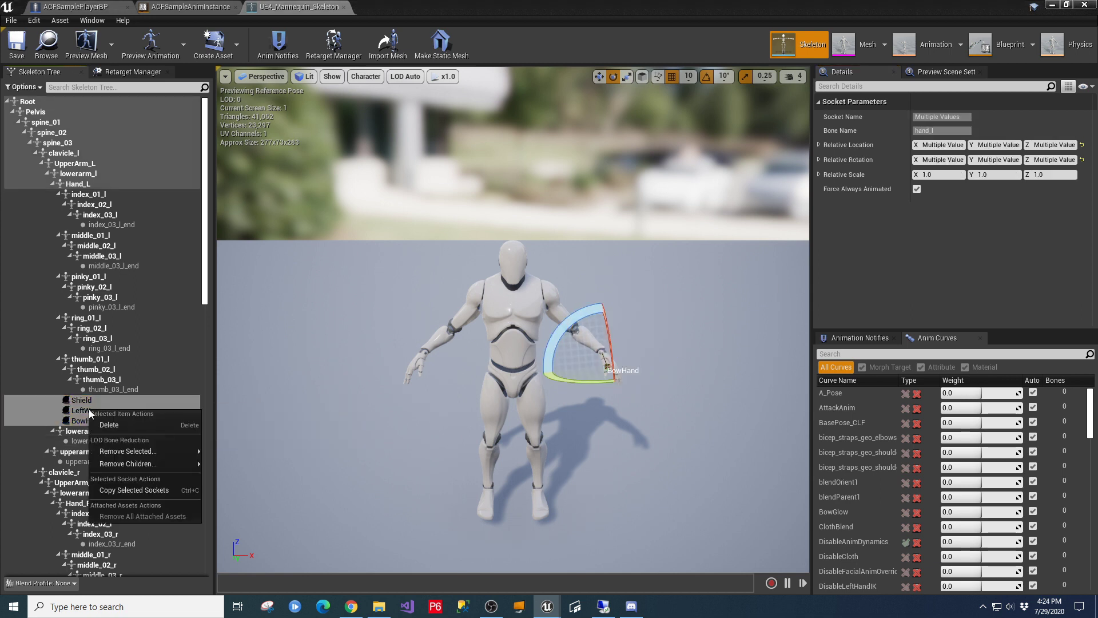
click(125, 490)
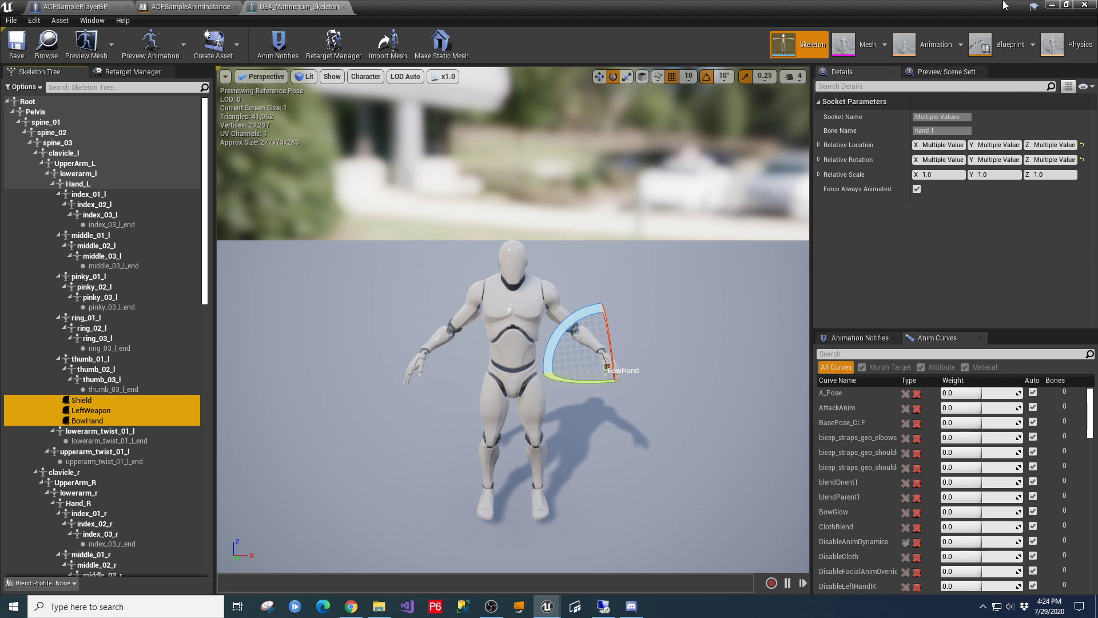
Step: Open Greystone_Skeleton from ParagonGreystone/Characters/Heroes/Greystone/Meshes and show its skeleton tree
click(1051, 6)
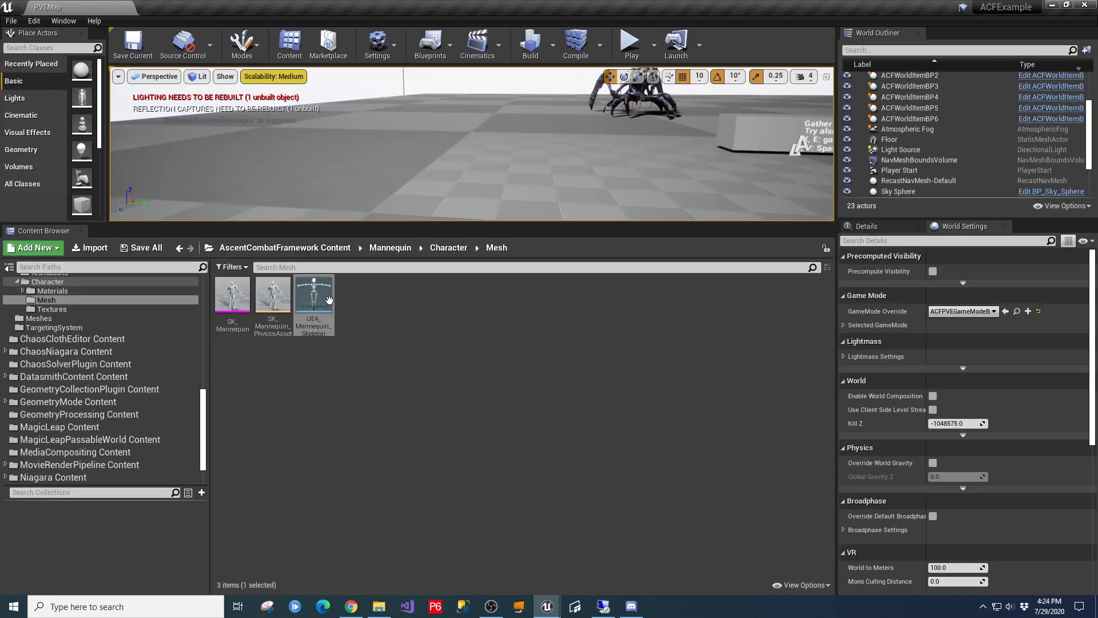
drag(202, 410, 204, 308)
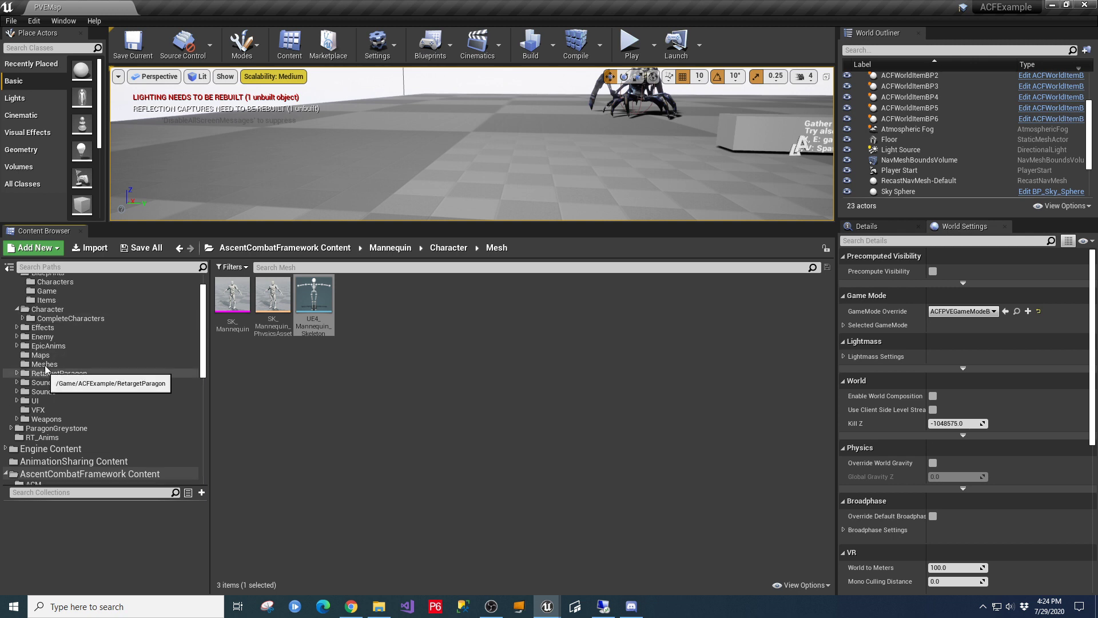
scroll(29, 360, up, 2)
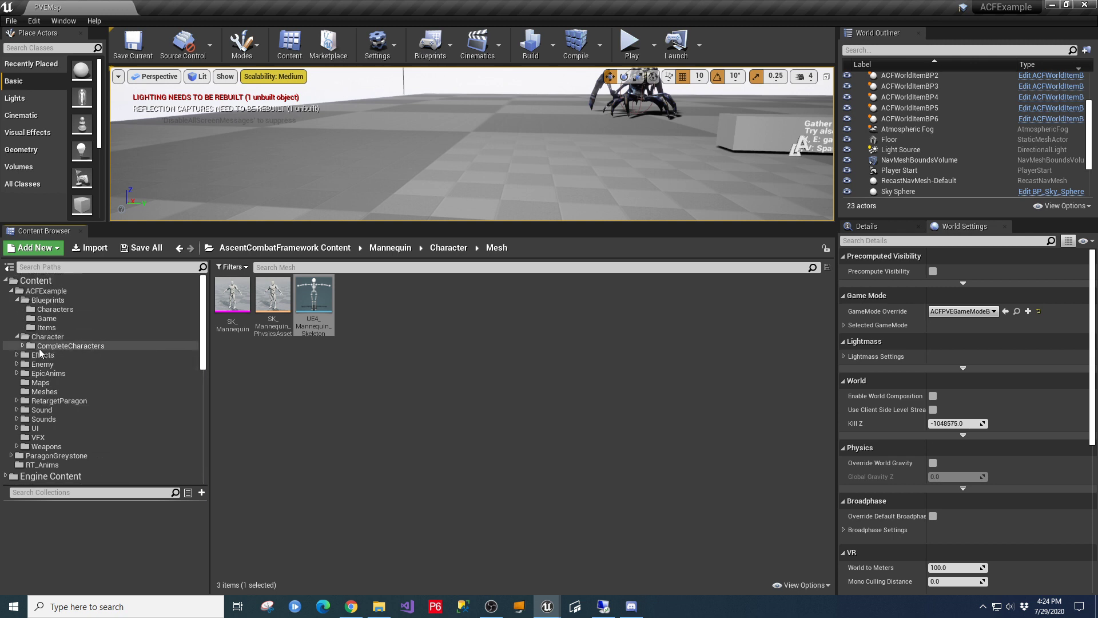
click(45, 392)
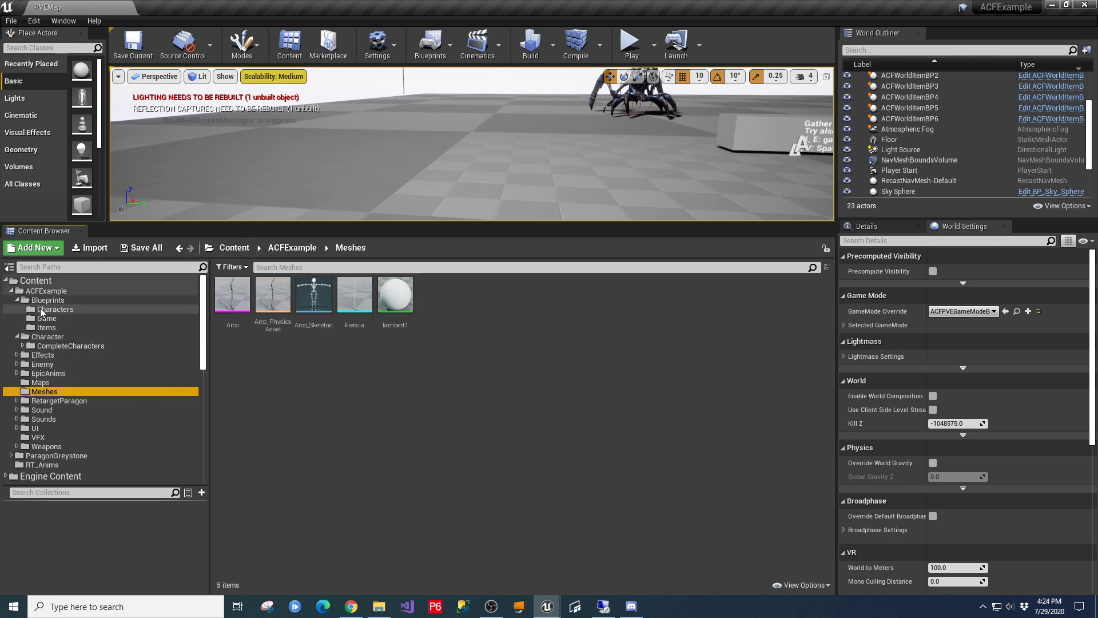
double_click(17, 291)
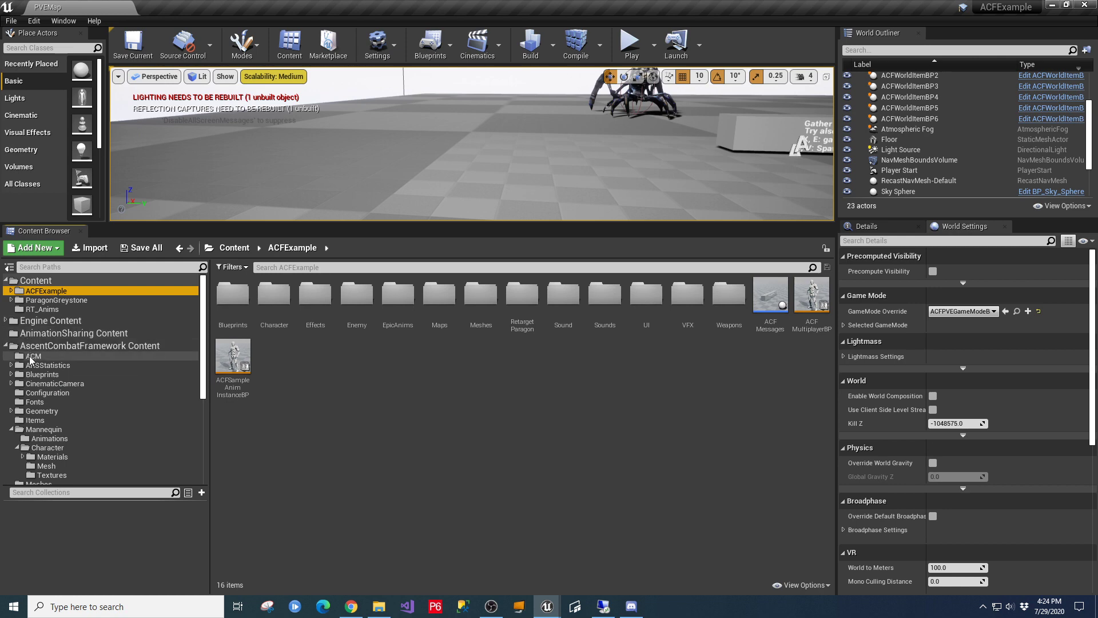
click(10, 299)
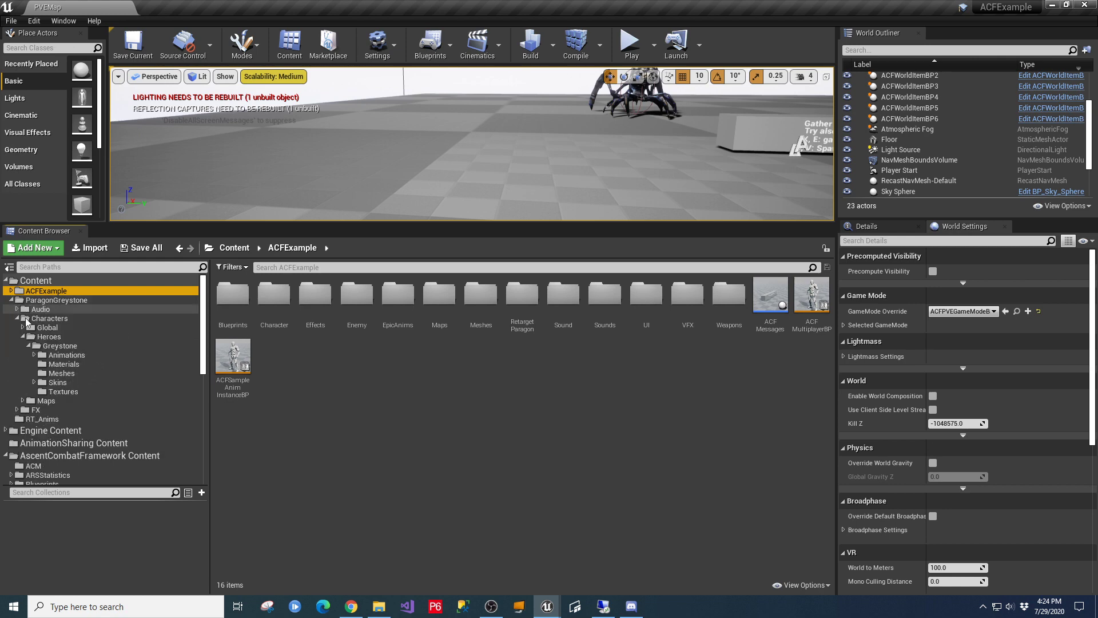
click(61, 373)
double_click(355, 307)
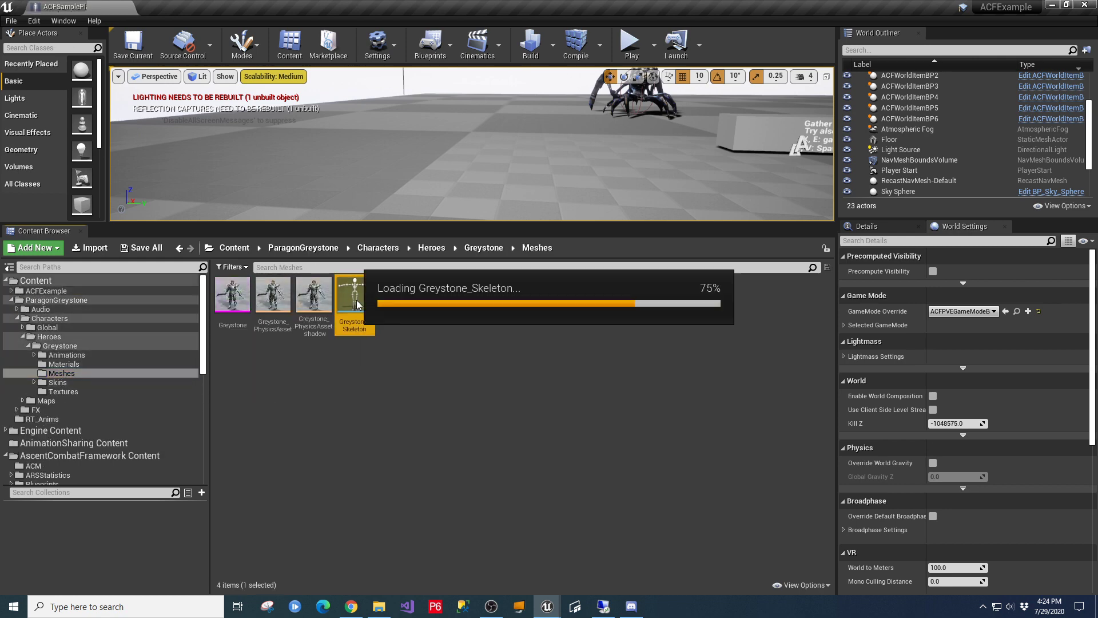
click(39, 72)
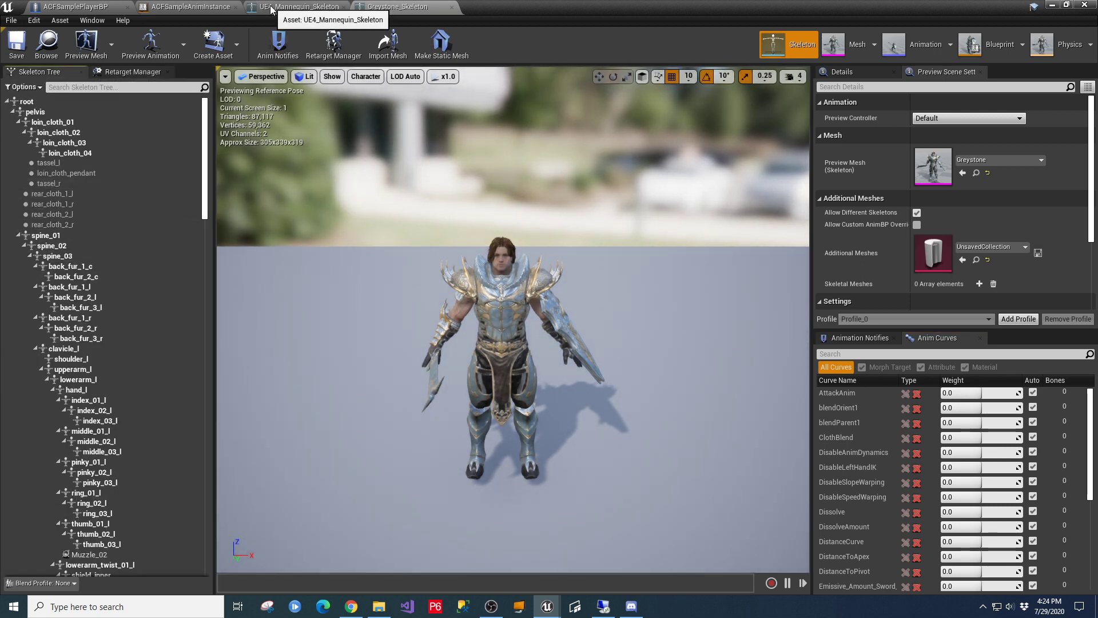
Step: Compare with the mannequin's sockets and paste the copied sockets onto the hand_l bone of Greystone_Skeleton
click(303, 7)
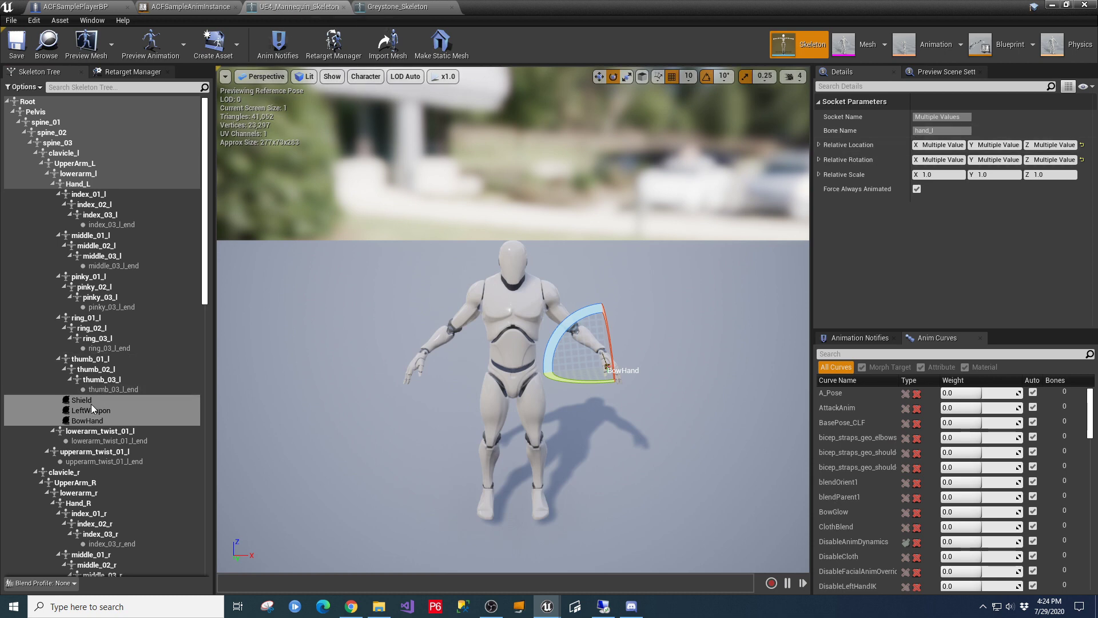
click(402, 10)
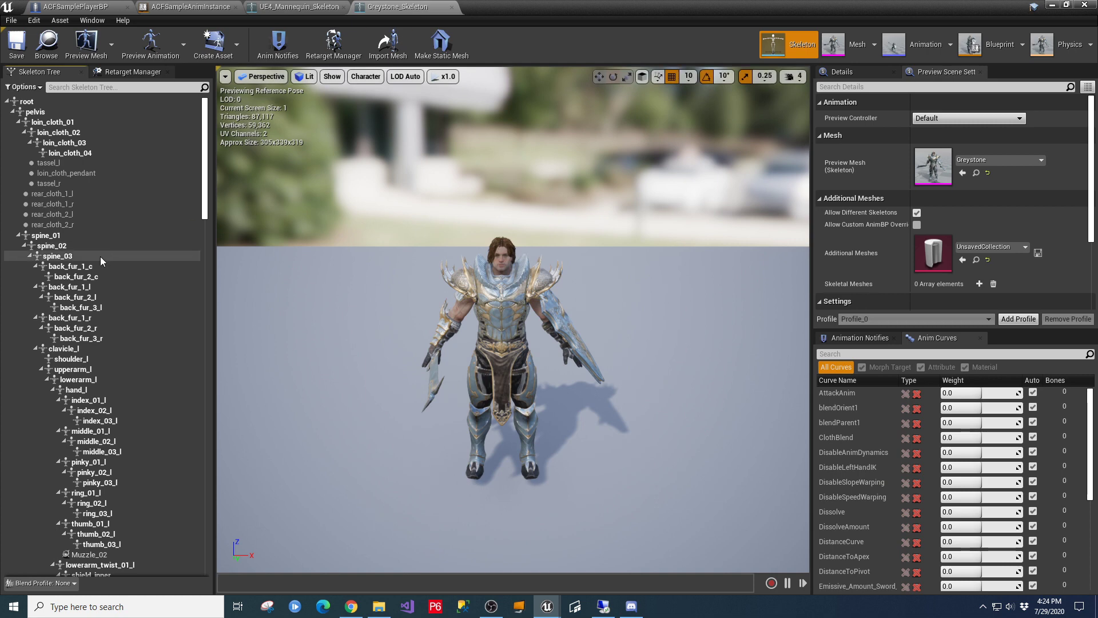
scroll(81, 342, down, 4)
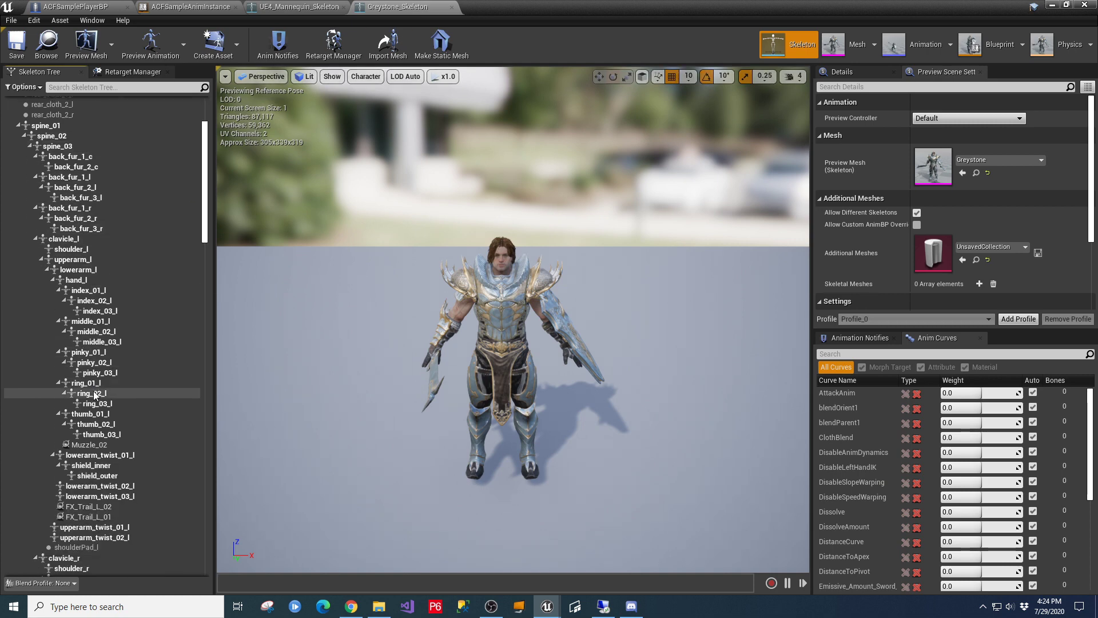
click(80, 283)
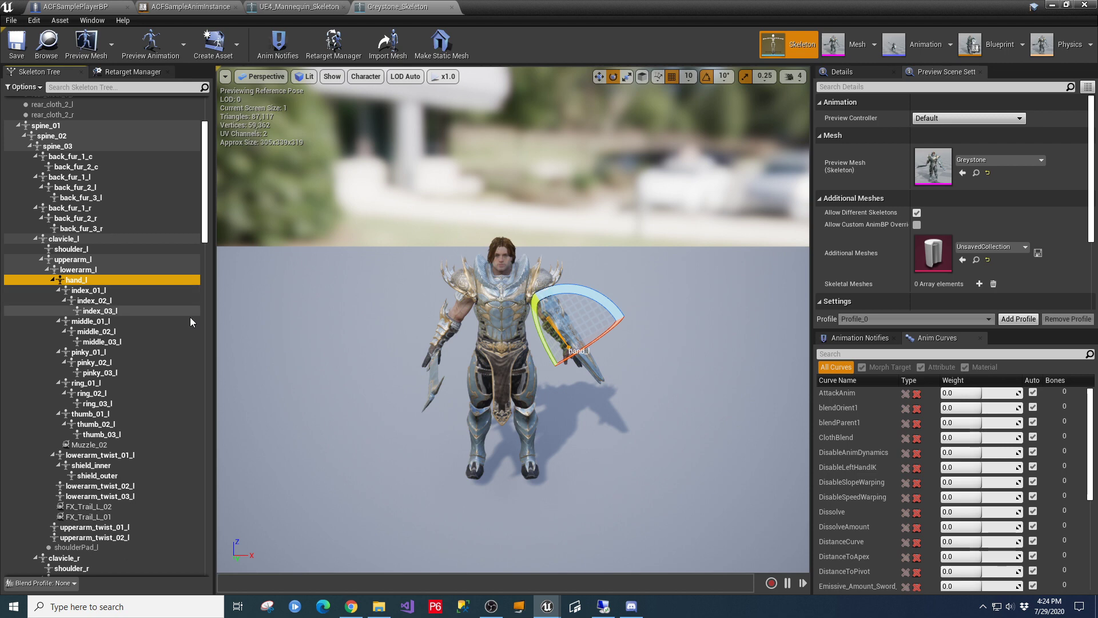
right_click(70, 283)
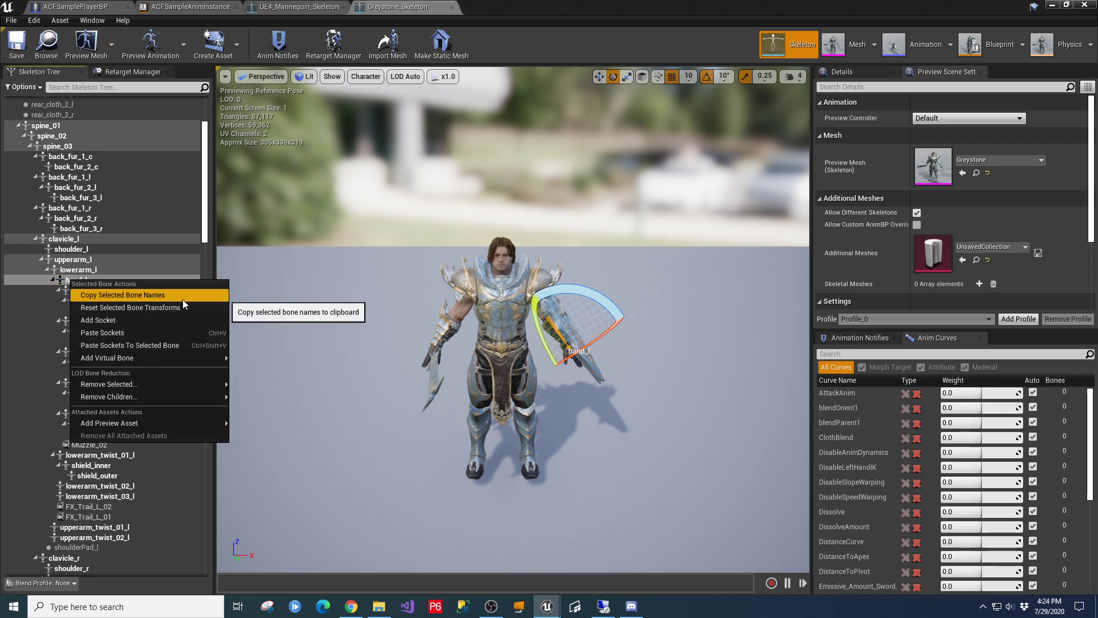
click(123, 345)
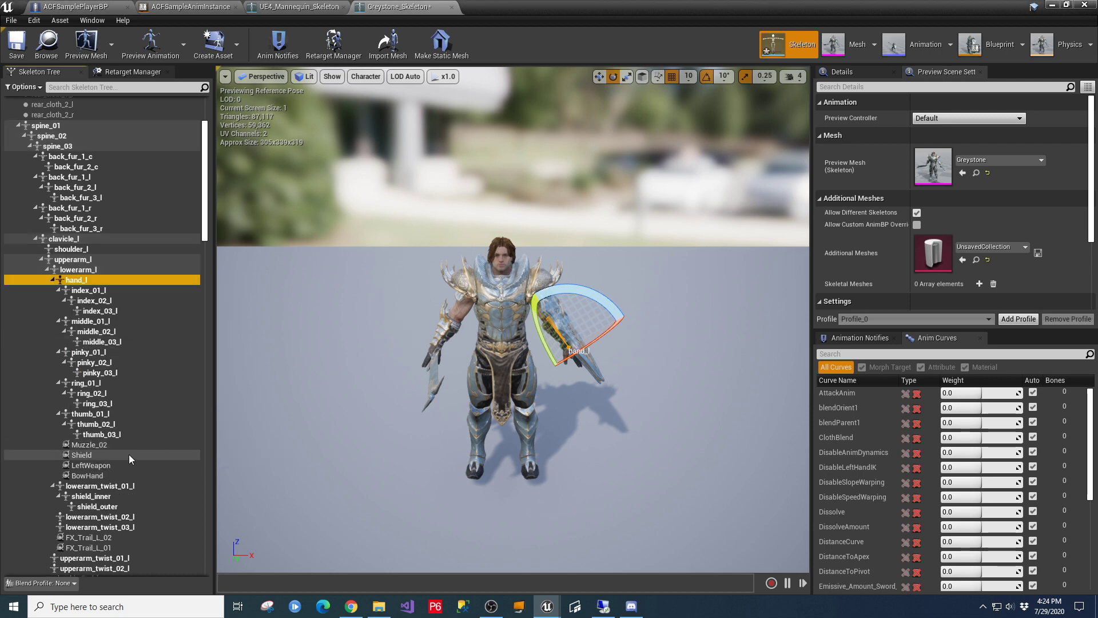
Step: Check the pasted Shield, LeftWeapon and BowHand sockets and BowHand's parameters, and save Greystone_Skeleton
click(94, 456)
click(95, 465)
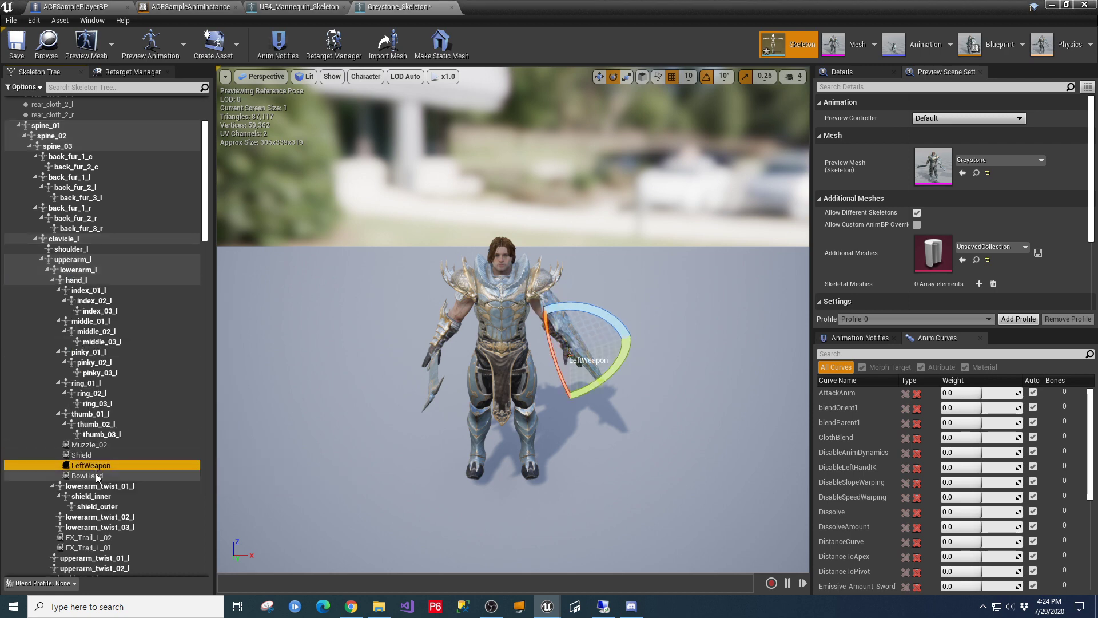
click(95, 475)
click(835, 72)
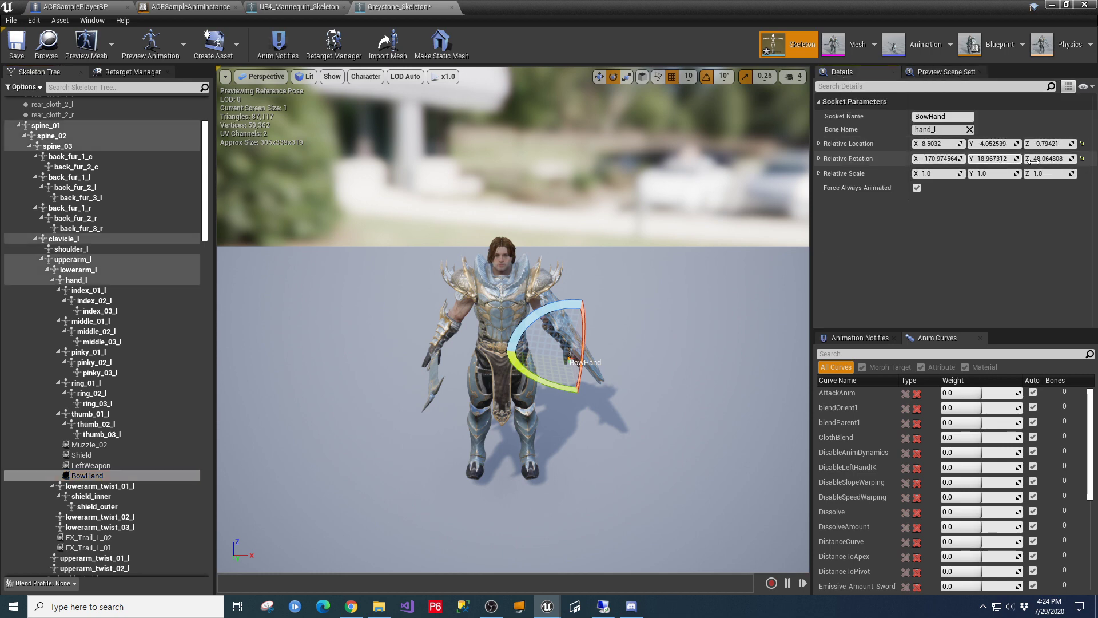
click(17, 43)
click(1054, 5)
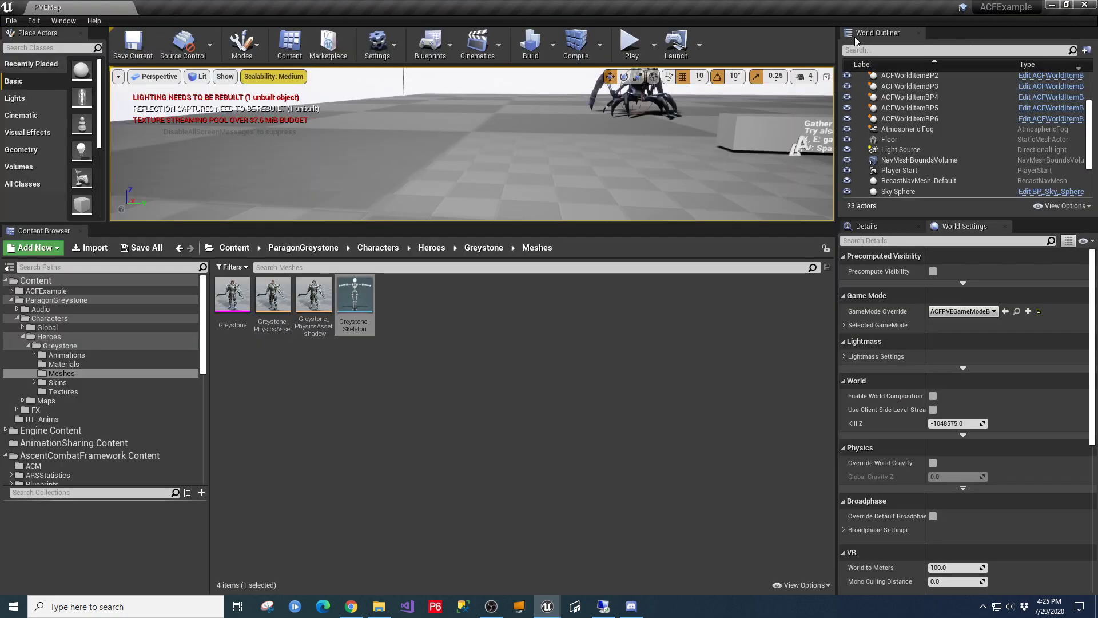
Step: Play the level full screen and have Greystone gather the items in front of the sign
click(632, 46)
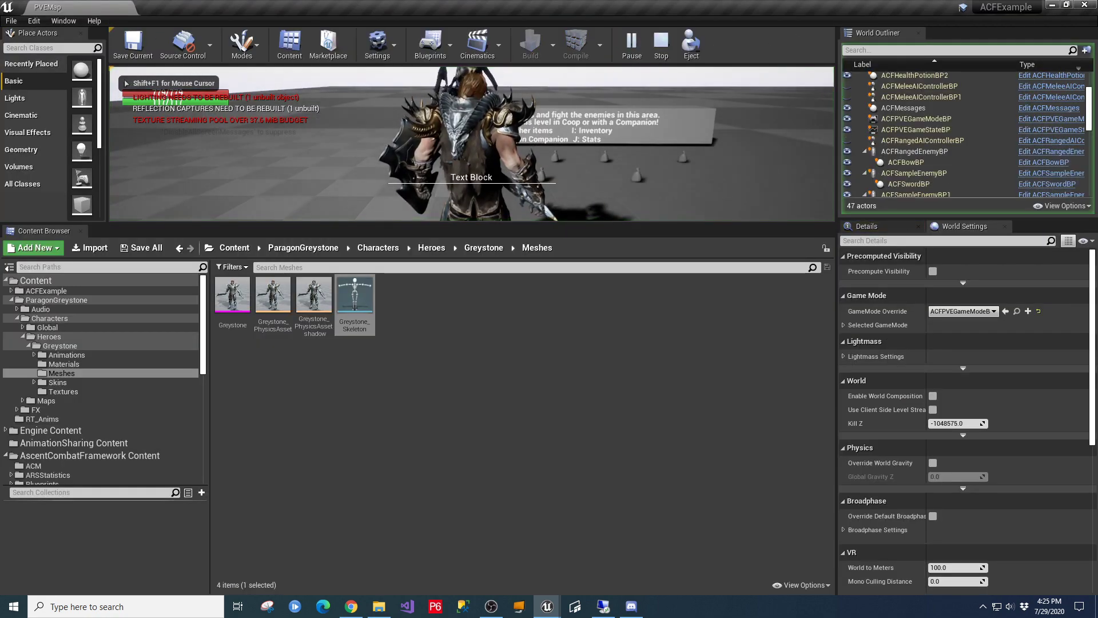
key(F11)
click(549, 309)
key(w)
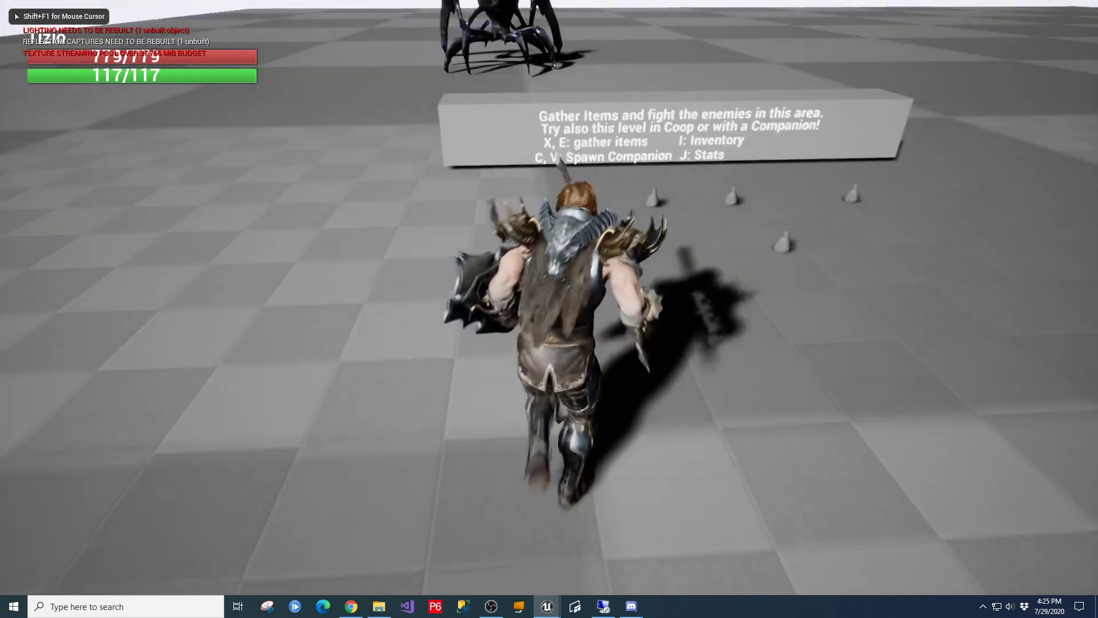
key(e)
key(e)
key(e)
key(e)
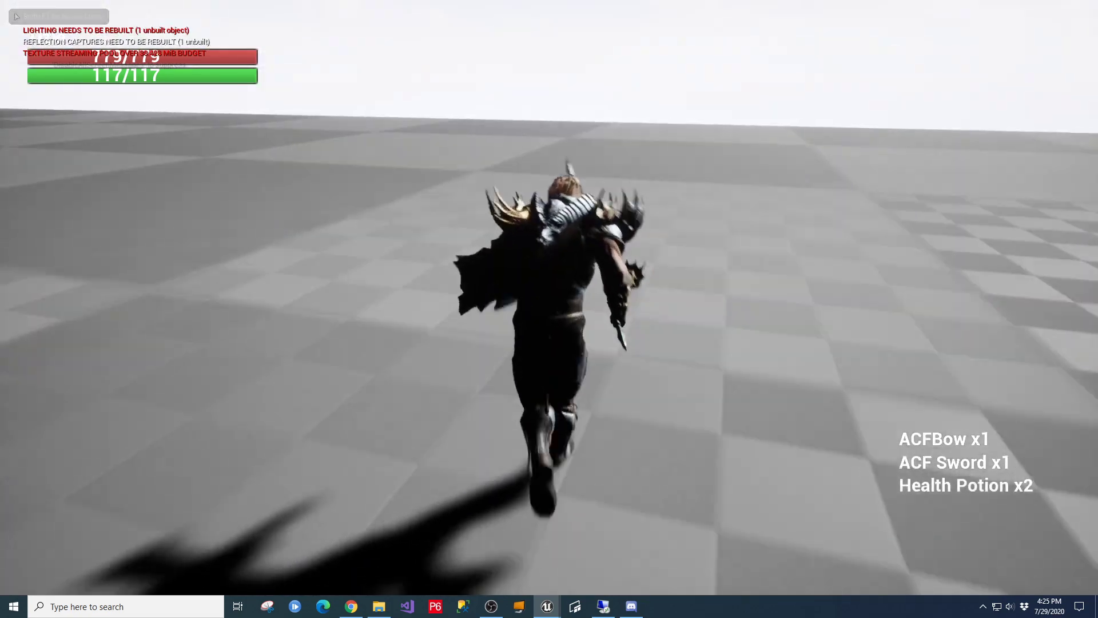
Step: Run Greystone around the level, test the sword attacks, and stop the play session
key(w)
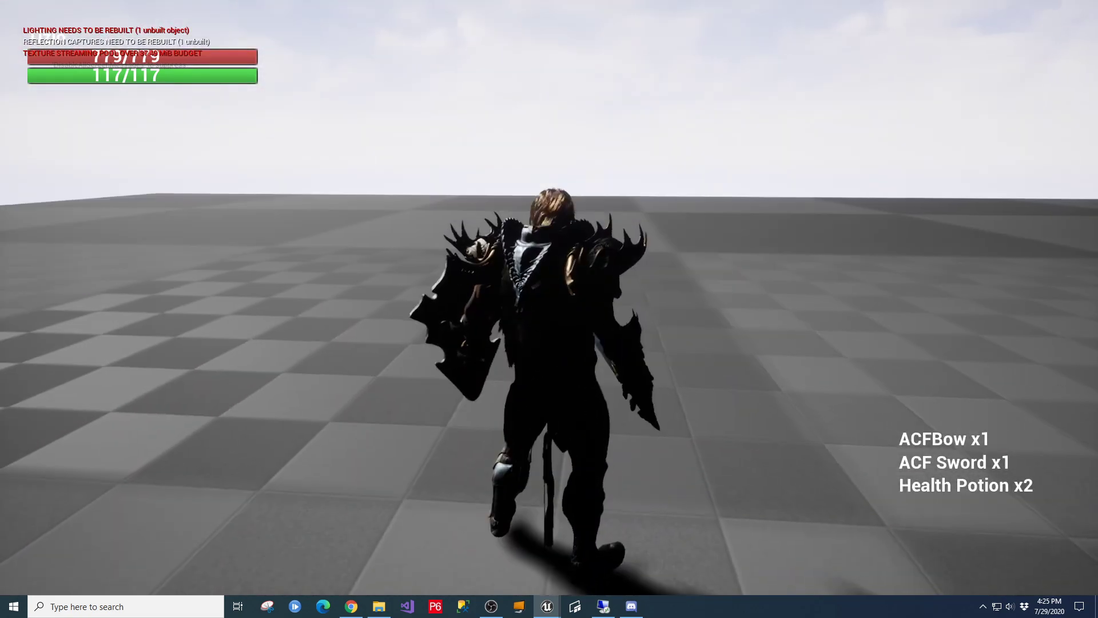
key(w)
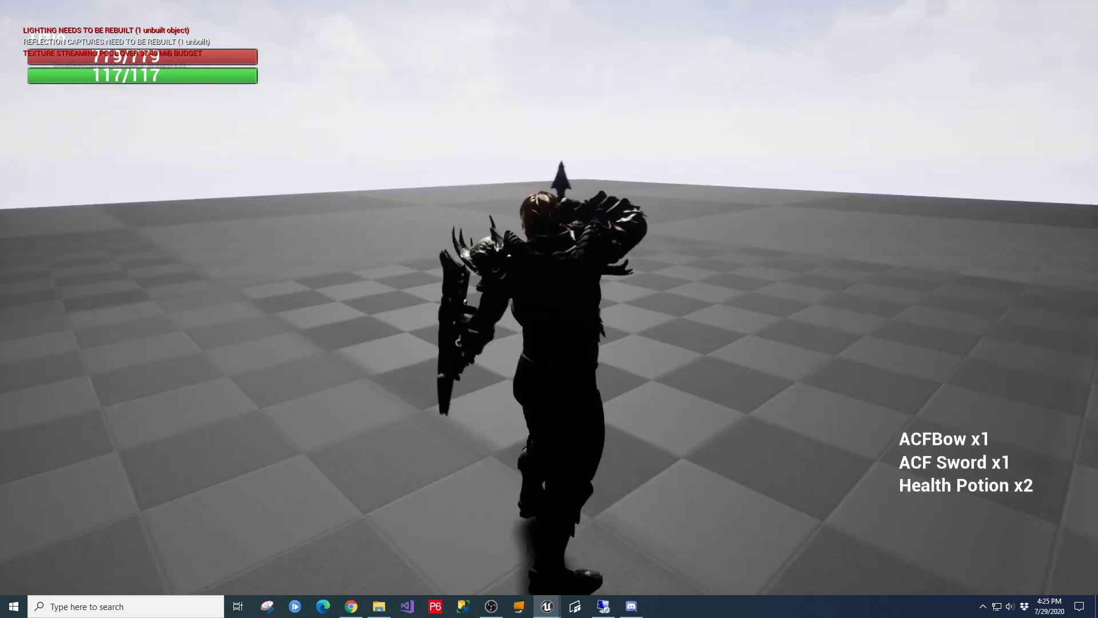
key(w)
click(549, 309)
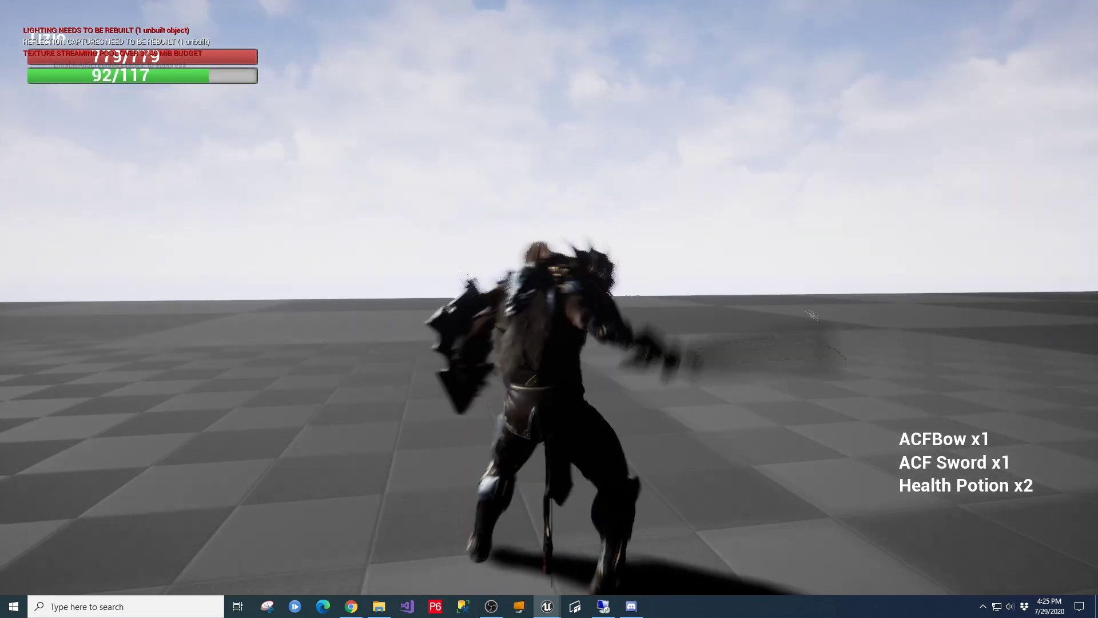
click(549, 309)
key(Escape)
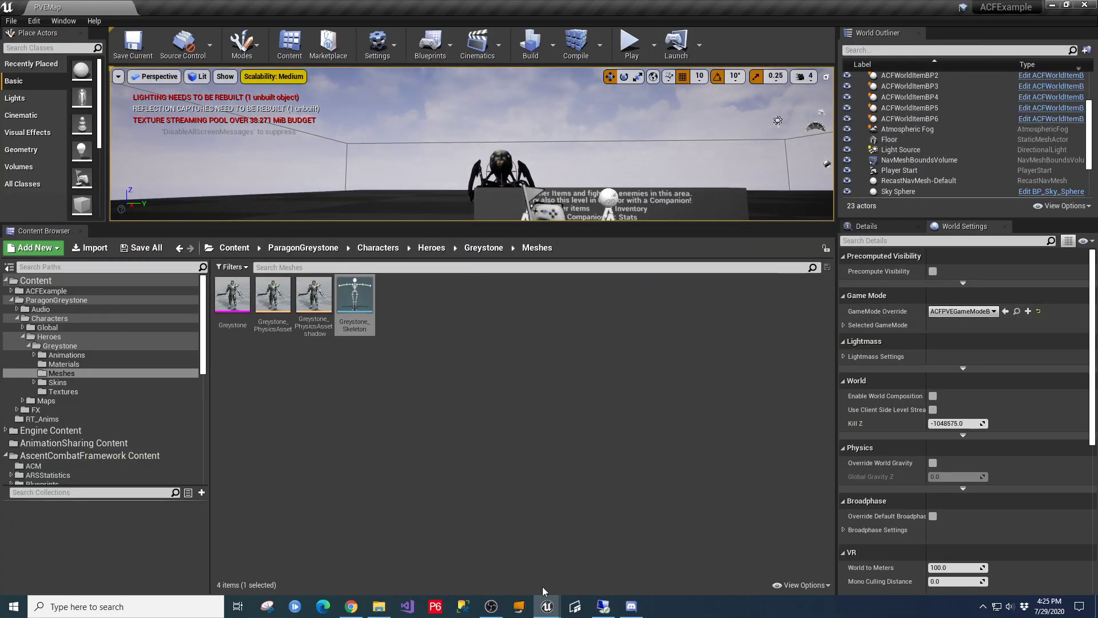
Step: Return to UE4_Mannequin_Skeleton and locate the equip sockets in its skeleton tree
mouse_move(544, 600)
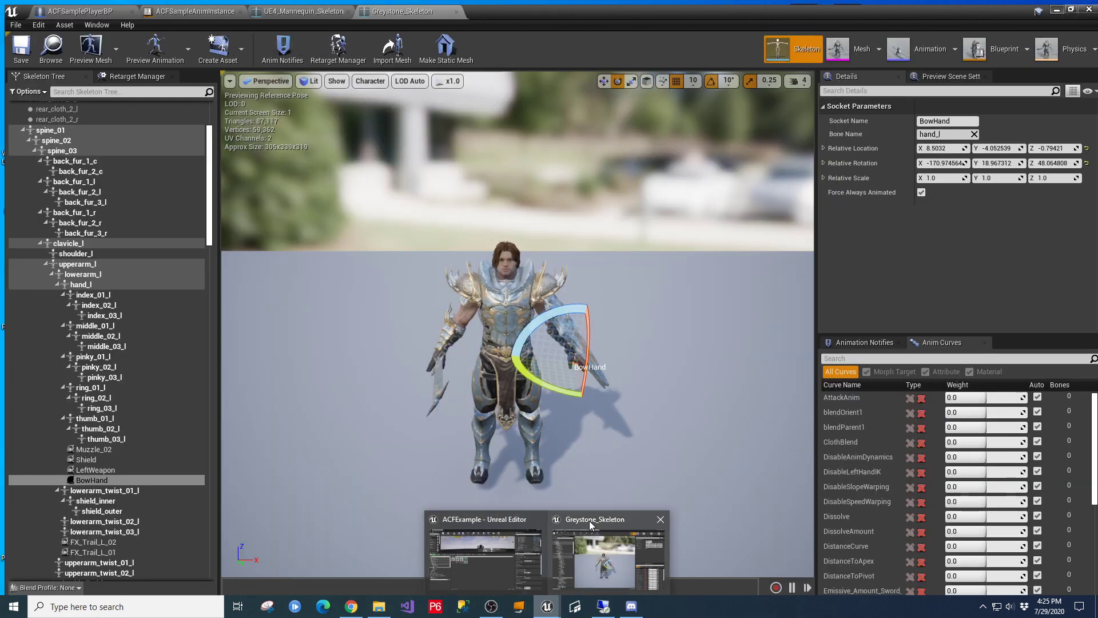
click(485, 537)
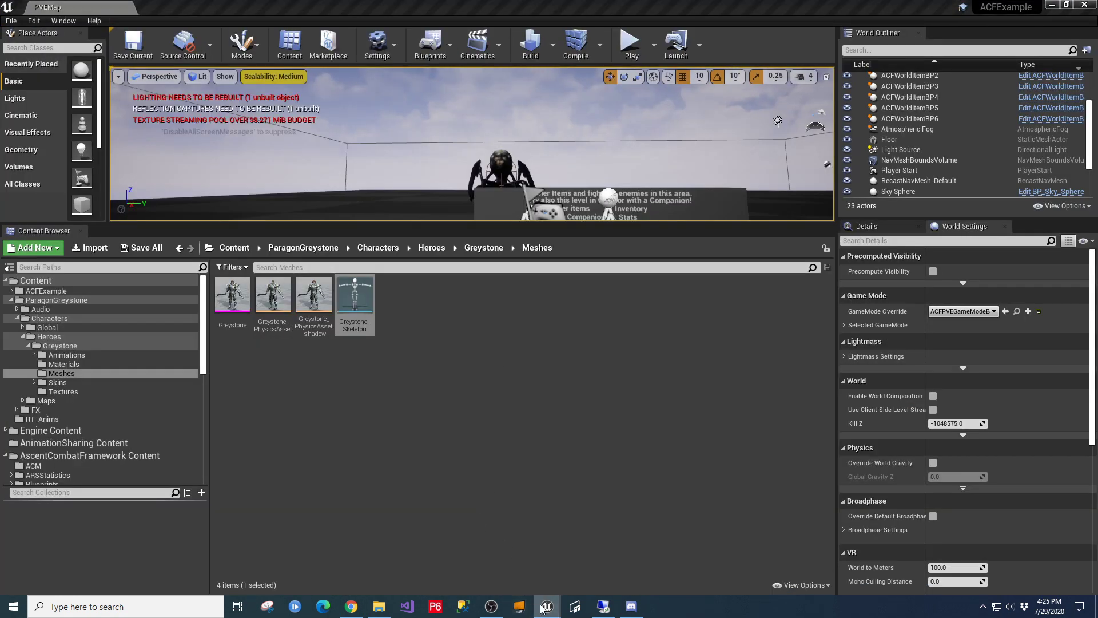
mouse_move(544, 606)
click(598, 540)
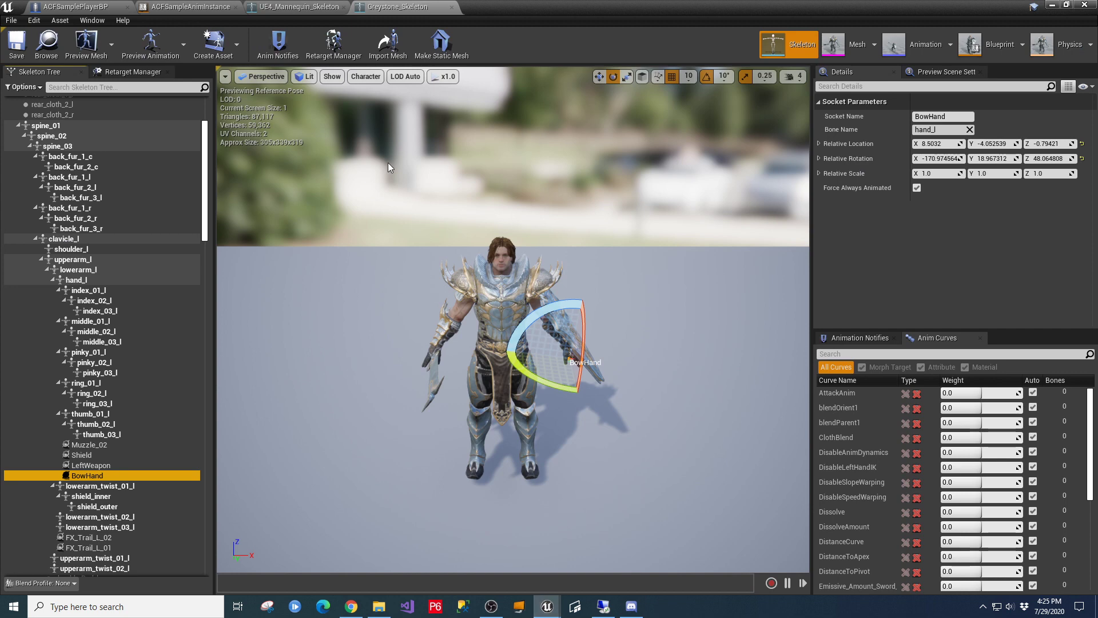
click(292, 8)
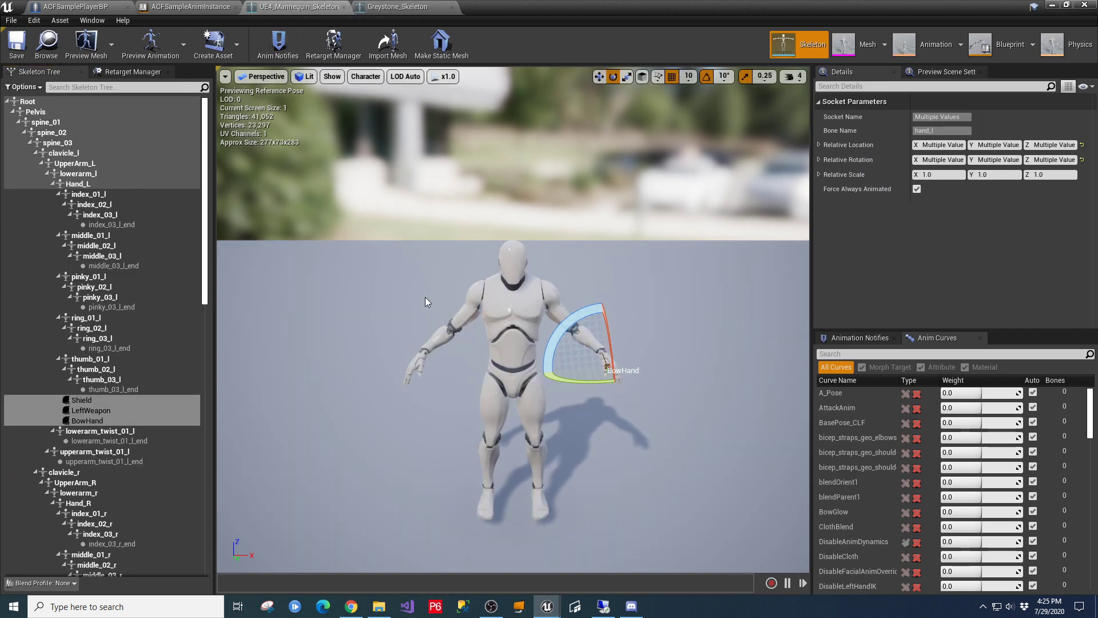
drag(208, 209, 205, 403)
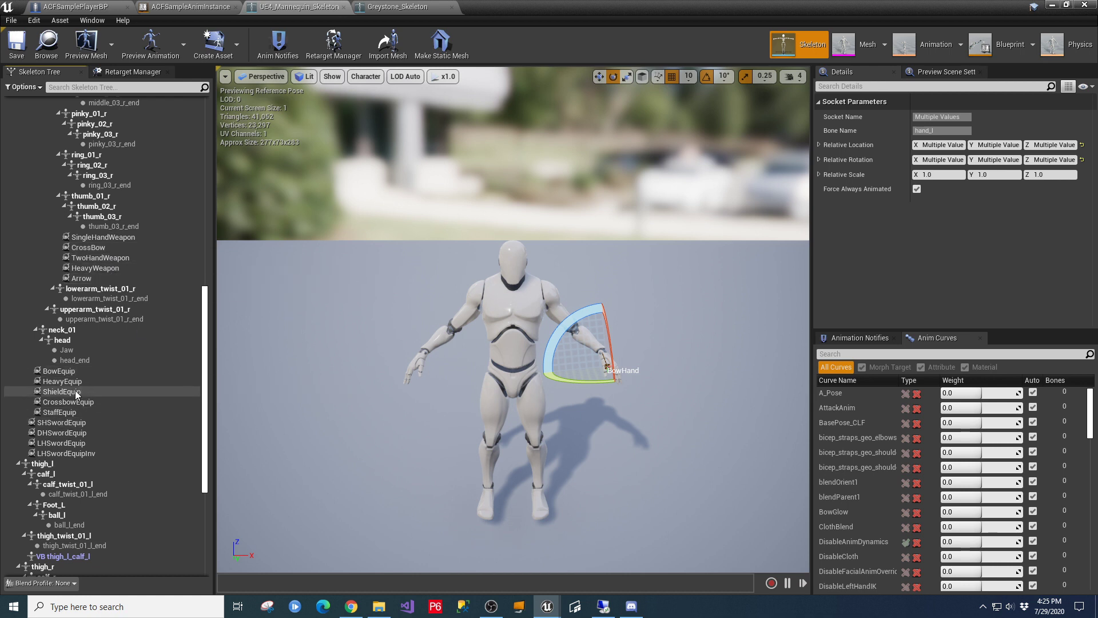
scroll(132, 415, down, 6)
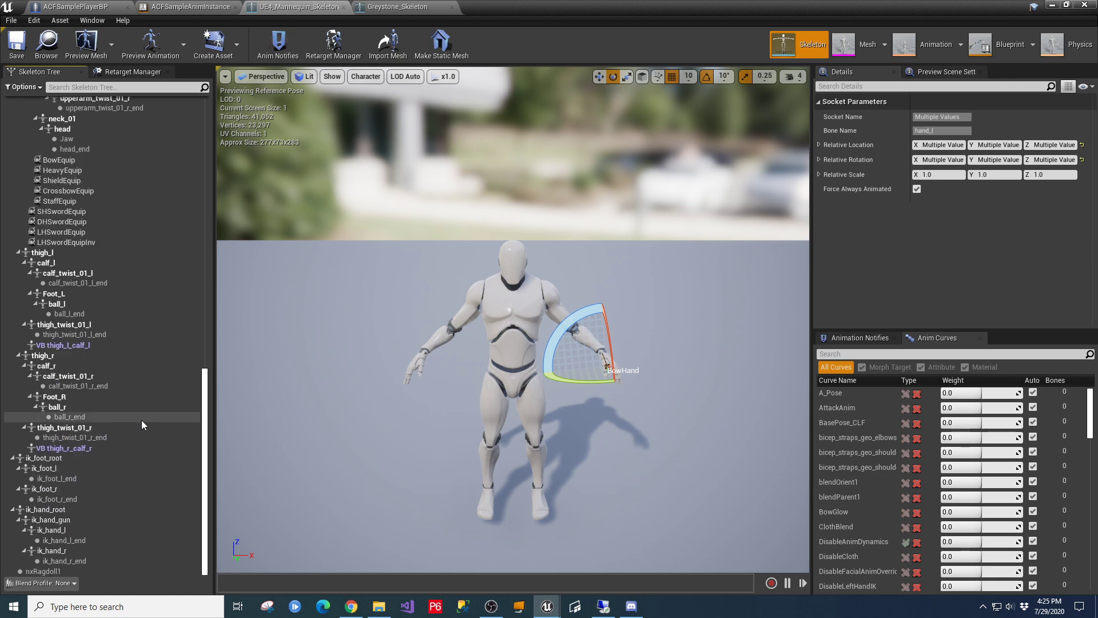
scroll(176, 423, up, 4)
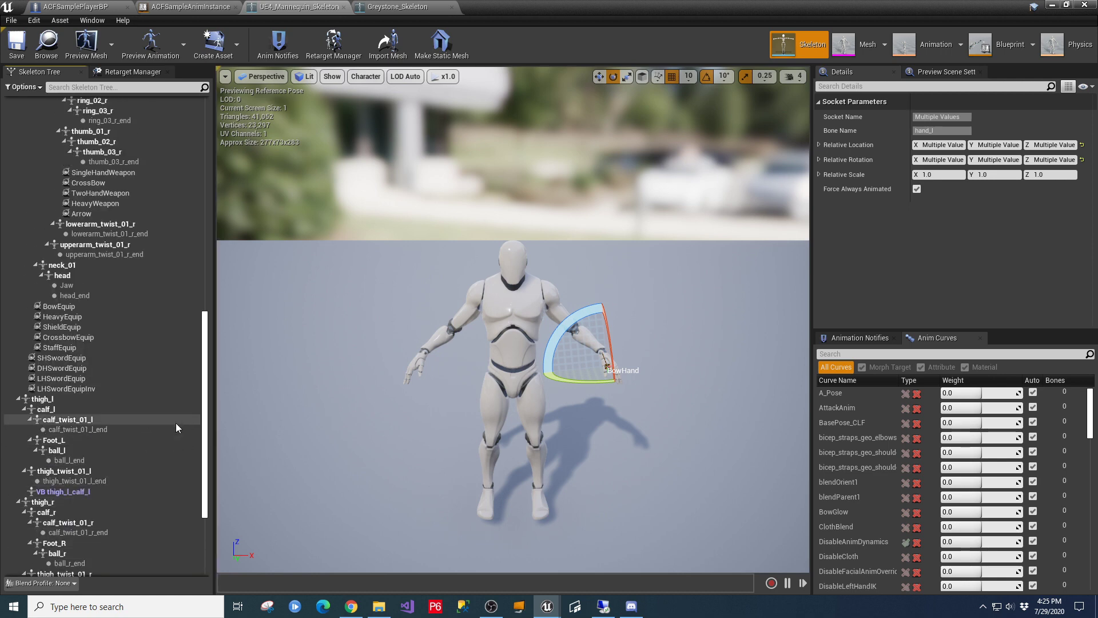
Step: Check which parent bone each of the mannequin's equip sockets, from BowEquip to LHSwordEquipInv, is attached to
click(59, 307)
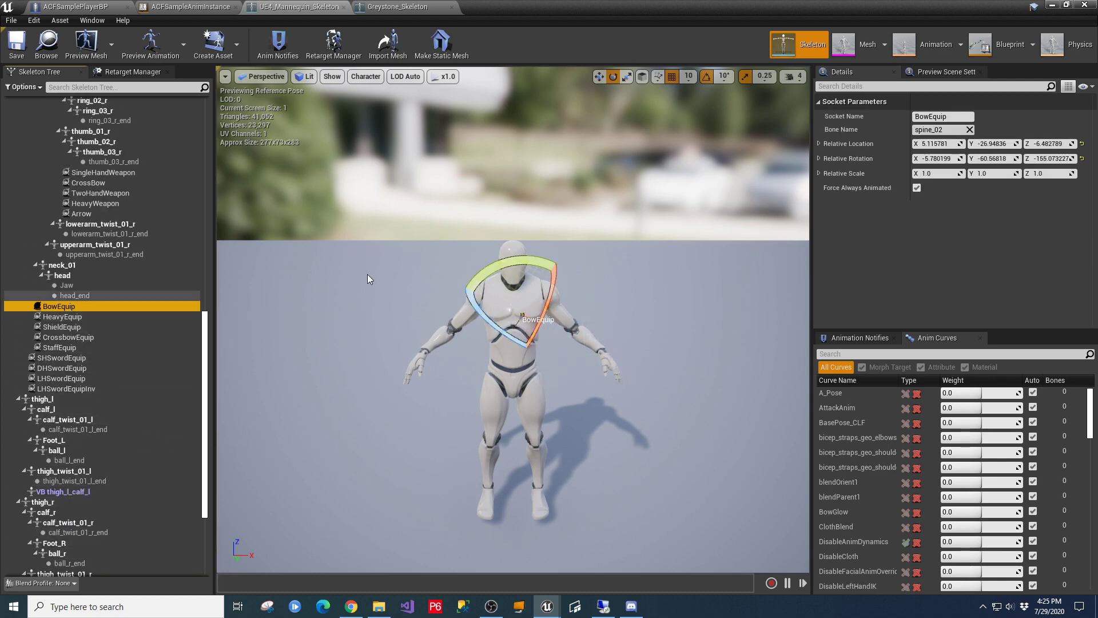
click(914, 72)
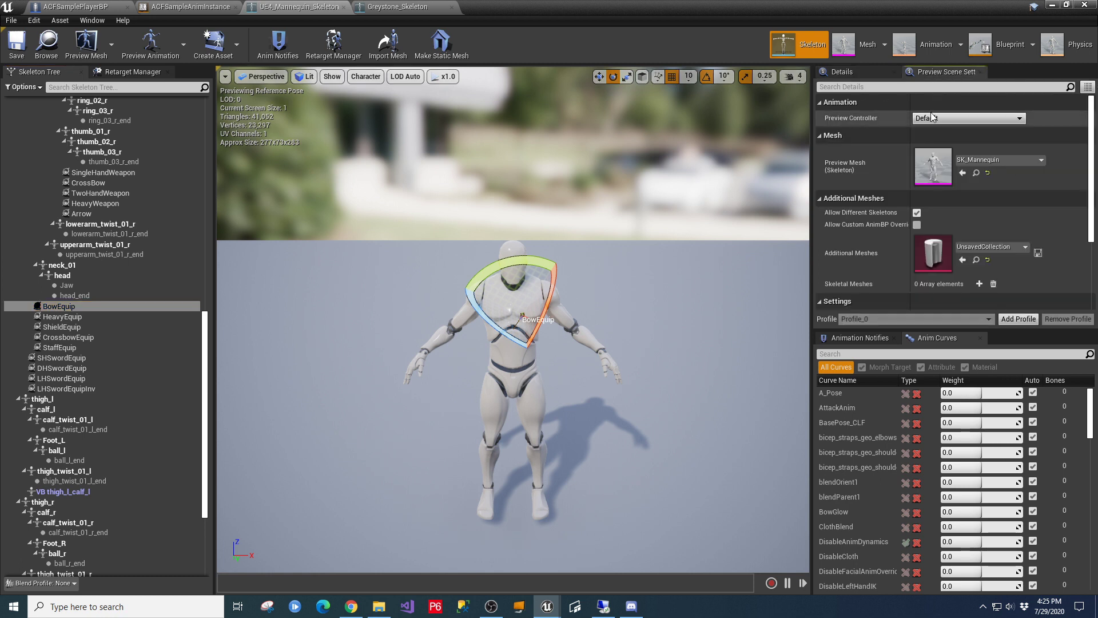
click(864, 73)
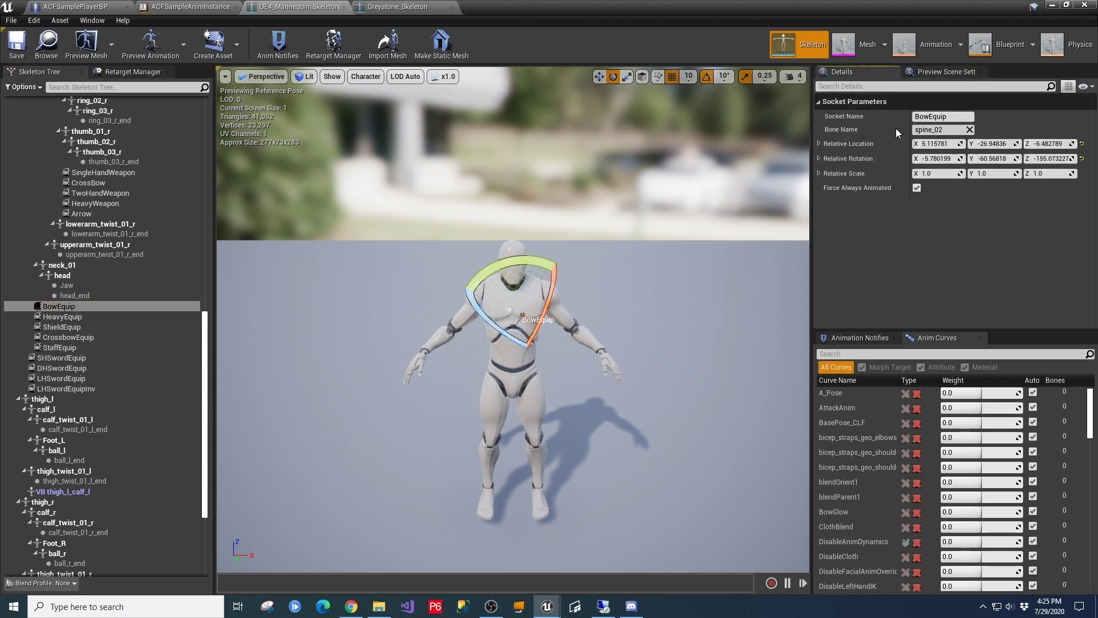
click(75, 328)
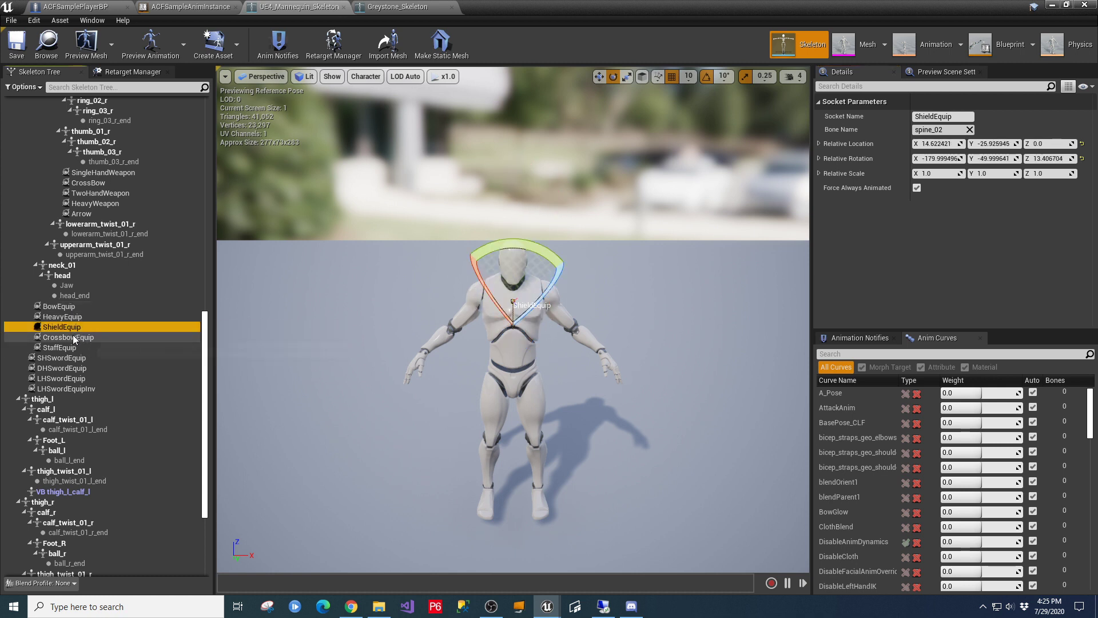
click(73, 337)
click(67, 347)
click(67, 360)
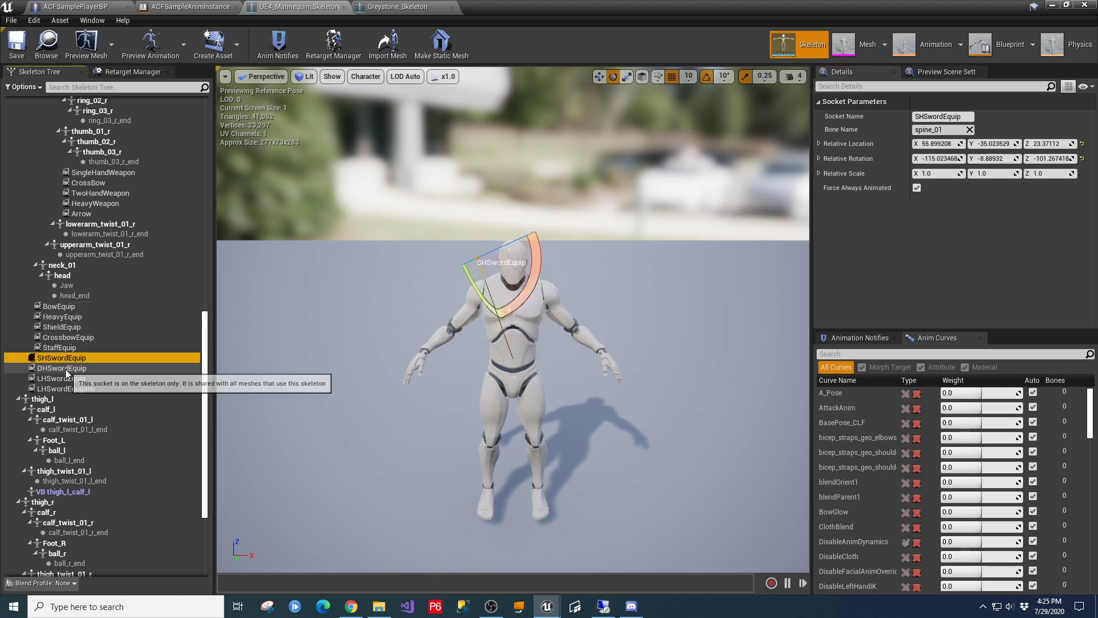
click(65, 369)
click(63, 361)
click(62, 368)
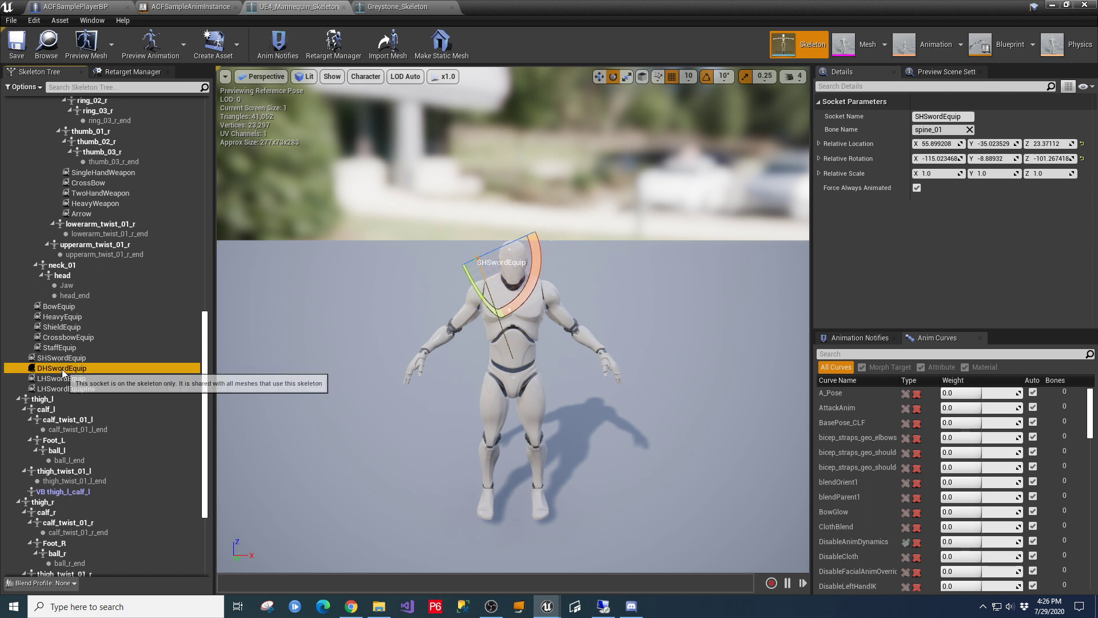
click(64, 378)
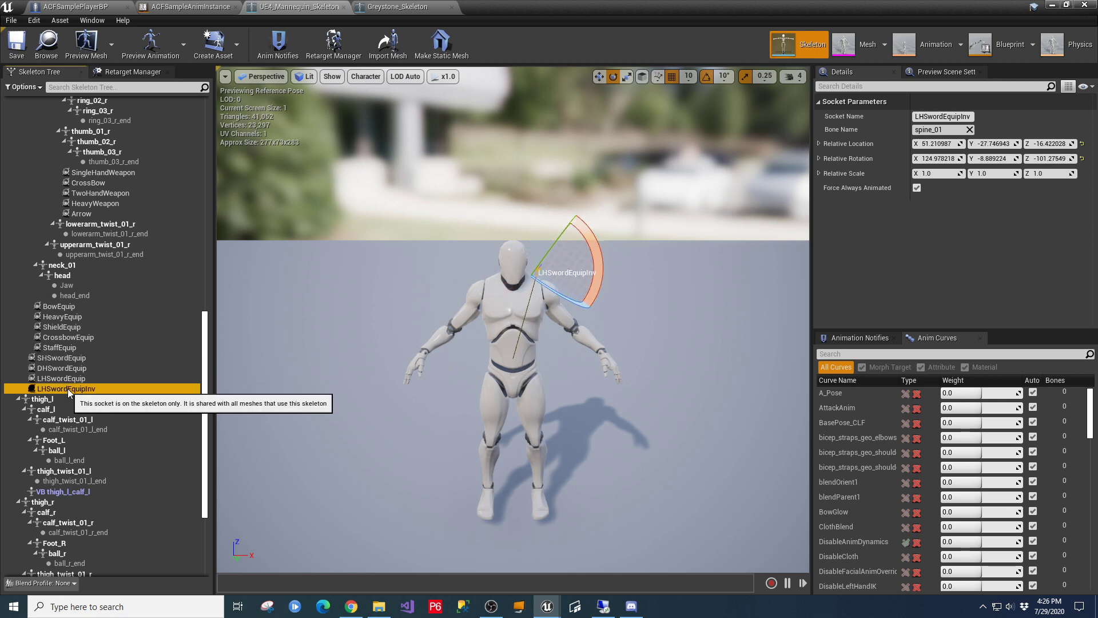
click(67, 347)
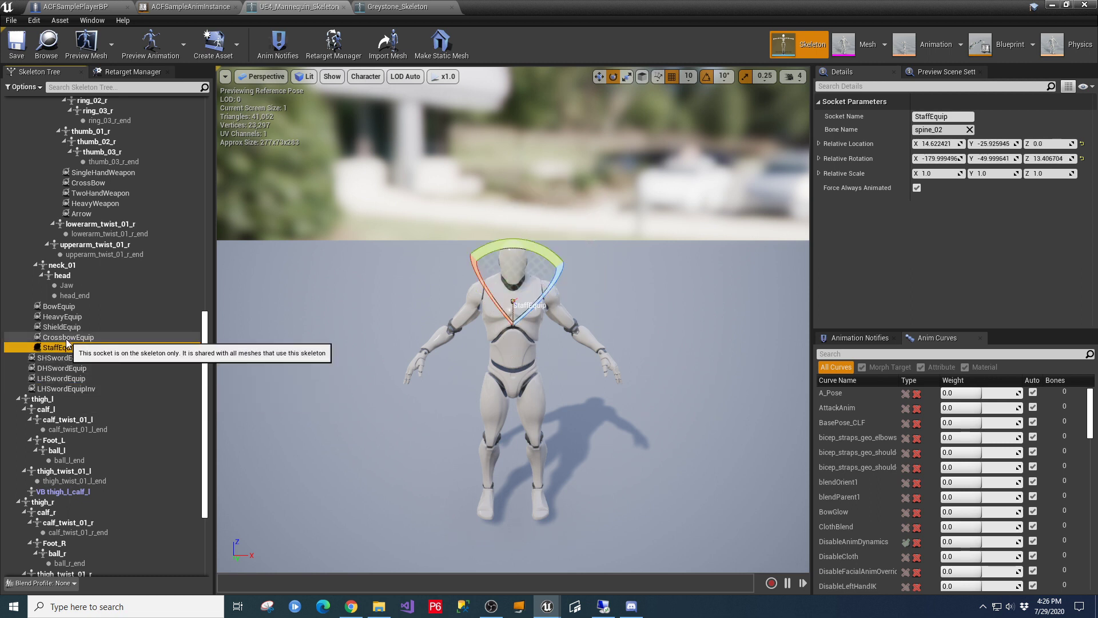
click(65, 337)
Step: Copy the mannequin's BowEquip, HeavyEquip, ShieldEquip, CrossbowEquip and StaffEquip sockets
click(59, 307)
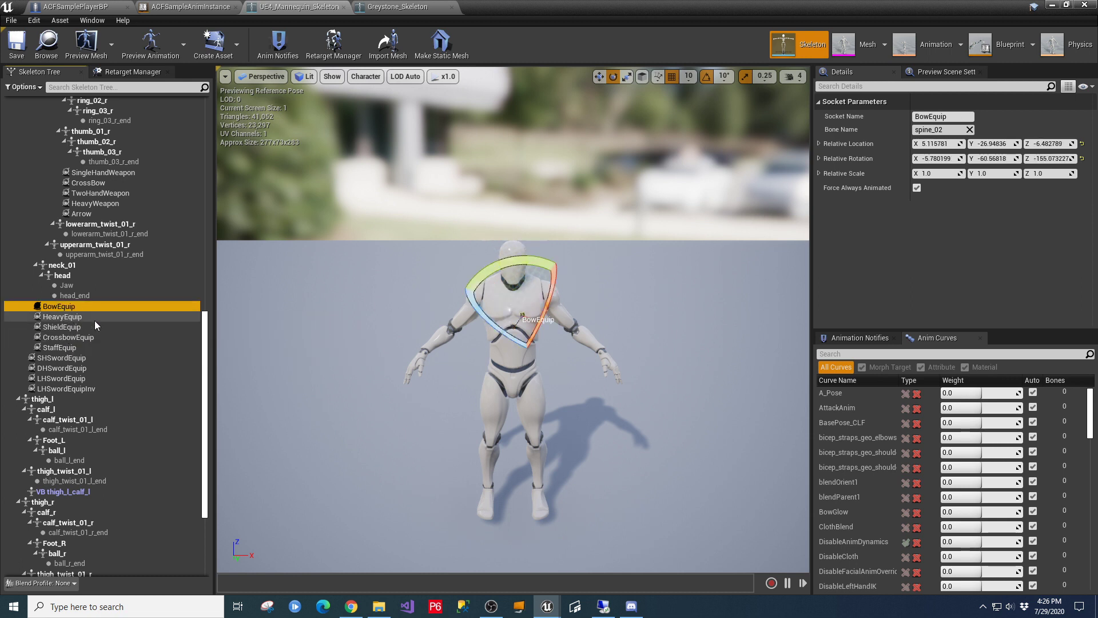
shift+click(73, 346)
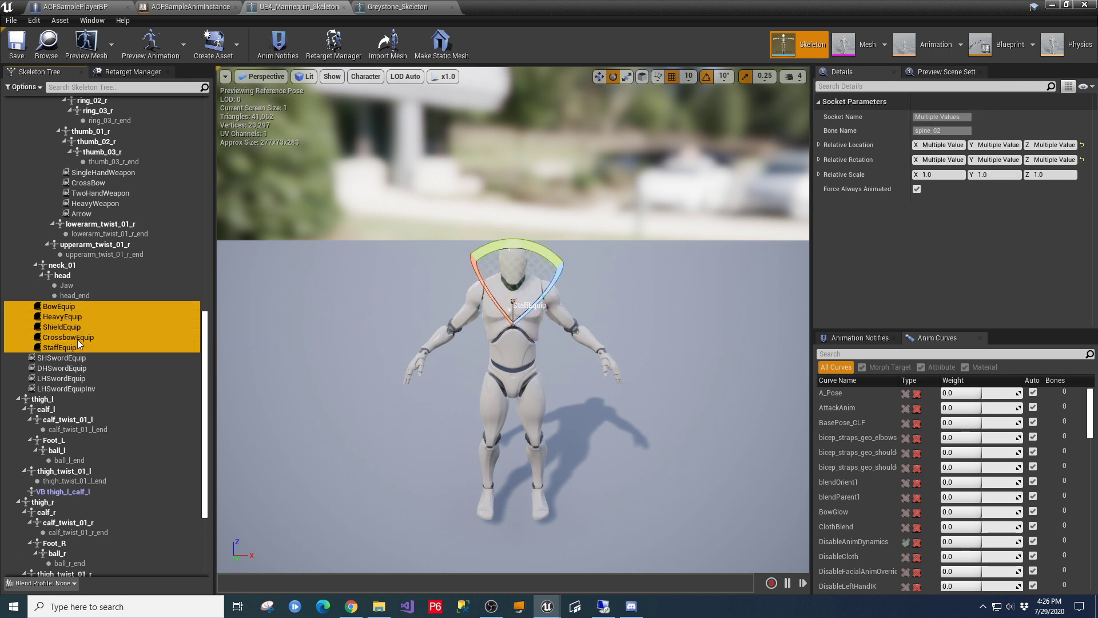
right_click(67, 308)
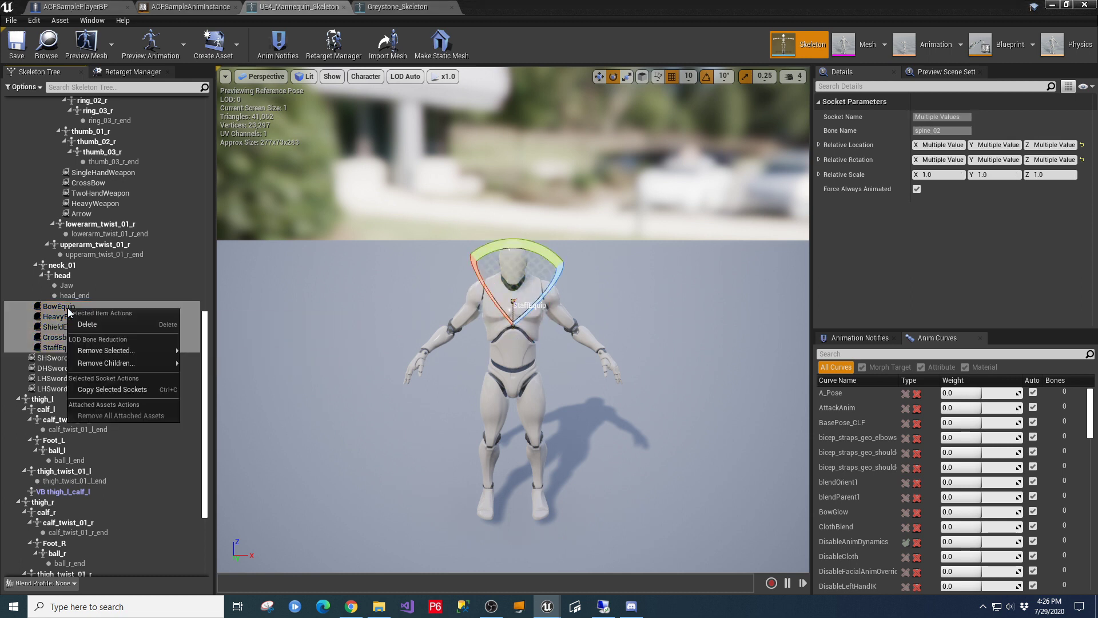
click(114, 386)
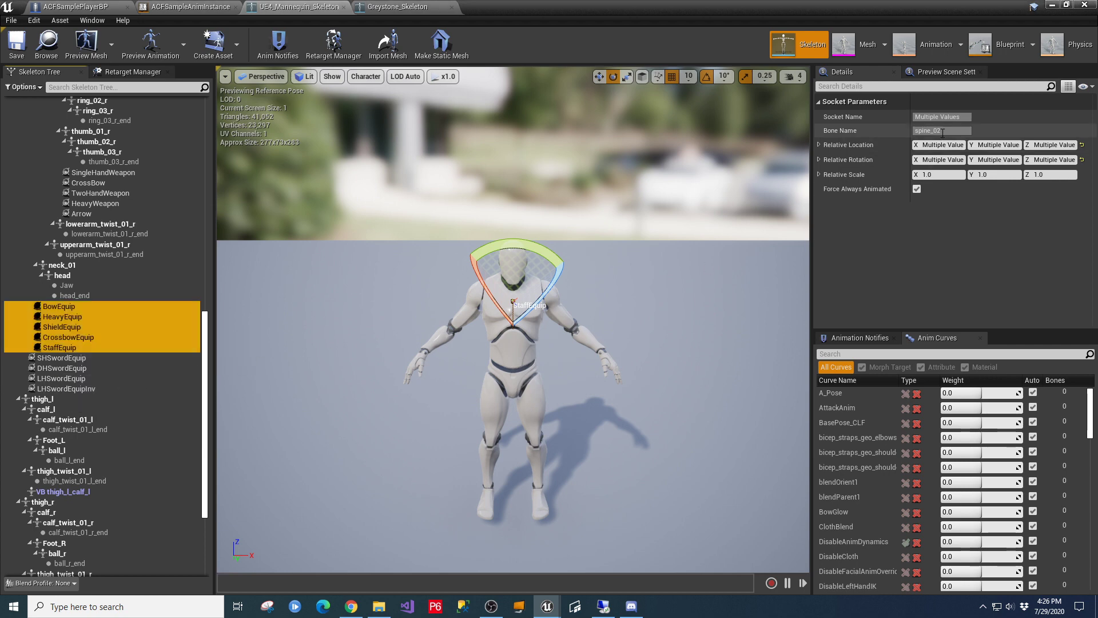
Step: Paste the copied sockets onto the spine_02 bone of Greystone_Skeleton
click(395, 7)
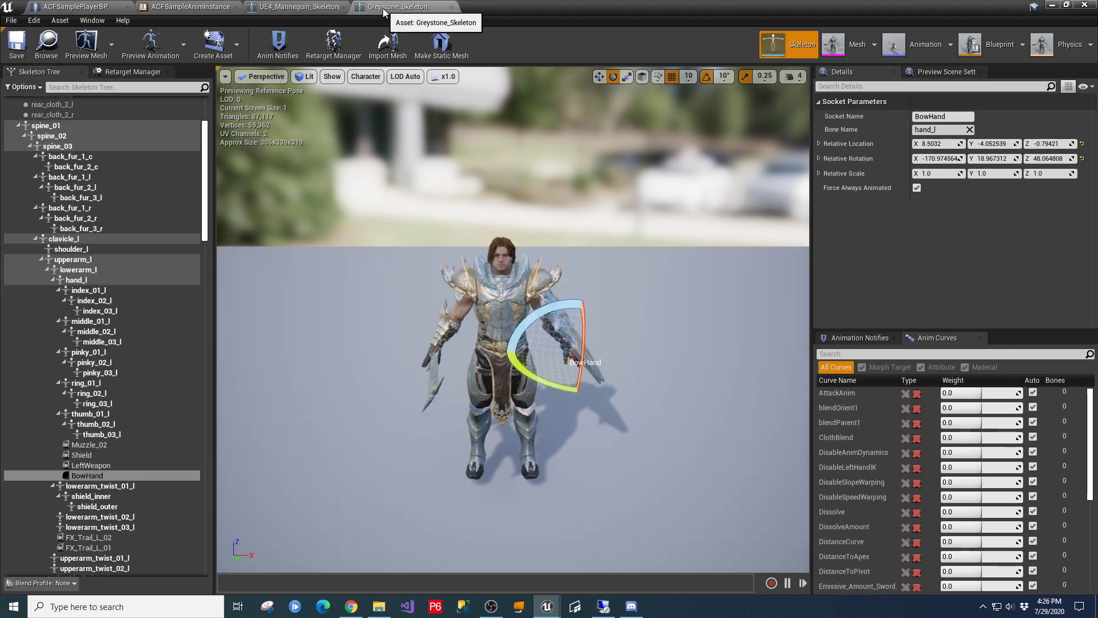
click(60, 137)
right_click(60, 138)
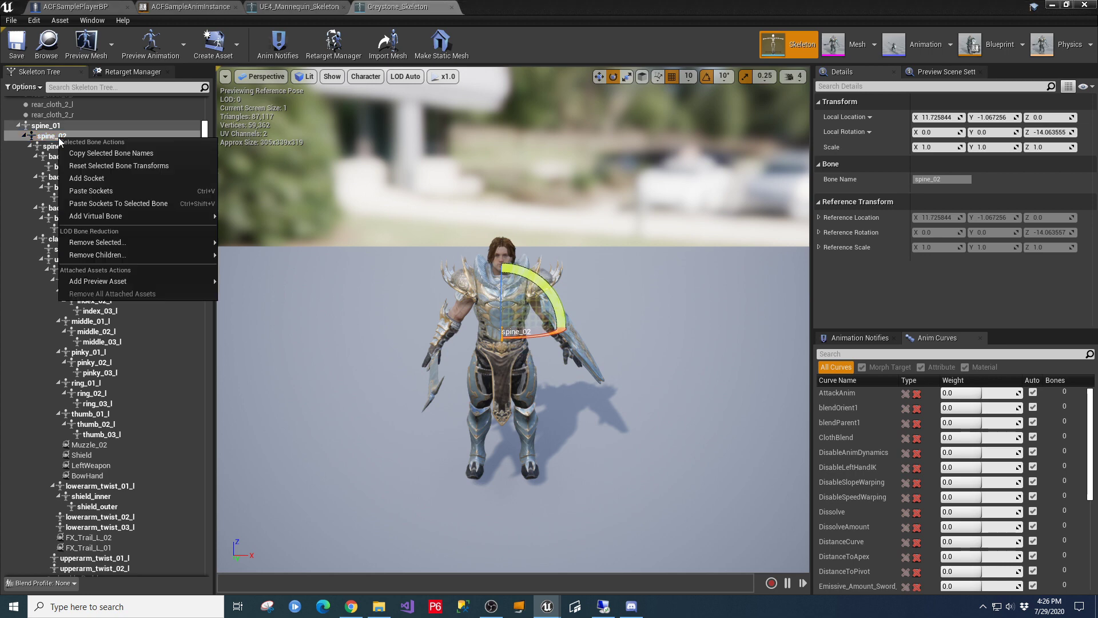
click(98, 205)
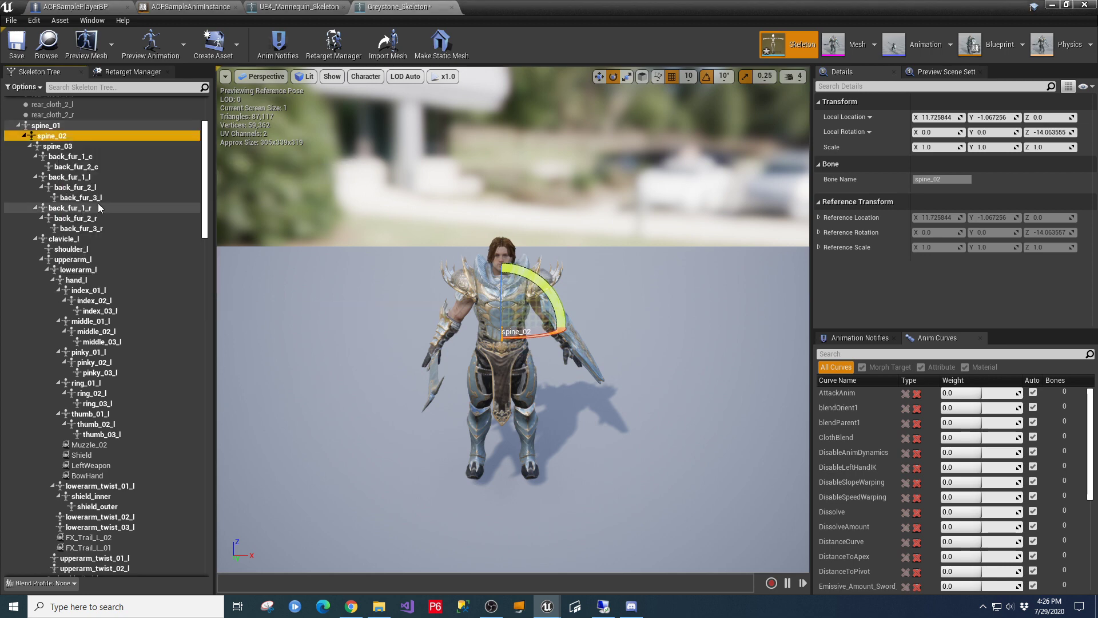
Step: Copy the SHSwordEquip, DHSwordEquip, LHSwordEquip and LHSwordEquipInv sockets from UE4_Mannequin_Skeleton
click(278, 7)
click(60, 357)
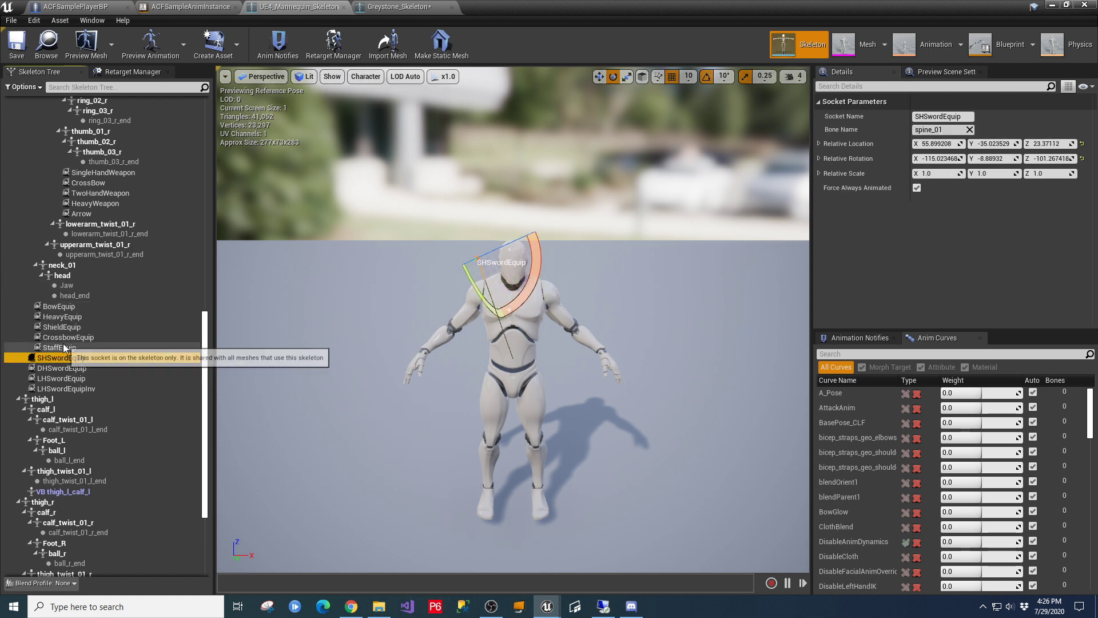
shift+click(67, 388)
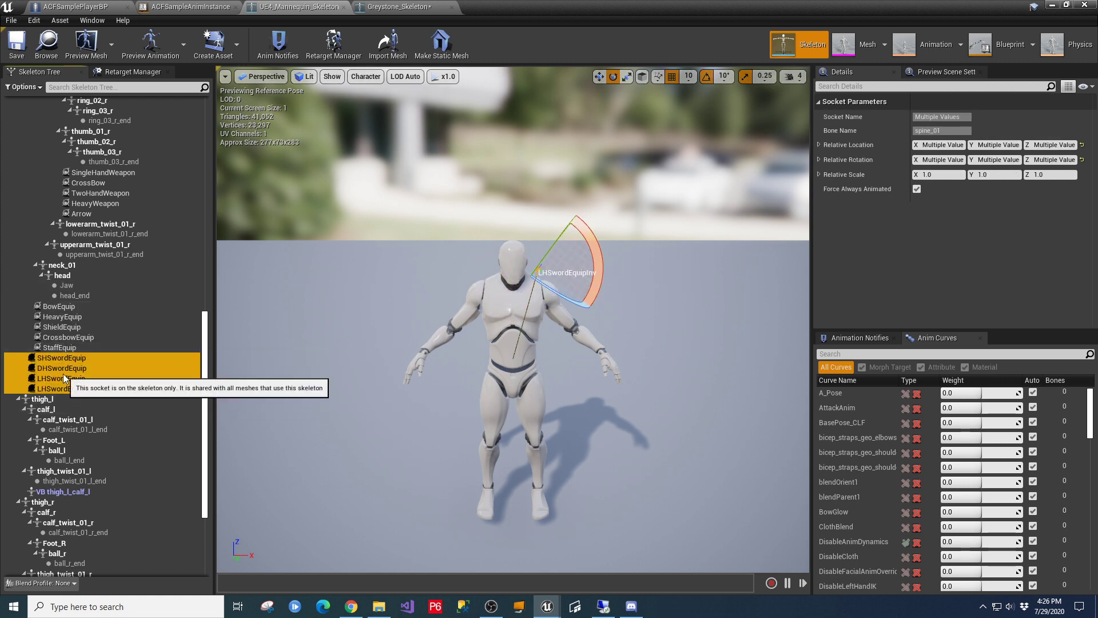
right_click(63, 375)
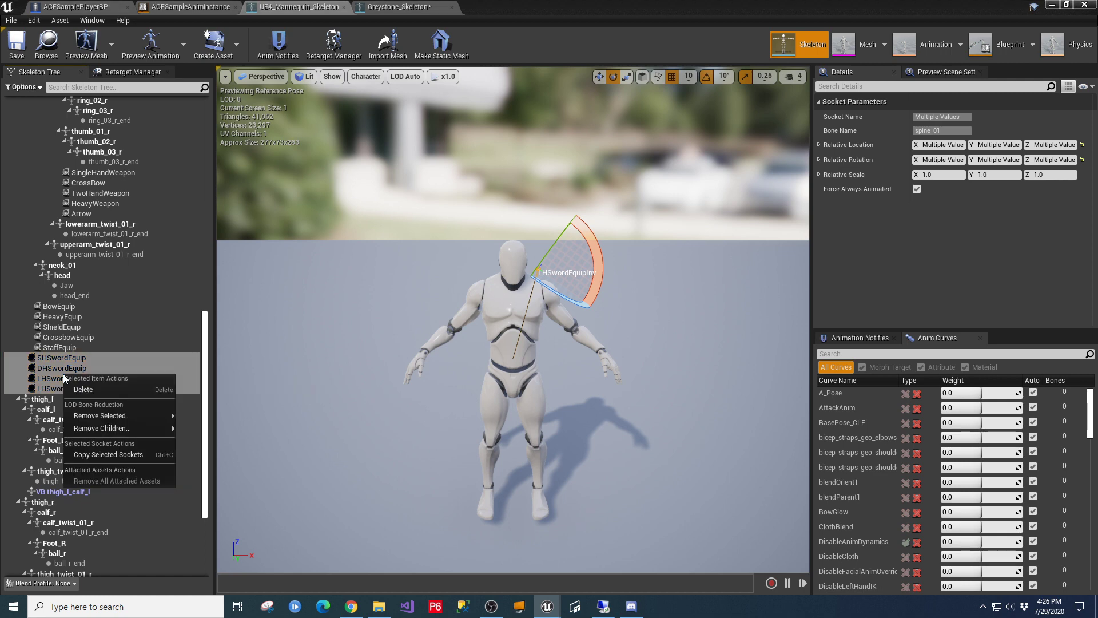
click(127, 453)
Step: Paste the copied sword equip sockets onto the spine_01 bone of Greystone_Skeleton
click(394, 8)
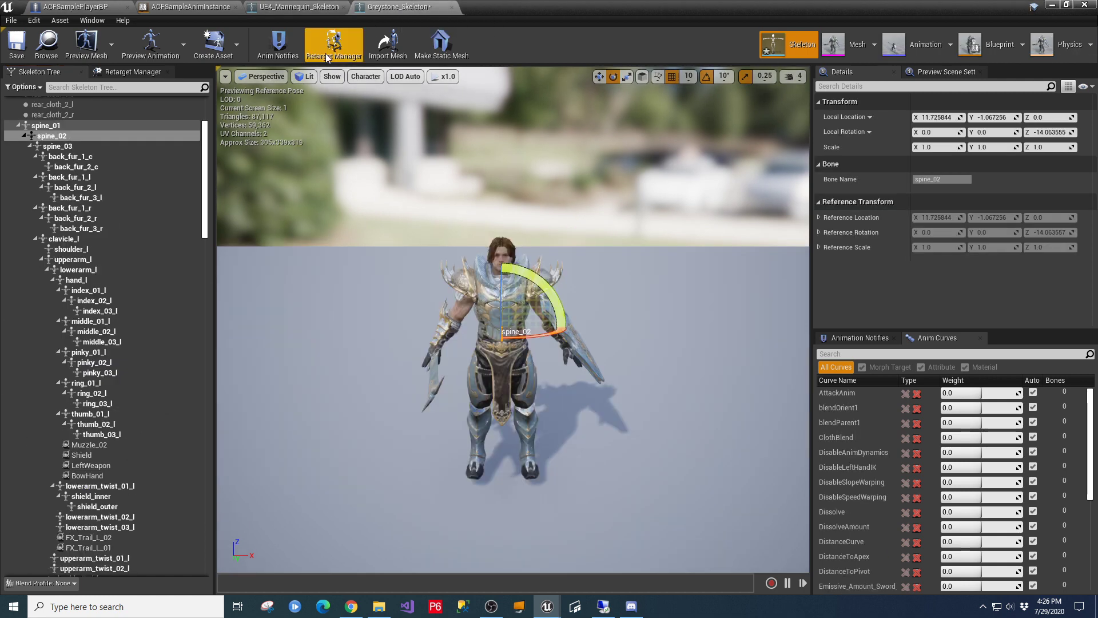
click(42, 127)
right_click(43, 127)
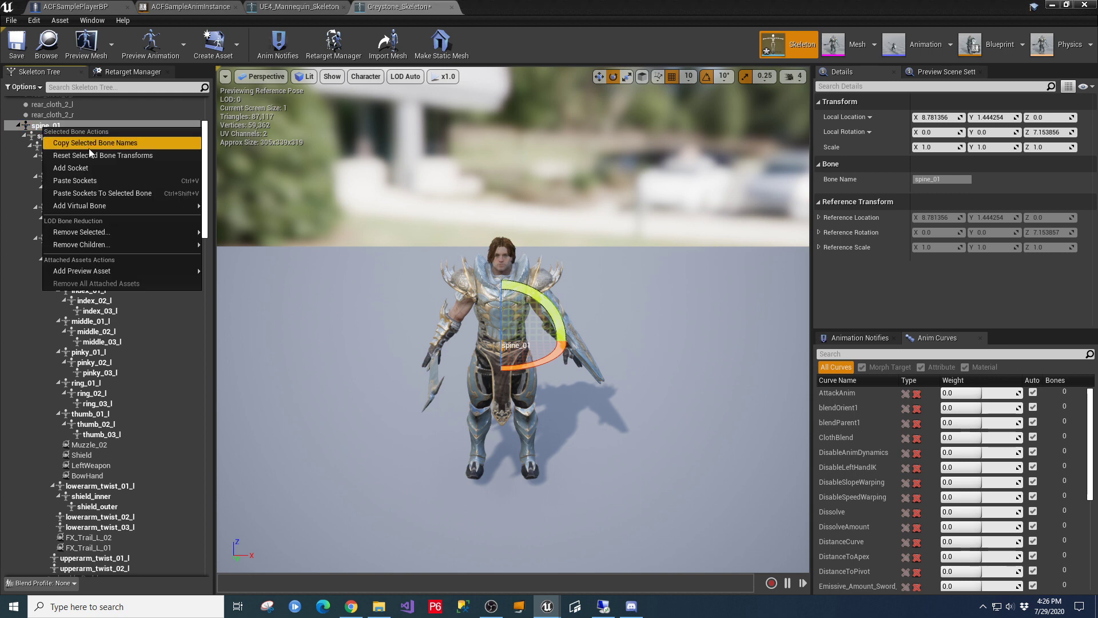
click(94, 193)
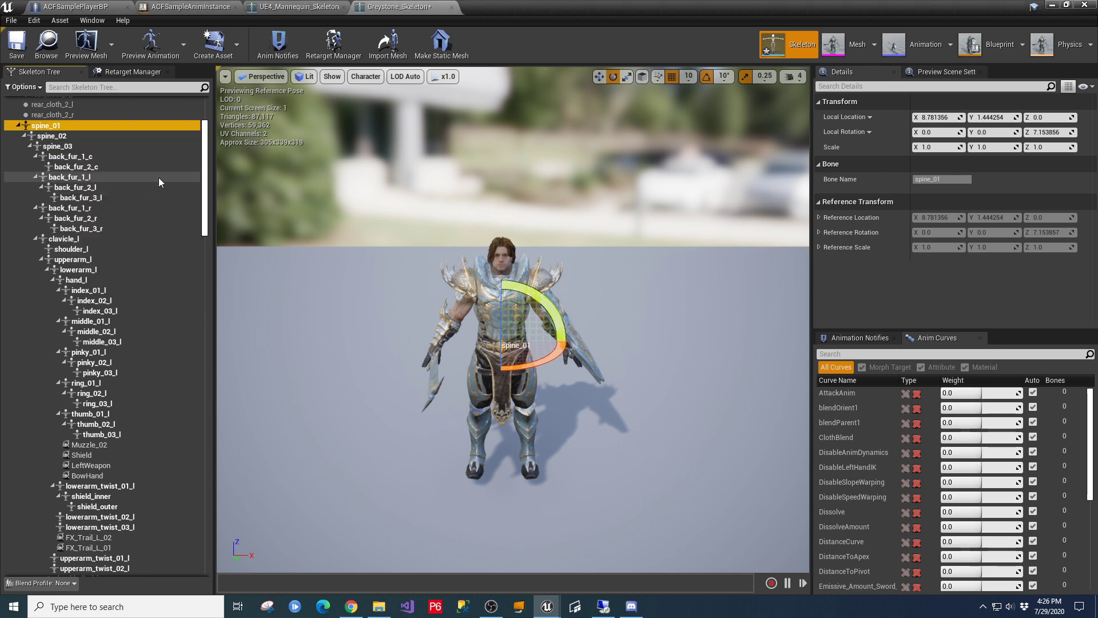
Step: Save Greystone_Skeleton and check UE4_Mannequin_Skeleton's tree for any sockets still left to copy
click(17, 46)
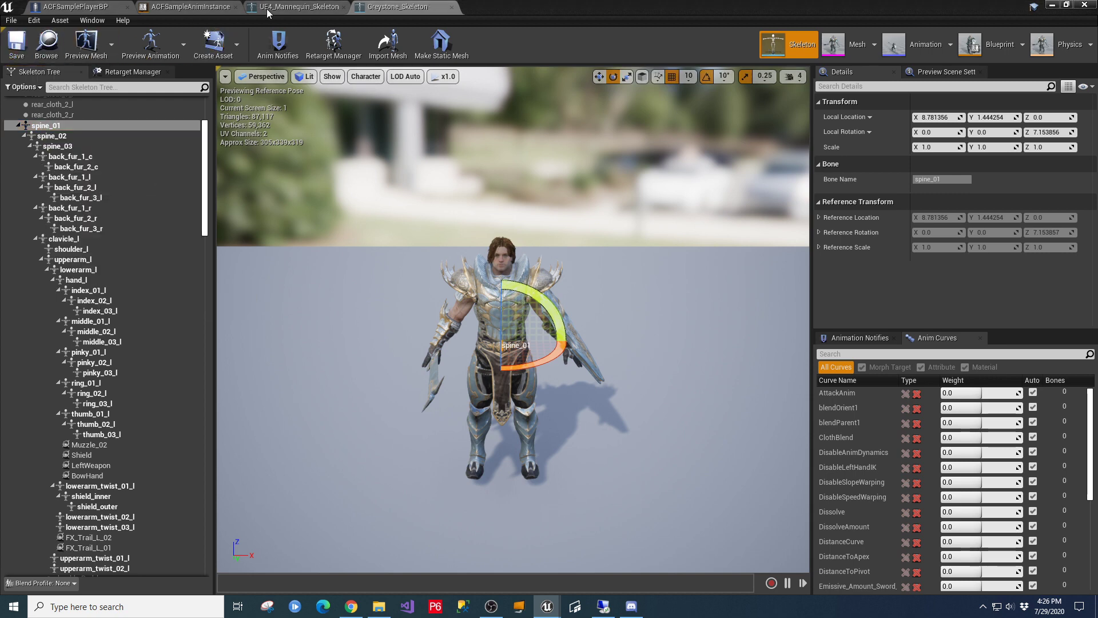
click(269, 8)
scroll(143, 346, down, 3)
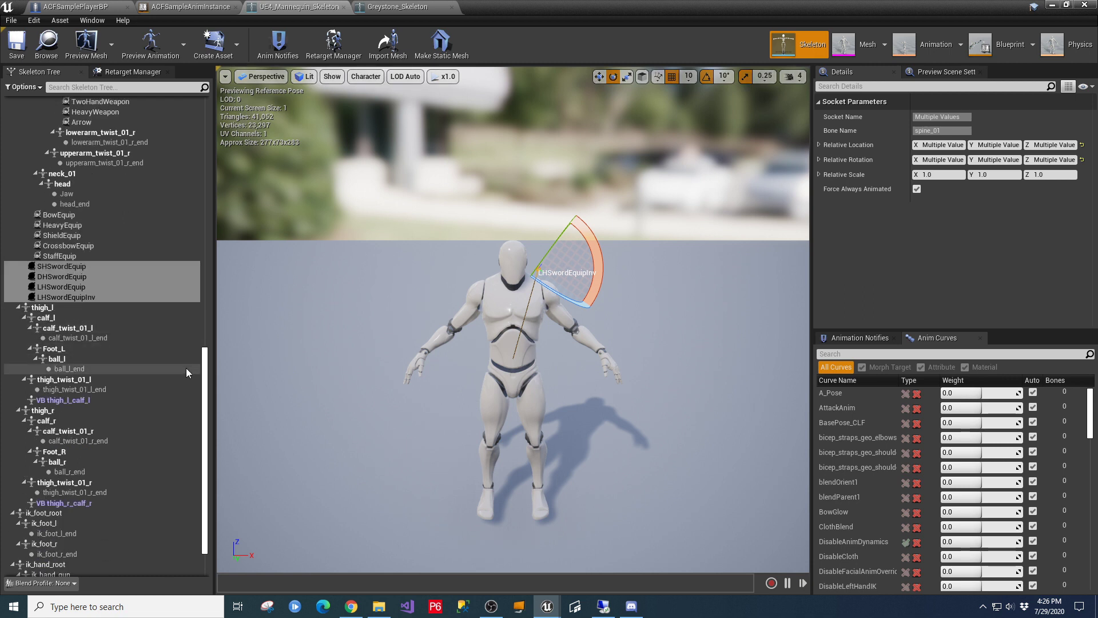
drag(204, 379, 230, 103)
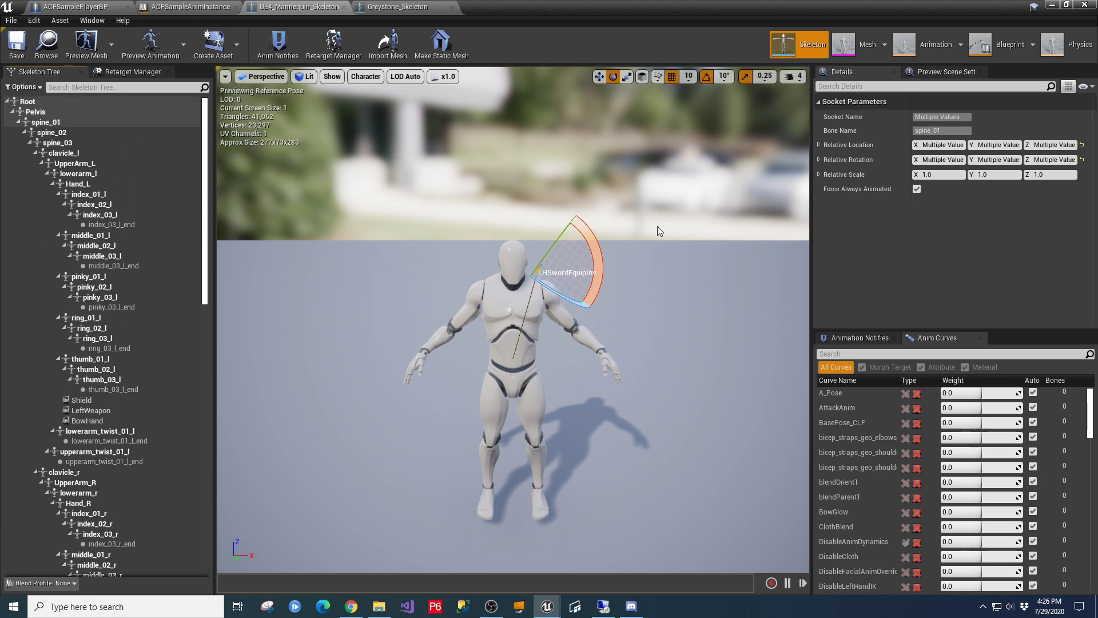
click(400, 8)
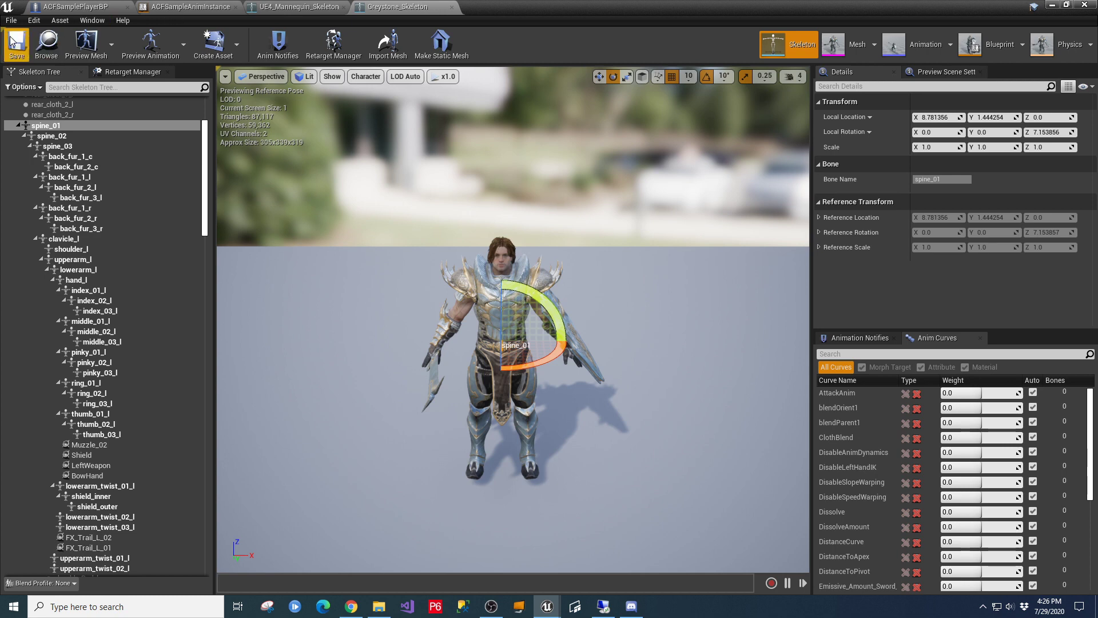
Step: Play-test the PVEMap level full screen, picking up the sword, bow and health potions to check how Greystone carries the weapons
click(1051, 6)
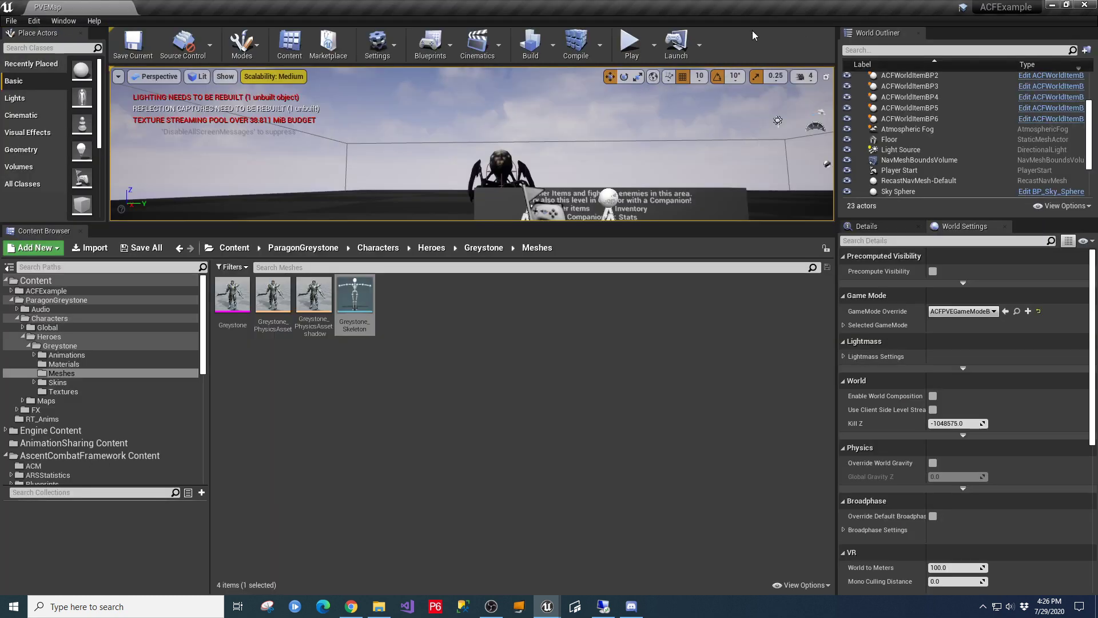
click(639, 47)
key(F11)
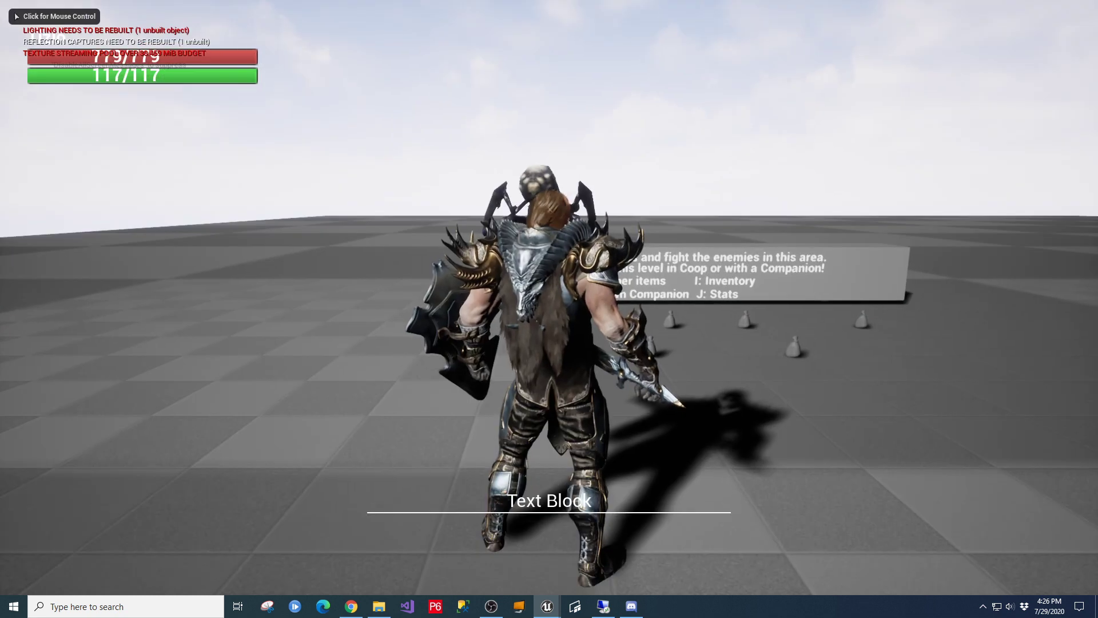
click(549, 309)
key(w)
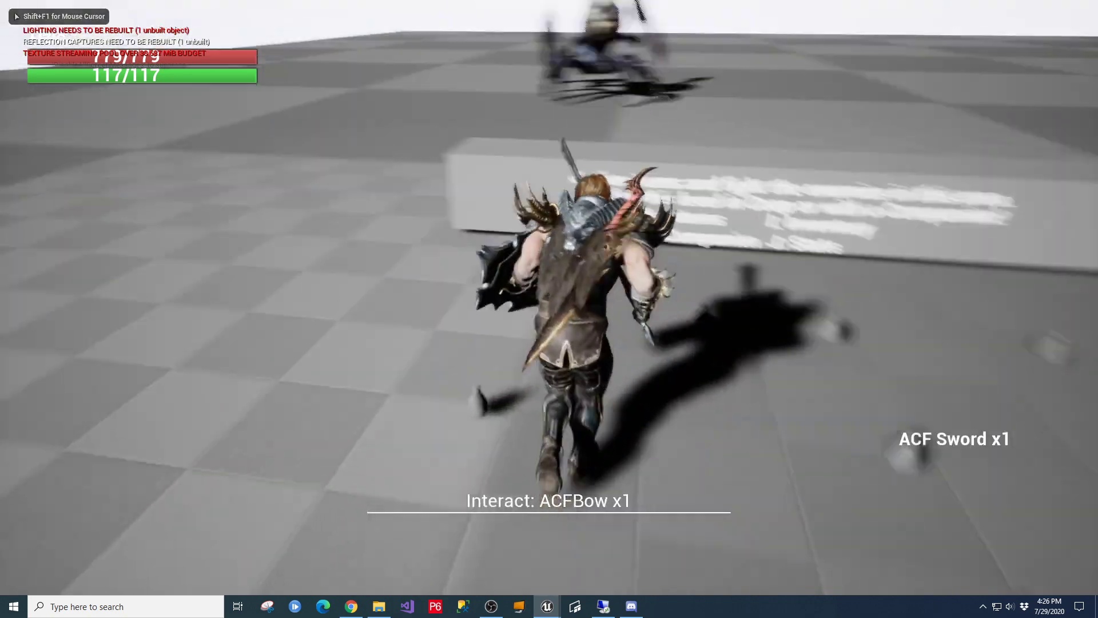
key(e)
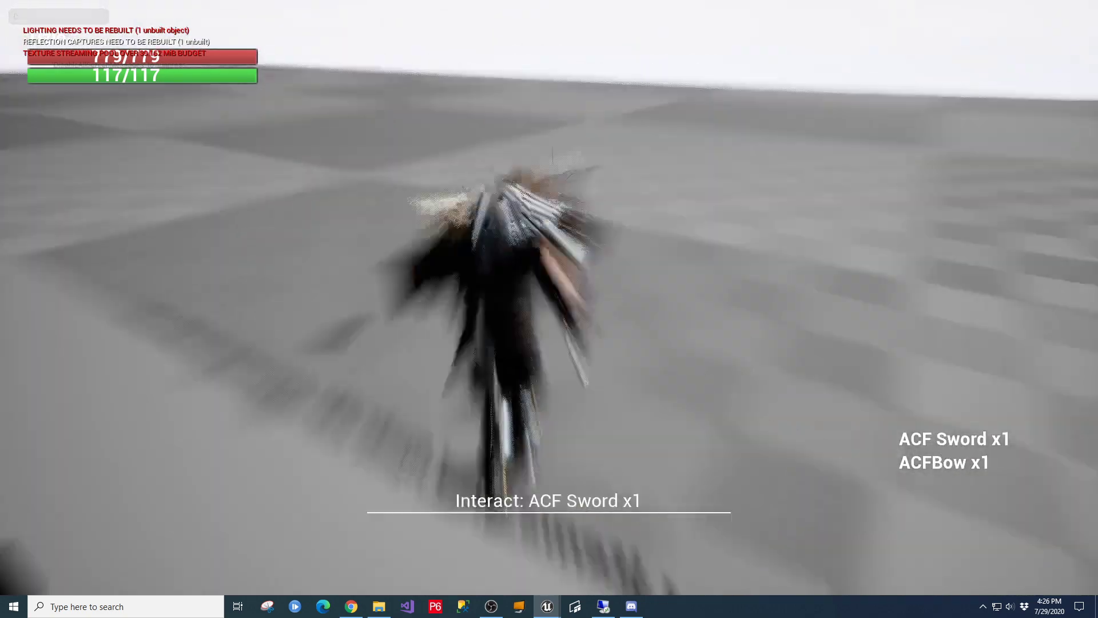
key(e)
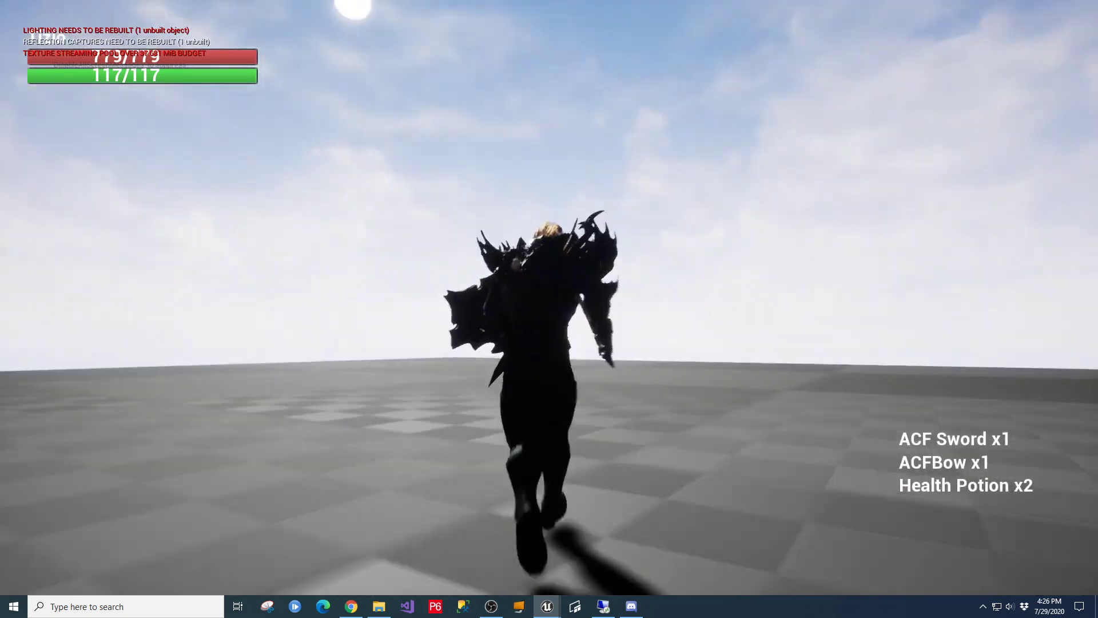
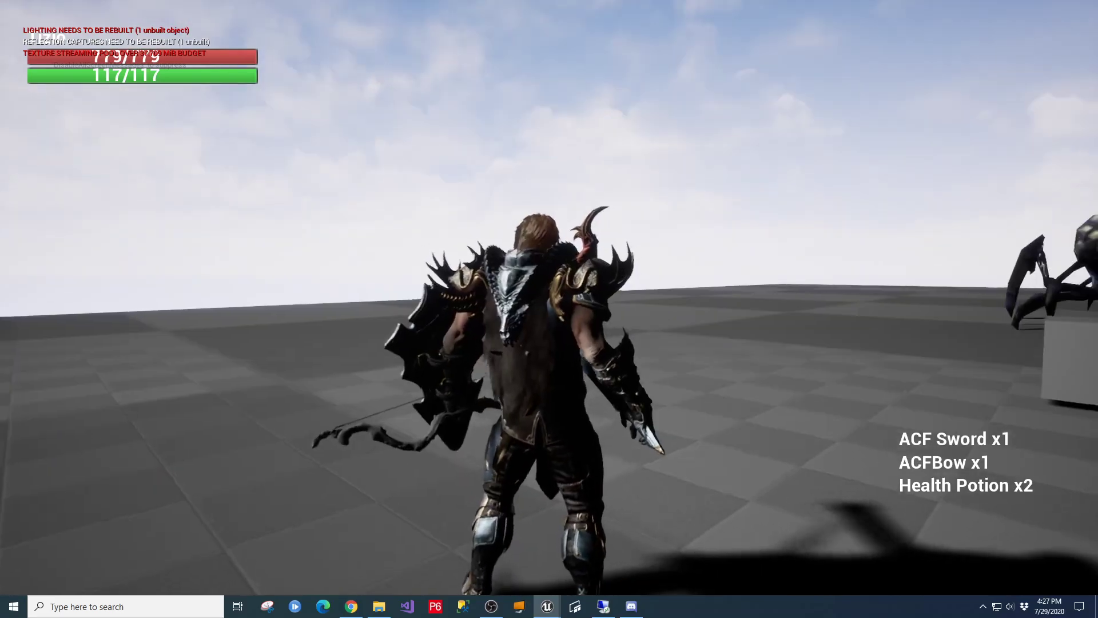
key(Escape)
key(F11)
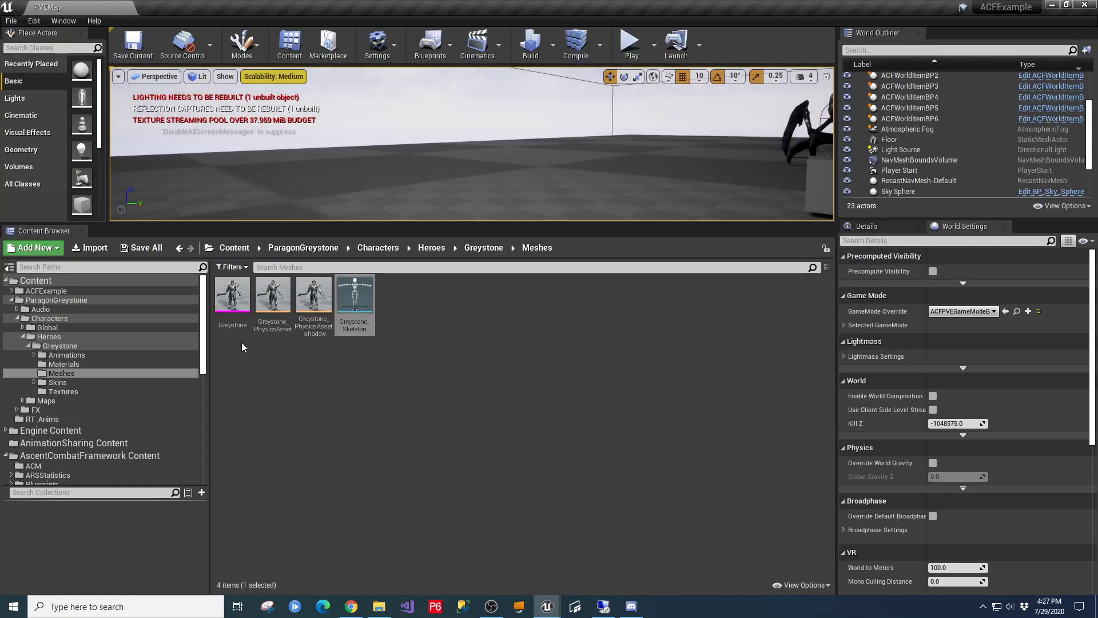
Step: Search Greystone_Skeleton's tree for "sword" and copy the name of the sword_bottom bone
double_click(334, 316)
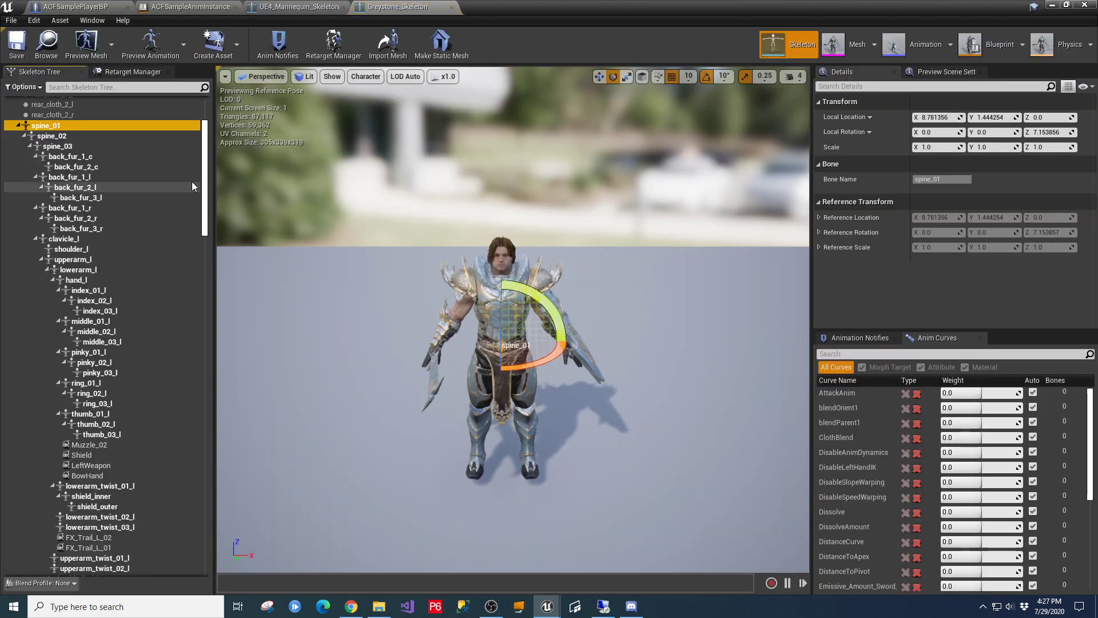
drag(205, 173, 213, 202)
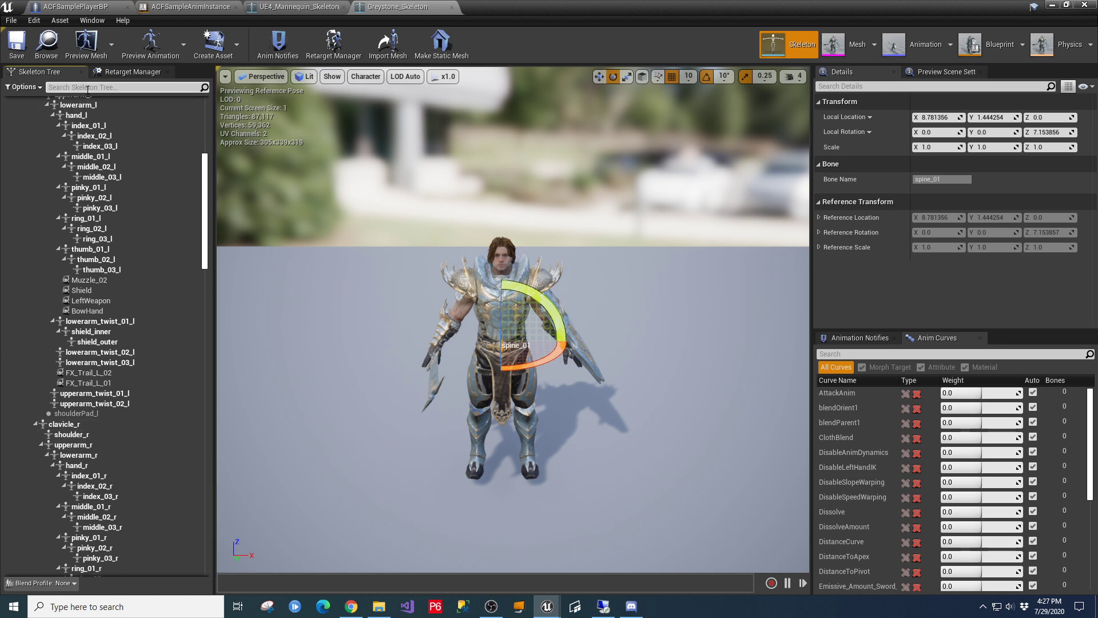
text(sword)
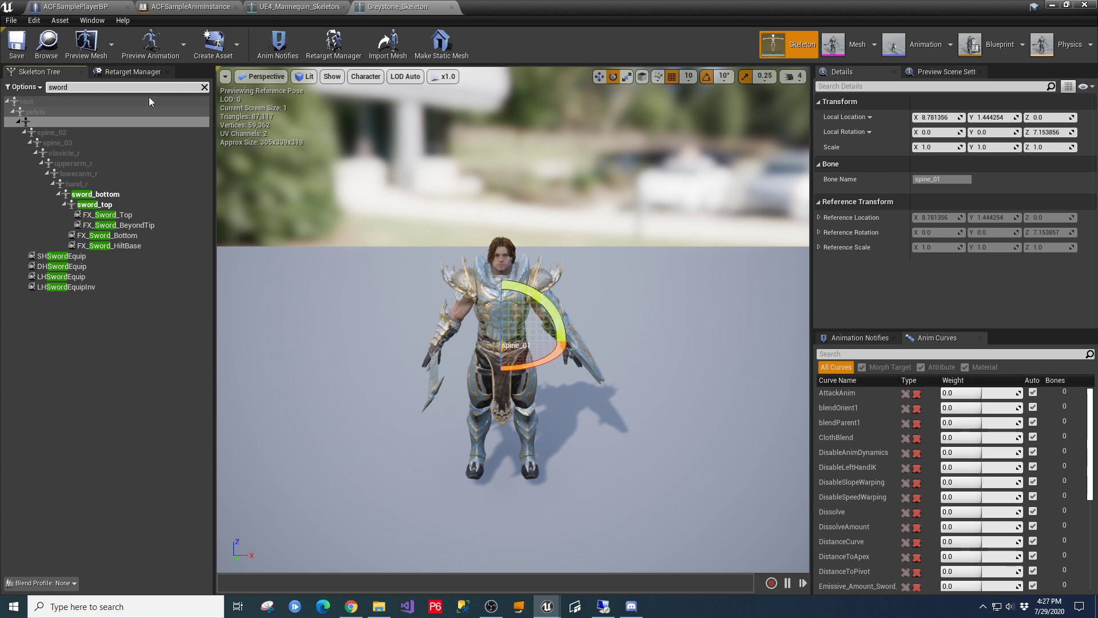
click(90, 196)
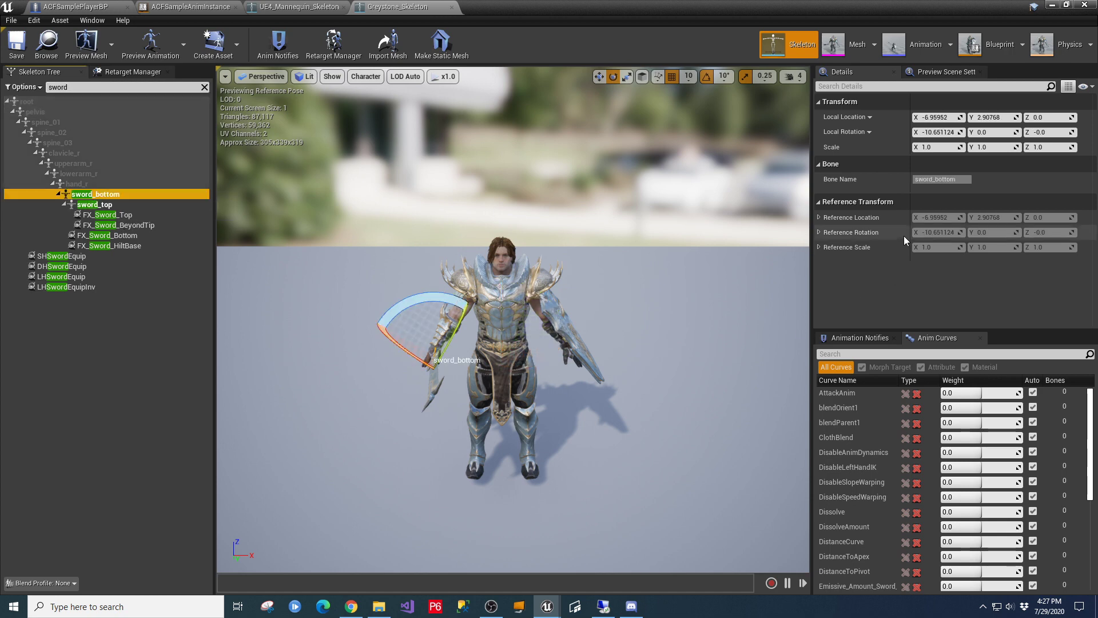
right_click(88, 197)
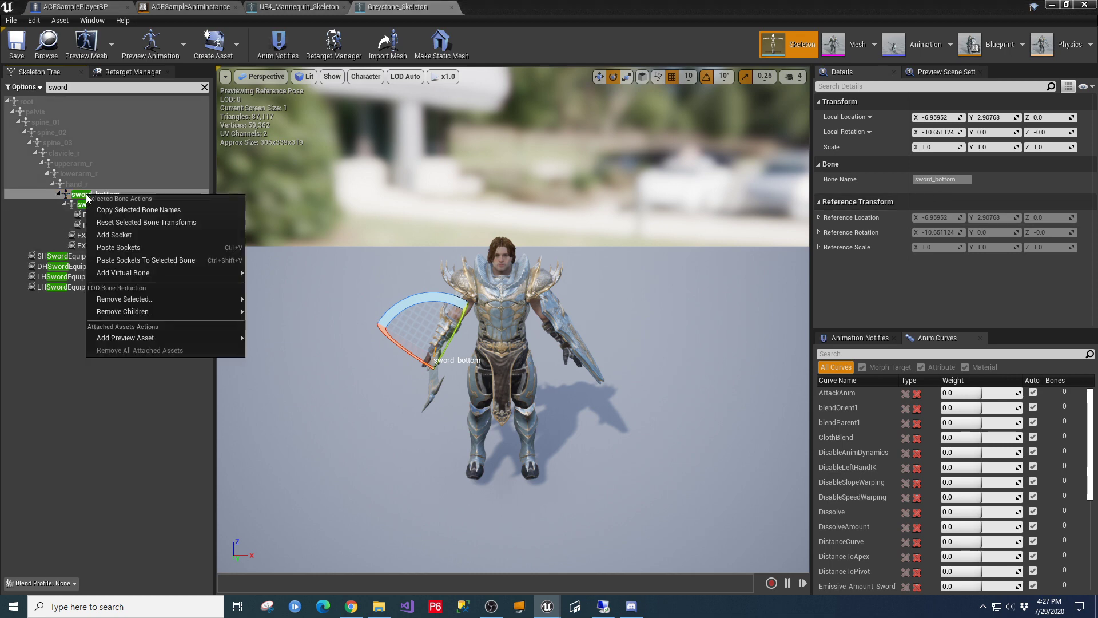
click(153, 211)
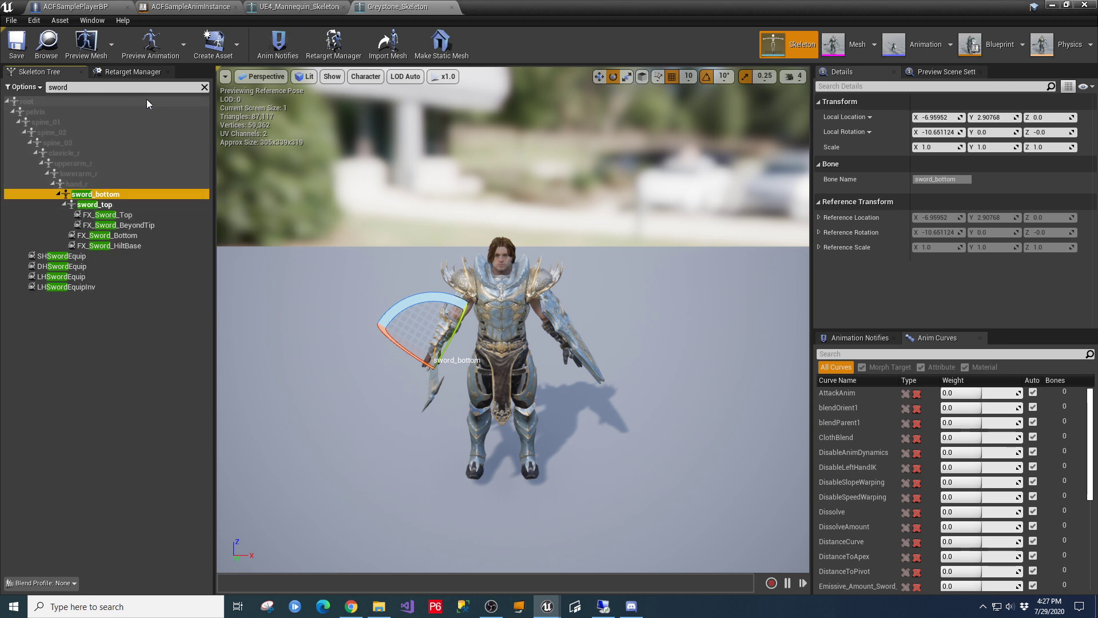
Step: In ACFSamplePlayerBP's Event Graph, move the Event BeginPlay and Parent: BeginPlay nodes away from the Bind Event node to make room
click(82, 8)
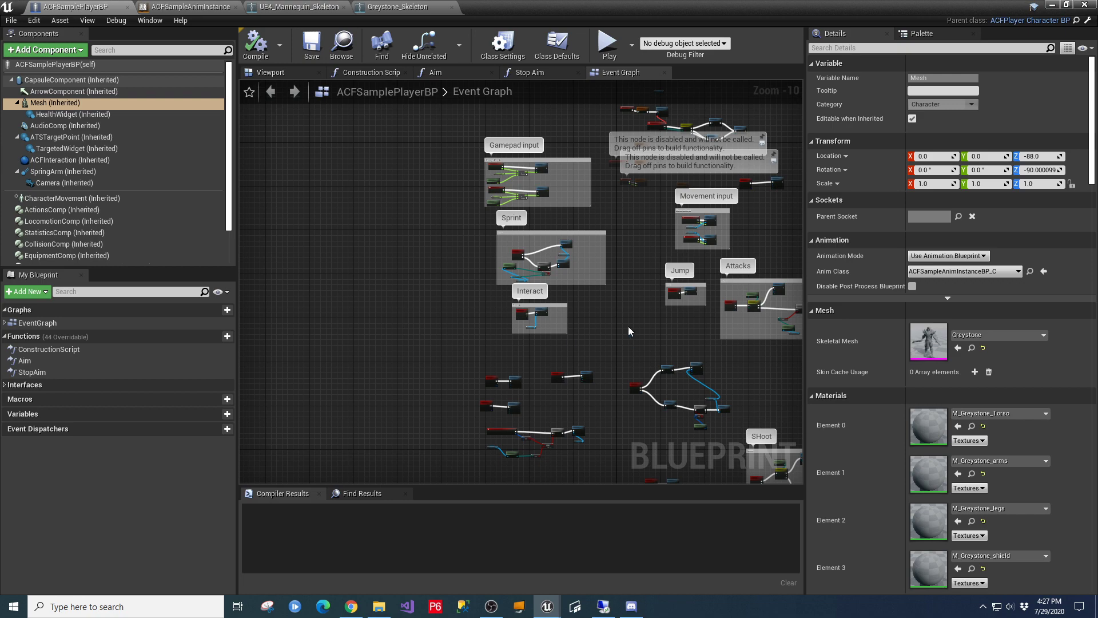
scroll(407, 320, up, 2)
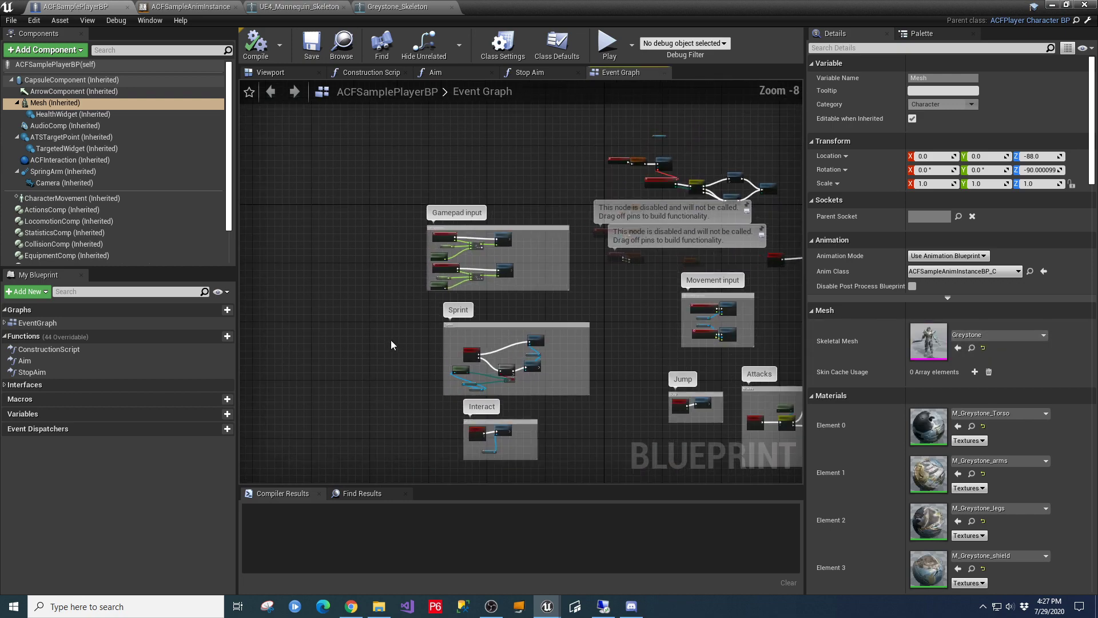
scroll(391, 343, up, 3)
right_drag(674, 307, 378, 419)
scroll(444, 371, up, 2)
right_drag(444, 372, 338, 557)
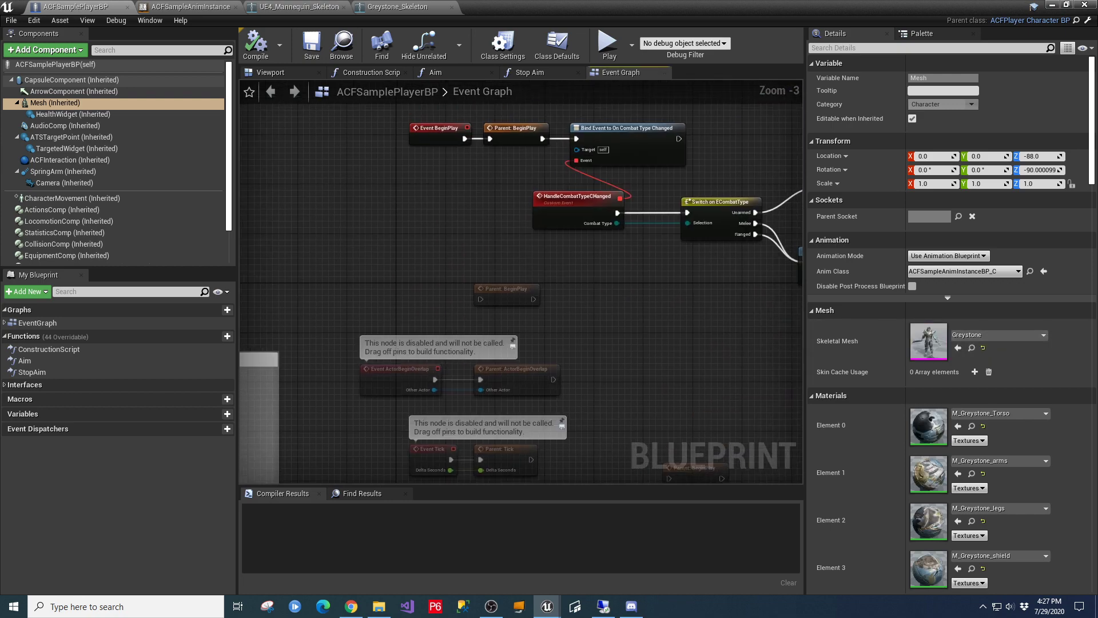
right_drag(410, 252, 404, 439)
scroll(404, 439, up, 3)
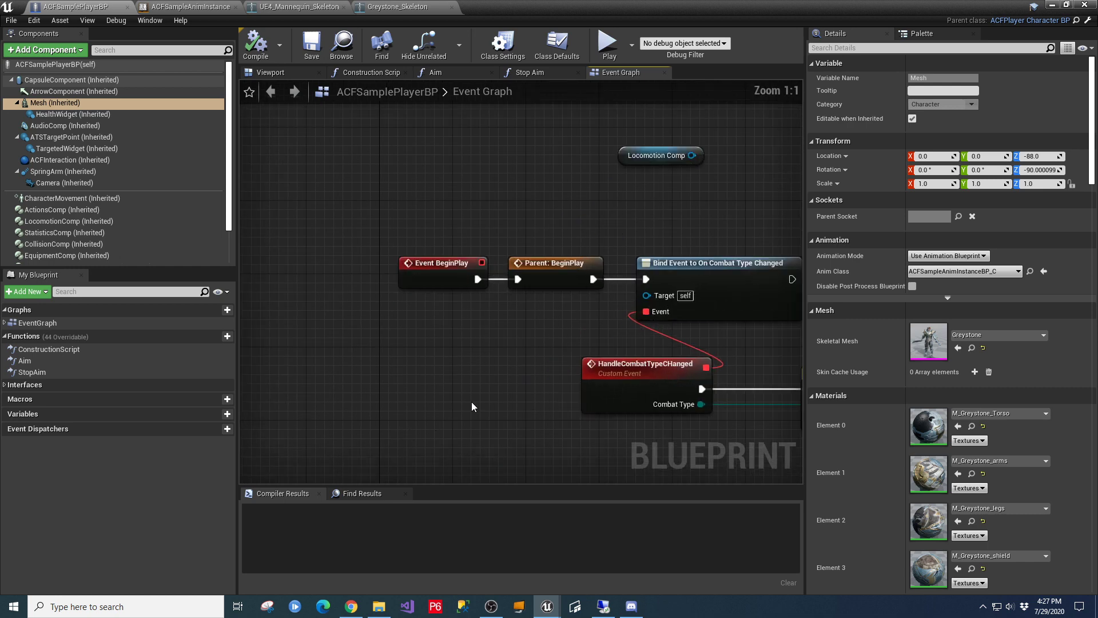
right_drag(472, 402, 501, 385)
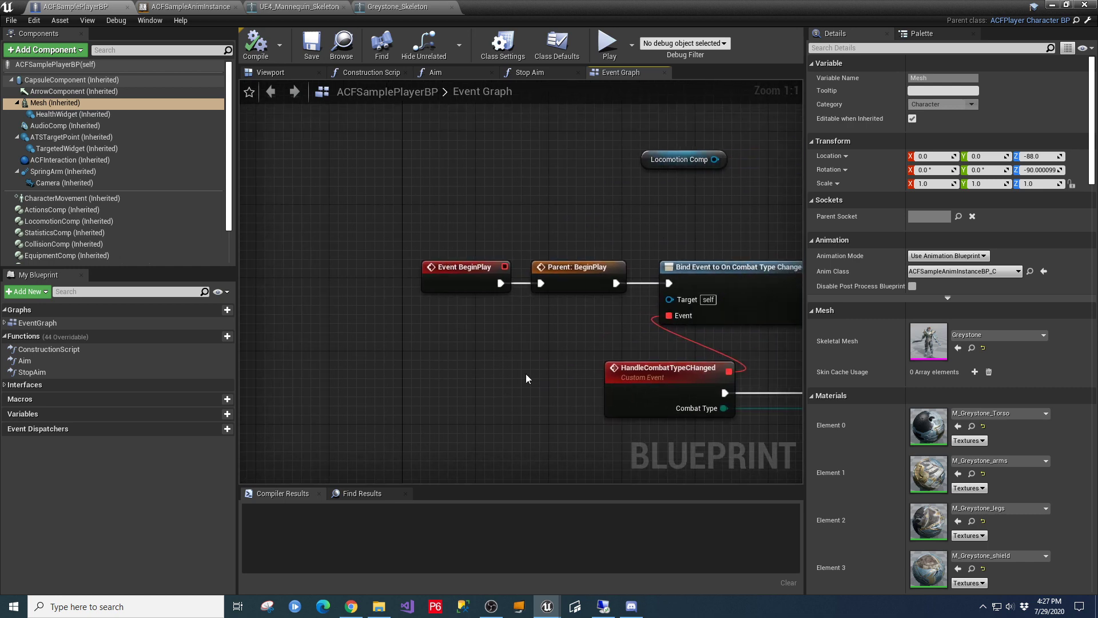
right_click(562, 354)
drag(581, 272, 420, 149)
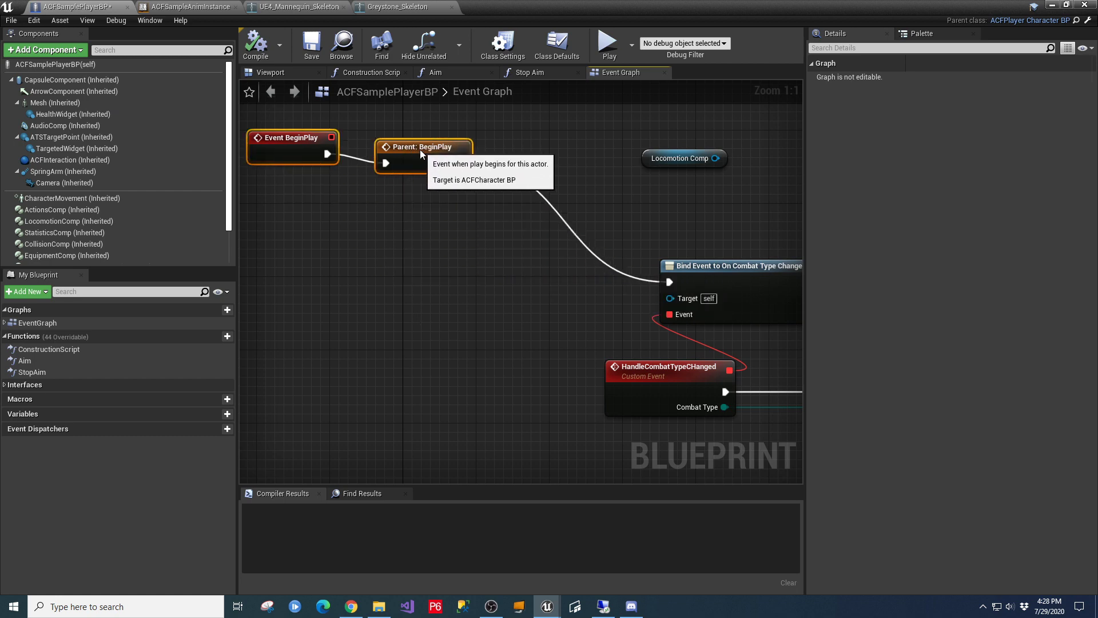
Step: Add a Hide Bone by Name (Mesh) node below Parent: BeginPlay and place its Mesh reference beside the Target input
right_click(406, 287)
text(hide bone)
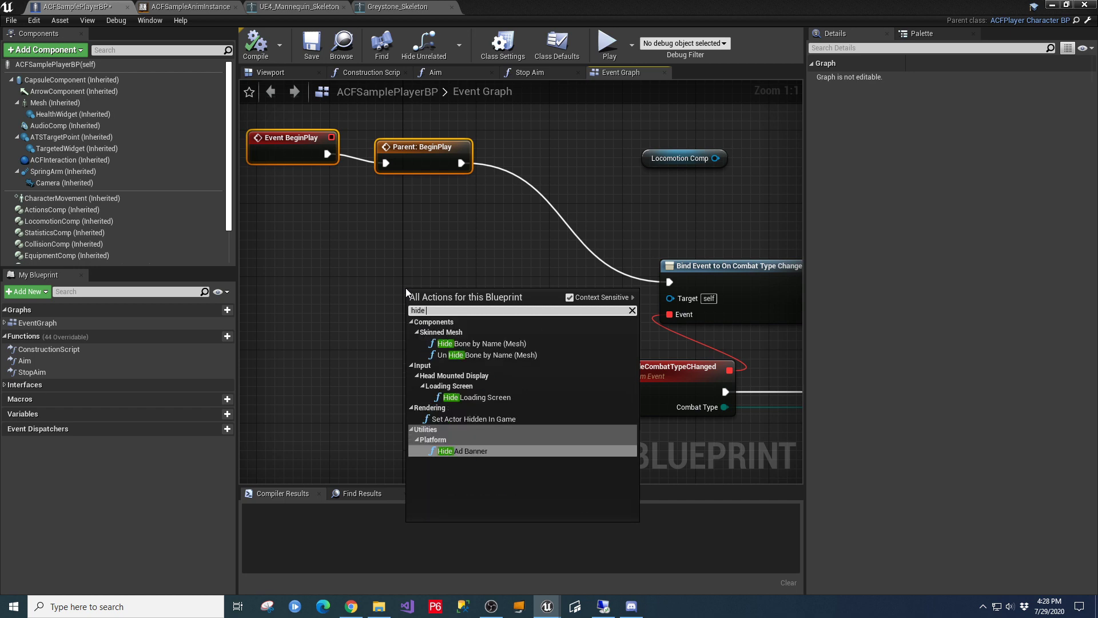
click(477, 344)
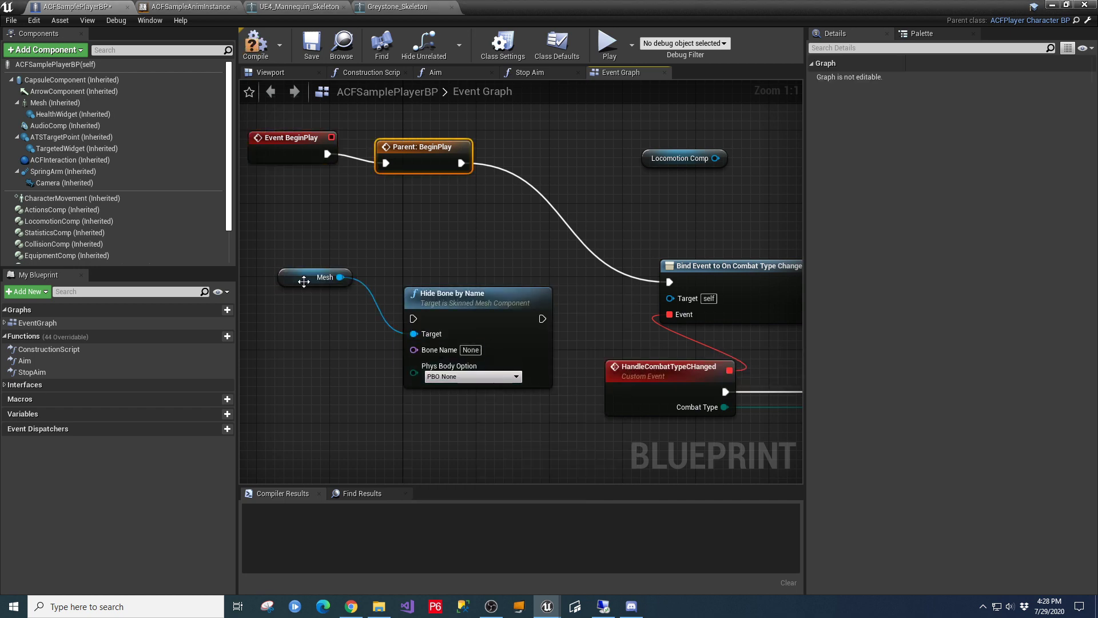
drag(304, 281, 329, 391)
drag(442, 306, 406, 232)
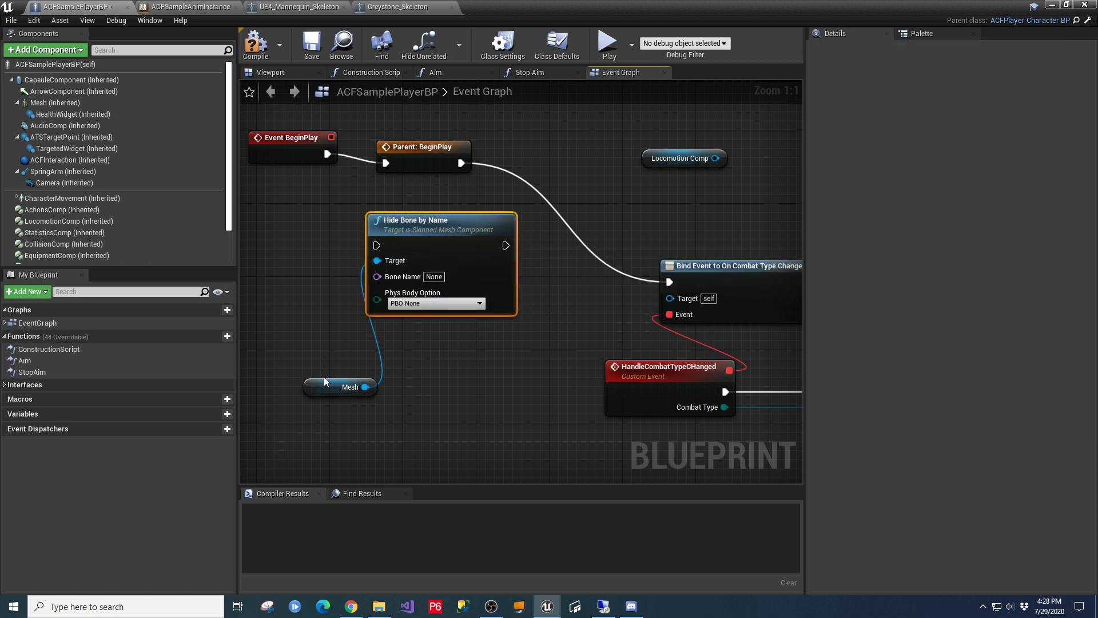
drag(325, 381, 290, 256)
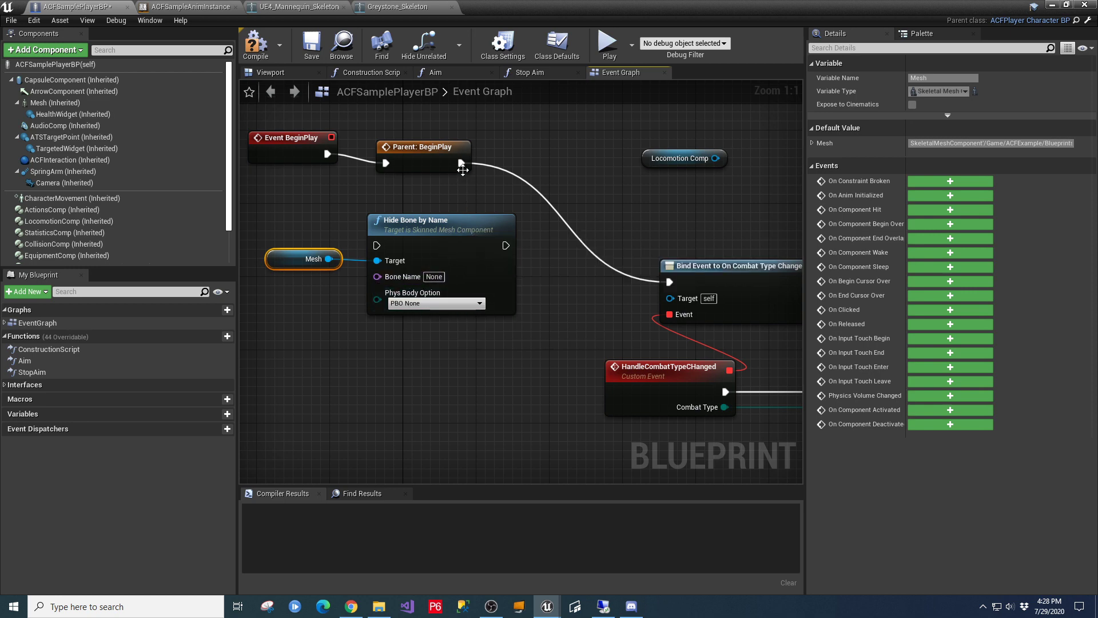
Step: Connect Parent: BeginPlay's execution output to Hide Bone by Name and set its bone name to sword_bottom
drag(462, 167, 377, 245)
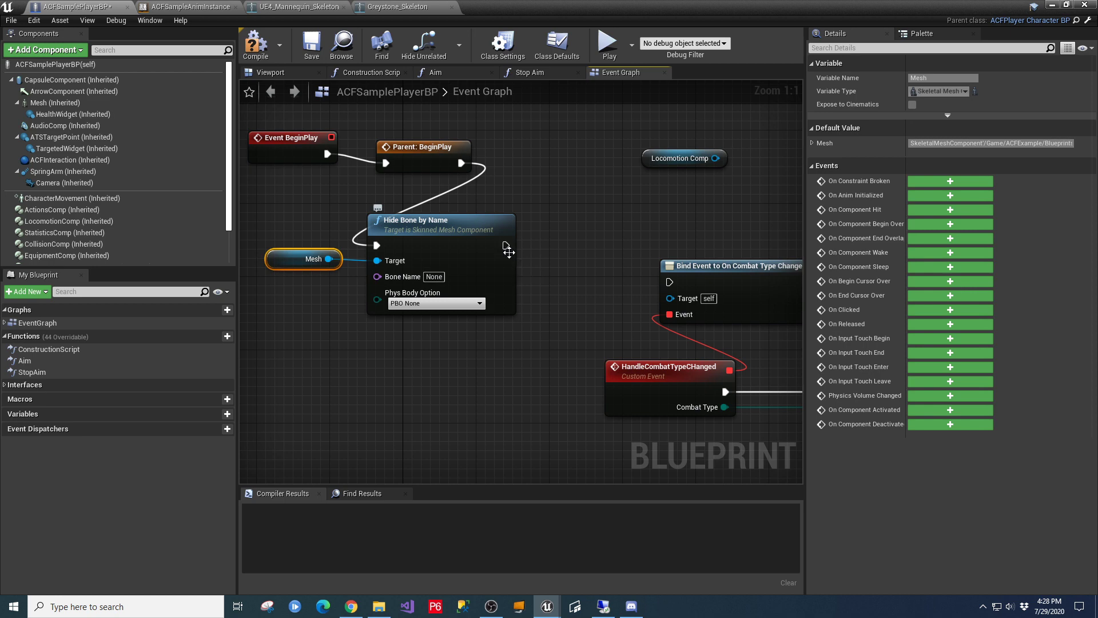
click(435, 277)
text(sword_bottom)
click(511, 343)
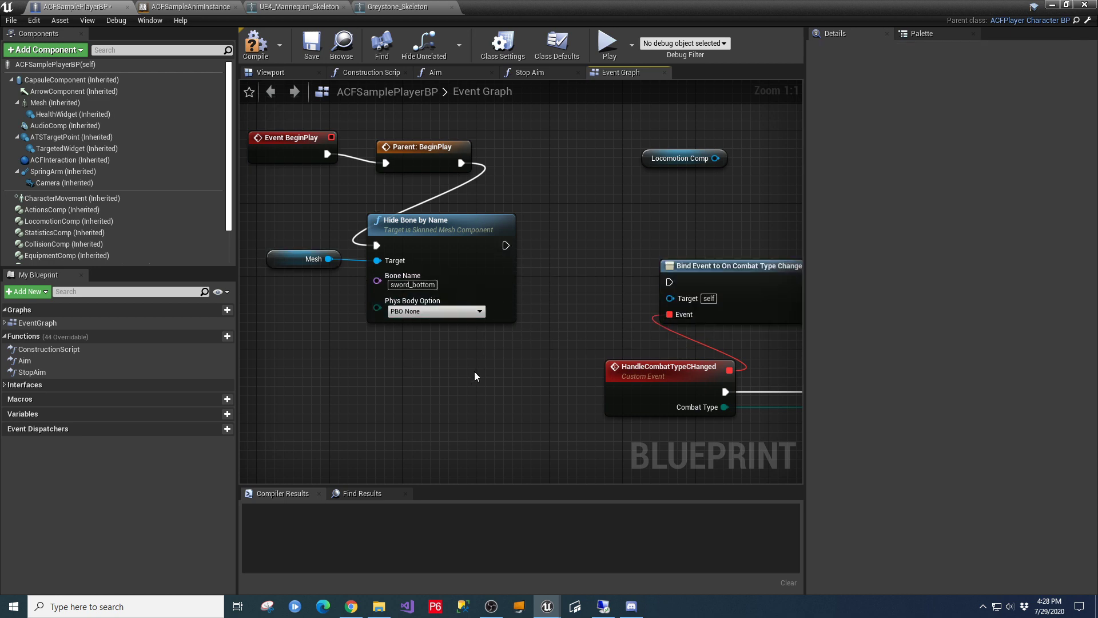
Step: Search Greystone_Skeleton's tree for "shield", copy the shield_inner bone name and return to ACFSamplePlayerBP's Event Graph
click(395, 7)
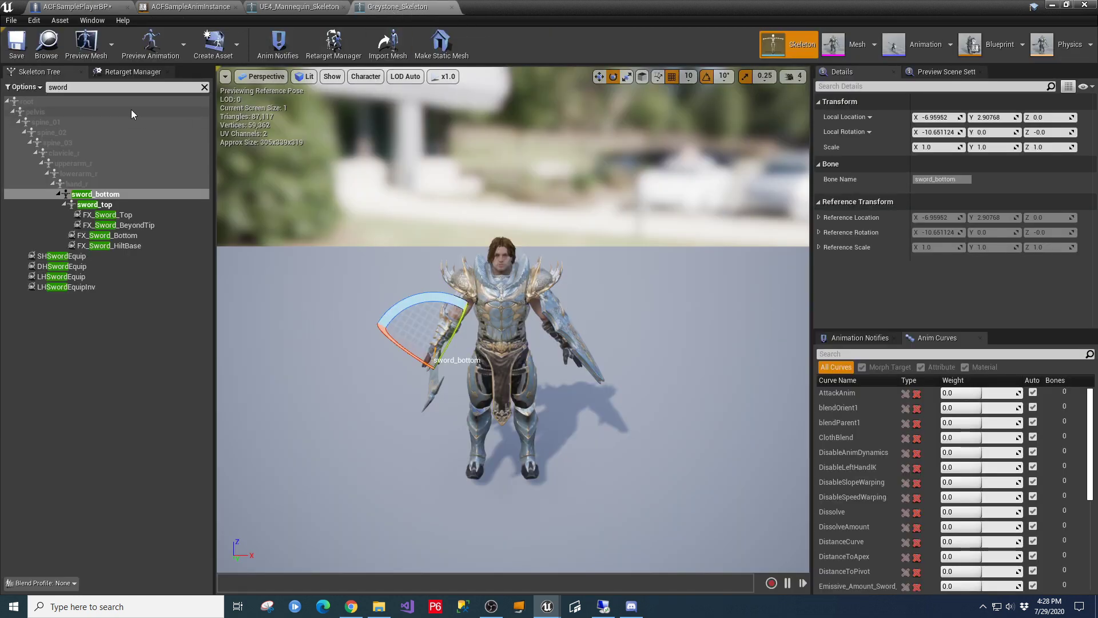
key(ctrl+a)
text(shi)
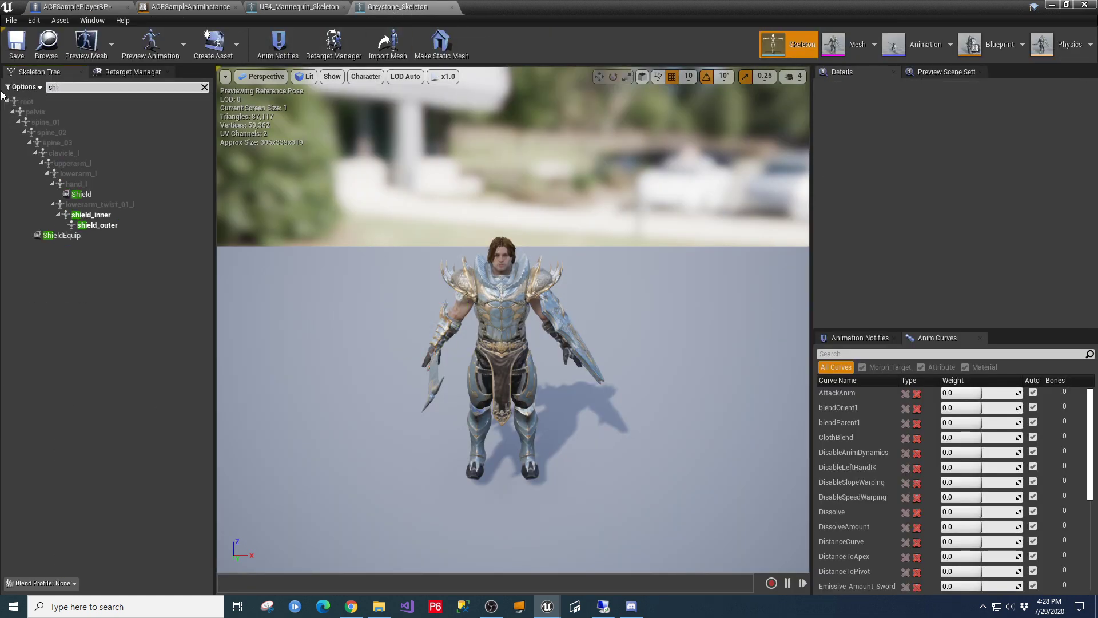
click(95, 216)
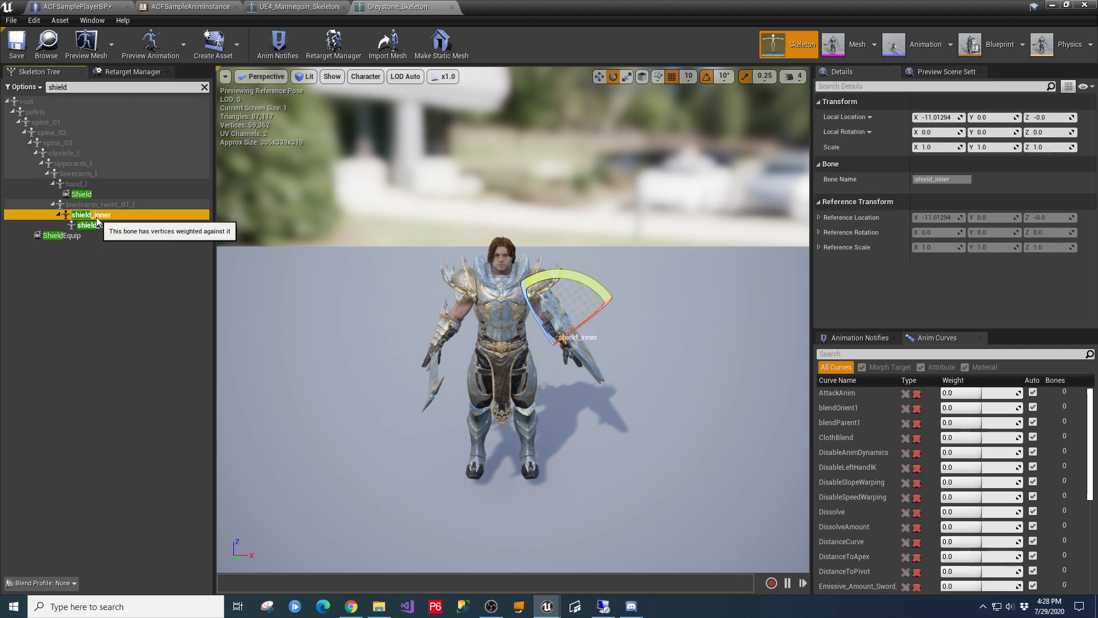
right_click(96, 219)
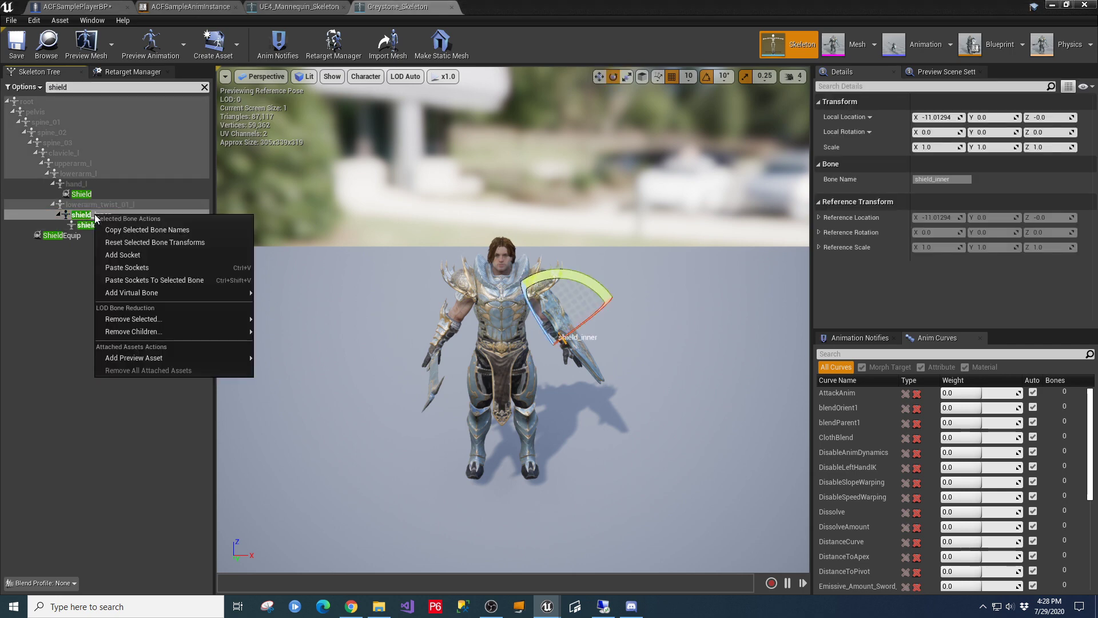
click(134, 231)
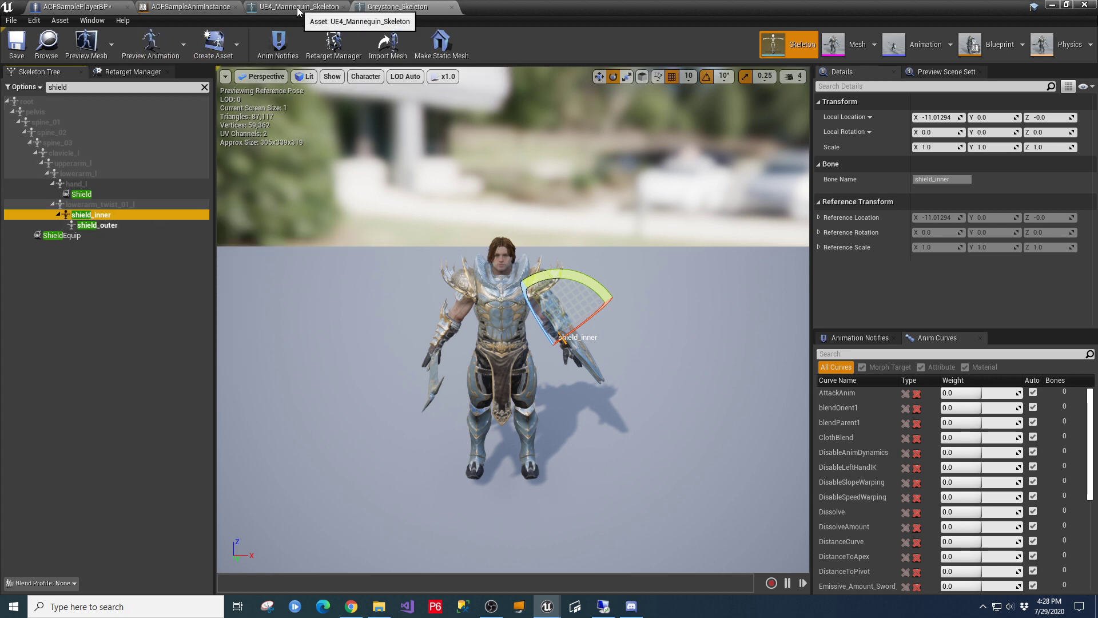
click(80, 7)
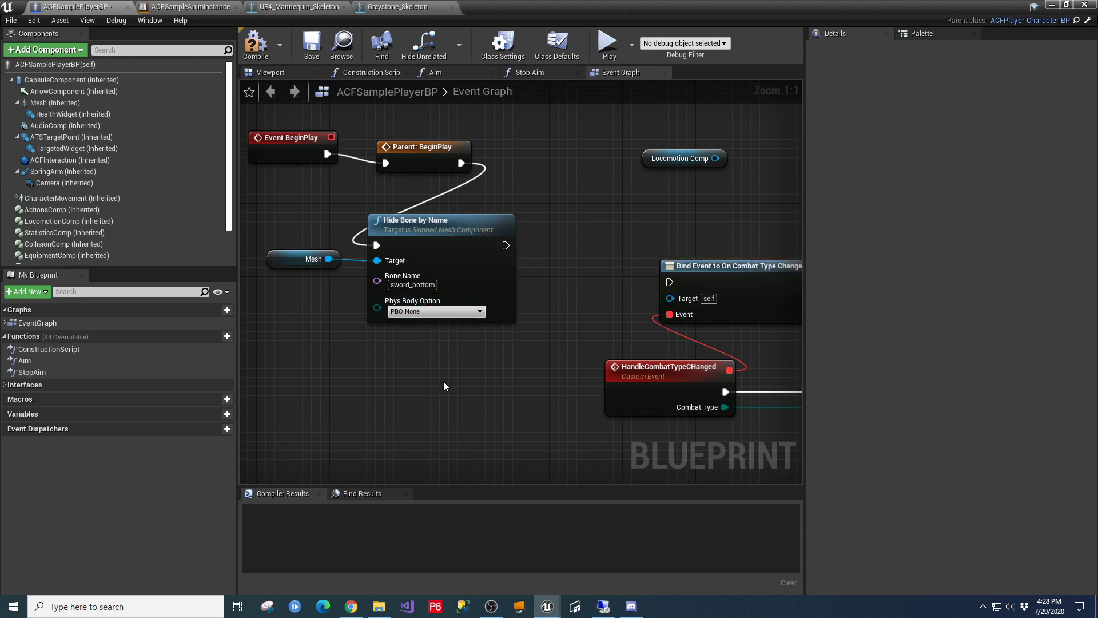
Step: Add a second Hide Bone by Name (Mesh) node, delete its extra Mesh reference and place the node below the sword_bottom one
right_click(403, 373)
text(hide bon)
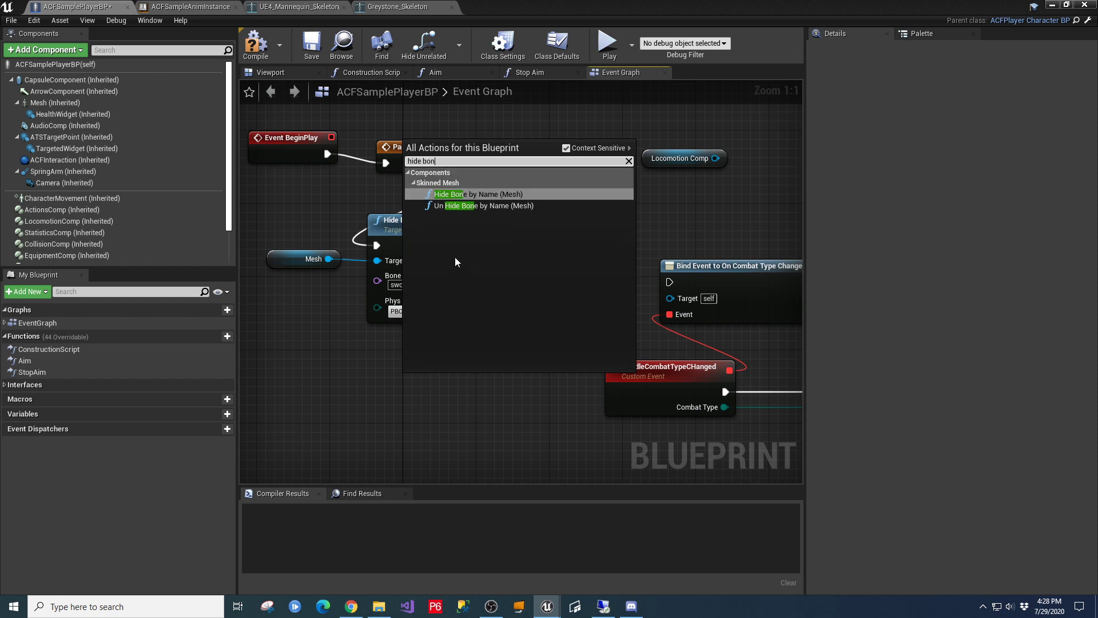
click(484, 194)
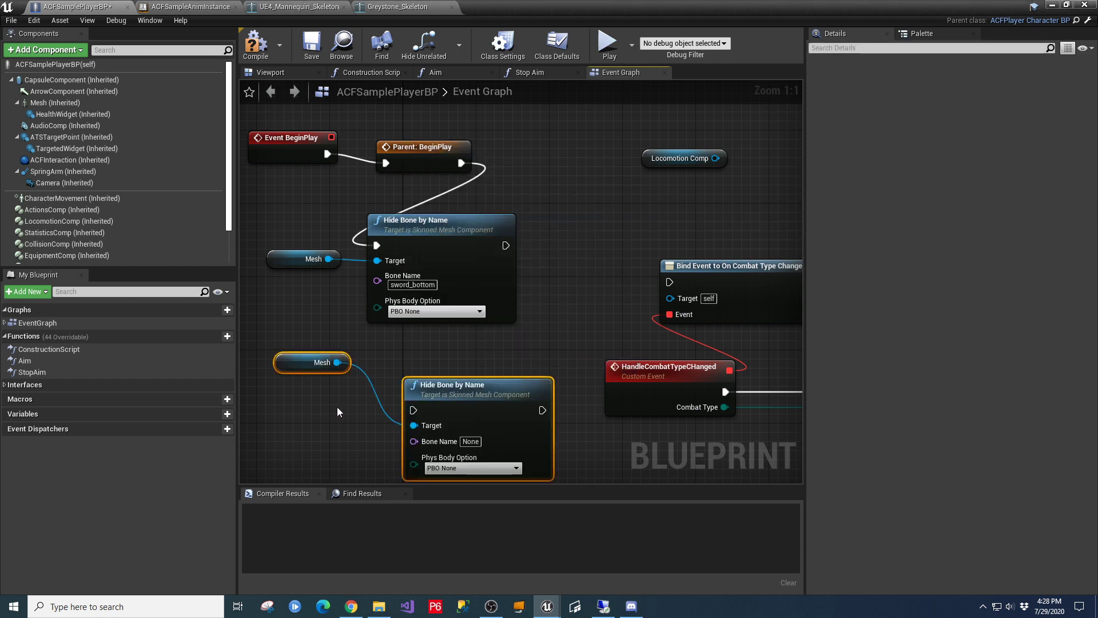
click(301, 363)
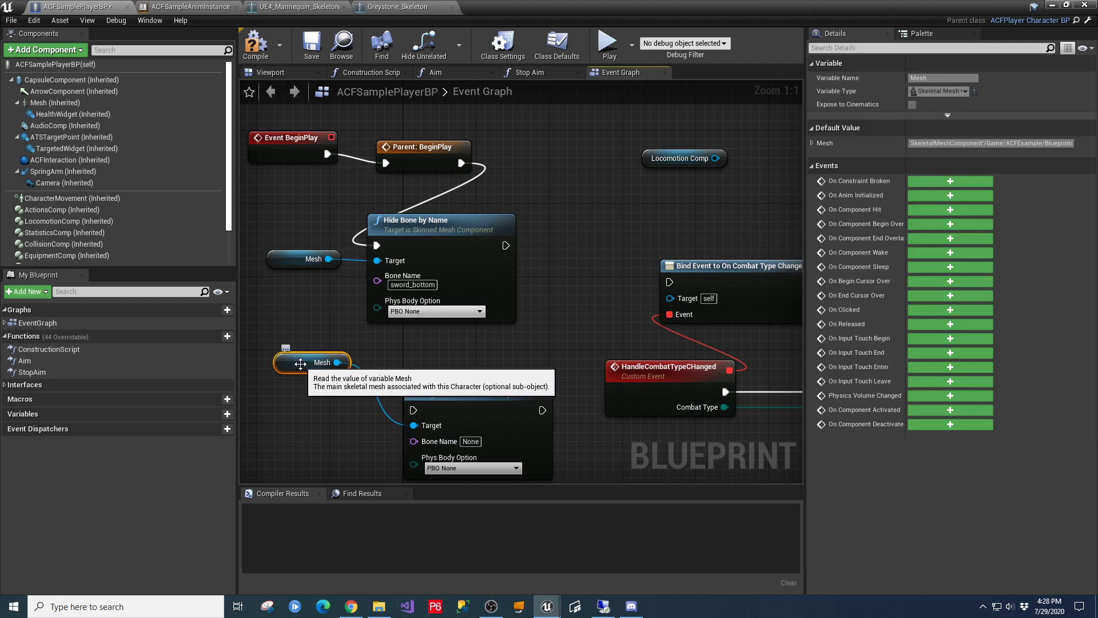
key(Delete)
drag(435, 382, 407, 348)
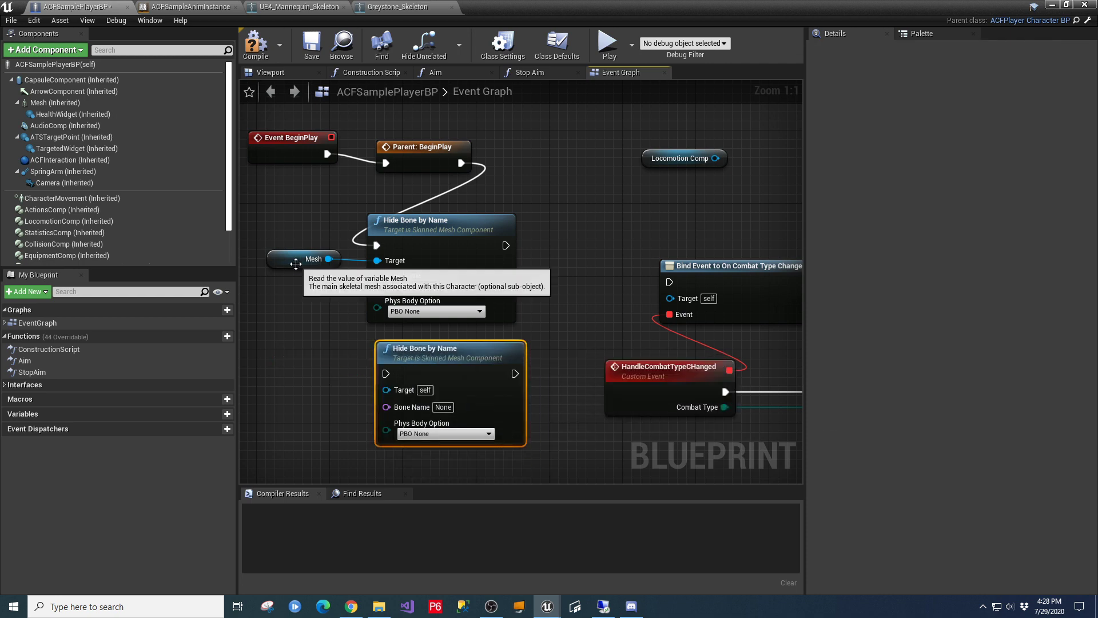
Step: Wire the existing Mesh reference and the first node's execution output into the second Hide Bone by Name, and set its bone name to shield_inner
drag(328, 258, 386, 390)
drag(506, 245, 486, 293)
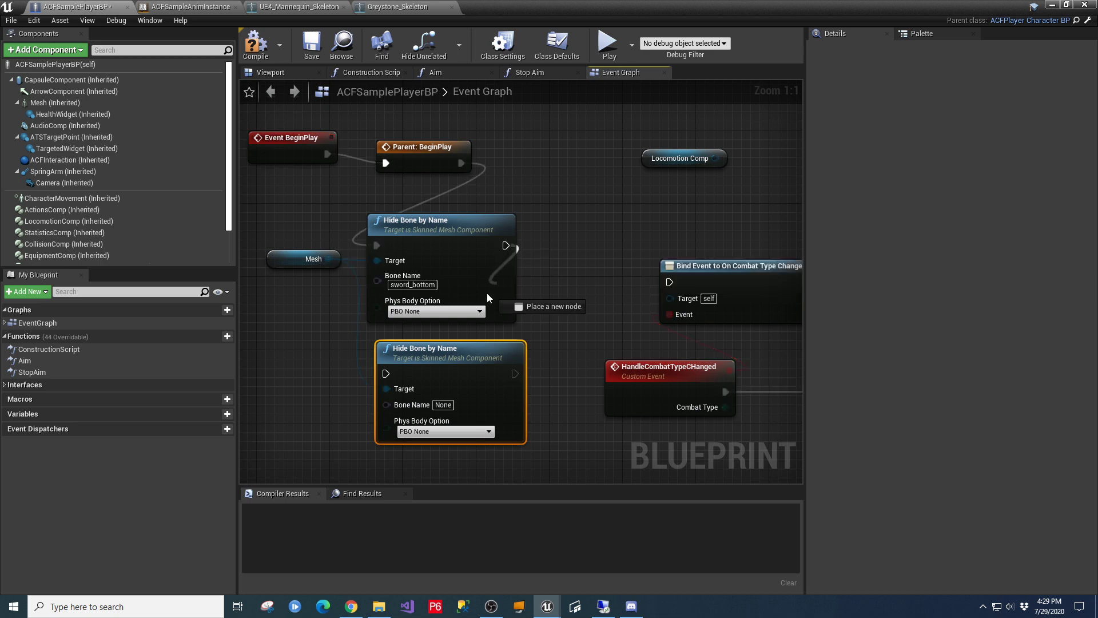
drag(395, 374, 386, 373)
click(444, 404)
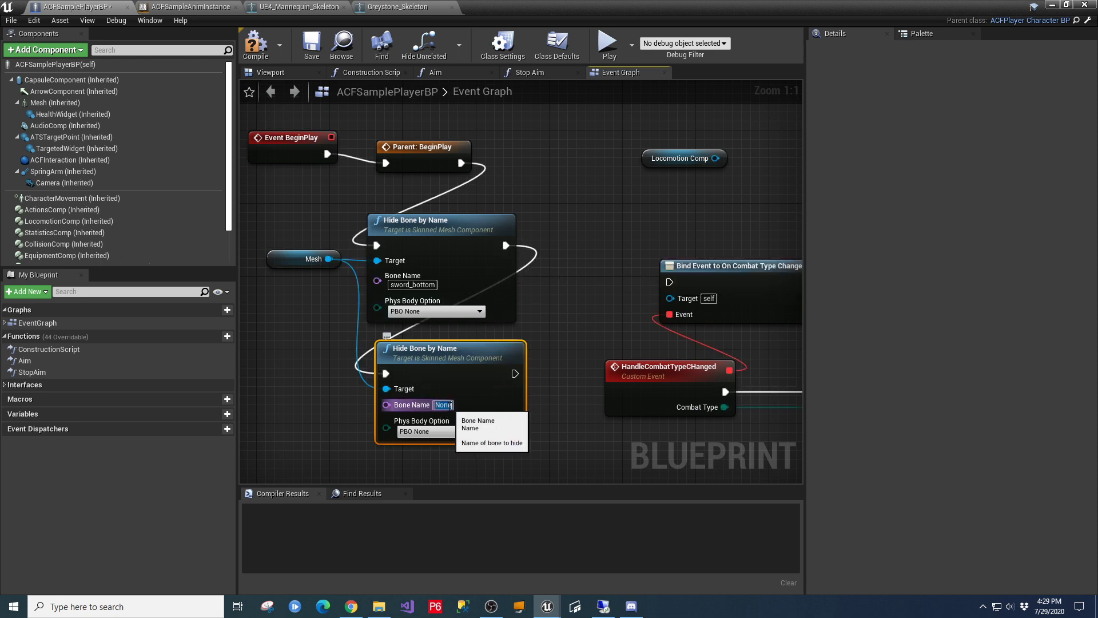
text(shield_inner)
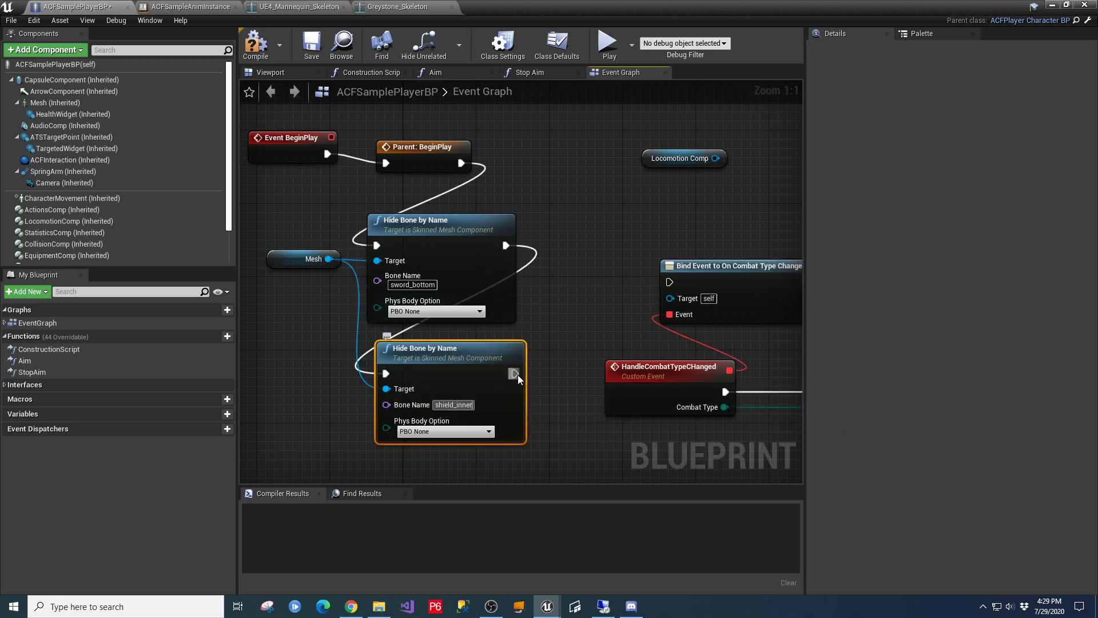
Step: Connect the shield_inner node's execution output to the Bind Event to On Combat Type Changed node, and compile and save the blueprint
drag(516, 373, 584, 329)
drag(668, 278, 670, 281)
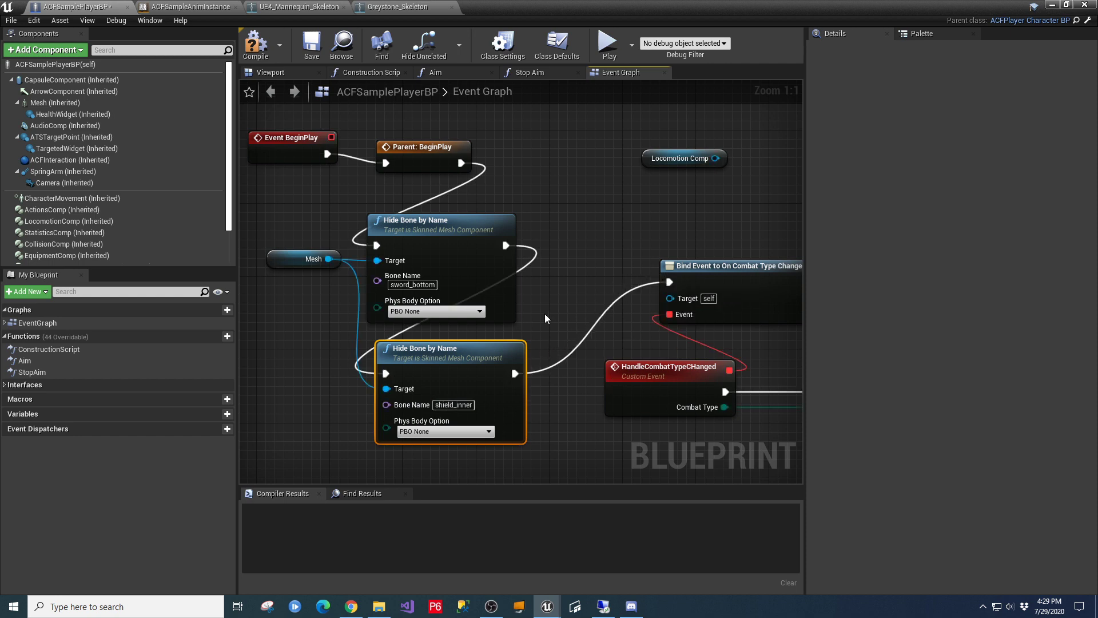
click(256, 45)
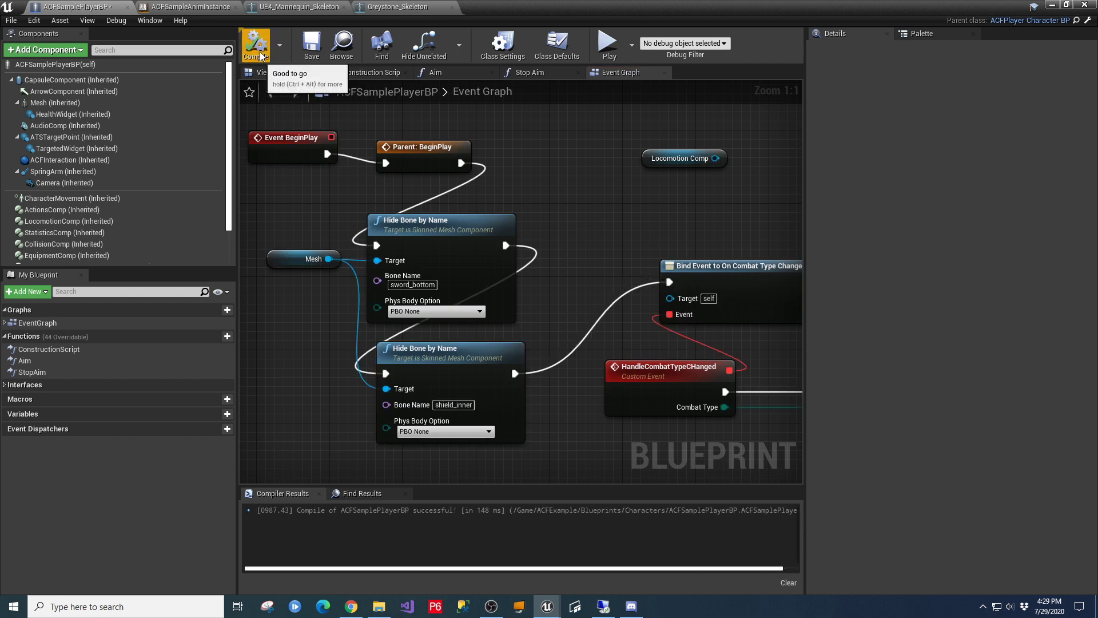
click(312, 44)
Step: Return to the level editor, play PVEMap full screen, run the character around and gather the bow, sword and health potions
click(1054, 6)
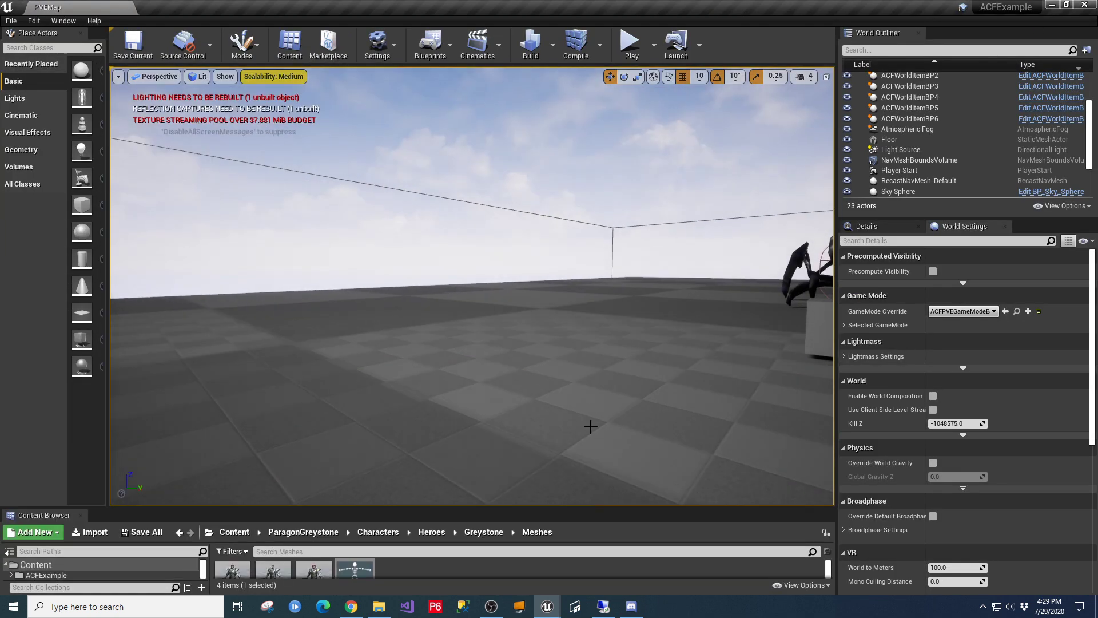
click(584, 398)
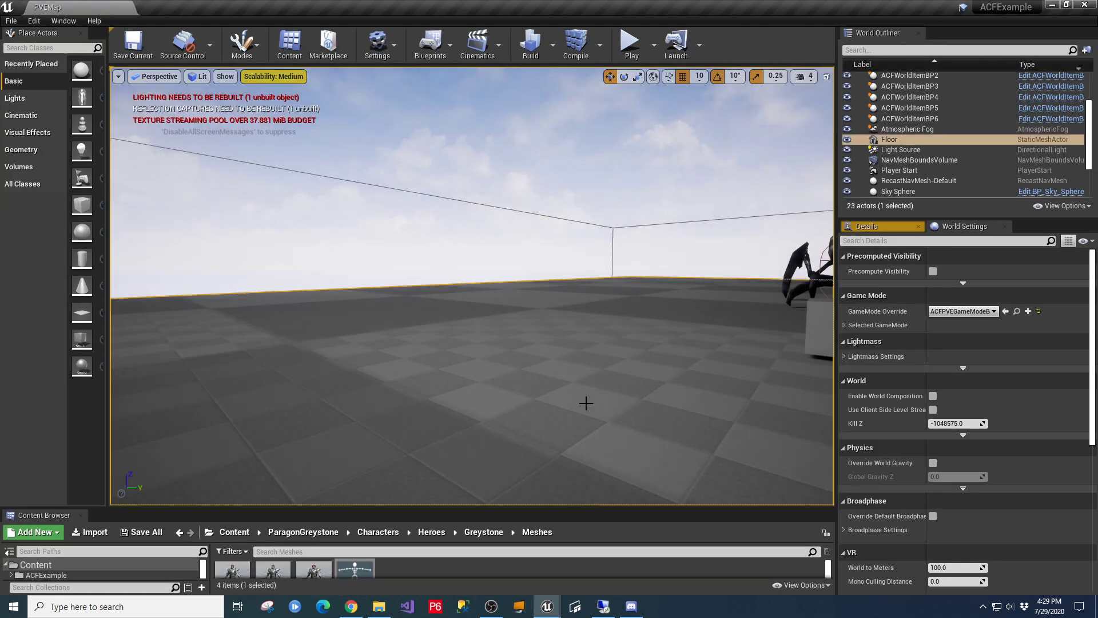
key(F11)
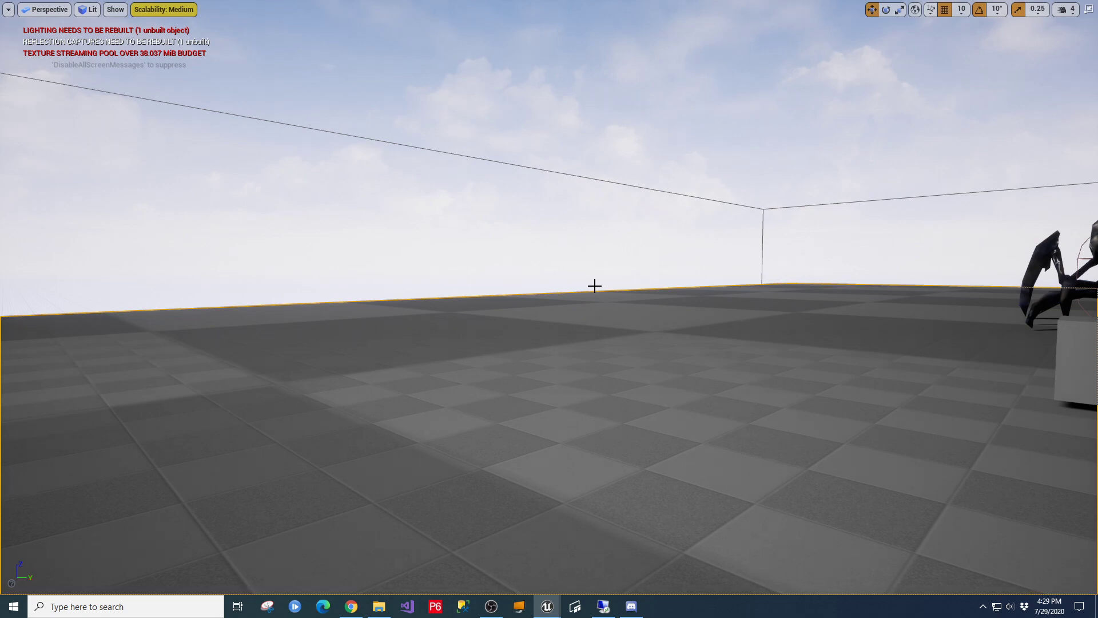
key(alt+p)
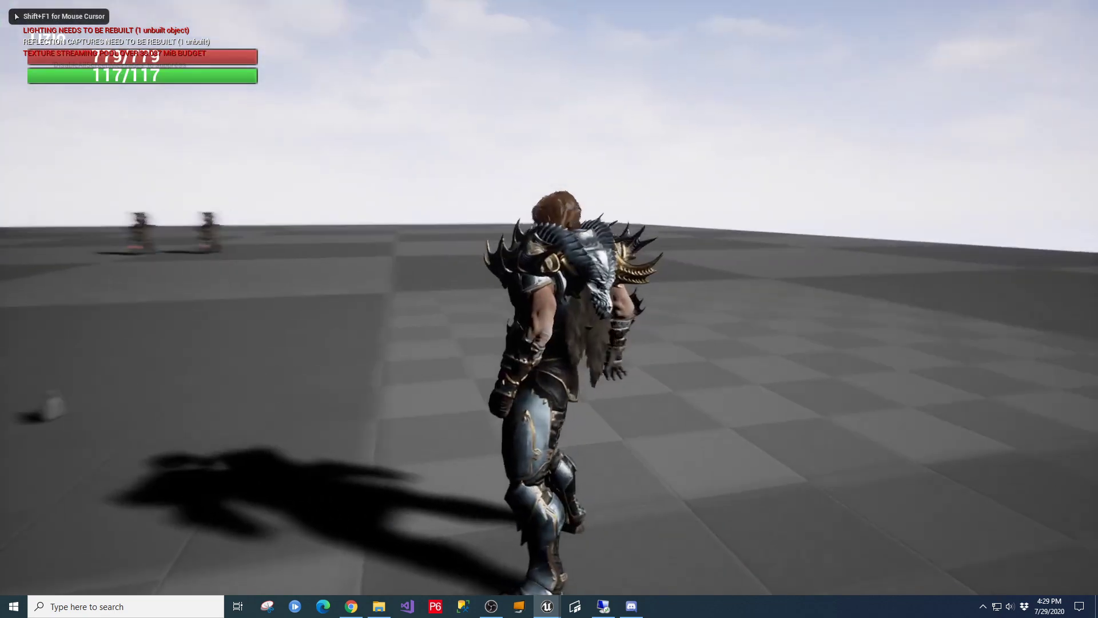
key(w)
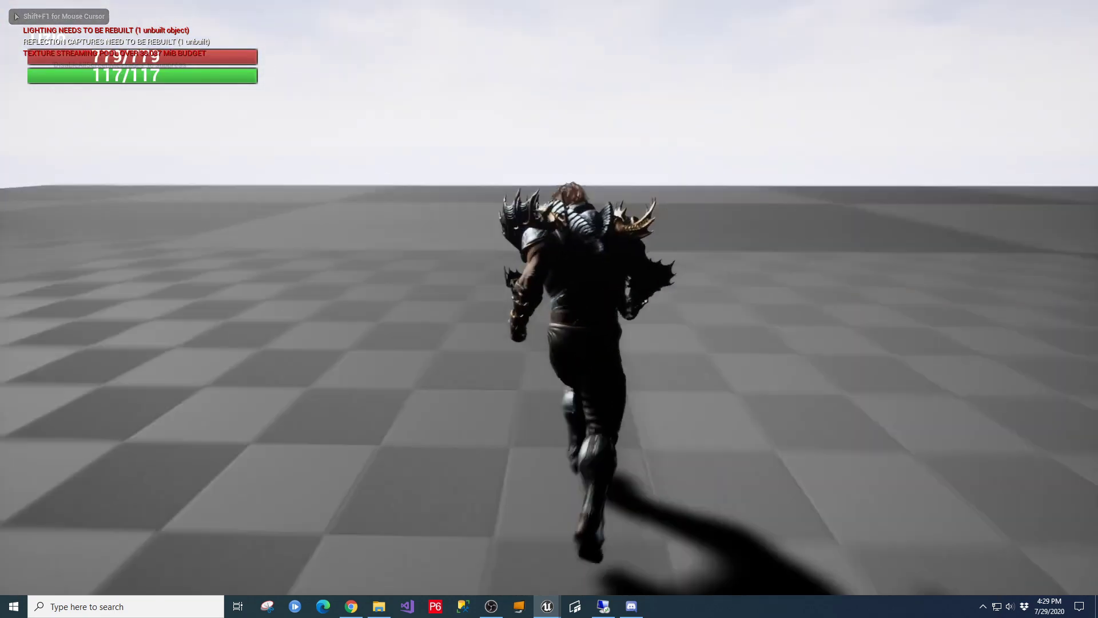
key(e)
key(e)
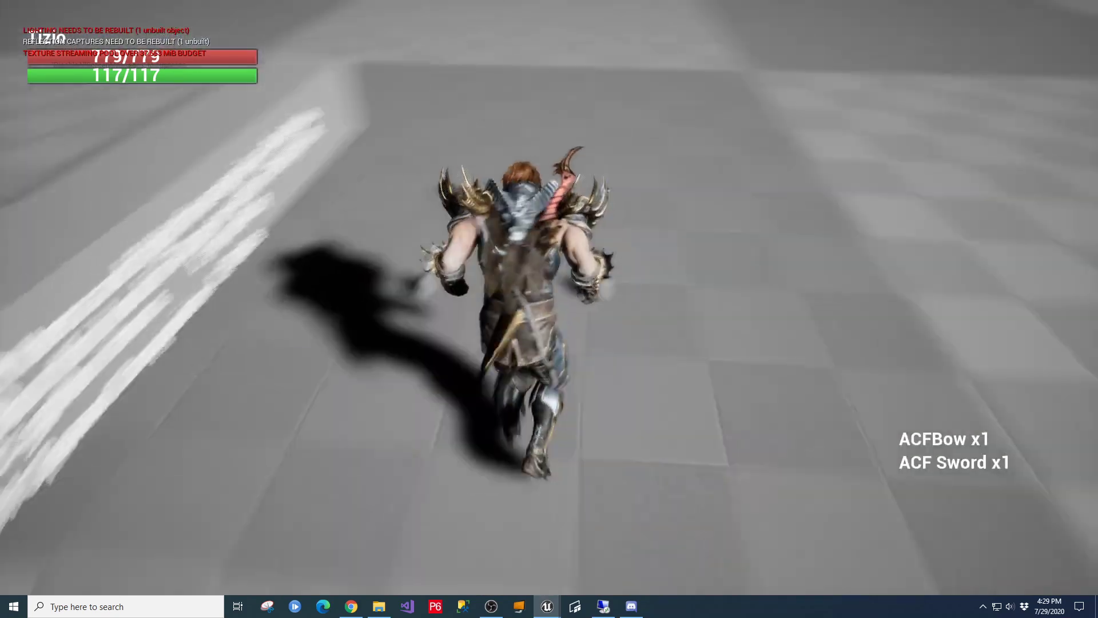
key(e)
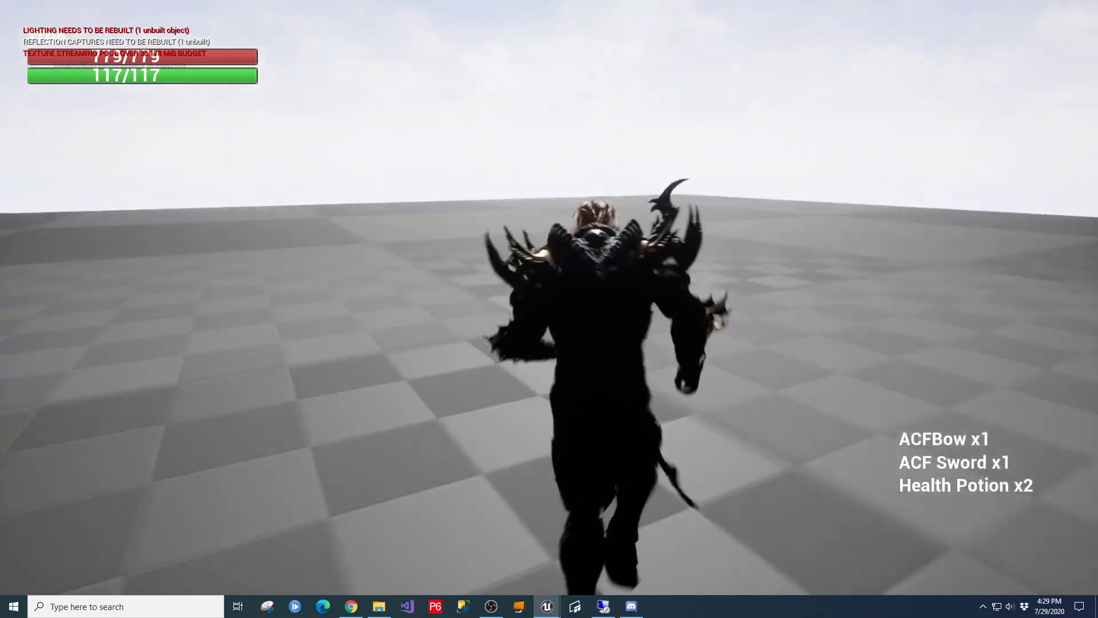
Step: Test Greystone's weapon equipping and attacks in the running game and end the play session
key(1)
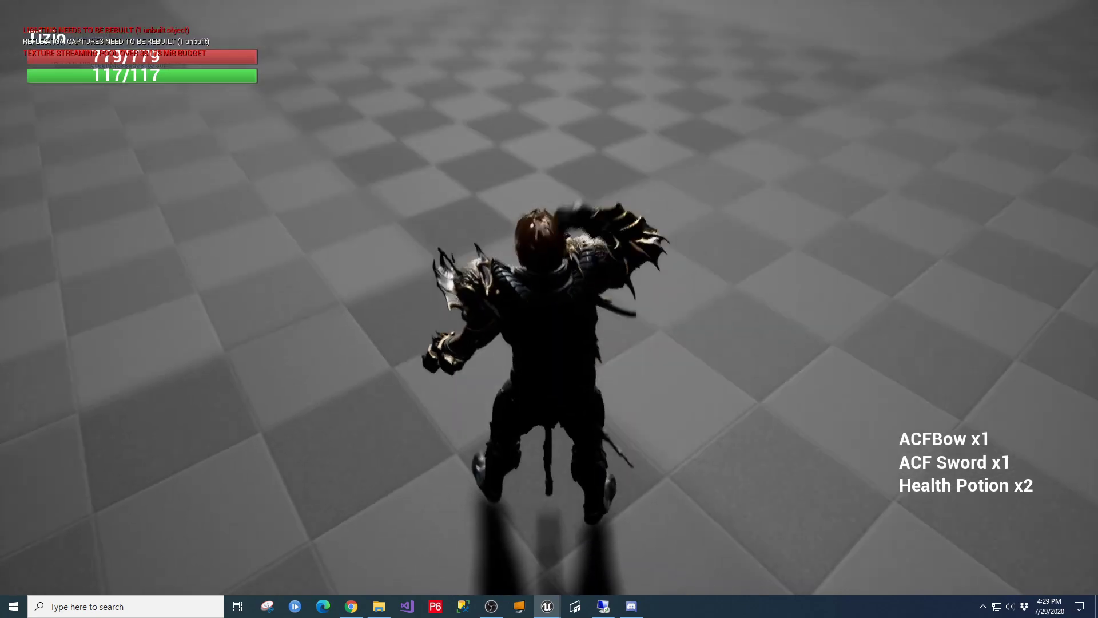
click(549, 309)
click(549, 309)
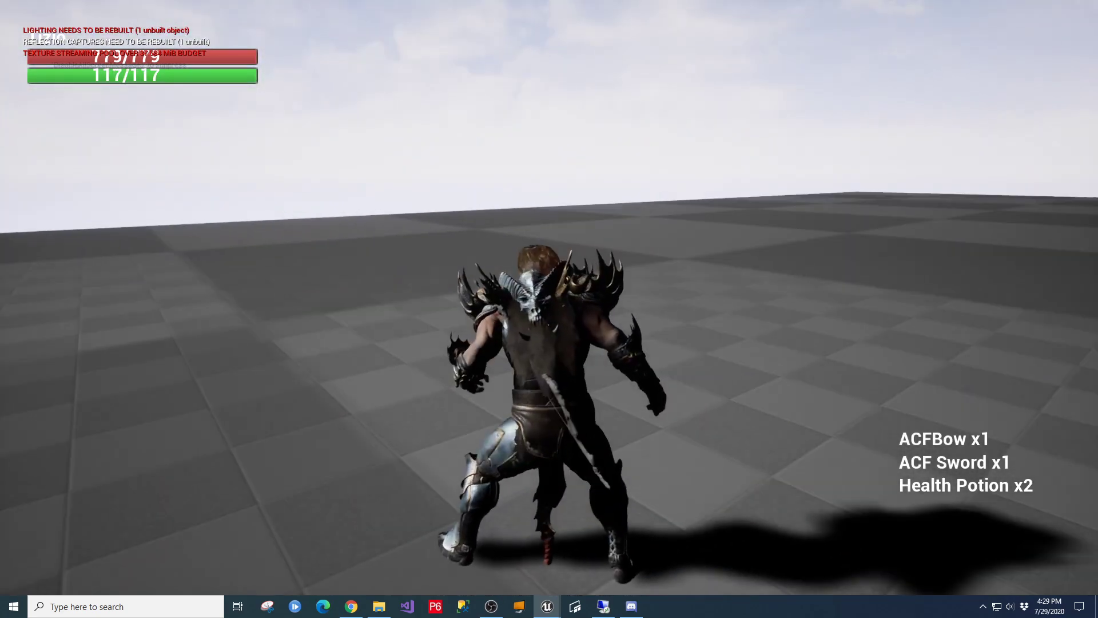
click(549, 309)
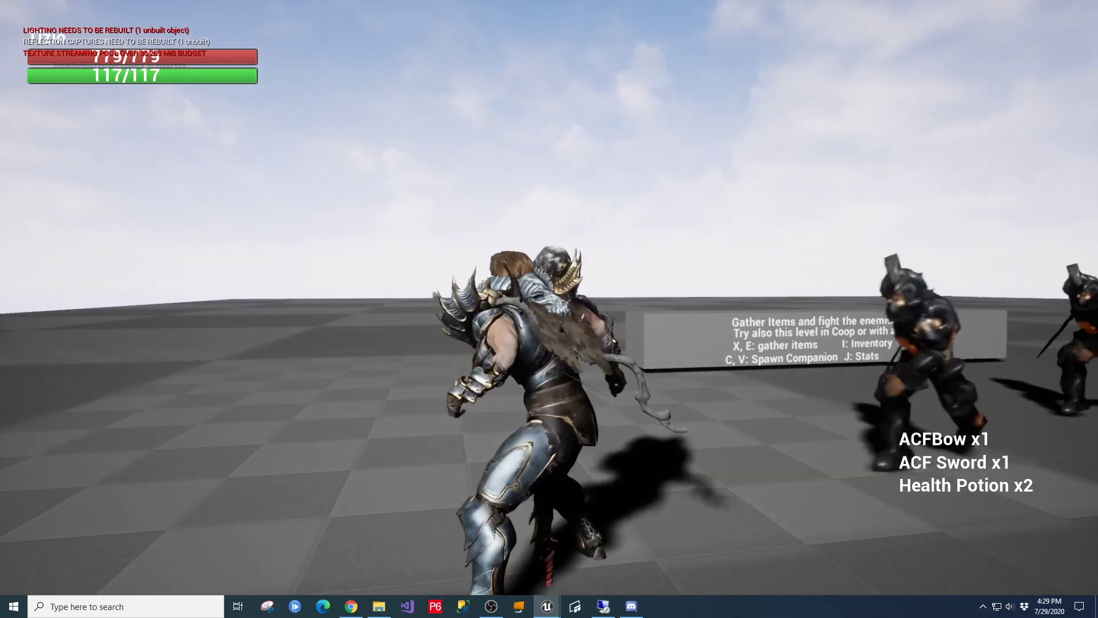
key(Escape)
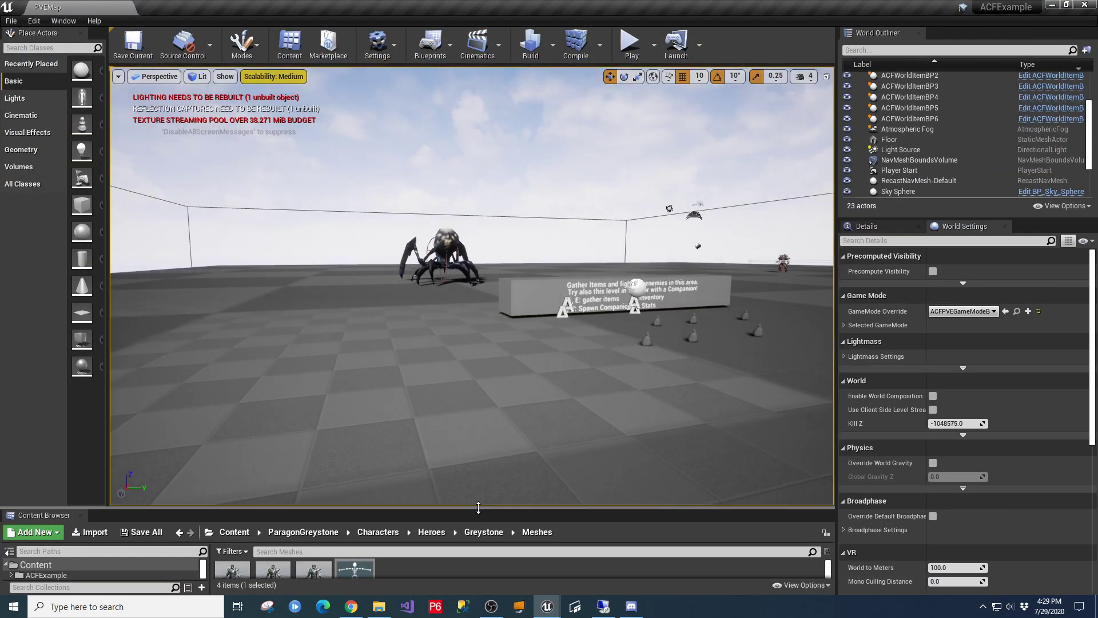
Step: Enlarge the level editor's Content Browser and switch back to the UE4_Mannequin_Skeleton editor
drag(480, 510, 481, 377)
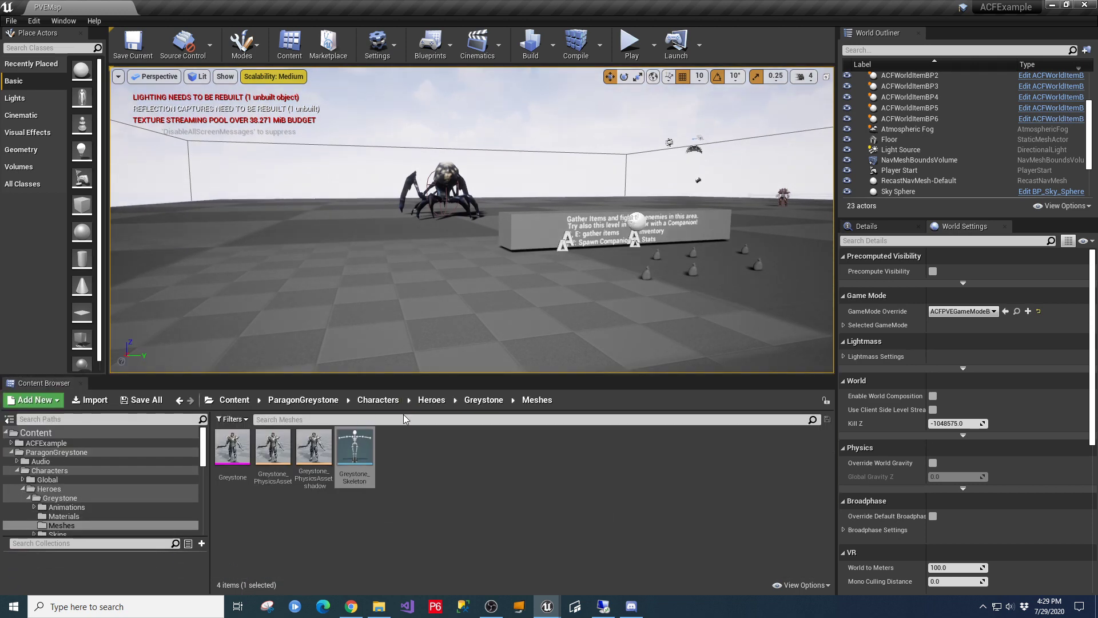
mouse_move(546, 606)
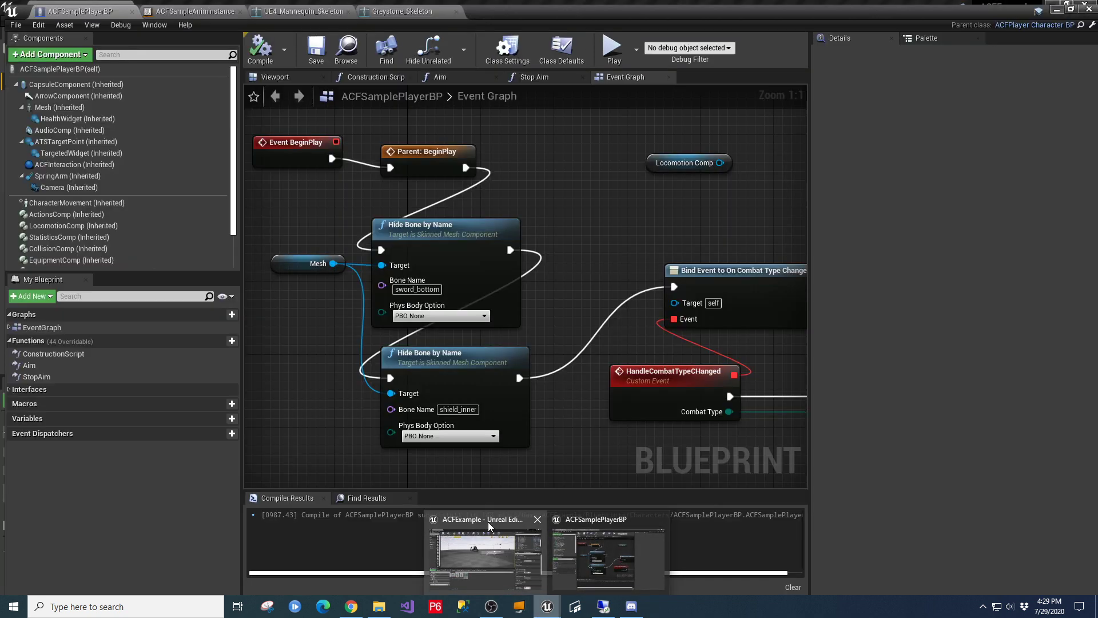
click(489, 522)
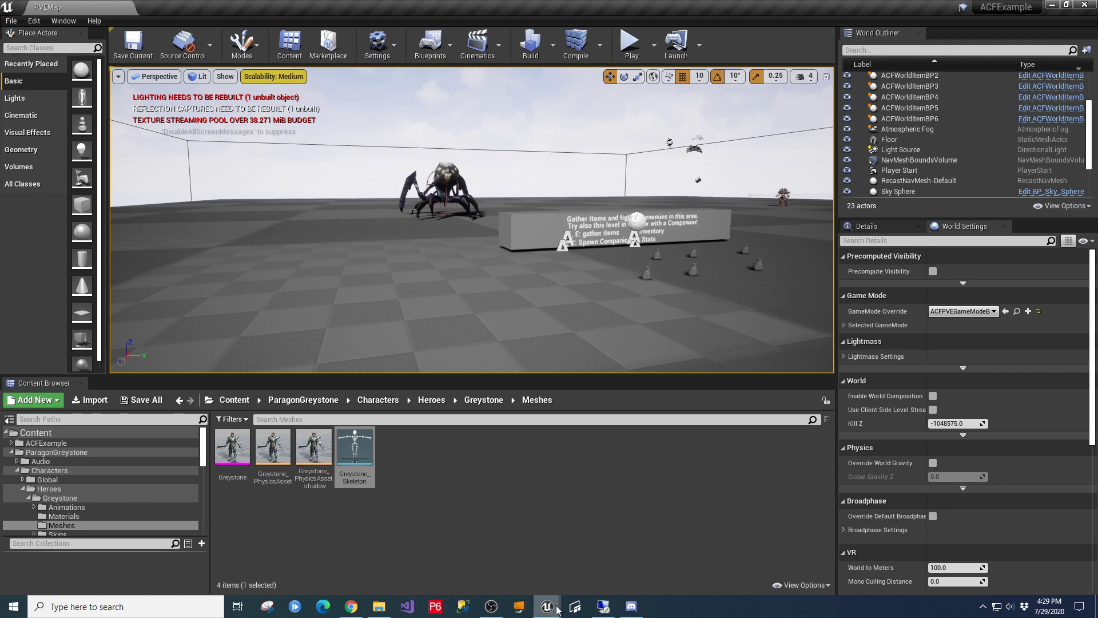
key(alt+Tab)
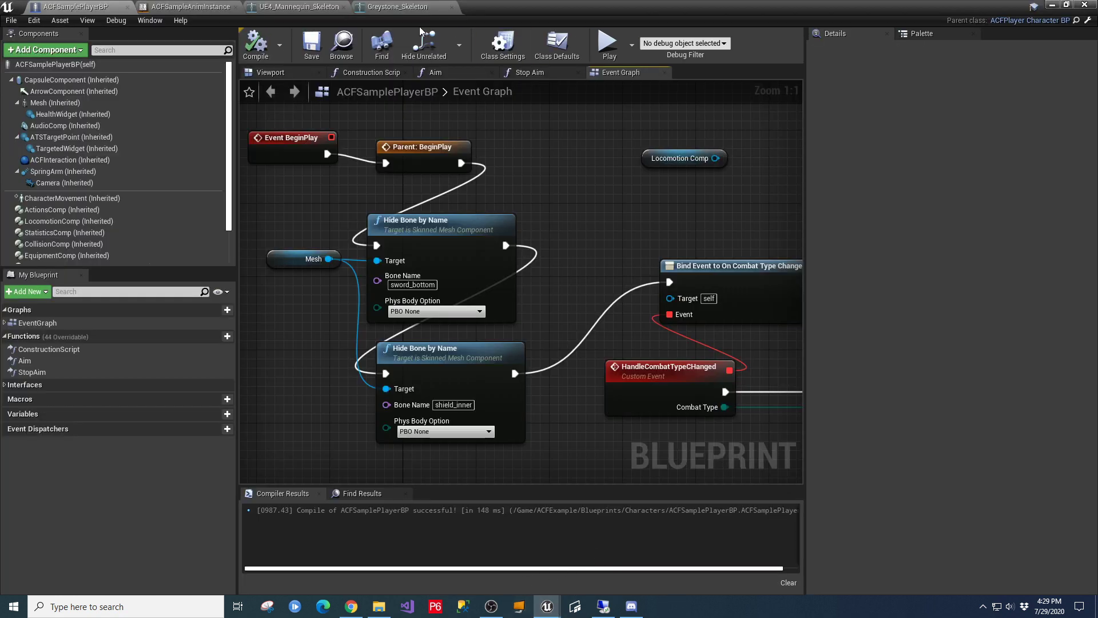
click(370, 11)
click(309, 7)
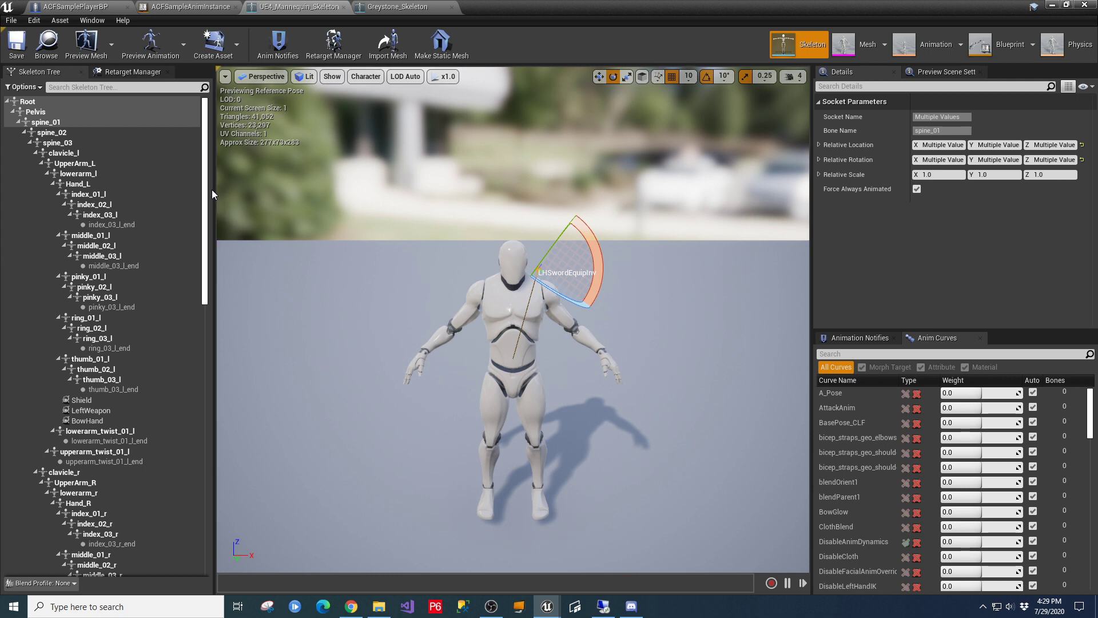
Step: Examine the mannequin's weapon sockets under Hand_R, from SingleHandWeapon to Arrow, and look through the rest of the skeleton tree
drag(207, 181, 215, 338)
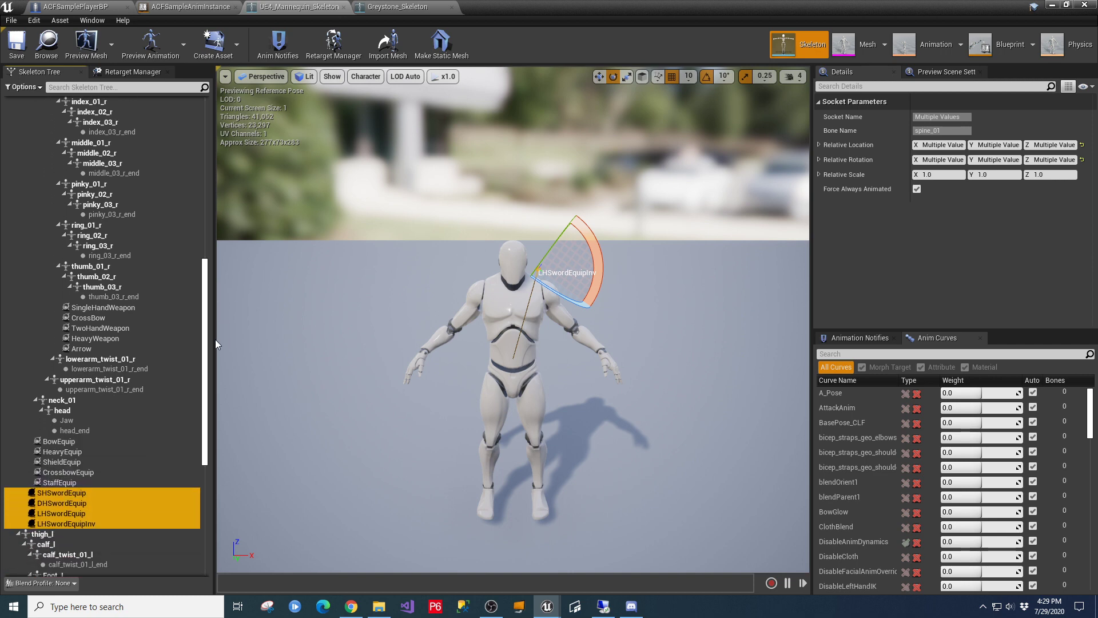
click(108, 308)
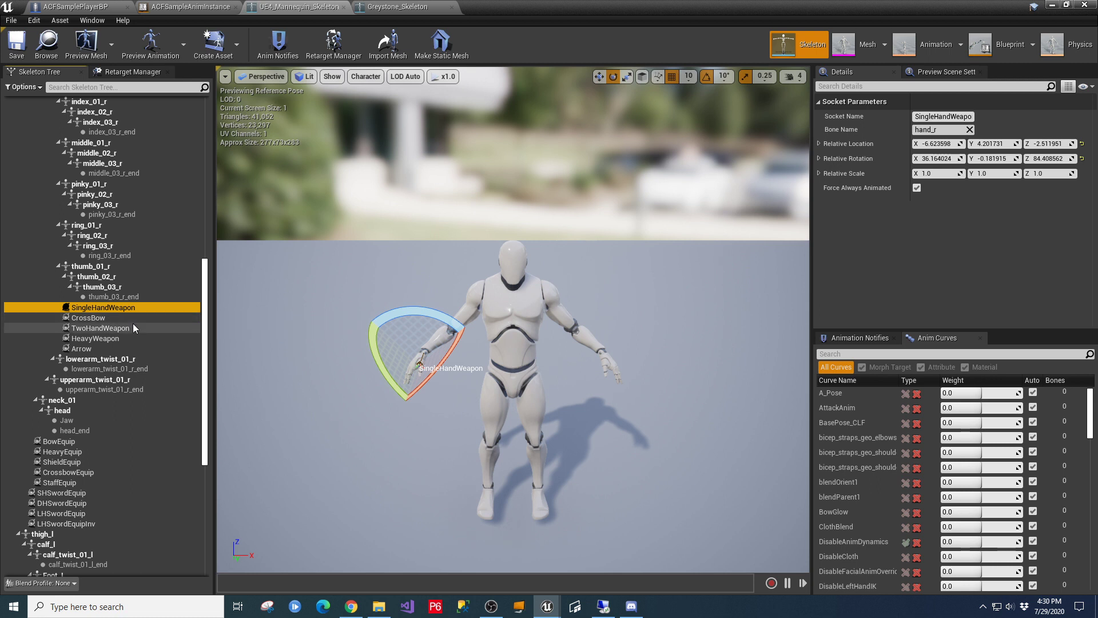
key(Down)
key(Down)
key(Down)
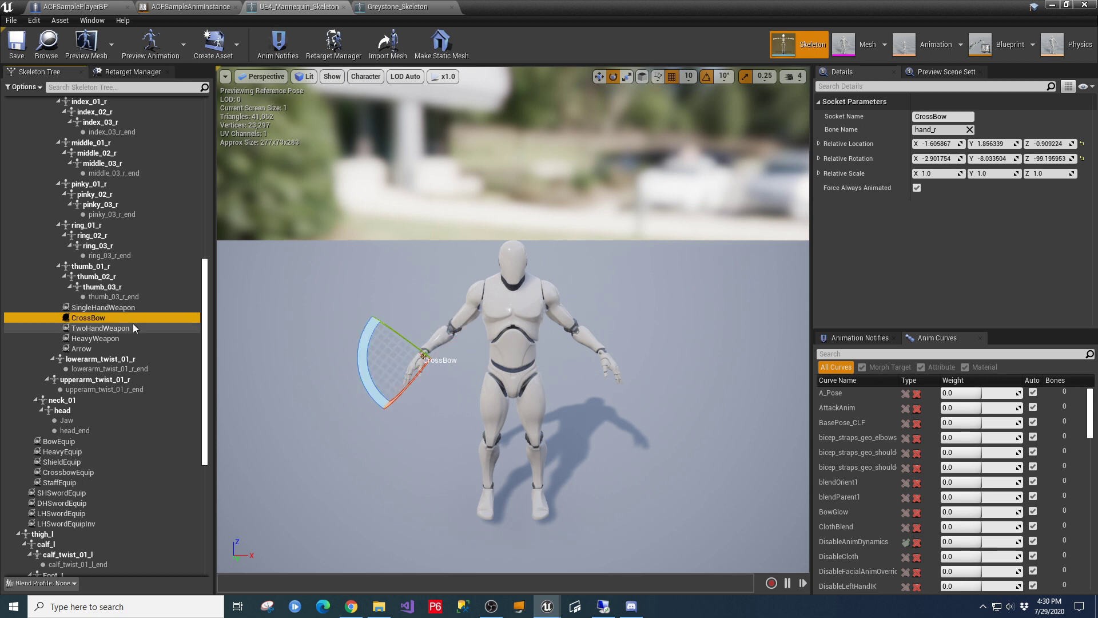
key(Down)
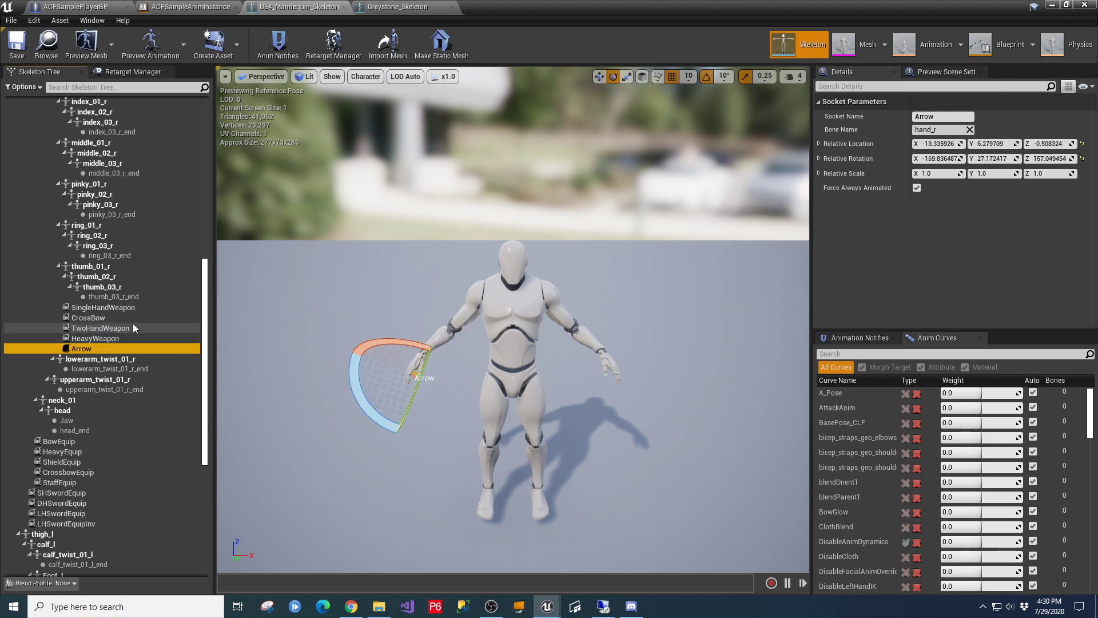
scroll(143, 412, down, 3)
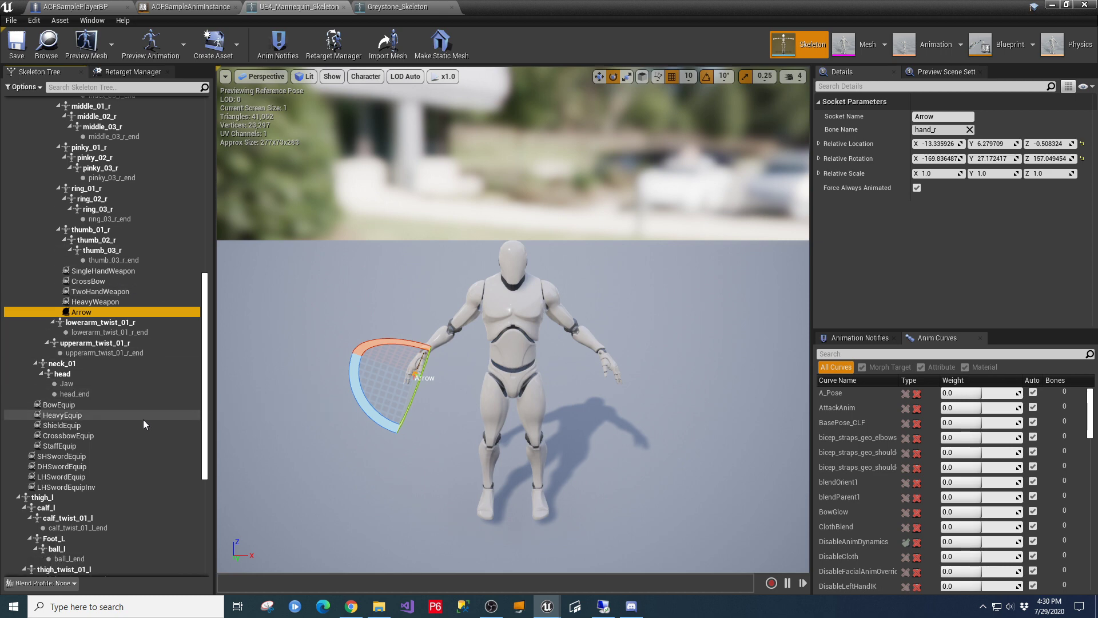
scroll(141, 424, down, 15)
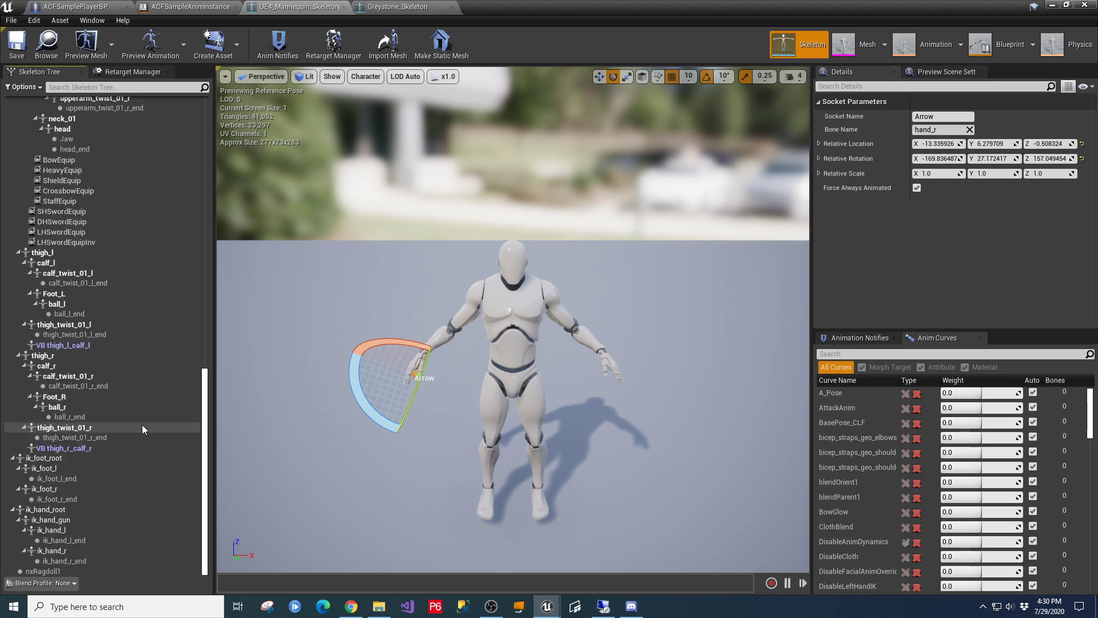
scroll(142, 424, up, 20)
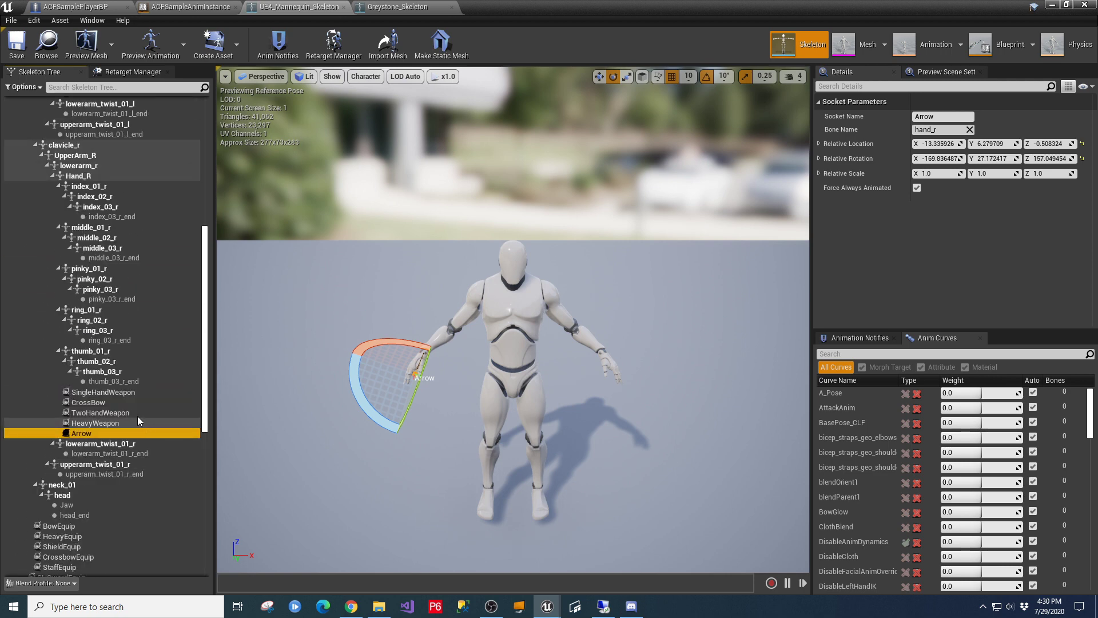
Step: Step through the Hand_R sockets again and select all five from SingleHandWeapon to Arrow
click(102, 393)
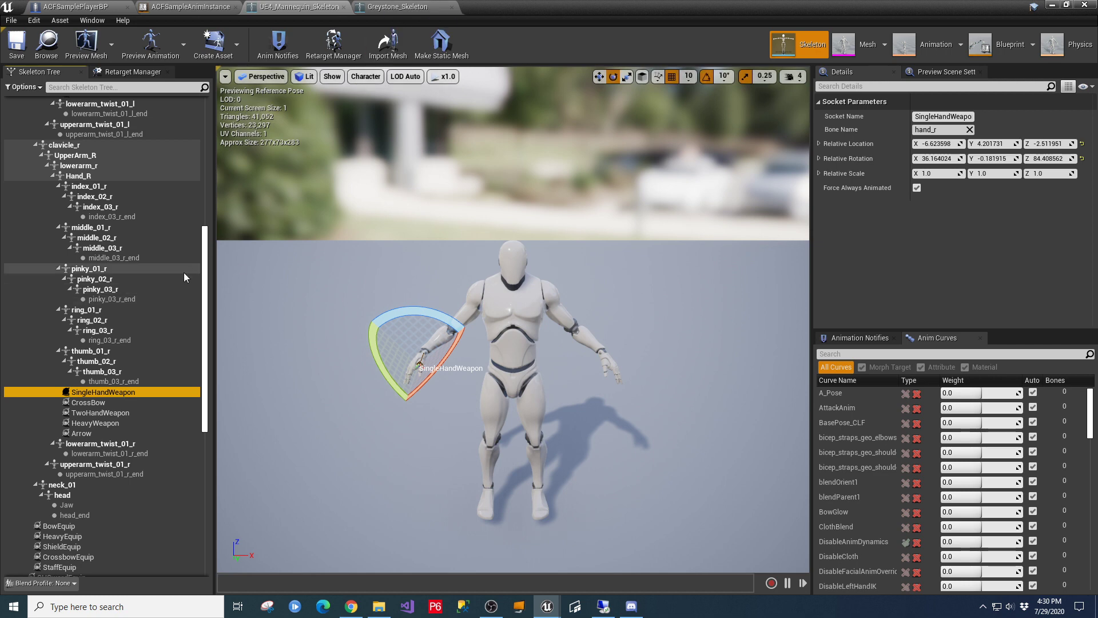
click(106, 405)
key(Up)
key(Down)
key(Down)
key(Down)
key(Down)
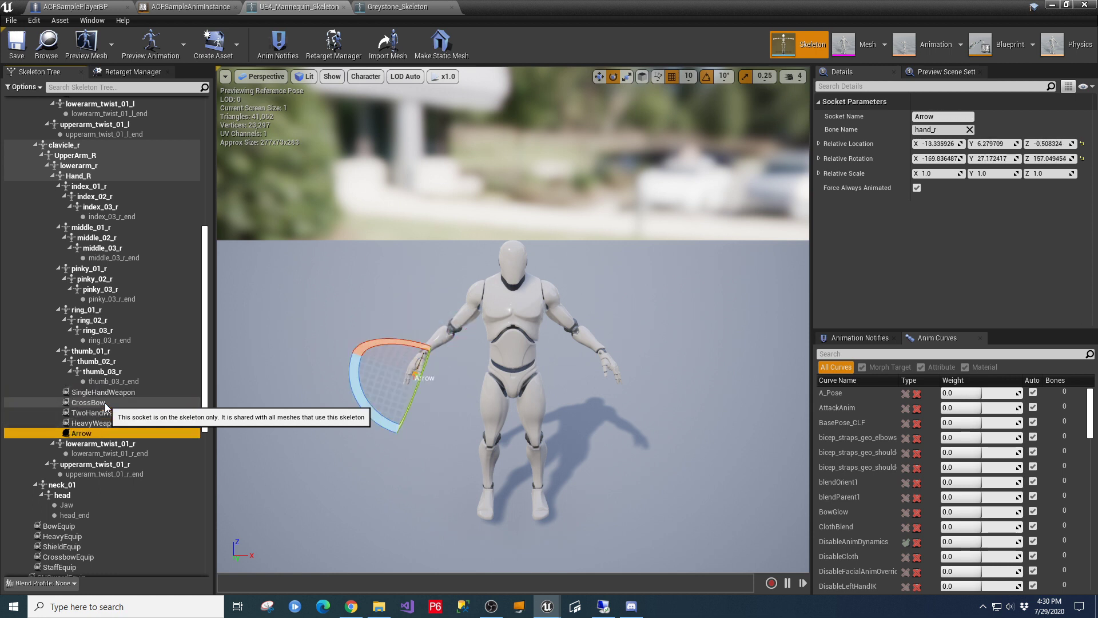
key(Up)
key(Down)
shift+click(104, 394)
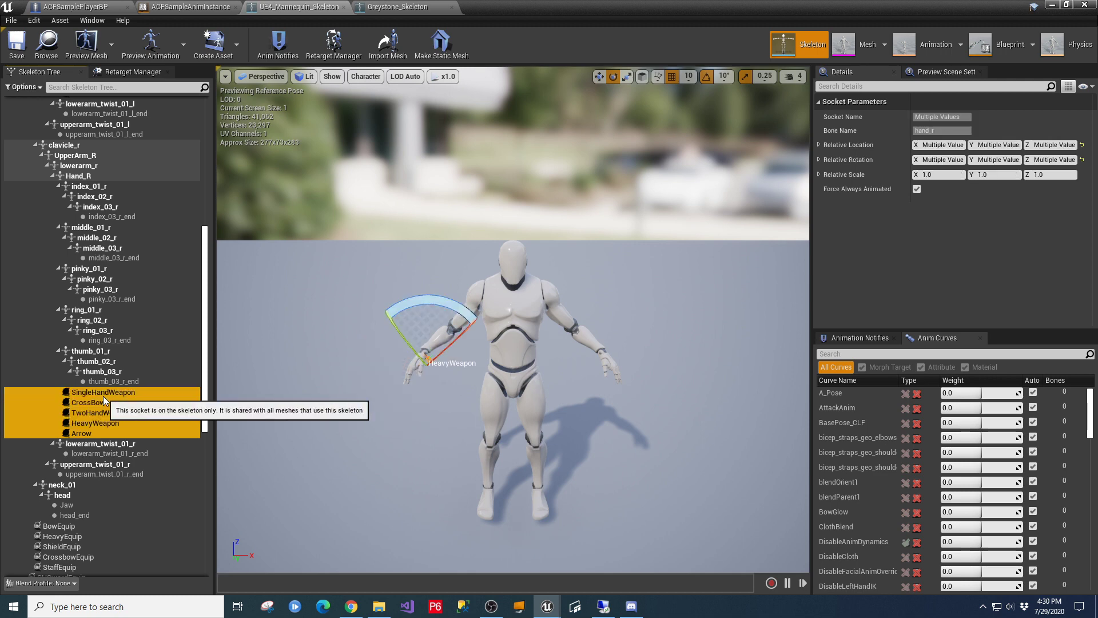
Step: Step through the mannequin's Hand_R weapon sockets between Arrow and SingleHandWeapon to review their parameters
click(83, 435)
key(Up)
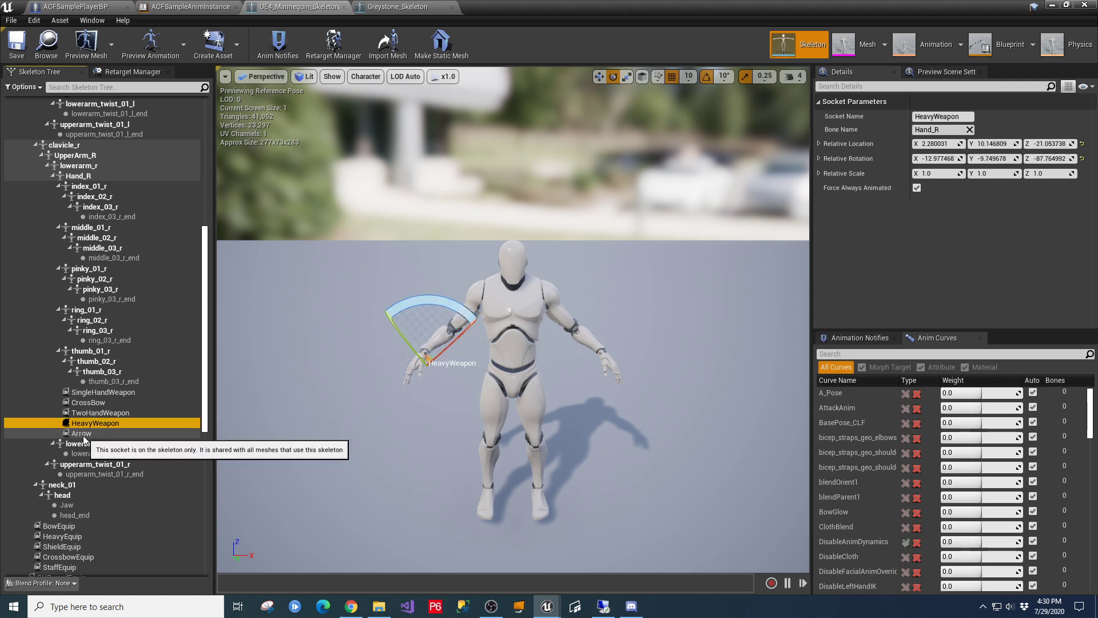
key(Up)
key(Up)
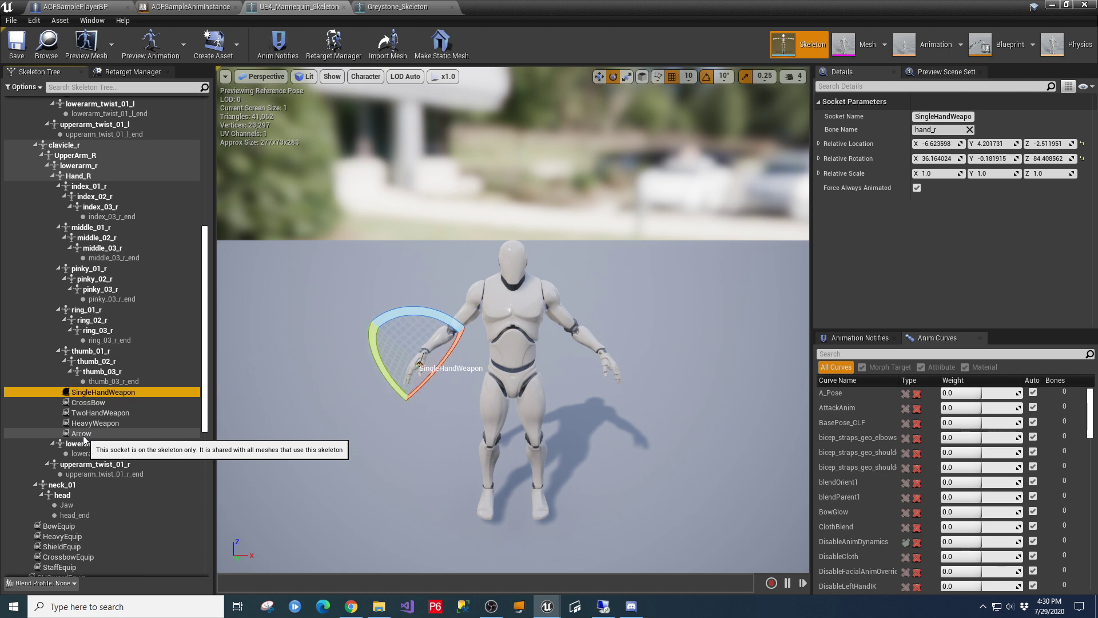
key(Down)
key(Down)
key(Down)
key(Down)
key(Down)
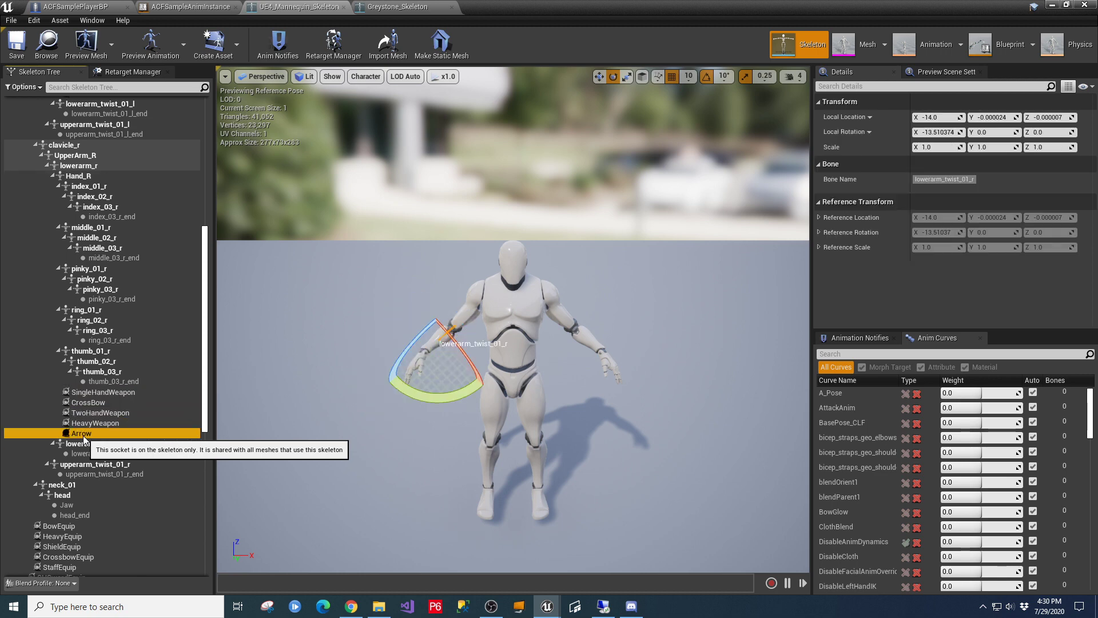
Step: Copy all five Hand_R sockets, from SingleHandWeapon to Arrow, on the mannequin skeleton
shift+click(94, 393)
right_click(94, 393)
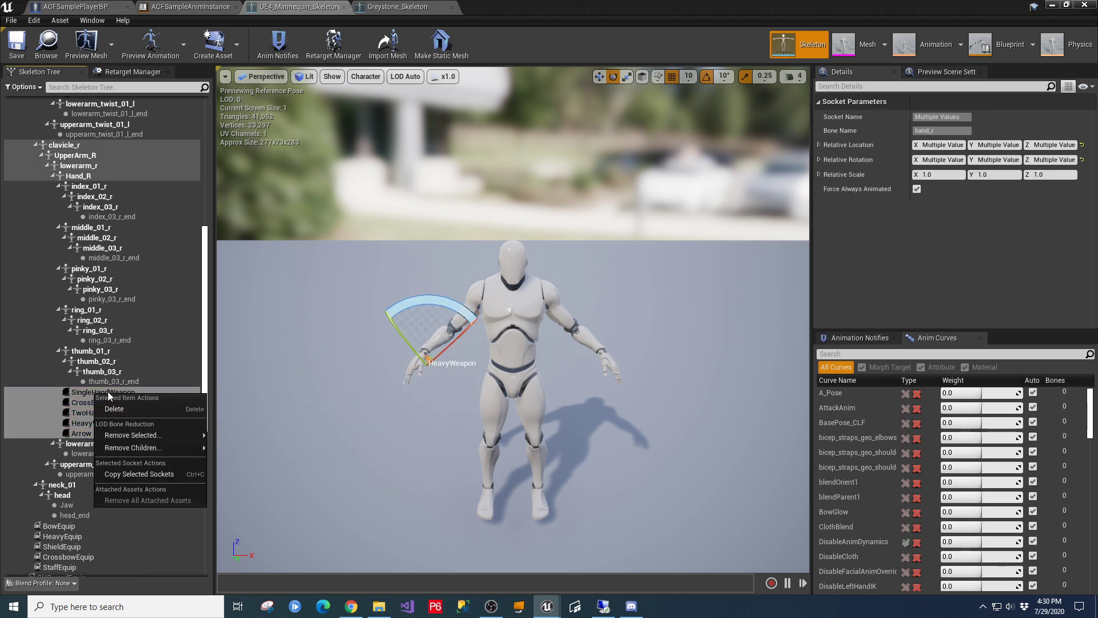
click(139, 473)
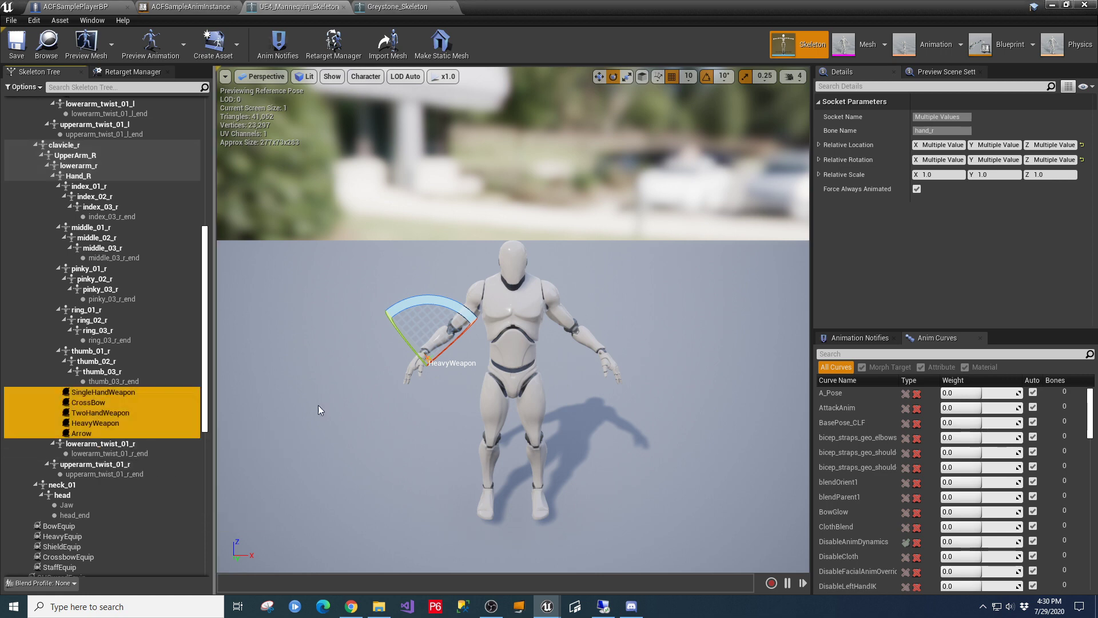
Step: Find the hand_r bone in Greystone's skeleton, paste the copied weapon sockets onto it and save the skeleton
click(401, 7)
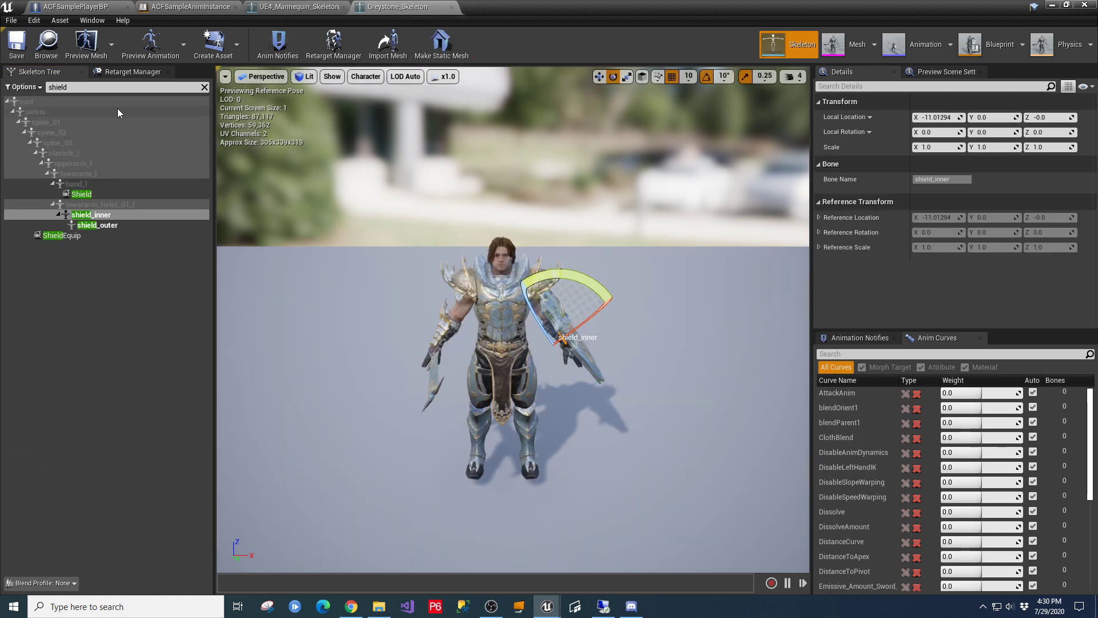
text(hand)
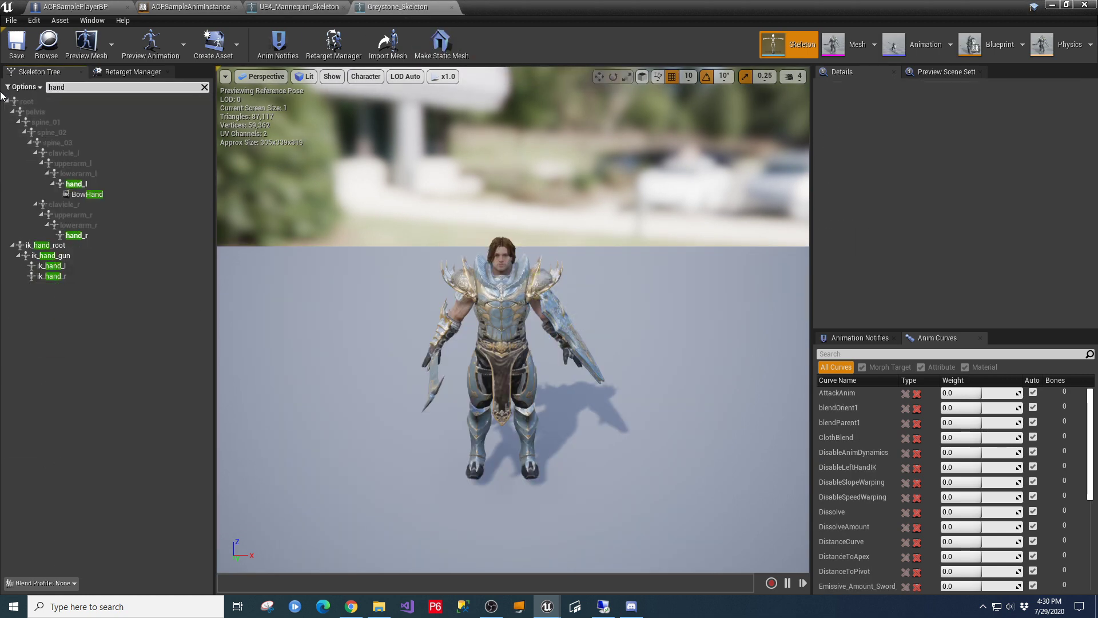
click(76, 235)
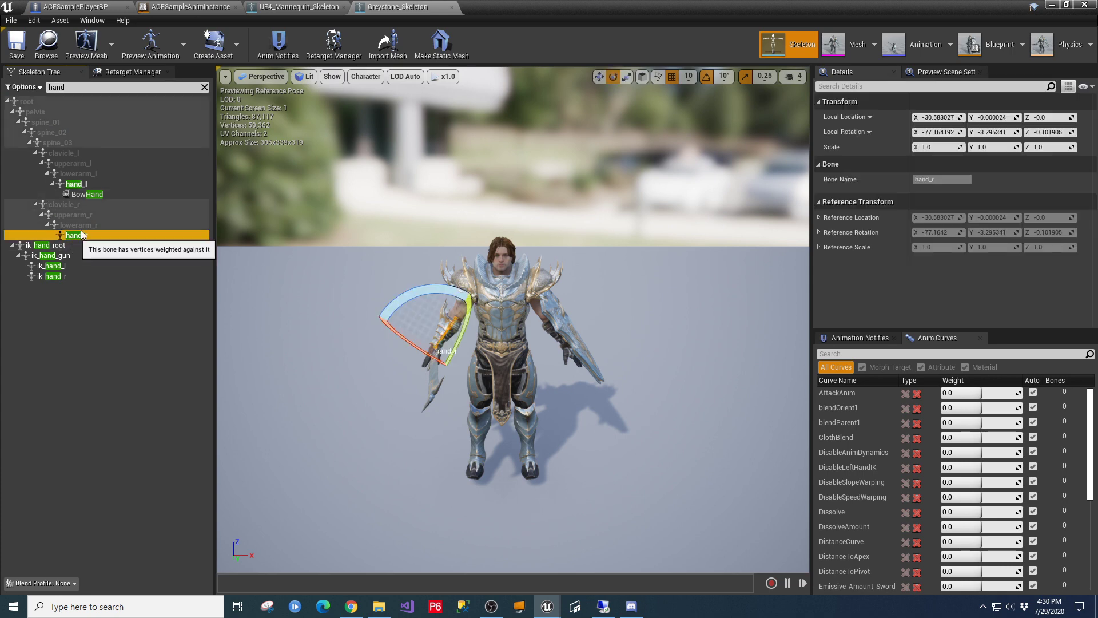
click(204, 87)
scroll(132, 273, down, 10)
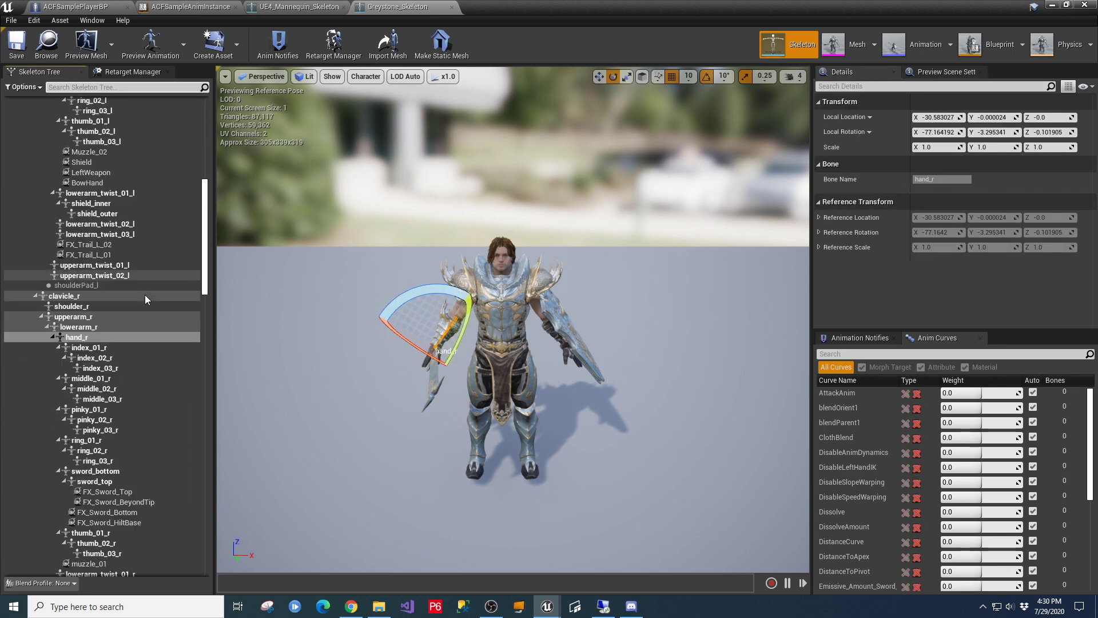
scroll(145, 294, down, 8)
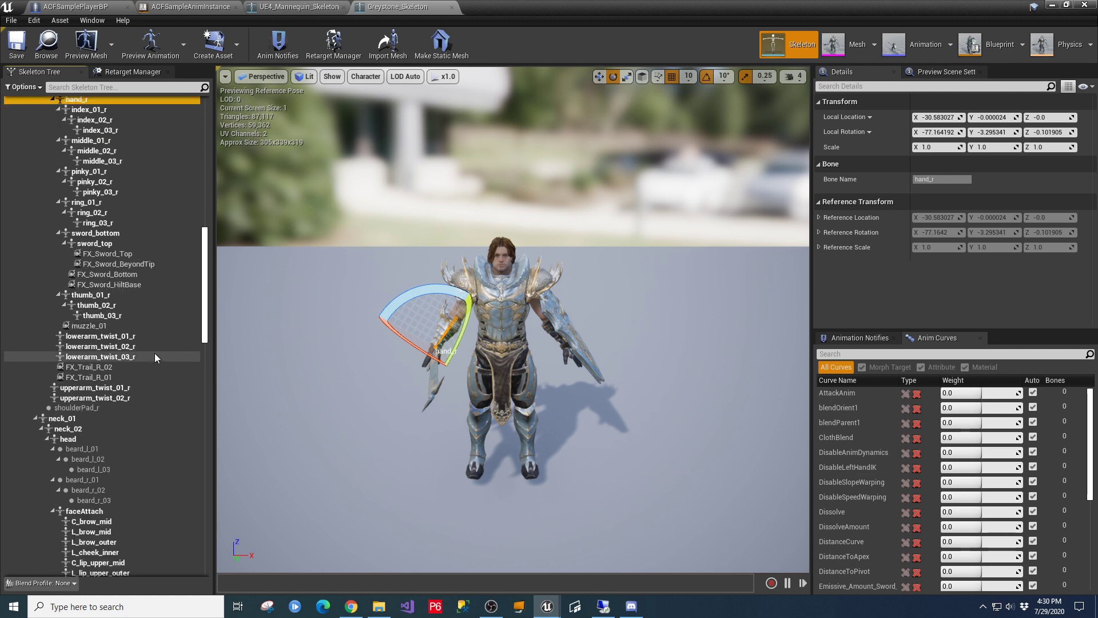
scroll(145, 257, up, 5)
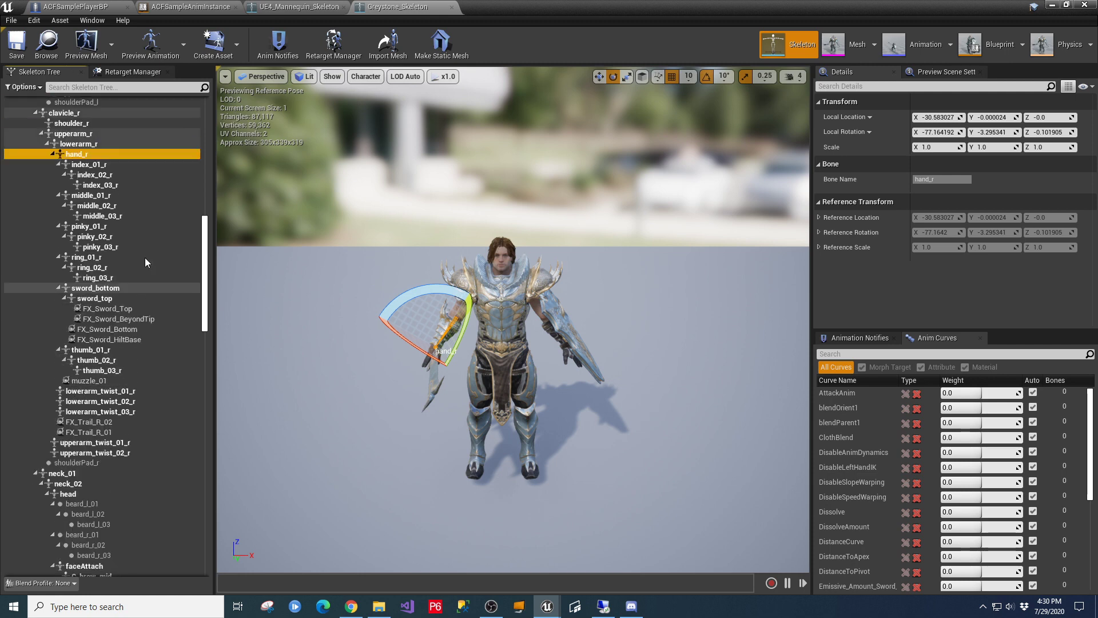
right_click(79, 248)
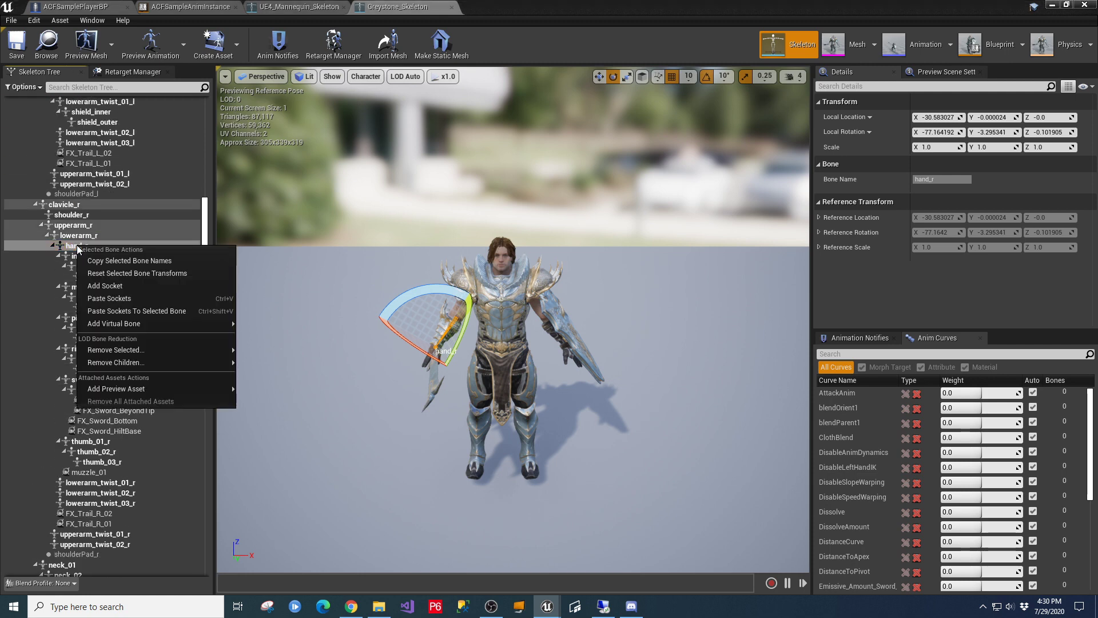
click(131, 309)
click(17, 43)
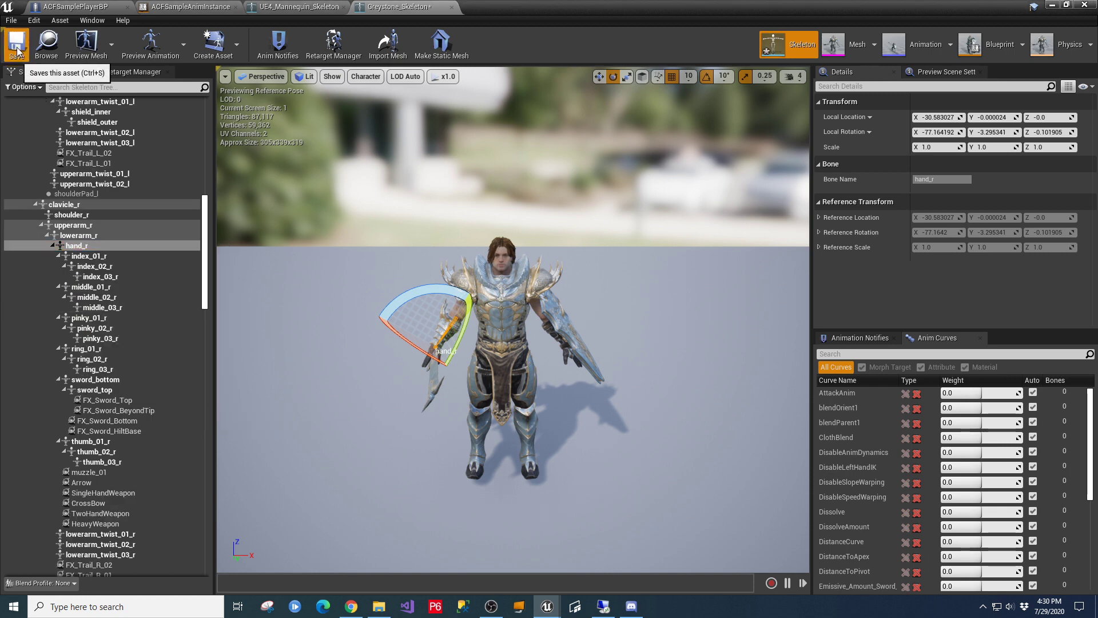
Step: Return to the level editor, play PVEMap with Greystone, test equipping and swinging the sword, and continue in full screen
click(1051, 4)
click(632, 55)
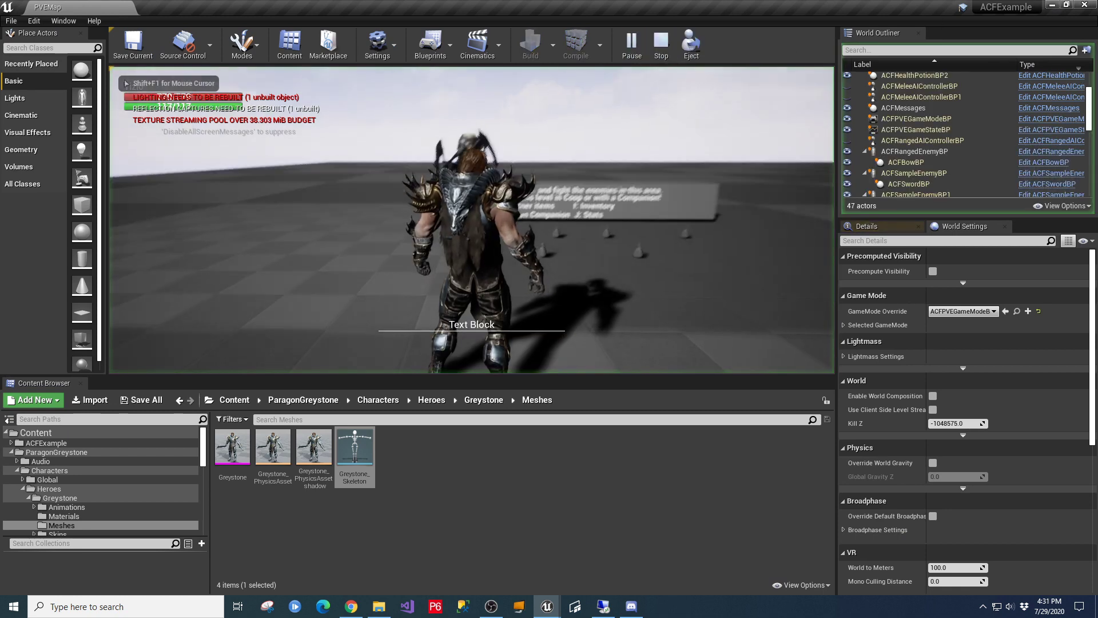
key(w)
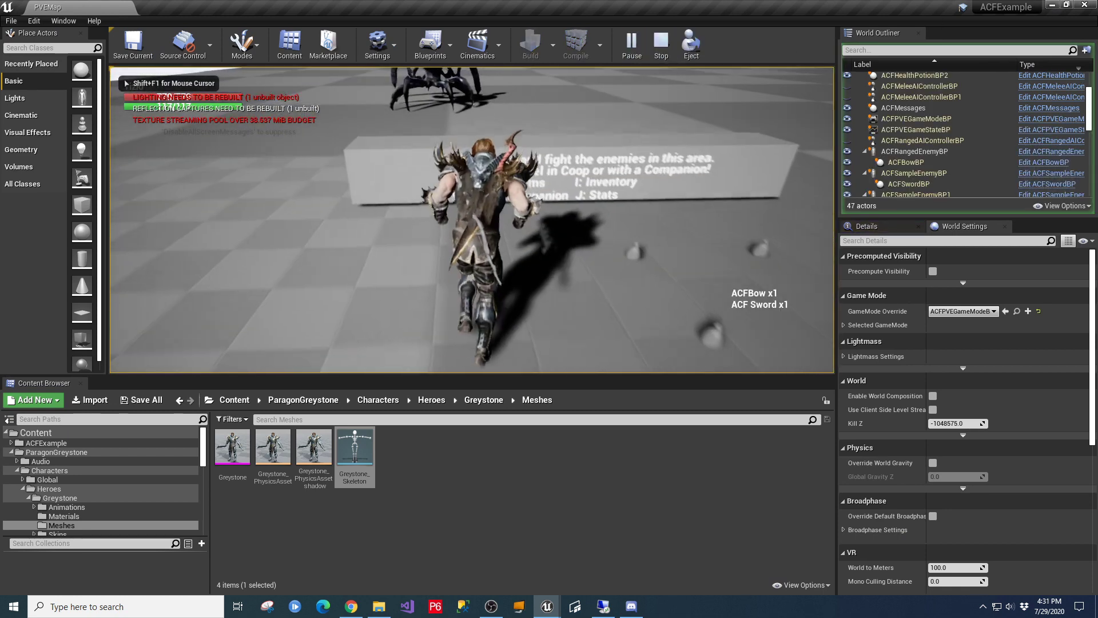
key(1)
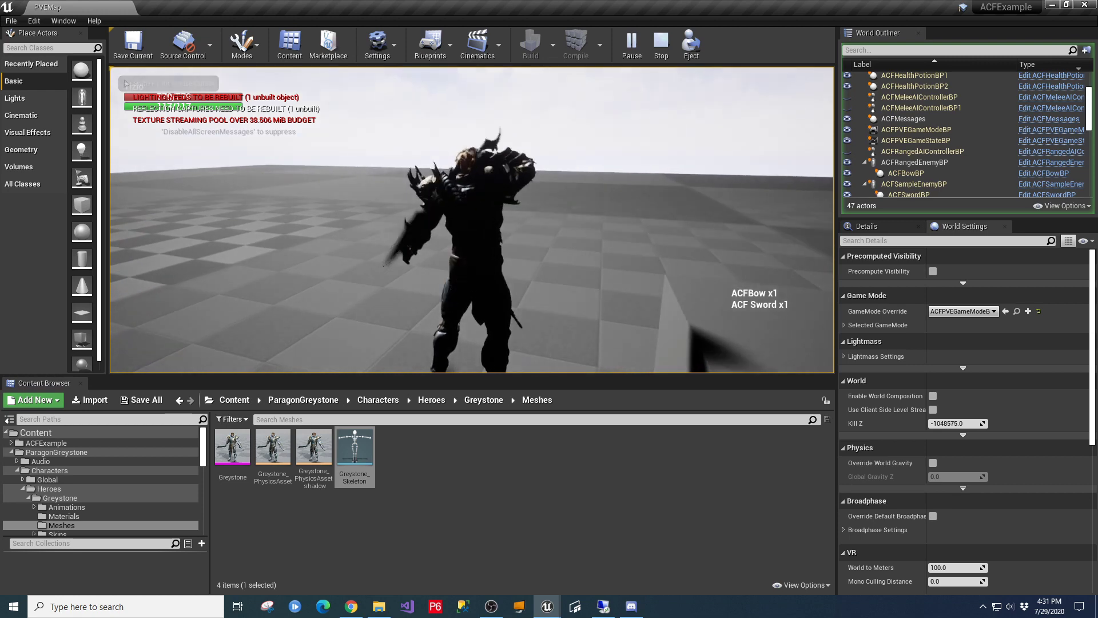
click(472, 220)
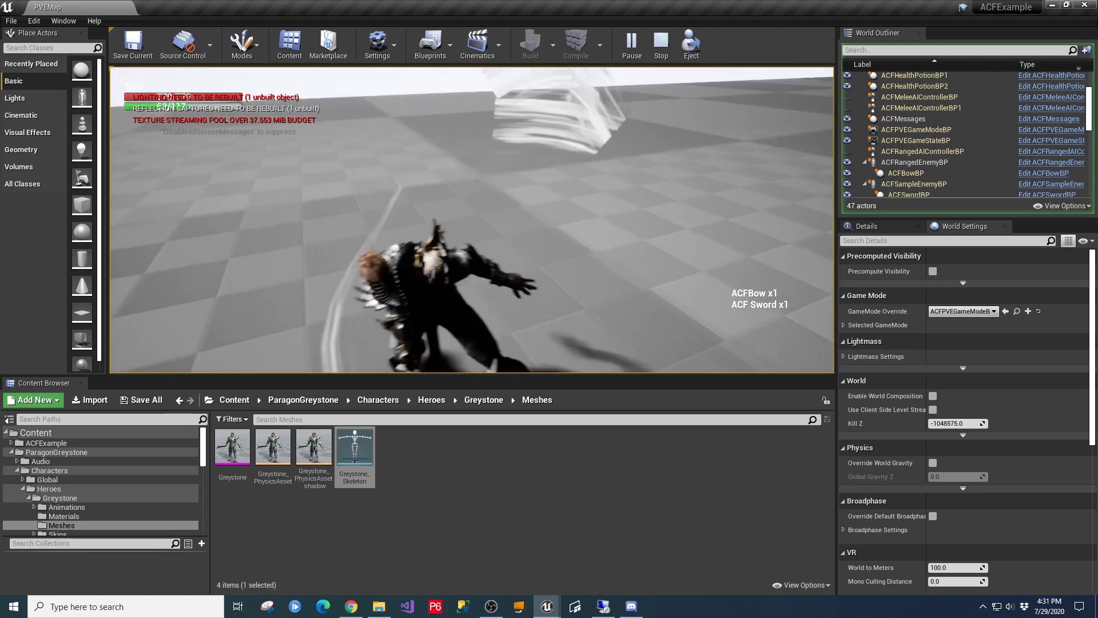
key(F11)
click(549, 309)
key(w)
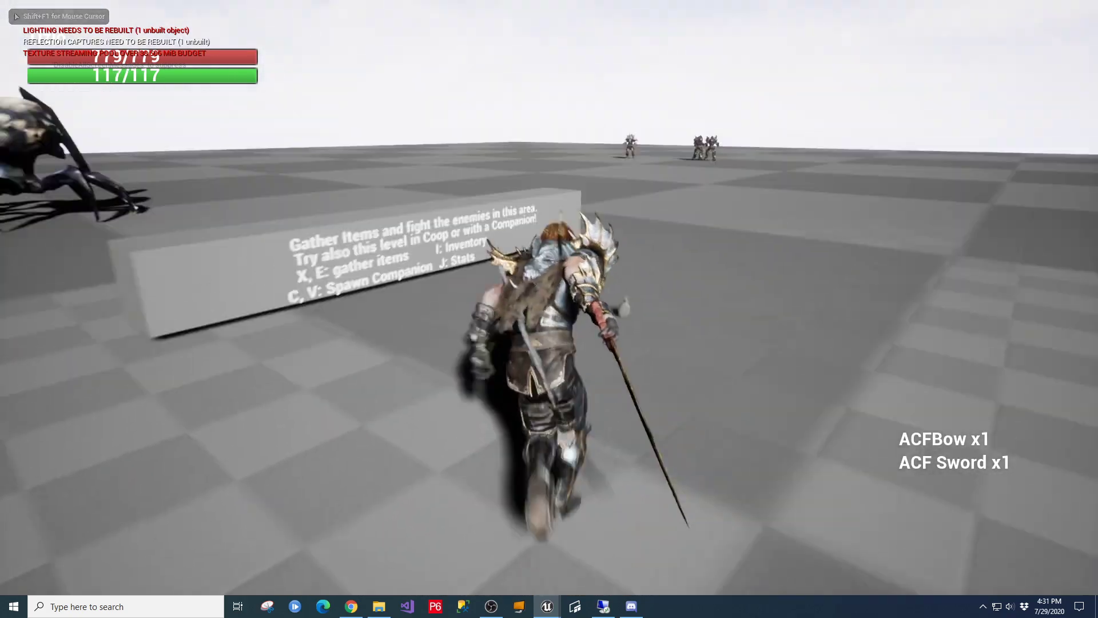
Step: Gather the health potions with Greystone and test shooting the bow at the enemies
key(e)
key(e)
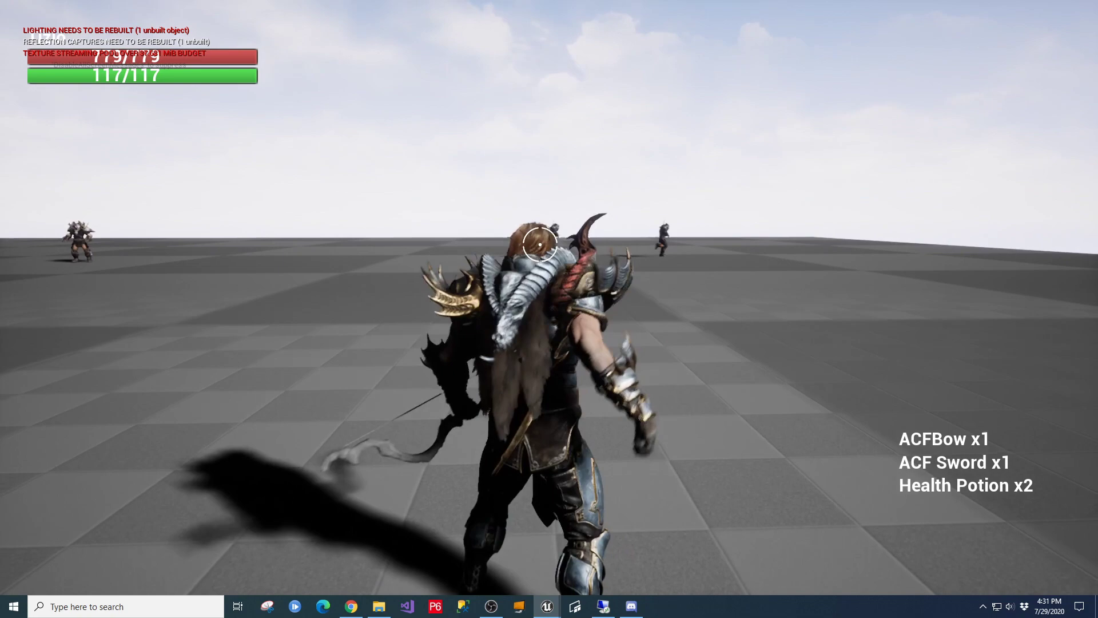
click(540, 244)
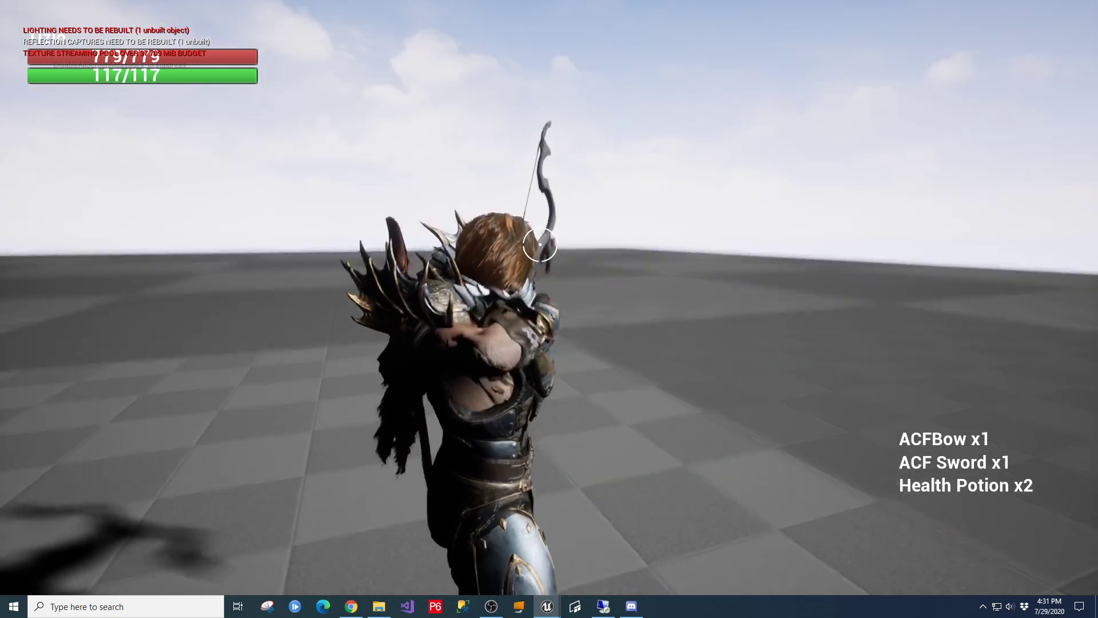
click(540, 244)
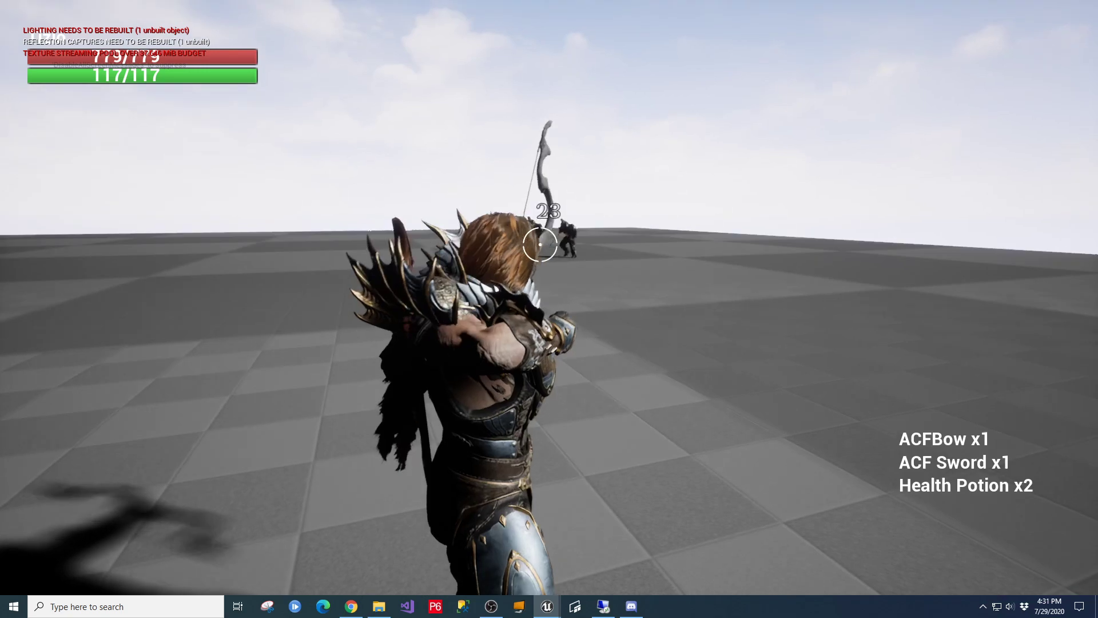
click(540, 244)
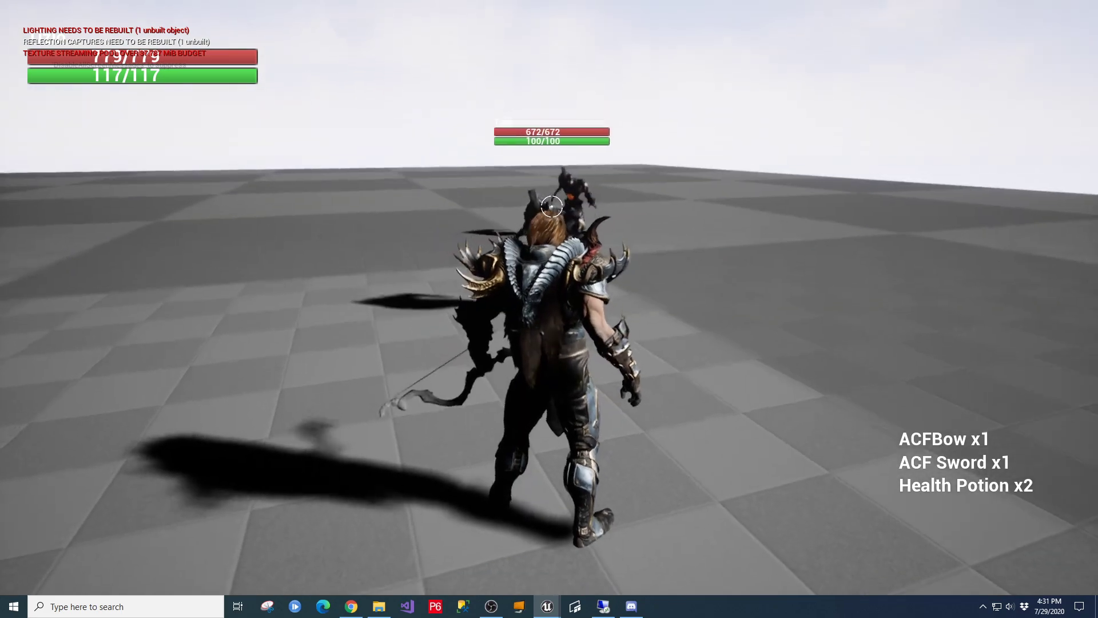
click(540, 245)
click(539, 244)
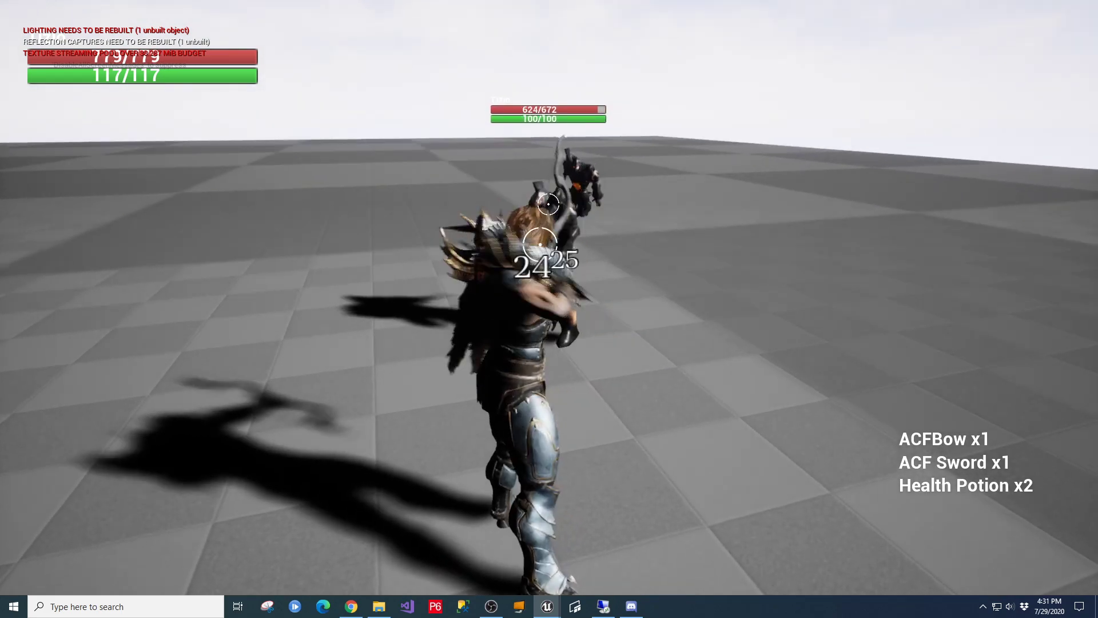
Step: Switch Greystone to the sword and test its attack combos on the nearby enemies
key(1)
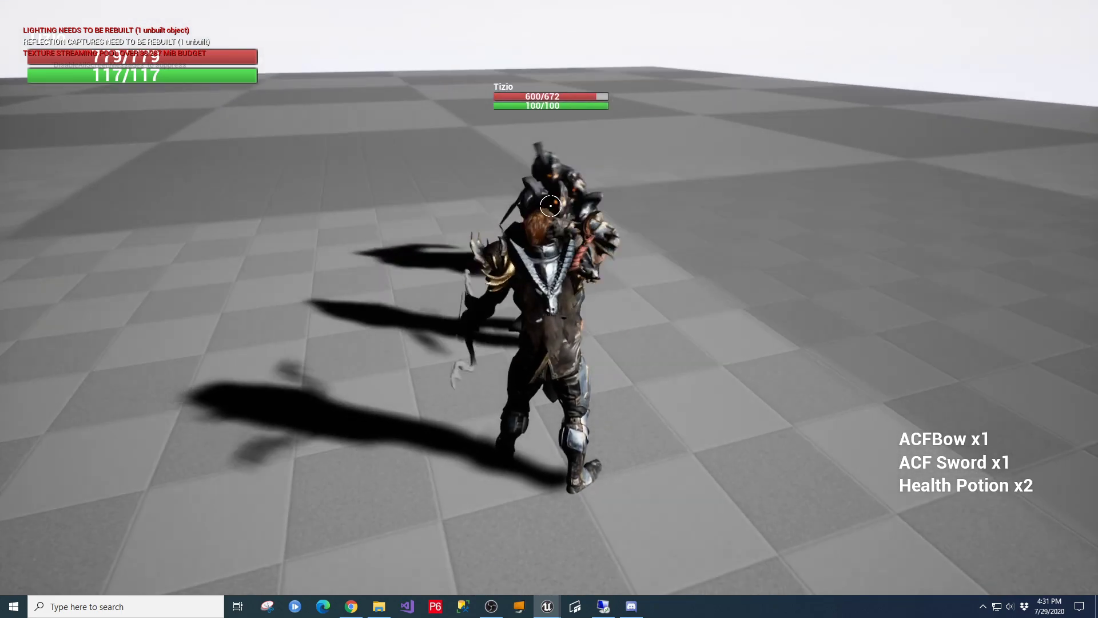
click(553, 237)
click(553, 237)
click(552, 237)
click(553, 237)
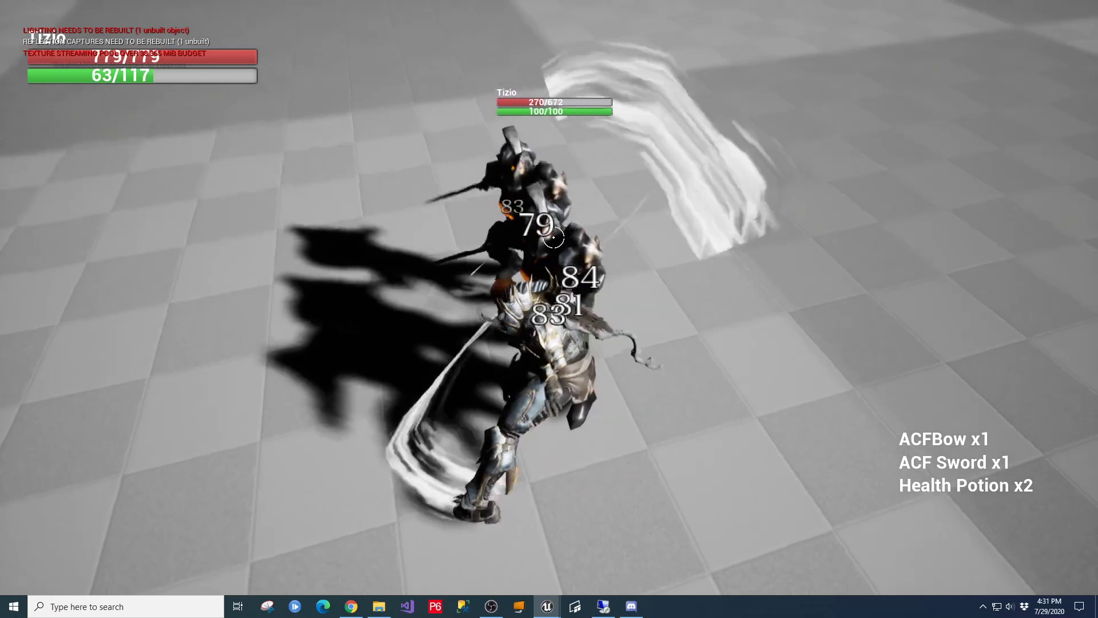
click(552, 237)
click(489, 203)
click(490, 203)
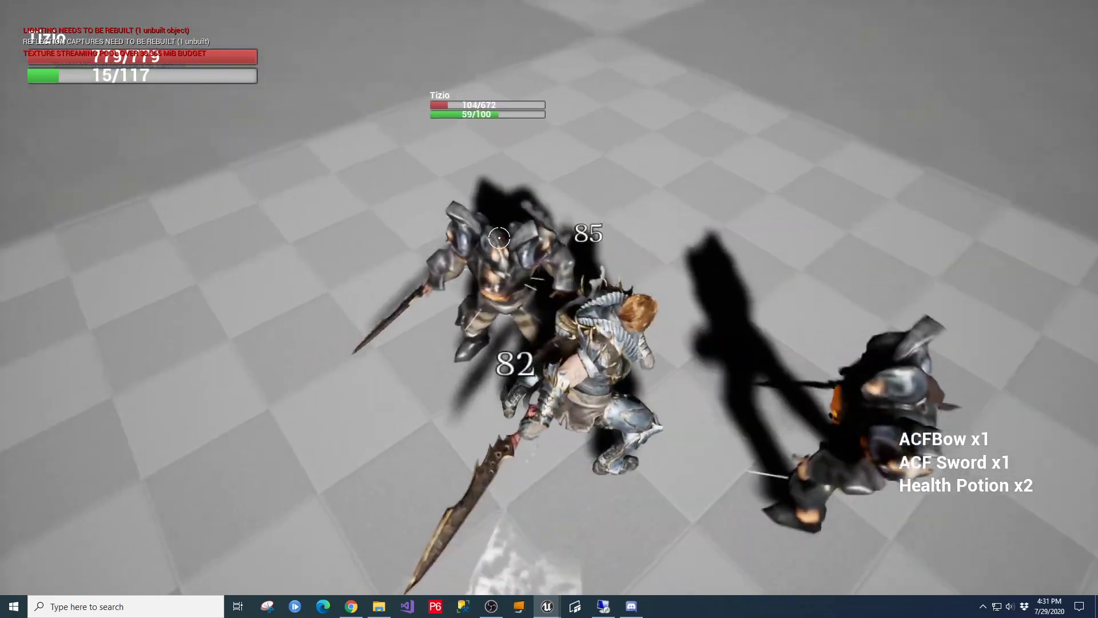
click(544, 230)
click(544, 230)
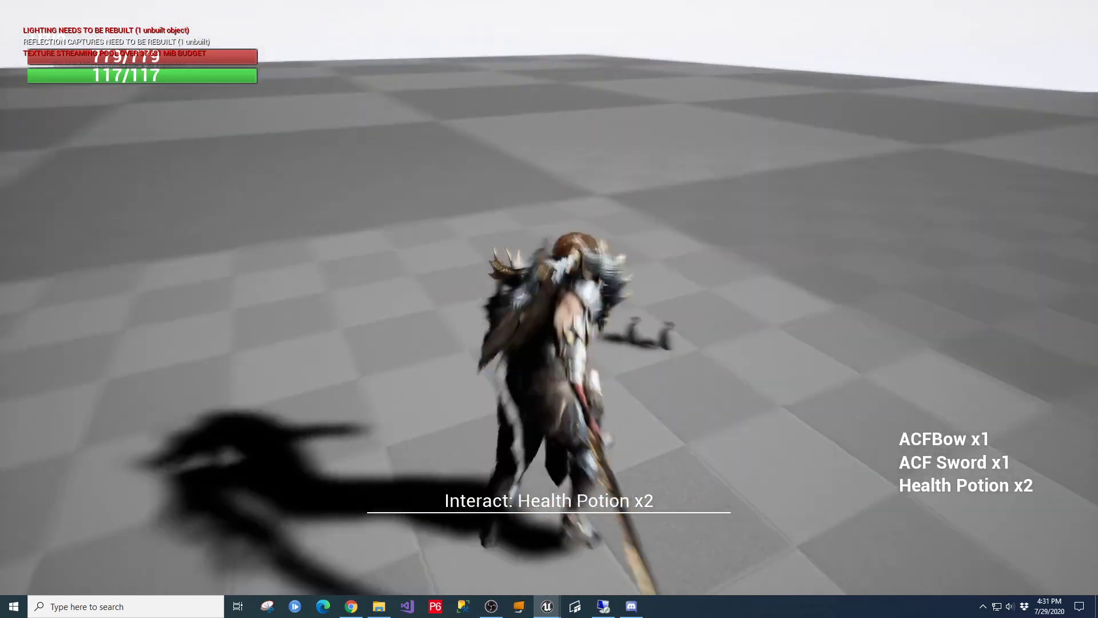
Step: Interact with the dropped health potions, end the play session and leave the full-screen viewport
key(e)
key(e)
key(Escape)
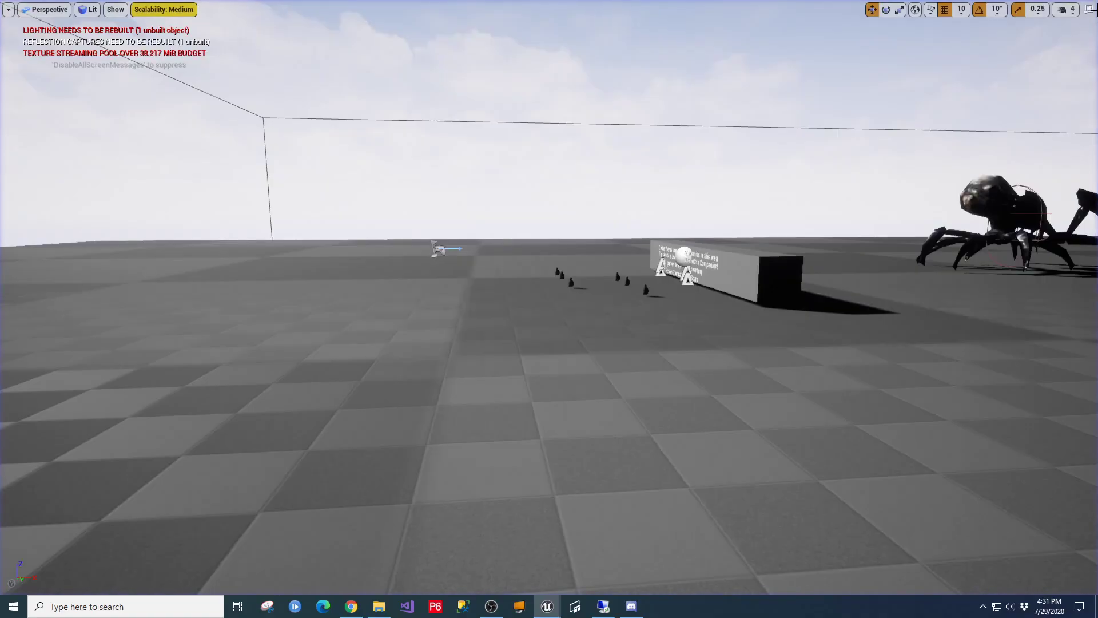
key(F11)
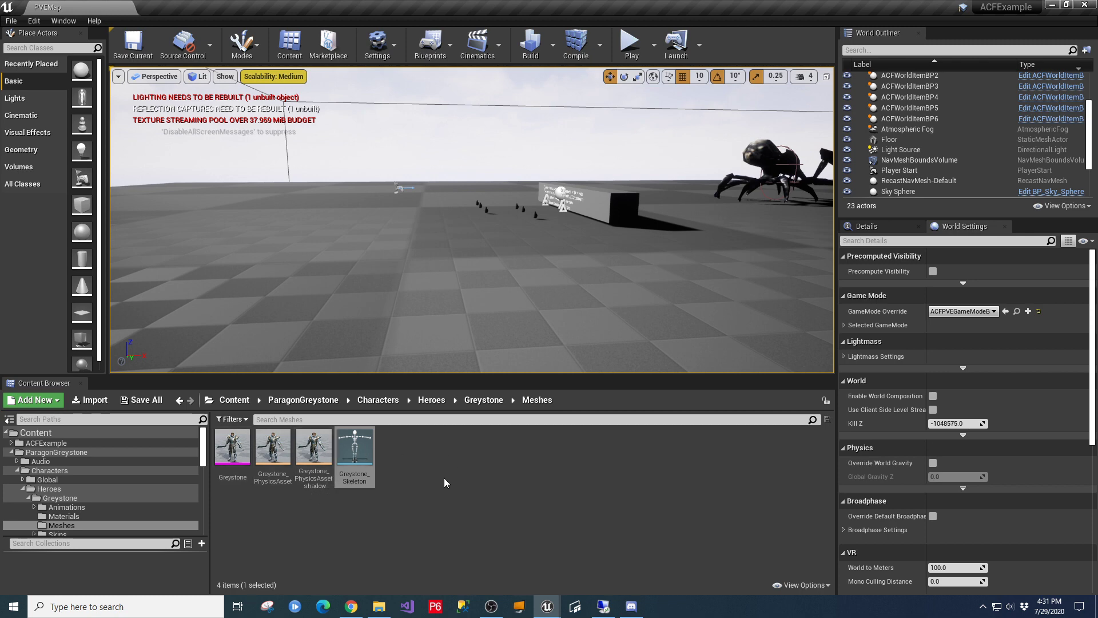
Step: Enlarge the Content Browser, collapse ParagonGreystone and open ACFSampleAnimInstanceBP from the RT_Anims folder
drag(356, 375, 356, 276)
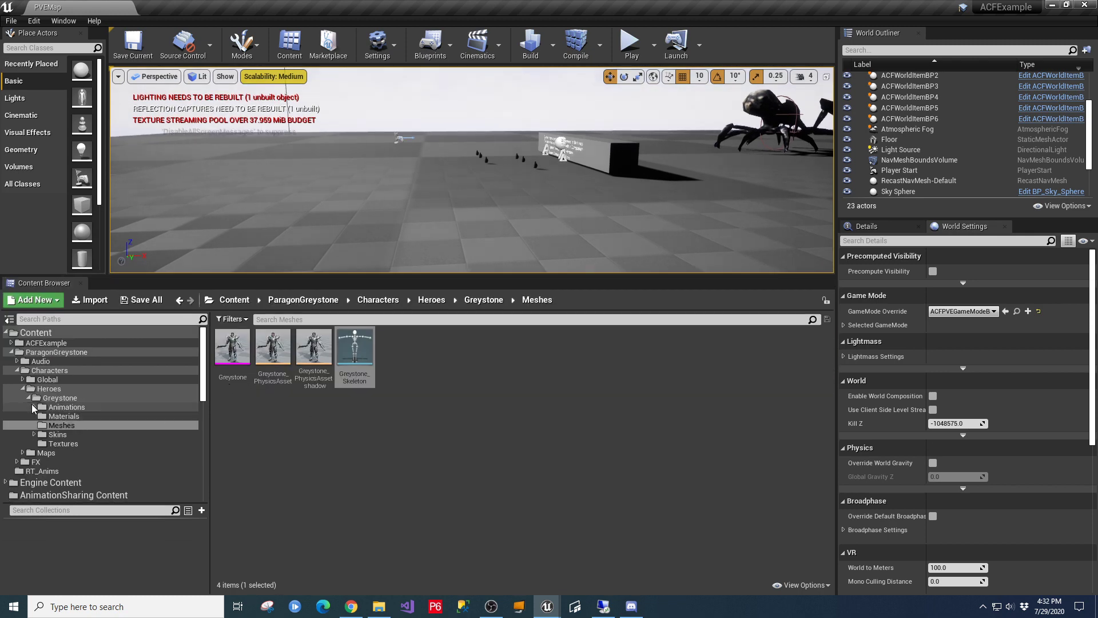
click(11, 352)
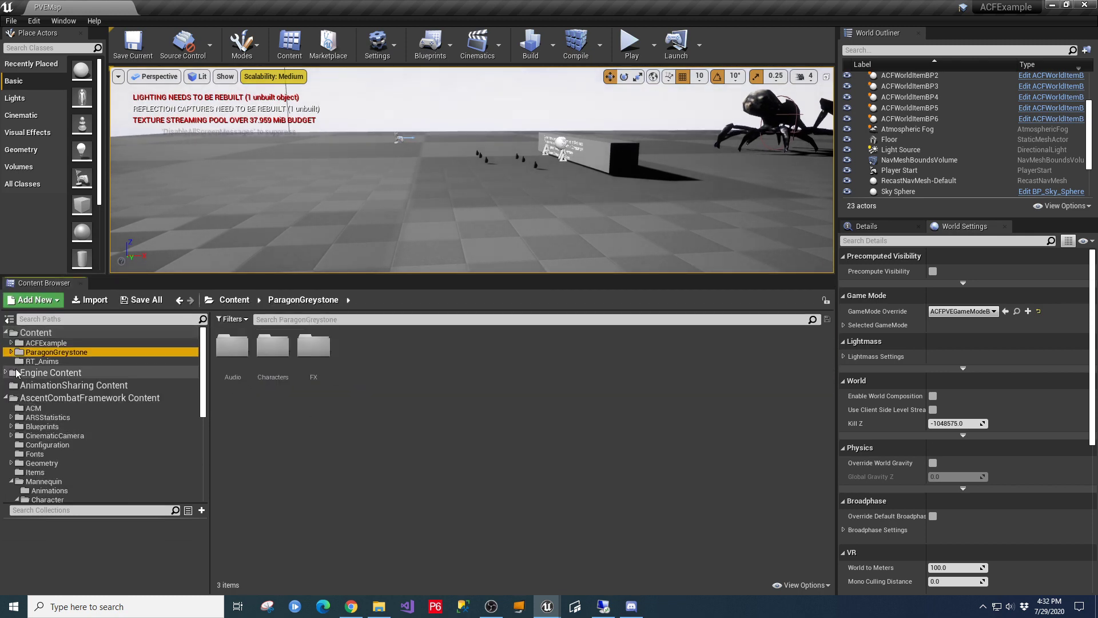
click(43, 361)
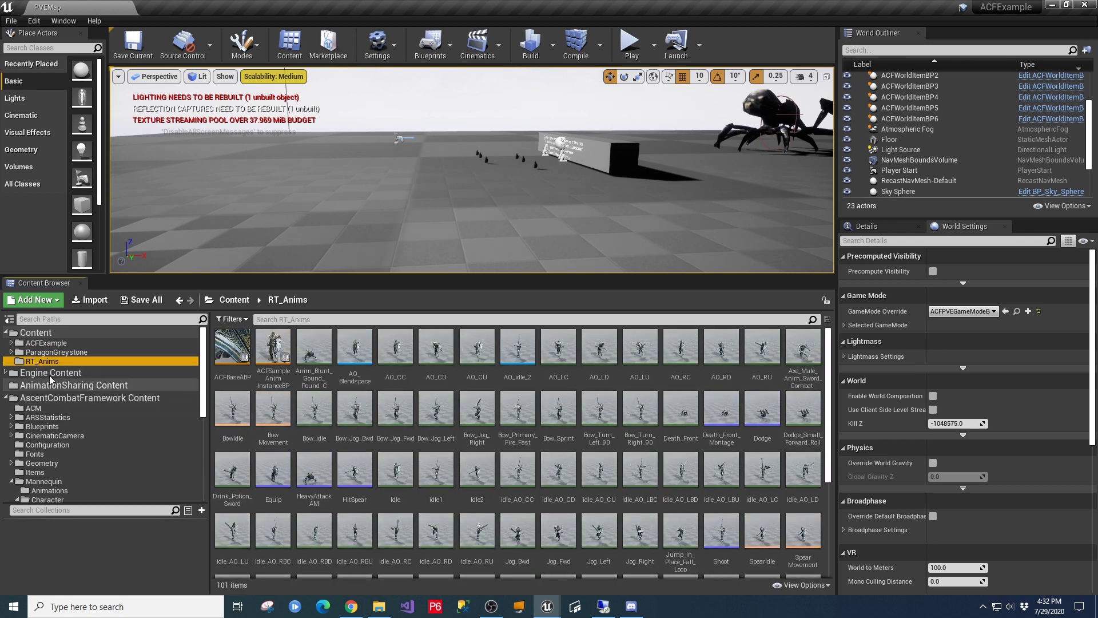
double_click(274, 377)
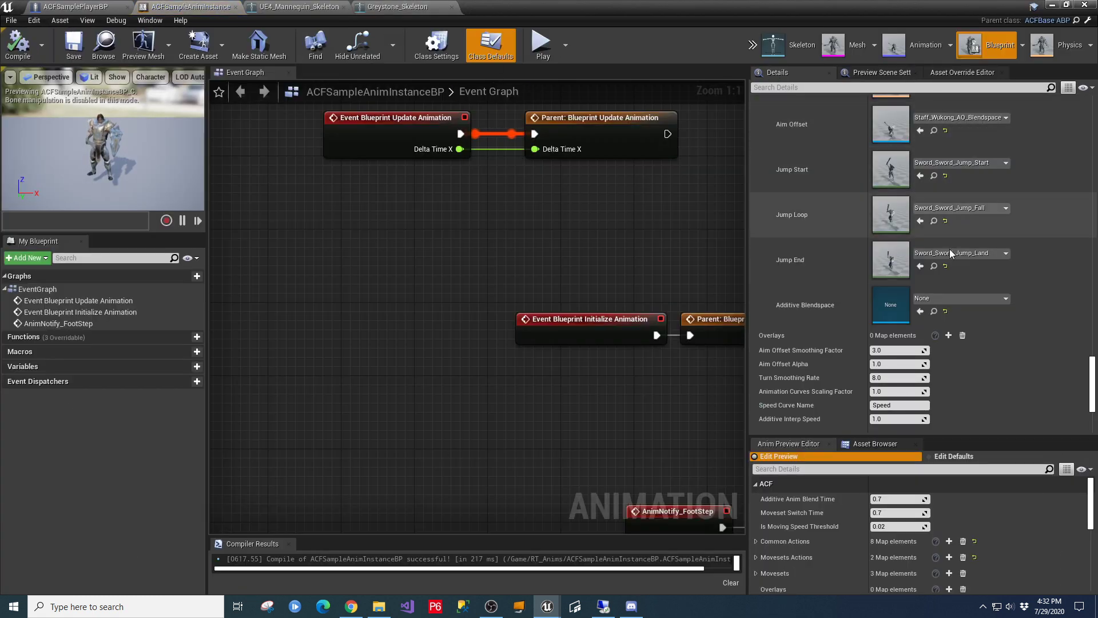
Step: Widen the animation blueprint's class defaults, return to their beginning and collapse Common Actions to examine the Movesets Actions
drag(748, 263, 654, 265)
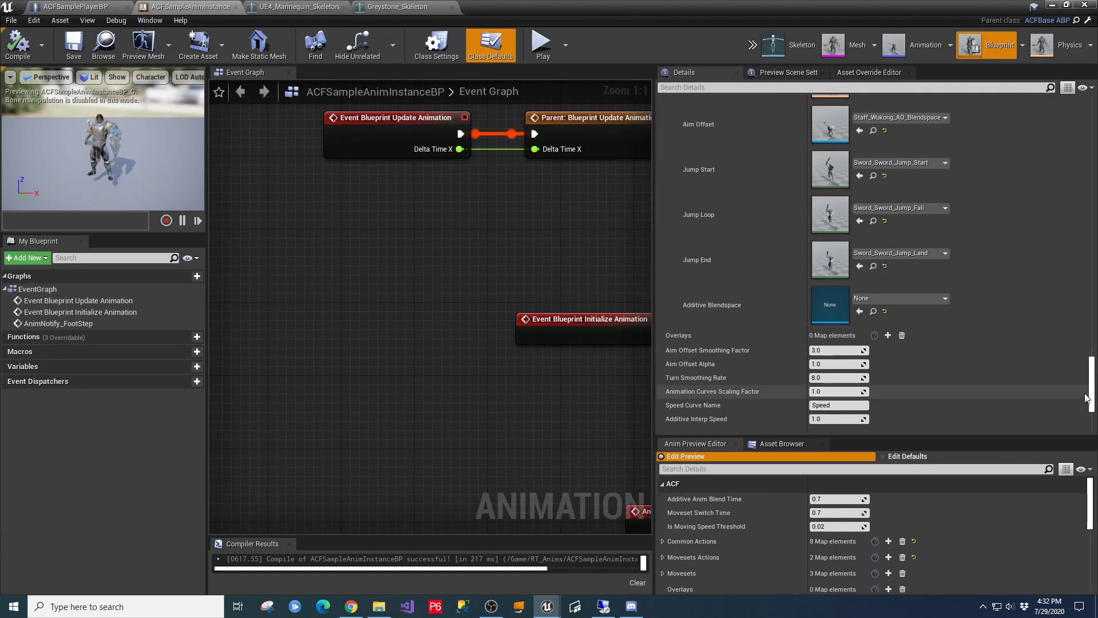
drag(1091, 393, 1091, 114)
click(662, 160)
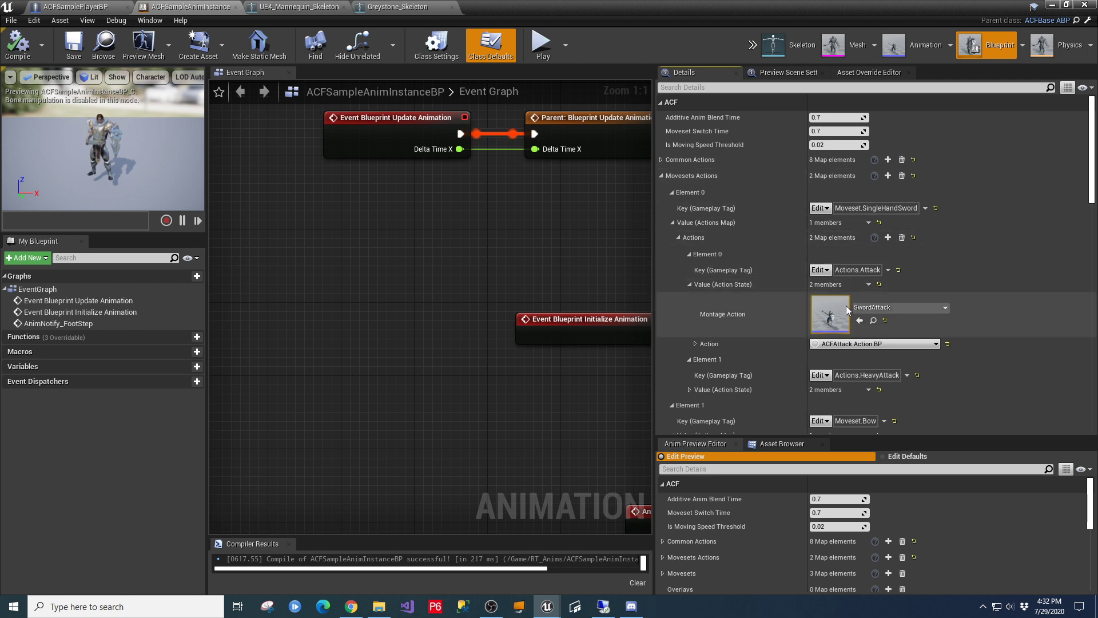
Step: Open the SwordAttack montage assigned to the single-hand sword's attack action and enlarge its Asset Browser to examine the available animations
double_click(830, 313)
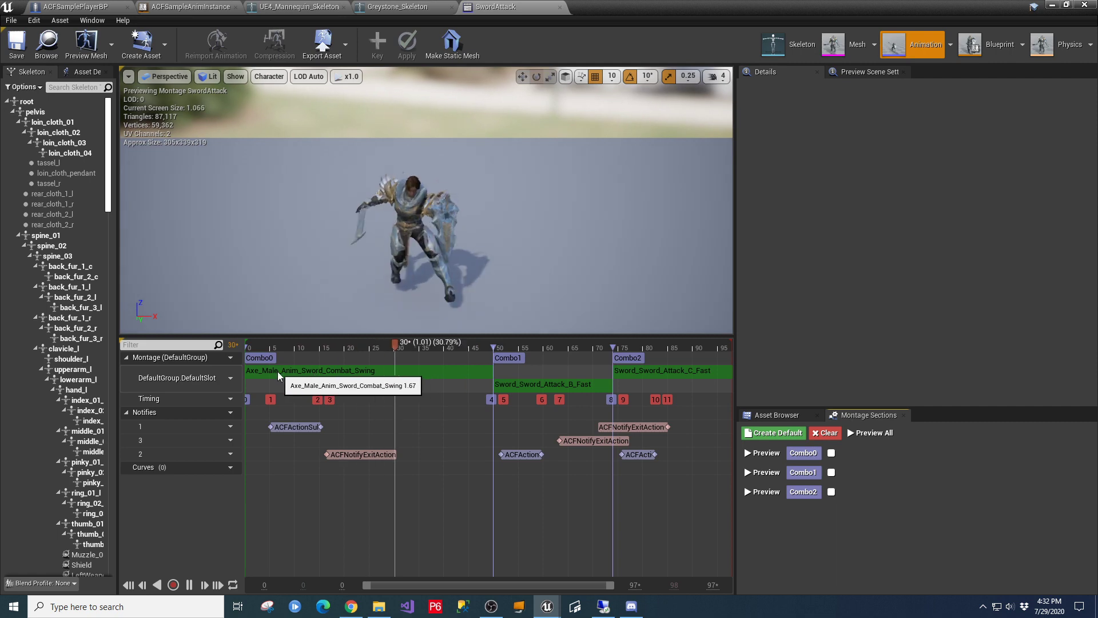
click(775, 414)
drag(931, 408, 958, 89)
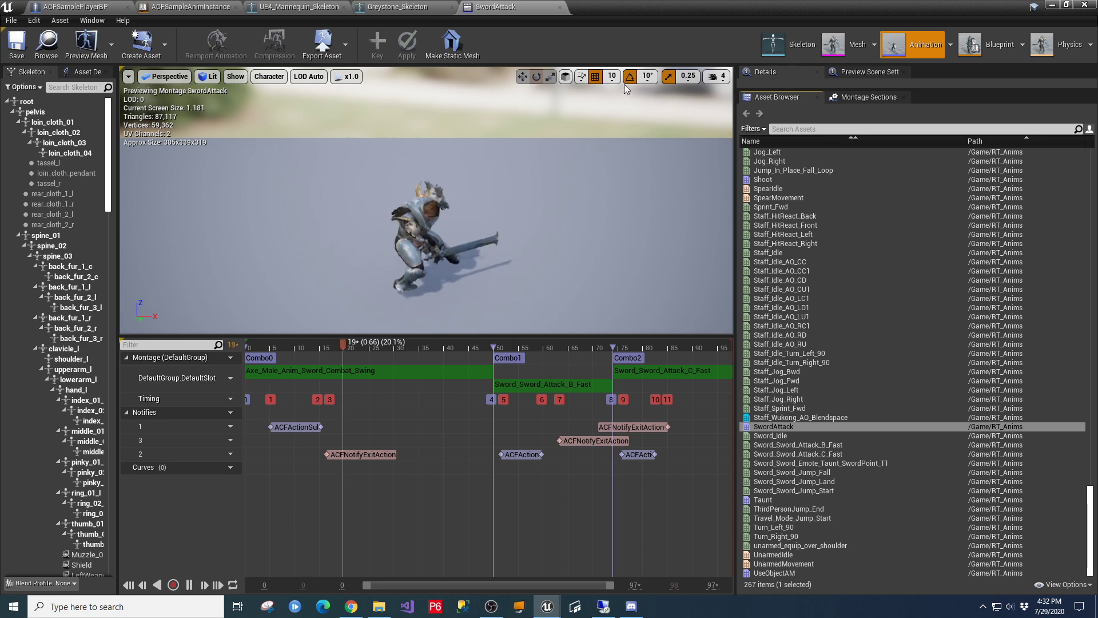
Step: Close the SwordAttack, skeleton, animation blueprint and player blueprint editors, and enlarge the level viewport by shrinking the Content Browser
click(559, 7)
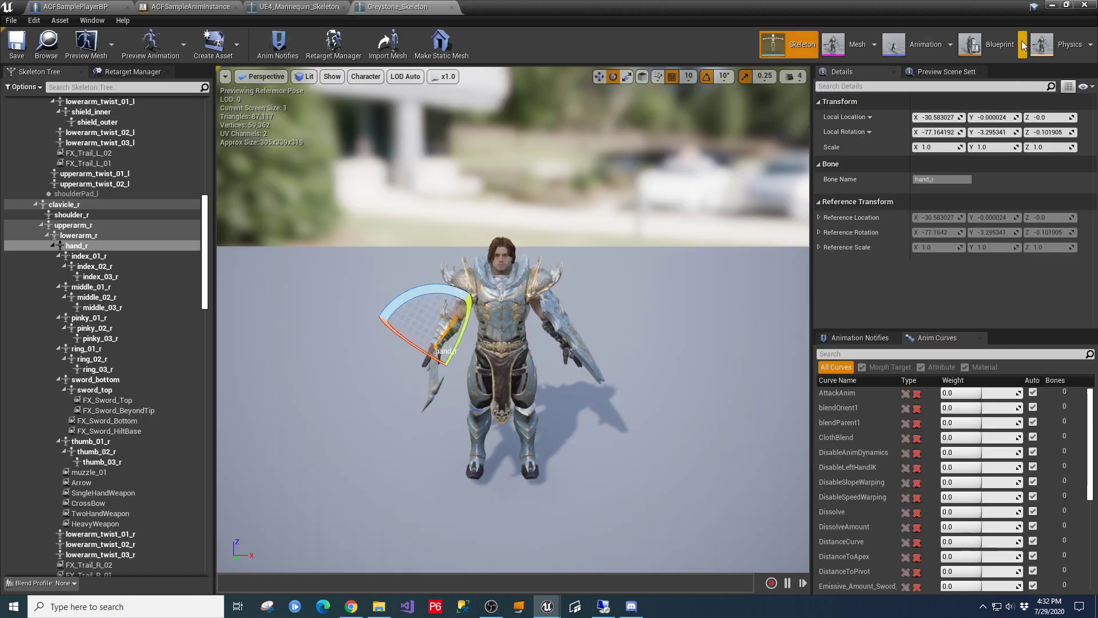
click(452, 8)
click(343, 8)
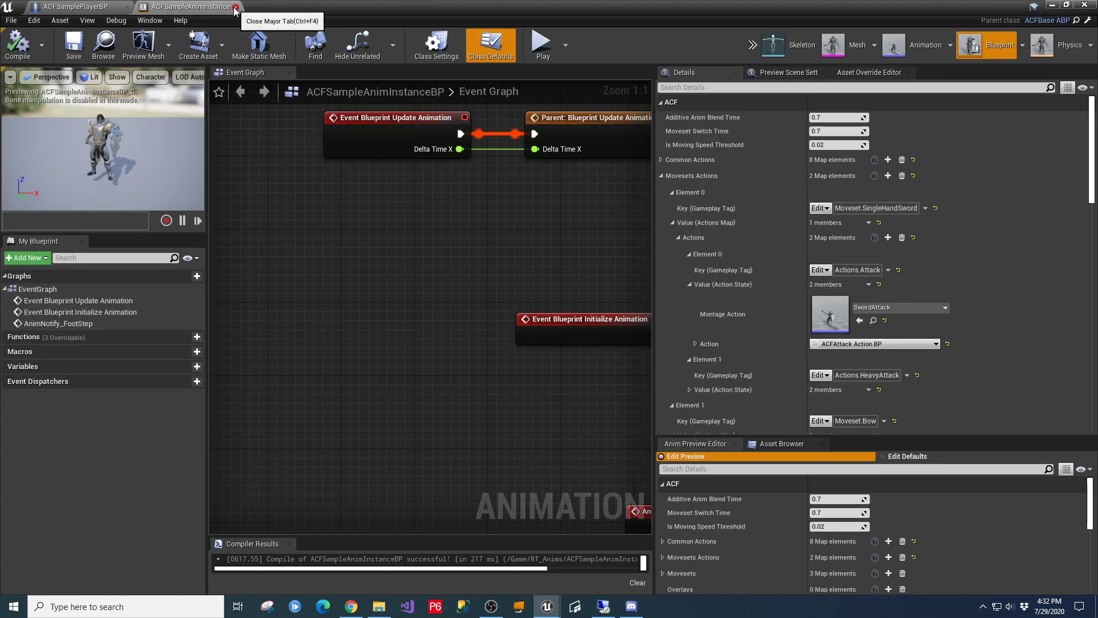
click(236, 8)
click(128, 7)
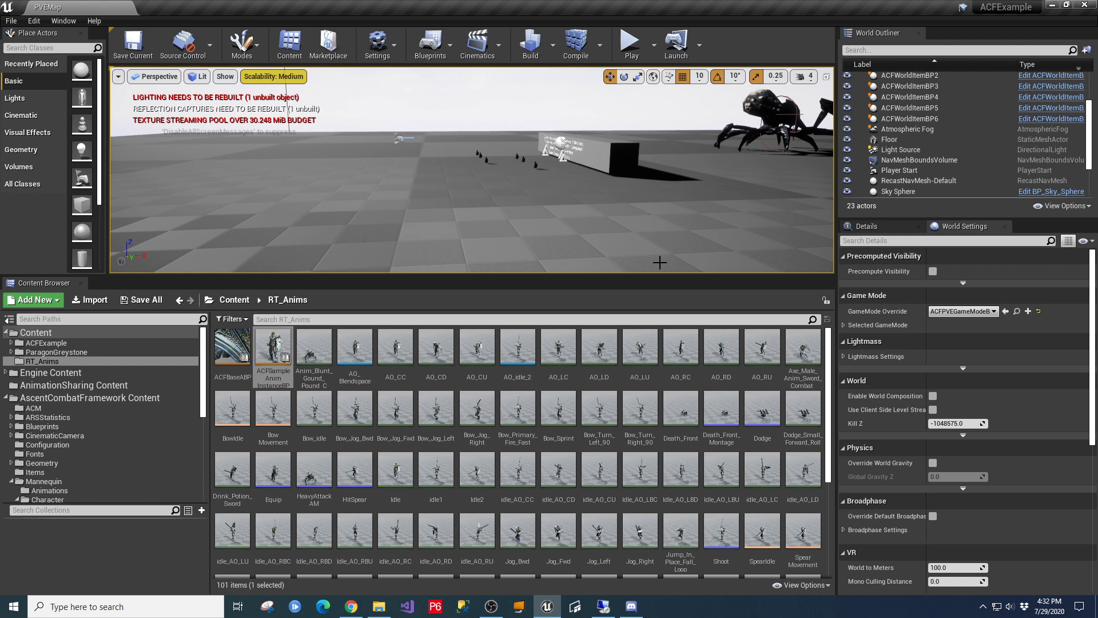
drag(657, 275, 646, 375)
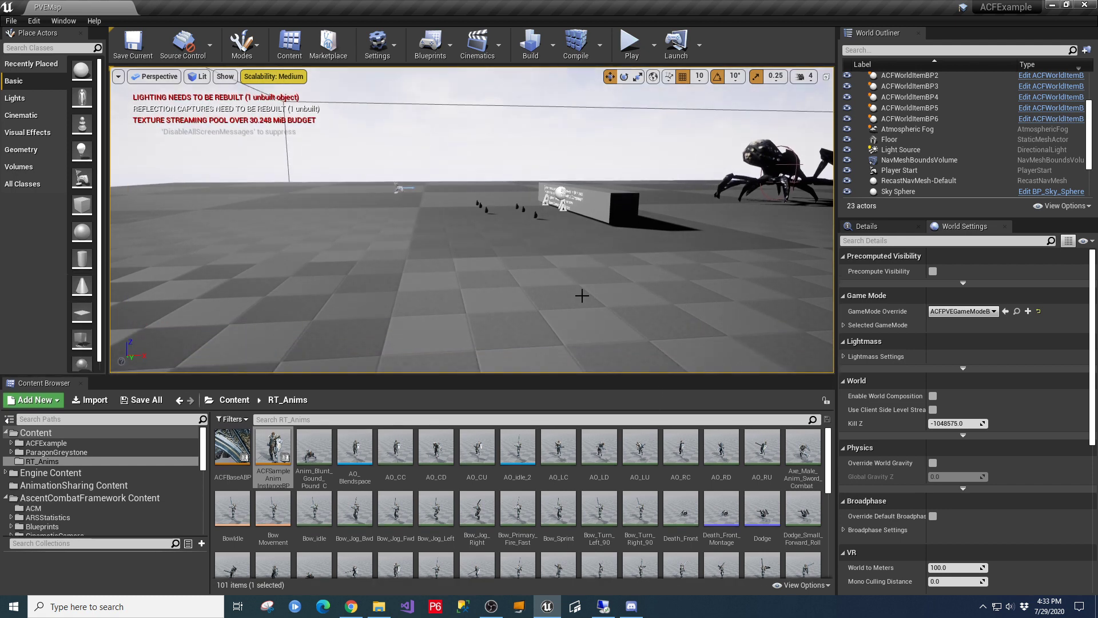